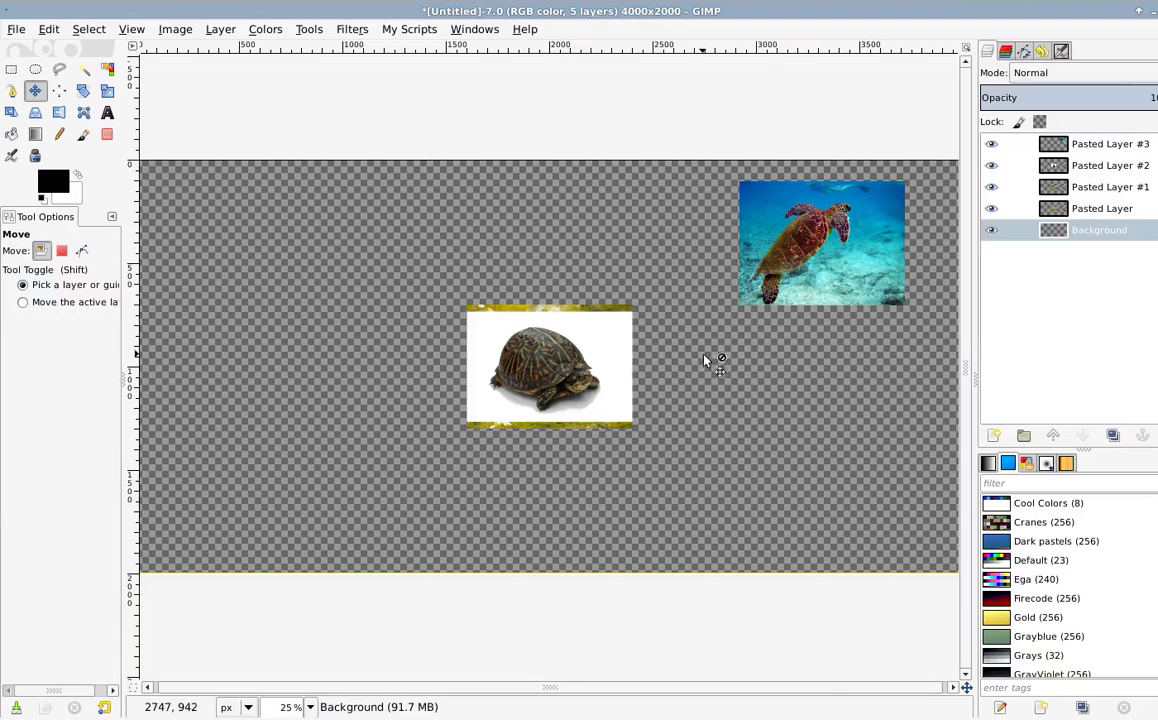
Step: Stack the box turtle and tortoise photos below the sea turtle photo, and place the pond turtle photo beside the sea turtle
{"action": "left_click_drag", "start_coordinate": [564, 378], "coordinate": [840, 481]}
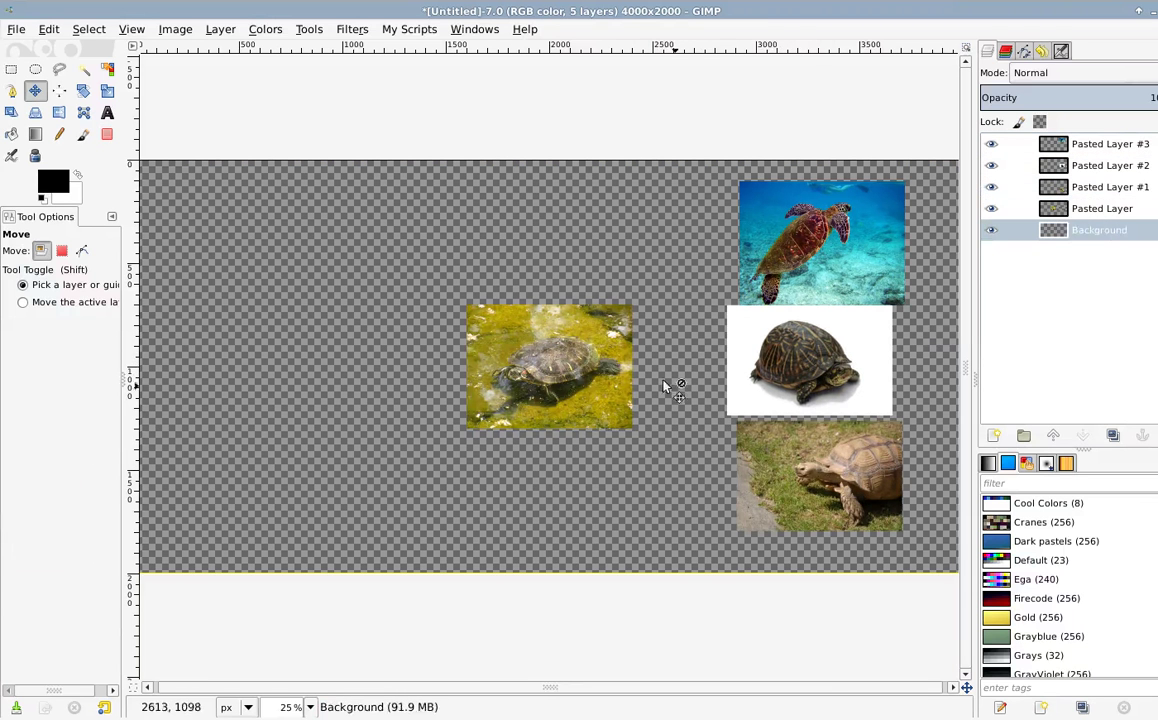
{"action": "left_click_drag", "start_coordinate": [549, 358], "coordinate": [631, 242]}
{"action": "left_click", "coordinate": [562, 345]}
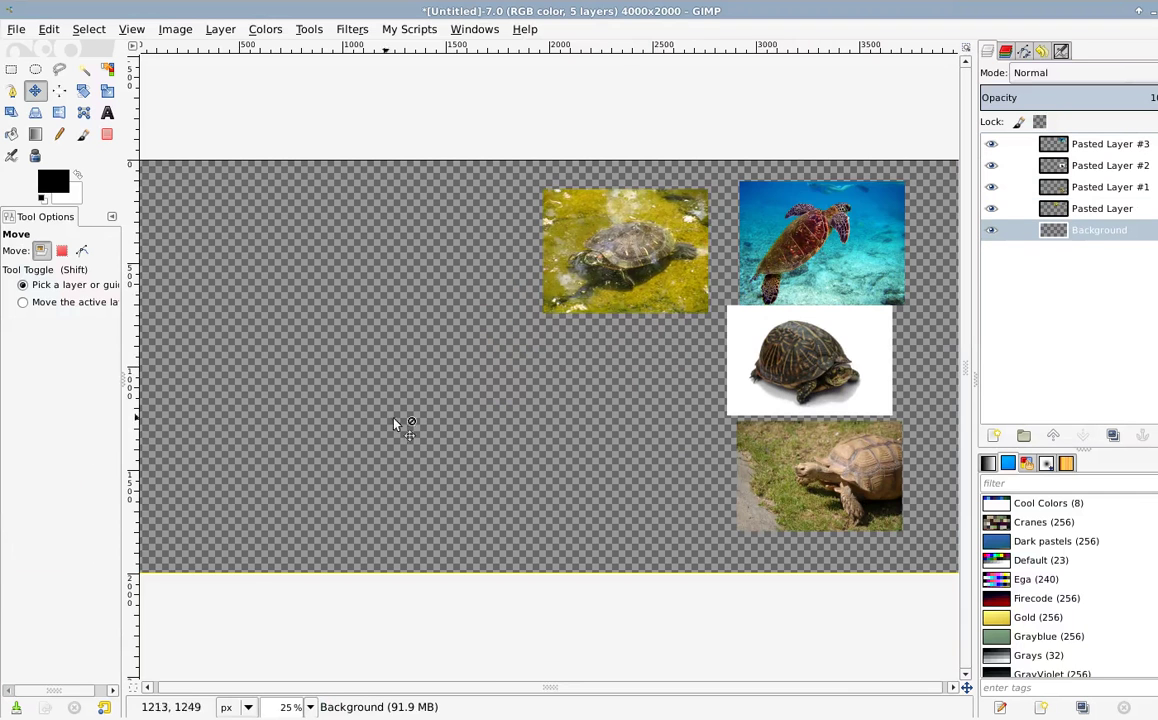
Step: Swap the colours to make white the foreground and bucket-fill the whole Background layer with it
{"action": "left_click_drag", "start_coordinate": [390, 418], "coordinate": [500, 381]}
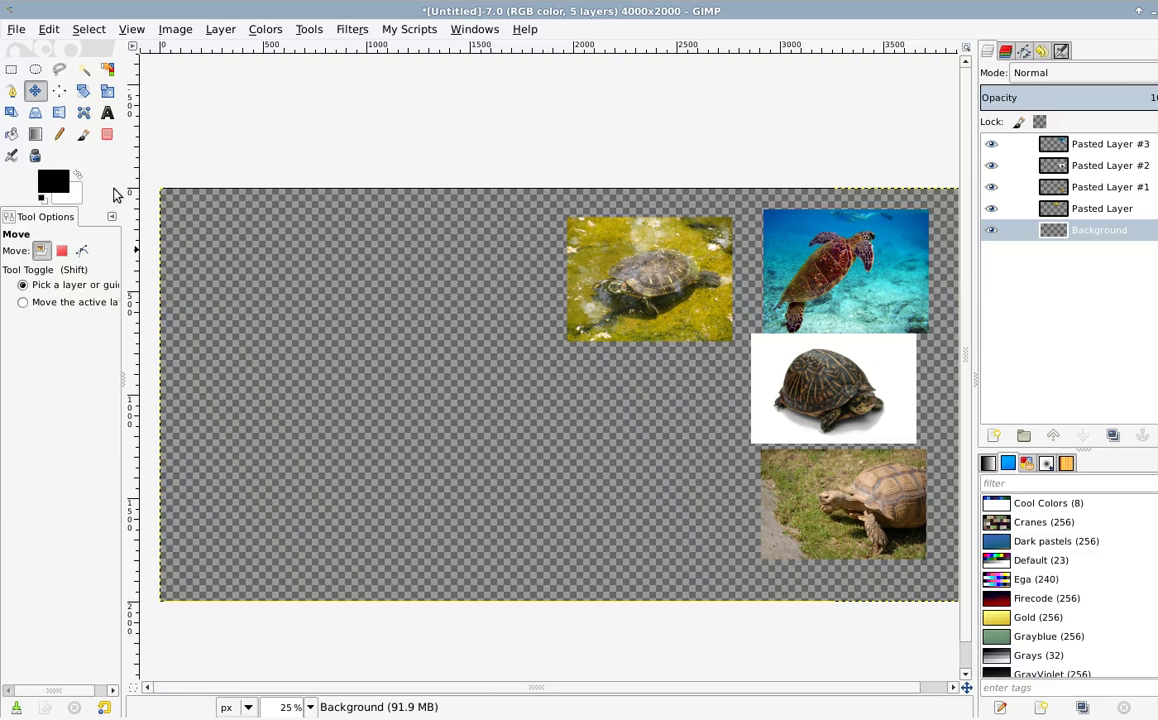
{"action": "left_click", "coordinate": [78, 175]}
{"action": "left_click", "coordinate": [11, 134]}
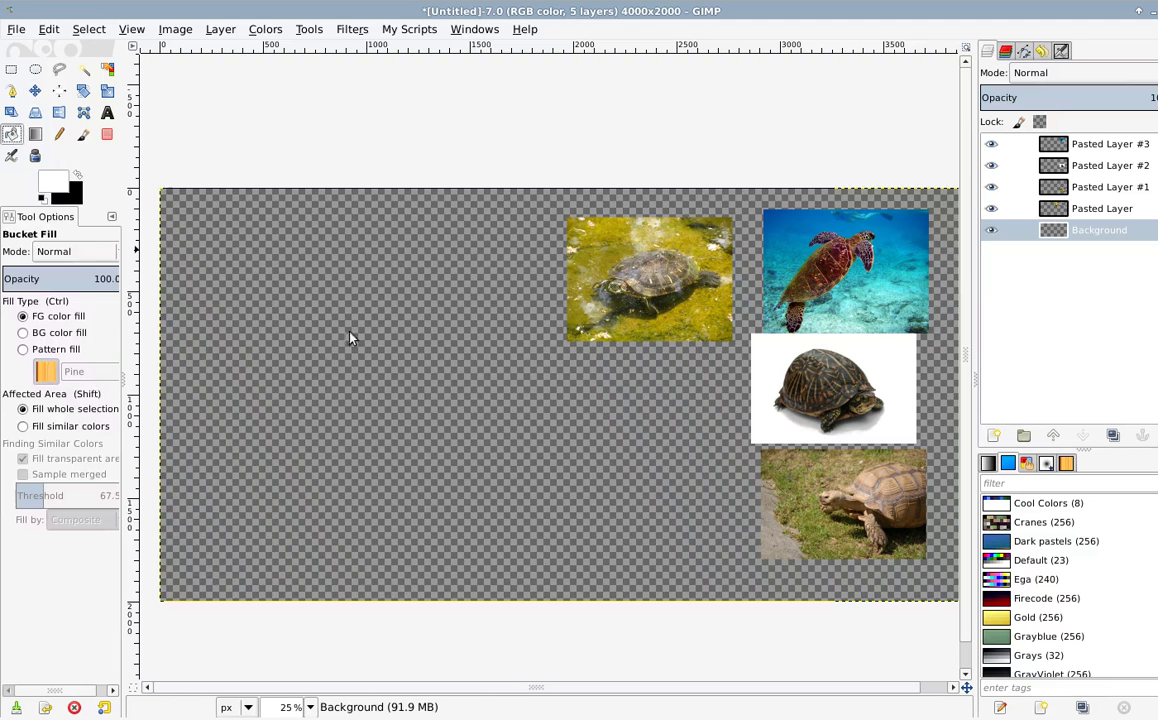
{"action": "left_click", "coordinate": [354, 330]}
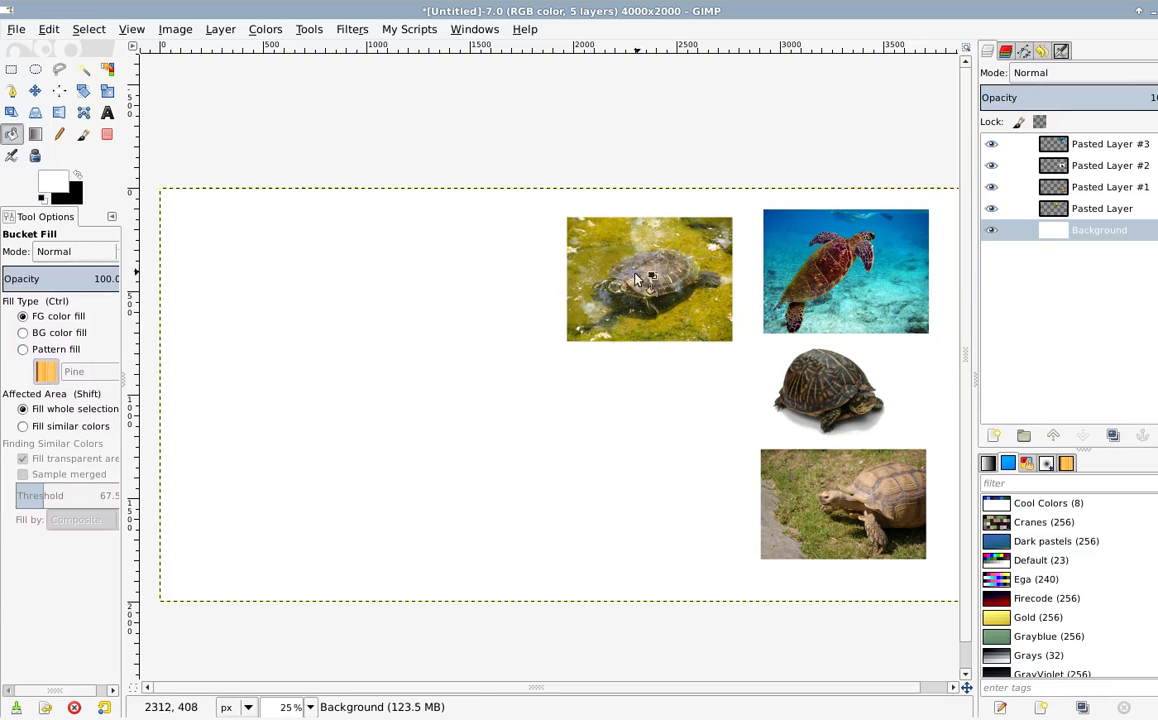
Step: Nudge the pond turtle photo slightly closer to the sea turtle photo with the Move tool
{"action": "key", "text": "m"}
{"action": "mouse_move", "coordinate": [661, 270]}
{"action": "left_mouse_down"}
{"action": "mouse_move", "coordinate": [646, 298]}
{"action": "mouse_move", "coordinate": [672, 269]}
{"action": "left_mouse_up"}
Step: Examine the turtle reference photos up close, comparing the pond, sea and box turtles' body and shell shapes
{"action": "key", "text": "plus"}
{"action": "left_click_drag", "start_coordinate": [775, 248], "coordinate": [604, 340]}
{"action": "scroll", "coordinate": [622, 243], "scroll_direction": "up", "scroll_amount": 1}
{"action": "left_click_drag", "start_coordinate": [447, 337], "coordinate": [556, 285]}
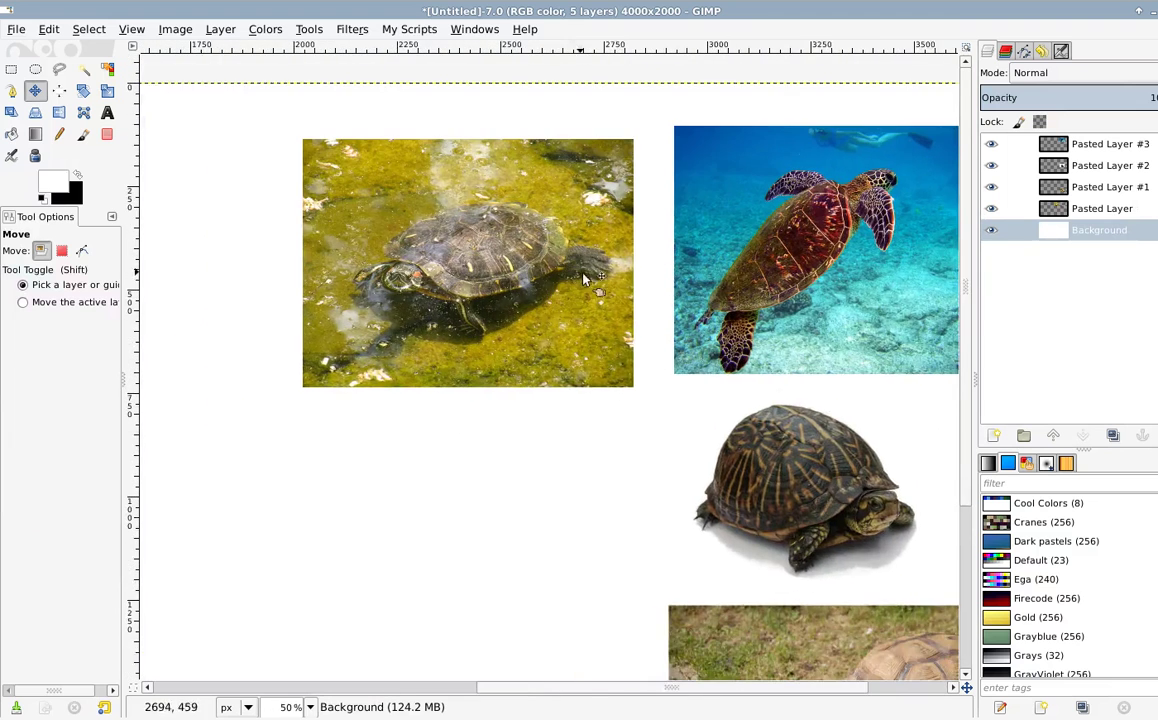
{"action": "key", "text": "plus"}
{"action": "scroll", "coordinate": [600, 305], "scroll_direction": "right", "scroll_amount": 3}
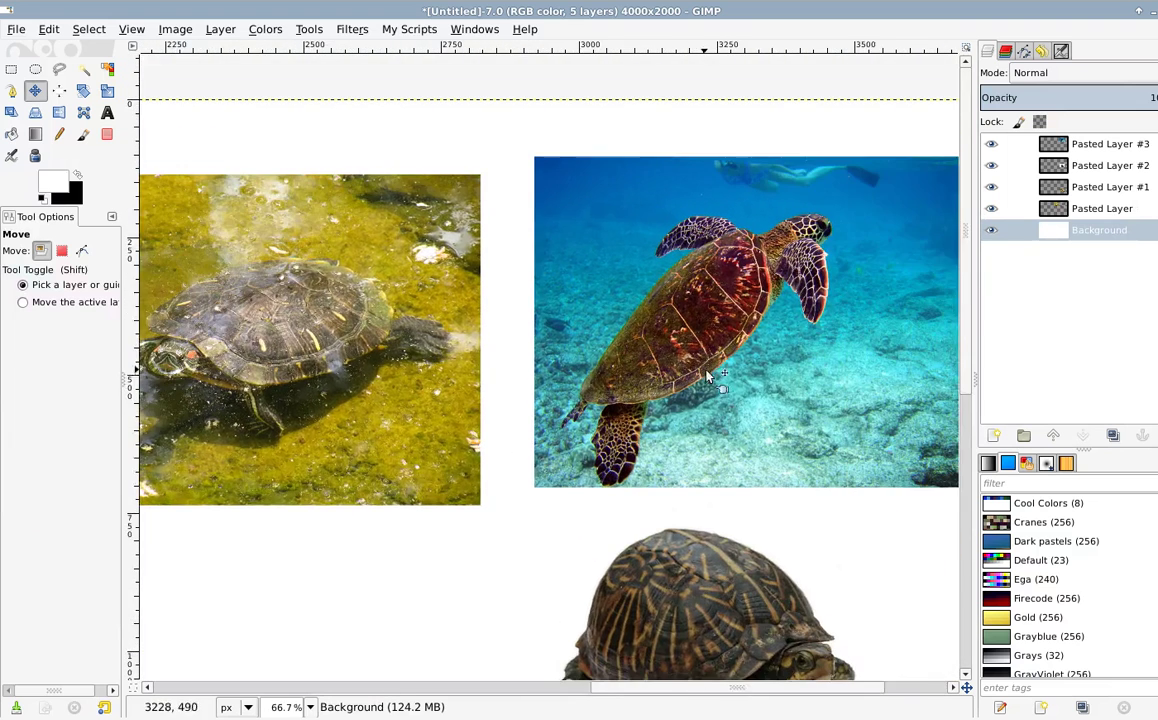
{"action": "scroll", "coordinate": [623, 410], "scroll_direction": "down", "scroll_amount": 3}
{"action": "scroll", "coordinate": [623, 410], "scroll_direction": "right", "scroll_amount": 1}
{"action": "left_click_drag", "start_coordinate": [622, 437], "coordinate": [644, 250]}
{"action": "left_click_drag", "start_coordinate": [638, 485], "coordinate": [565, 438]}
{"action": "scroll", "coordinate": [565, 437], "scroll_direction": "up", "scroll_amount": 5}
{"action": "scroll", "coordinate": [570, 400], "scroll_direction": "left", "scroll_amount": 4}
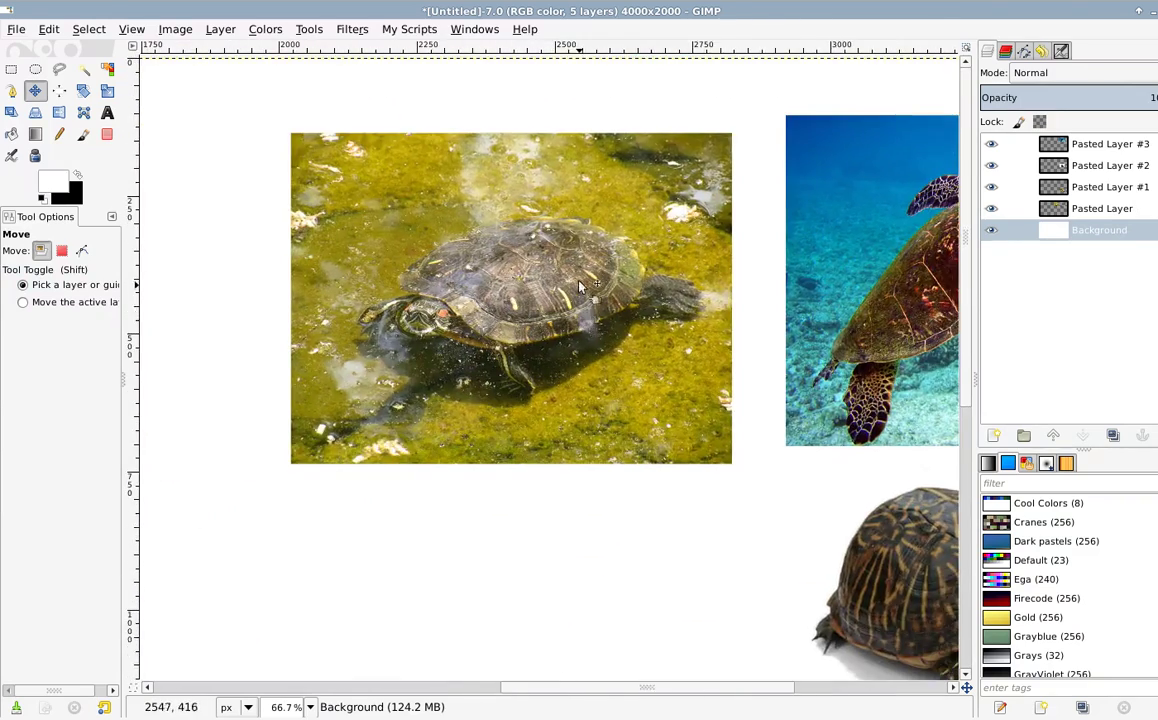
{"action": "scroll", "coordinate": [581, 285], "scroll_direction": "down", "scroll_amount": 1}
{"action": "left_click_drag", "start_coordinate": [512, 321], "coordinate": [596, 308]}
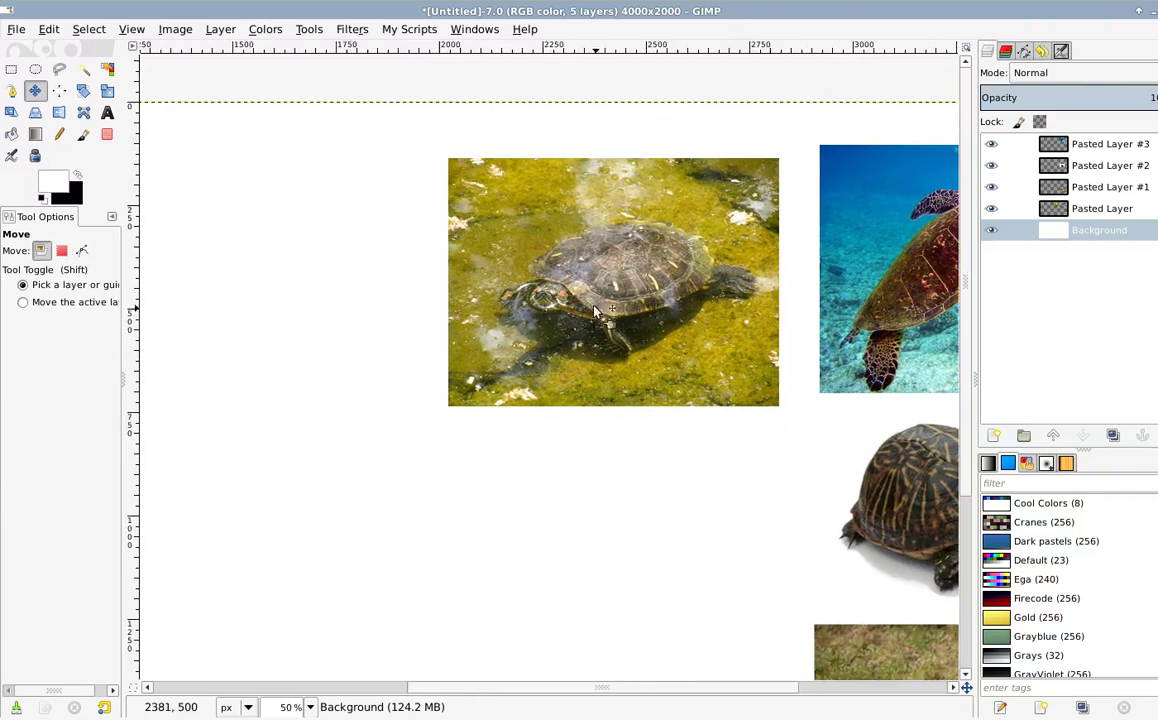
{"action": "scroll", "coordinate": [599, 283], "scroll_direction": "down", "scroll_amount": 2}
{"action": "left_click_drag", "start_coordinate": [460, 321], "coordinate": [557, 367]}
{"action": "left_click_drag", "start_coordinate": [646, 320], "coordinate": [617, 309]}
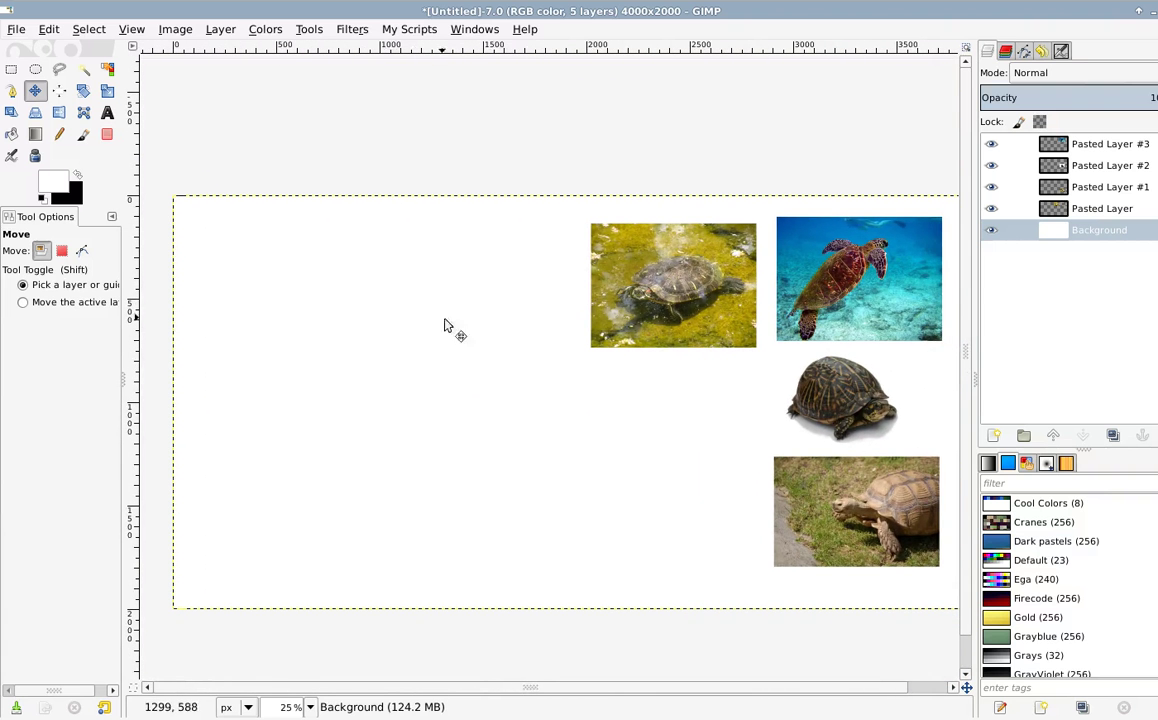
Step: Create a new 4000 x 2000 px transparent layer directly above the Background layer
{"action": "left_click_drag", "start_coordinate": [450, 332], "coordinate": [350, 383]}
{"action": "left_click_drag", "start_coordinate": [453, 441], "coordinate": [414, 385]}
{"action": "left_click", "coordinate": [1001, 435]}
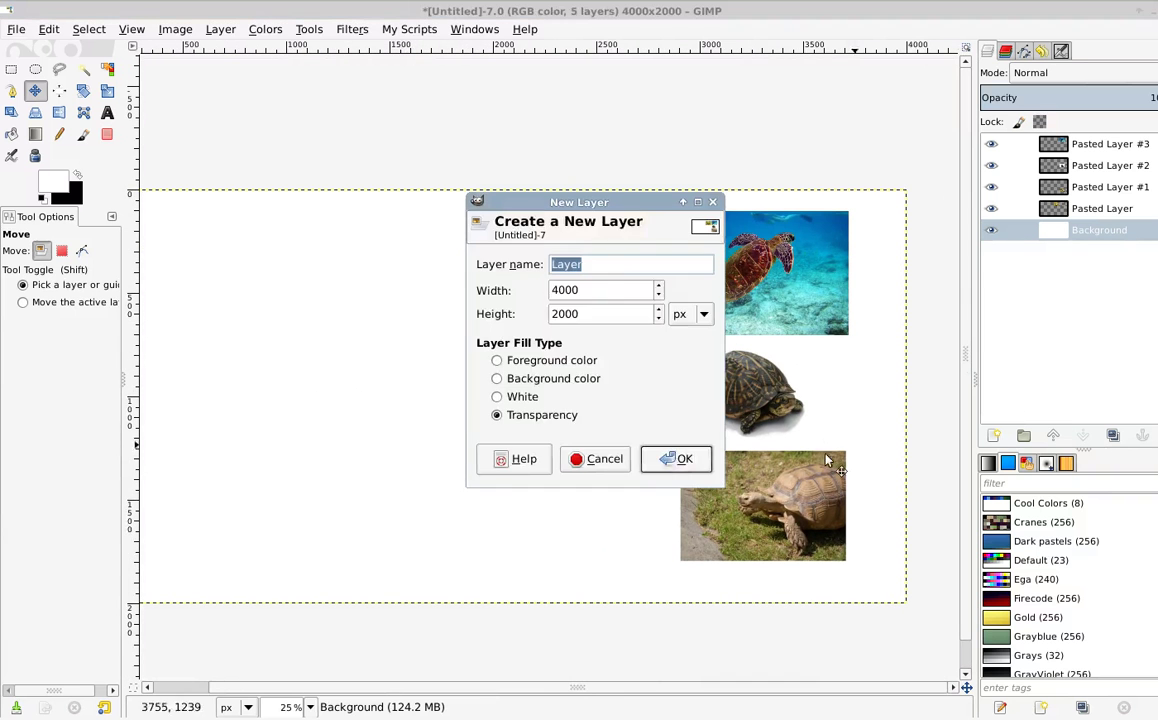
{"action": "left_click", "coordinate": [683, 460]}
Step: Swap the colours to make black the foreground and activate the Paintbrush tool
{"action": "scroll", "coordinate": [646, 362], "scroll_direction": "up", "scroll_amount": 2}
{"action": "scroll", "coordinate": [646, 362], "scroll_direction": "right", "scroll_amount": 1}
{"action": "scroll", "coordinate": [668, 366], "scroll_direction": "left", "scroll_amount": 1}
{"action": "scroll", "coordinate": [668, 366], "scroll_direction": "down", "scroll_amount": 1}
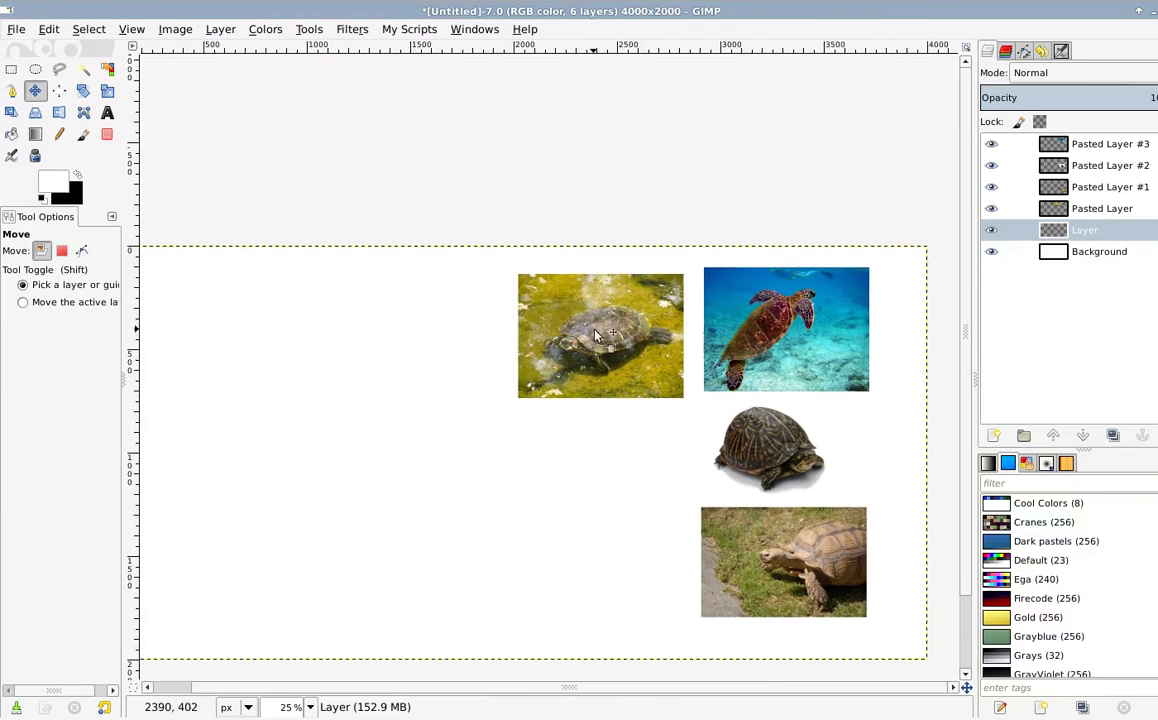
{"action": "key", "text": "x"}
{"action": "scroll", "coordinate": [406, 315], "scroll_direction": "left", "scroll_amount": 1}
{"action": "key", "text": "p"}
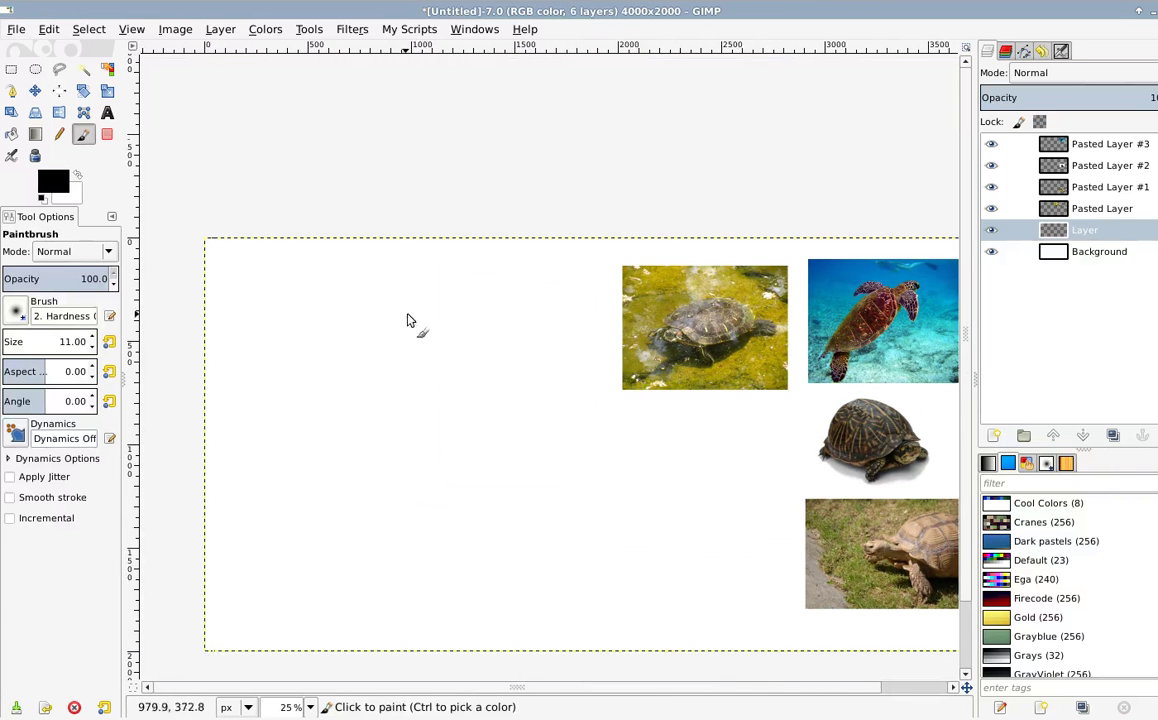
{"action": "mouse_move", "coordinate": [410, 306]}
{"action": "left_mouse_down"}
{"action": "mouse_move", "coordinate": [402, 341]}
{"action": "mouse_move", "coordinate": [423, 378]}
{"action": "left_mouse_up"}
{"action": "scroll", "coordinate": [400, 316], "scroll_direction": "right", "scroll_amount": 2}
{"action": "scroll", "coordinate": [400, 316], "scroll_direction": "up", "scroll_amount": 1}
{"action": "key", "text": "ctrl+z"}
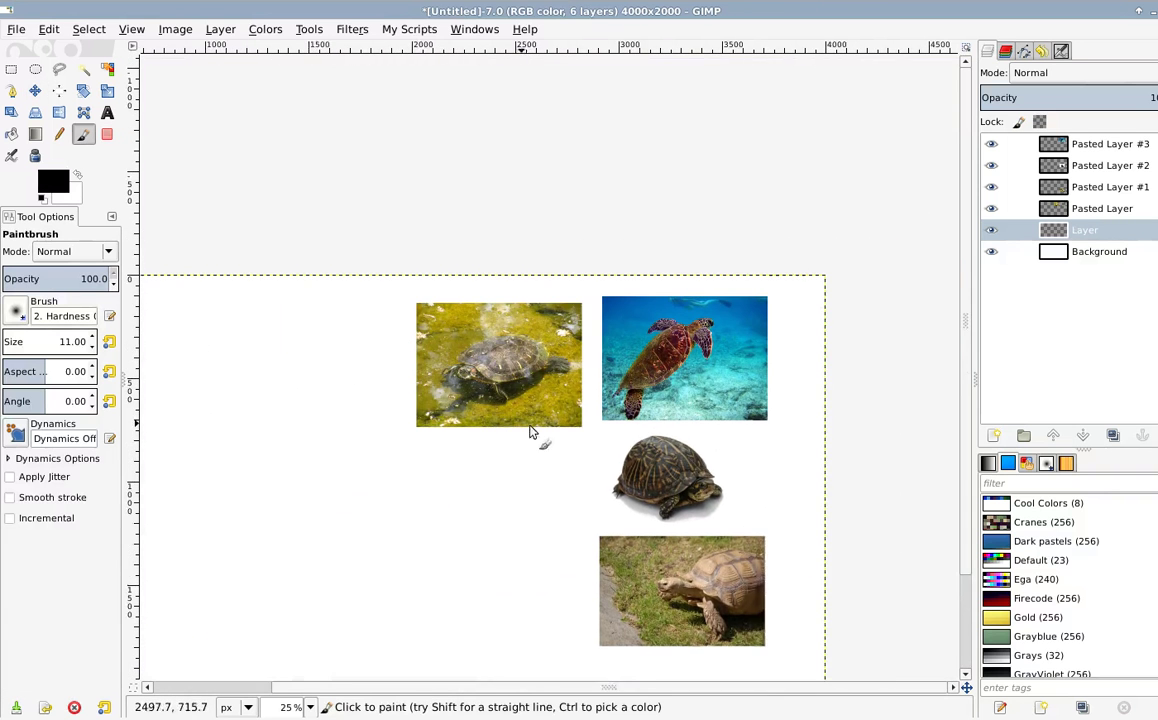
Step: Look over all four turtle photos, from the pond and sea turtles down to the box turtle and tortoise
{"action": "scroll", "coordinate": [395, 345], "scroll_direction": "right", "scroll_amount": 1}
{"action": "scroll", "coordinate": [395, 345], "scroll_direction": "down", "scroll_amount": 1}
{"action": "scroll", "coordinate": [430, 412], "scroll_direction": "left", "scroll_amount": 2}
{"action": "scroll", "coordinate": [477, 390], "scroll_direction": "down", "scroll_amount": 1}
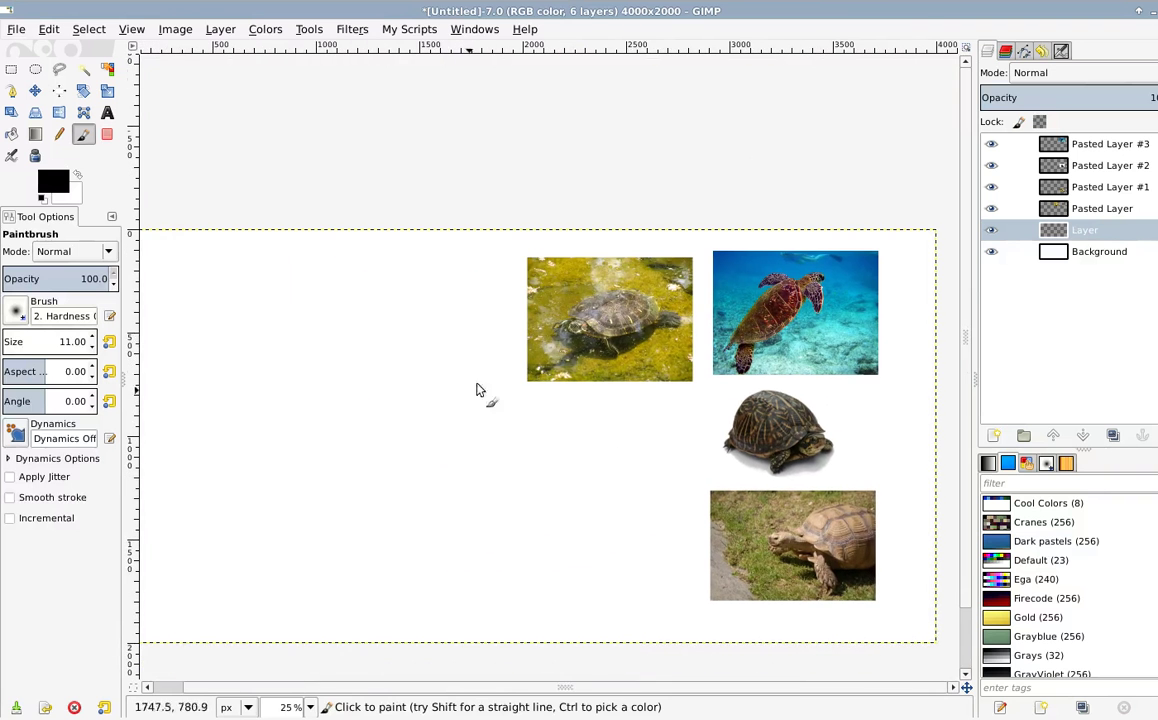
{"action": "scroll", "coordinate": [700, 355], "scroll_direction": "right", "scroll_amount": 1}
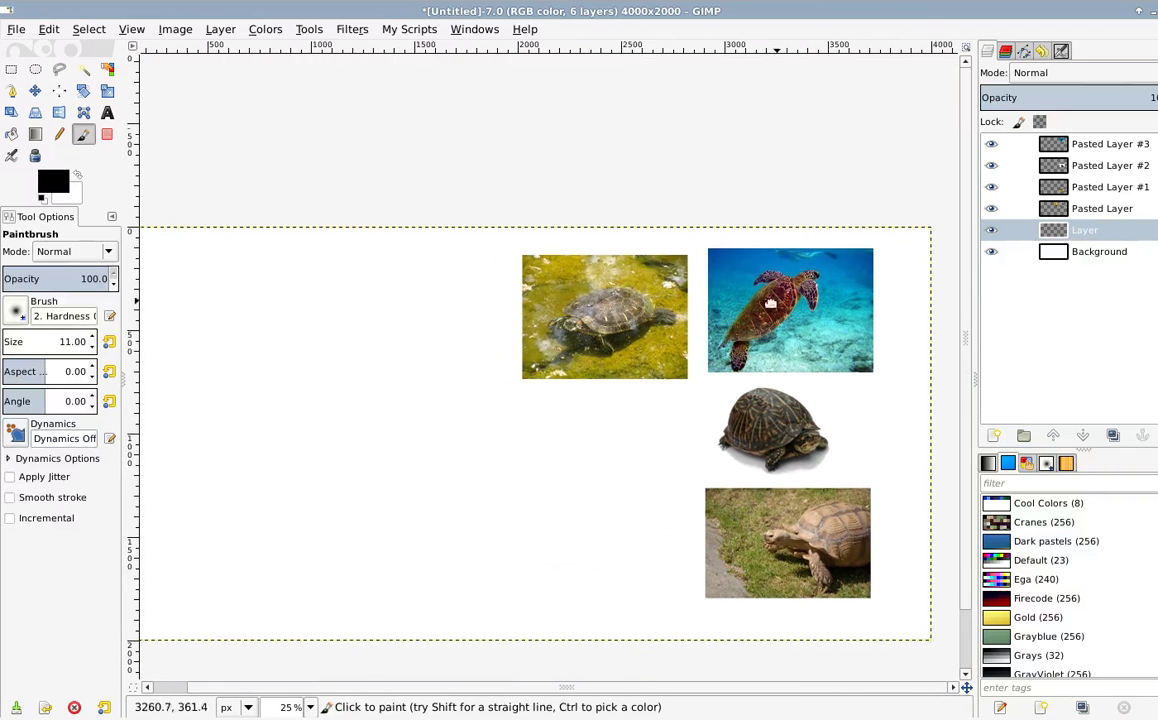
{"action": "scroll", "coordinate": [632, 323], "scroll_direction": "down", "scroll_amount": 1}
{"action": "scroll", "coordinate": [554, 308], "scroll_direction": "up", "scroll_amount": 2, "text": "ctrl"}
{"action": "scroll", "coordinate": [613, 368], "scroll_direction": "right", "scroll_amount": 2}
{"action": "scroll", "coordinate": [613, 368], "scroll_direction": "up", "scroll_amount": 2}
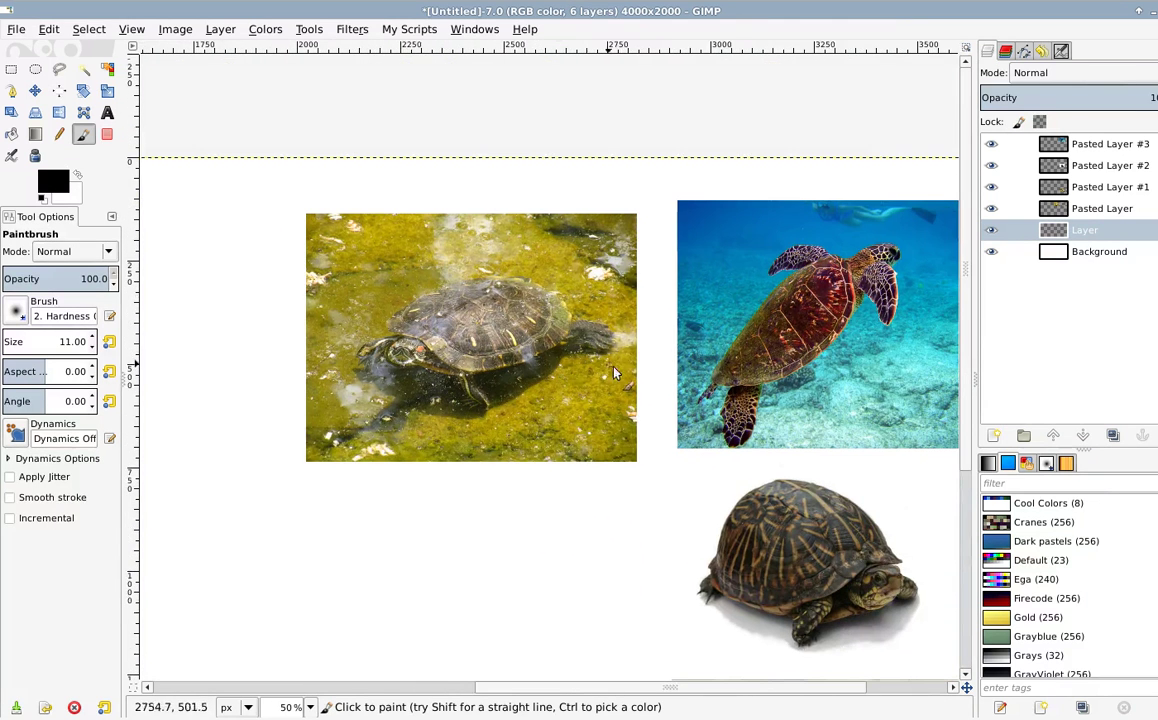
{"action": "scroll", "coordinate": [750, 557], "scroll_direction": "down", "scroll_amount": 3}
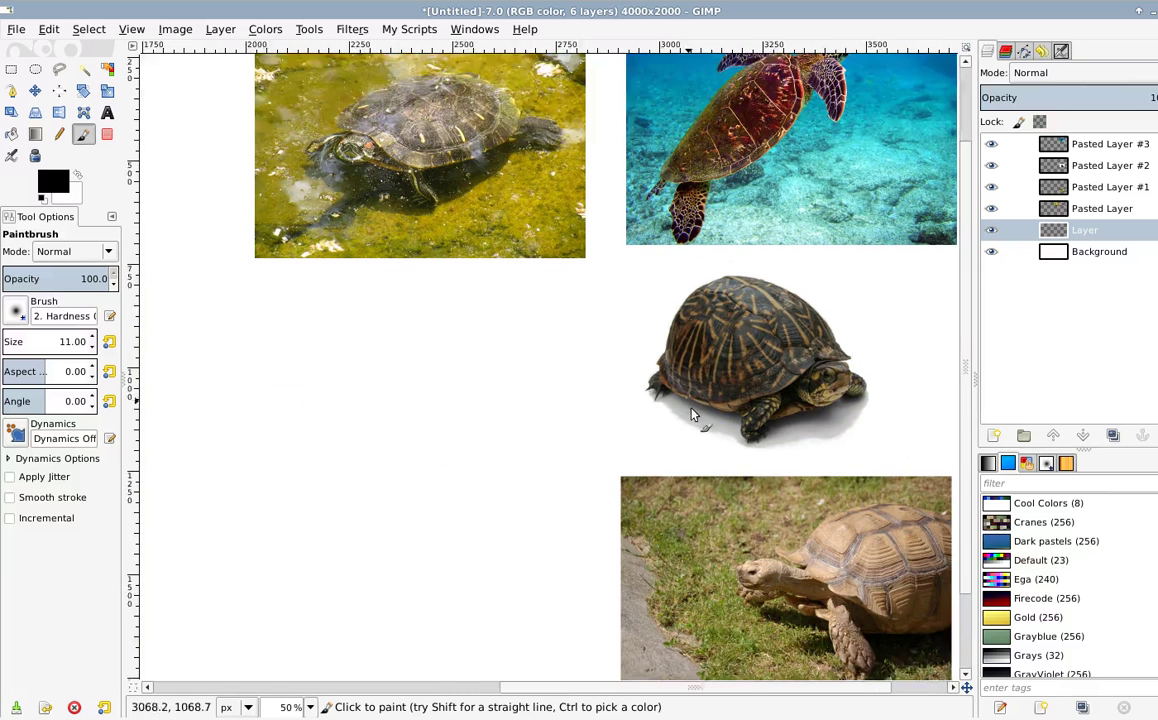
{"action": "scroll", "coordinate": [700, 515], "scroll_direction": "right", "scroll_amount": 2}
{"action": "scroll", "coordinate": [700, 515], "scroll_direction": "down", "scroll_amount": 2}
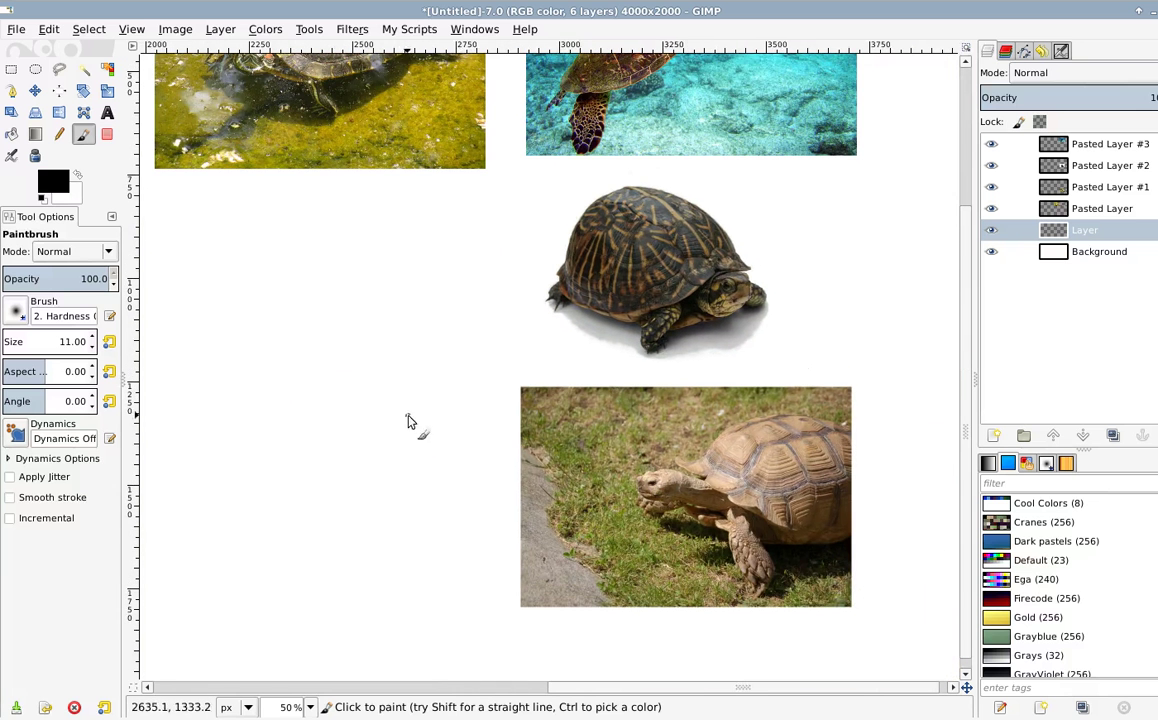
Step: Paint a rough black egg-shaped shell outline, about 290 px wide and 190 px tall, in the white area below the pond turtle photo
{"action": "scroll", "coordinate": [340, 422], "scroll_direction": "left", "scroll_amount": 2}
{"action": "left_click_drag", "start_coordinate": [551, 420], "coordinate": [504, 442]}
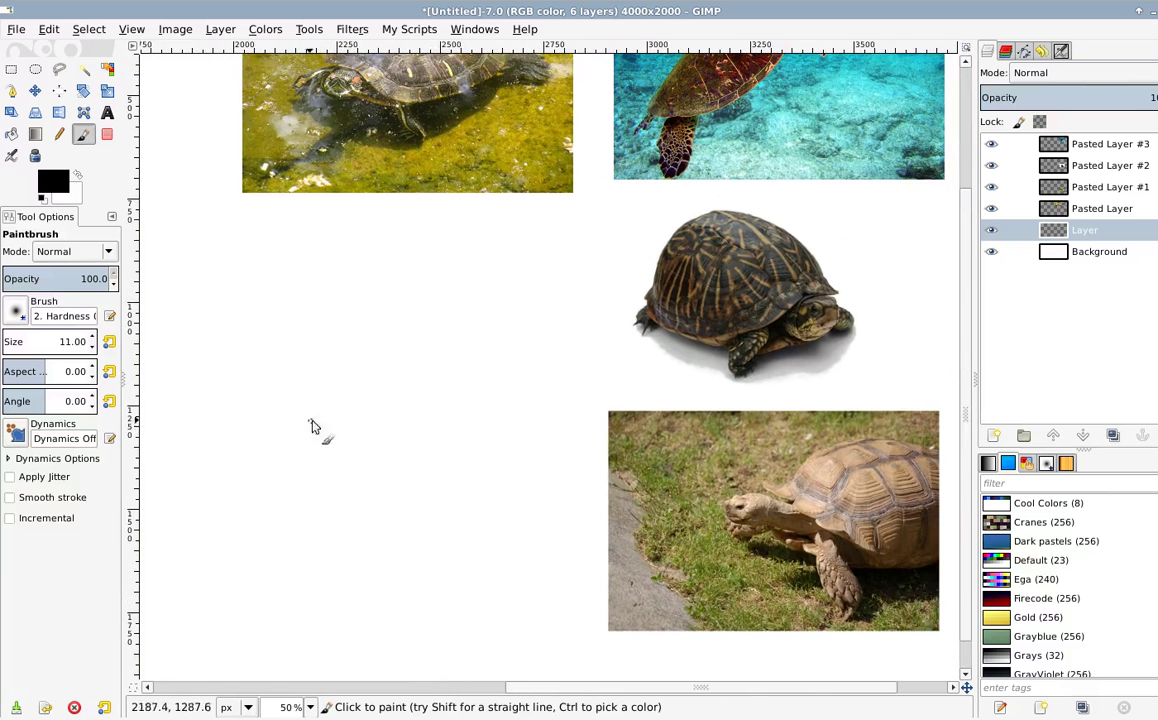
{"action": "mouse_move", "coordinate": [392, 314]}
{"action": "left_mouse_down"}
{"action": "mouse_move", "coordinate": [432, 370]}
{"action": "mouse_move", "coordinate": [397, 312]}
{"action": "left_mouse_up"}
{"action": "left_click_drag", "start_coordinate": [389, 355], "coordinate": [338, 519]}
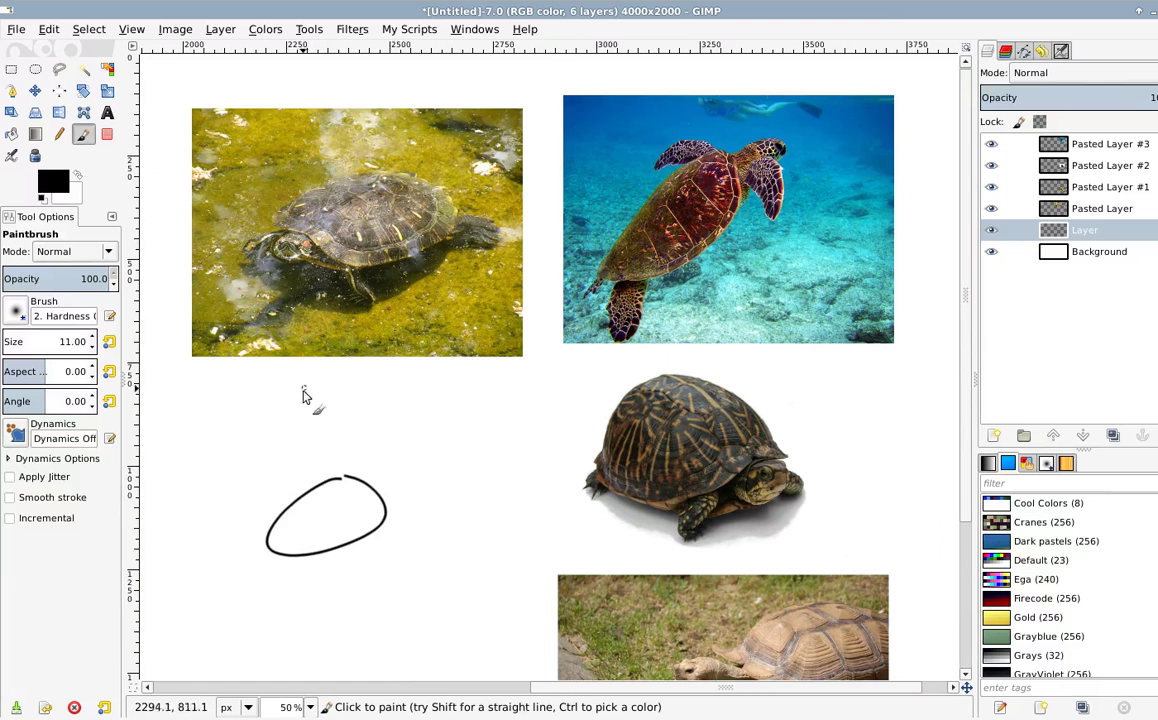
Step: Examine the shells of the box turtle, tortoise and sea turtle, inspecting the sea turtle's shell plates up close
{"action": "scroll", "coordinate": [664, 431], "scroll_direction": "up", "scroll_amount": 2}
{"action": "scroll", "coordinate": [650, 460], "scroll_direction": "right", "scroll_amount": 1}
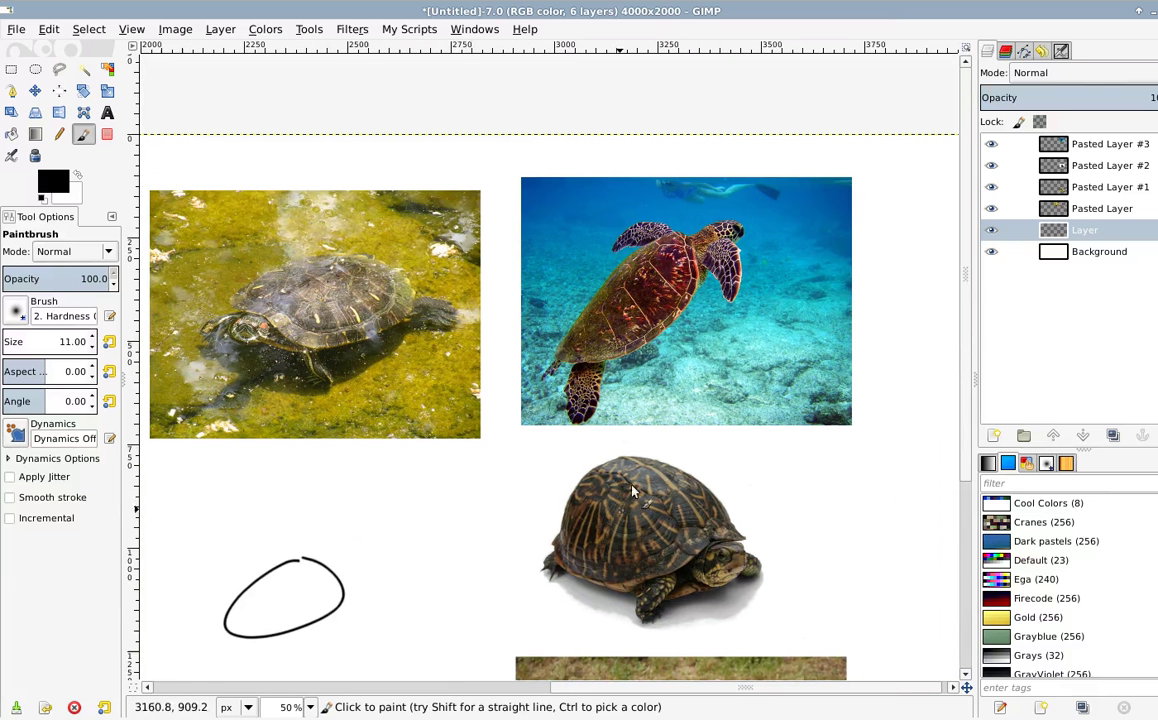
{"action": "scroll", "coordinate": [452, 360], "scroll_direction": "down", "scroll_amount": 5}
{"action": "scroll", "coordinate": [470, 300], "scroll_direction": "left", "scroll_amount": 1}
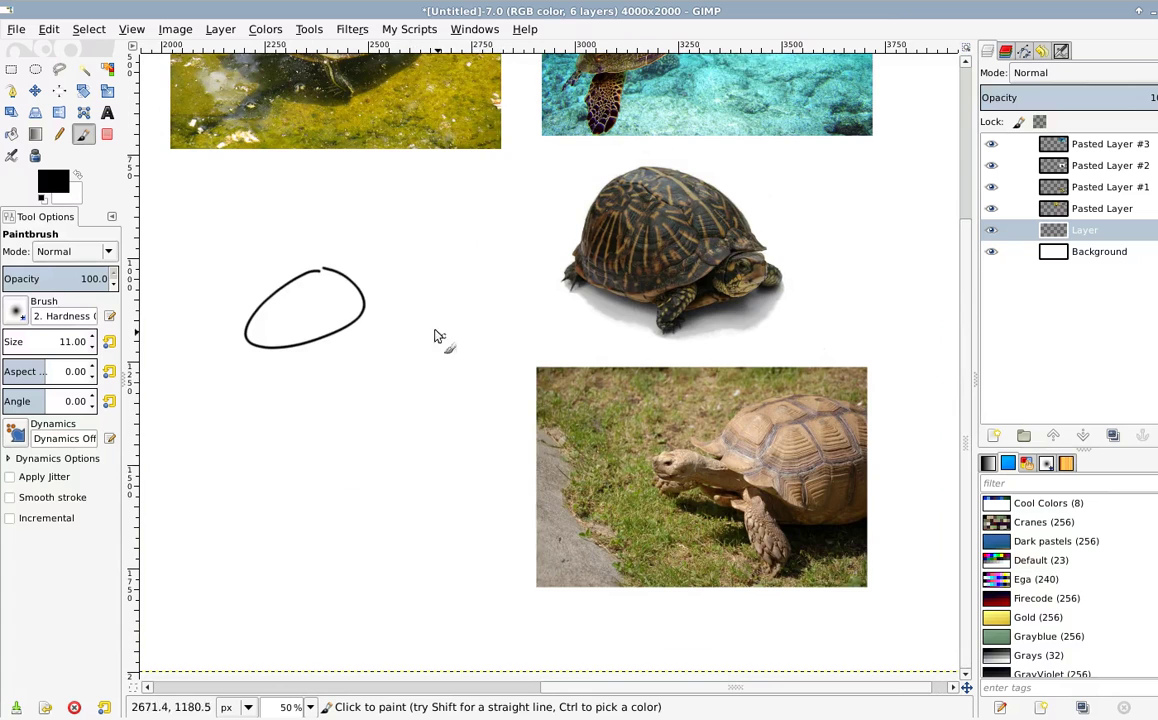
{"action": "left_click_drag", "start_coordinate": [466, 276], "coordinate": [415, 451]}
{"action": "left_click_drag", "start_coordinate": [683, 429], "coordinate": [532, 415]}
{"action": "scroll", "coordinate": [533, 415], "scroll_direction": "up", "scroll_amount": 2}
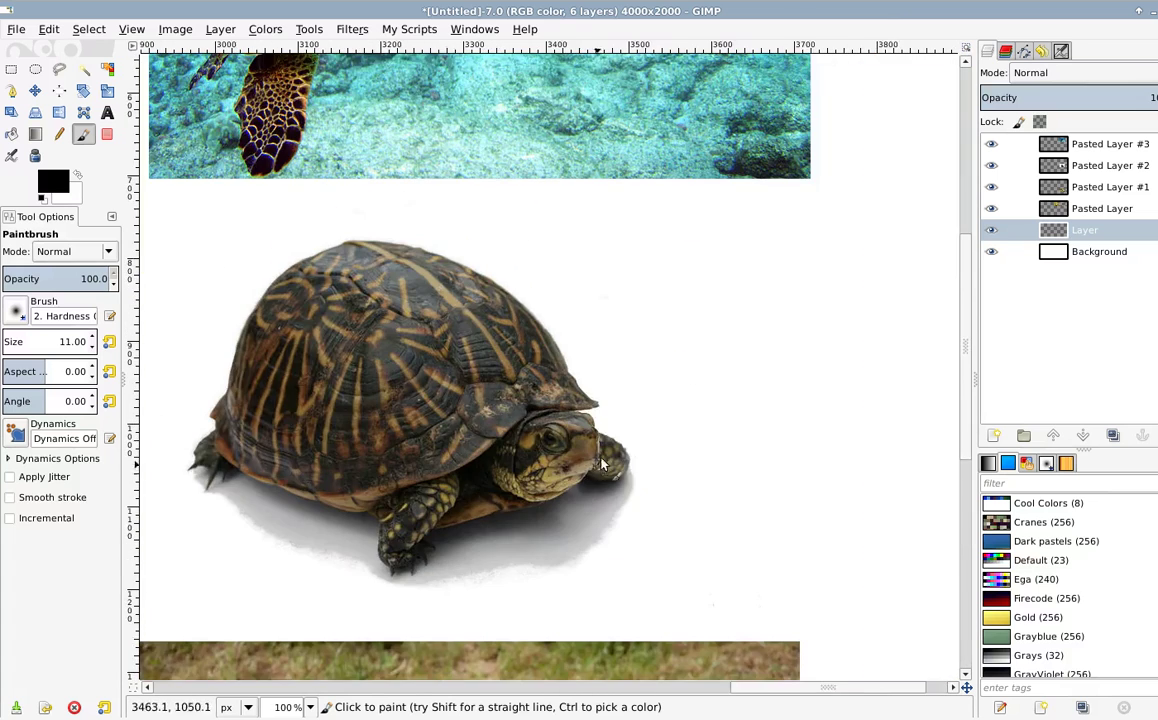
{"action": "scroll", "coordinate": [450, 310], "scroll_direction": "up", "scroll_amount": 5}
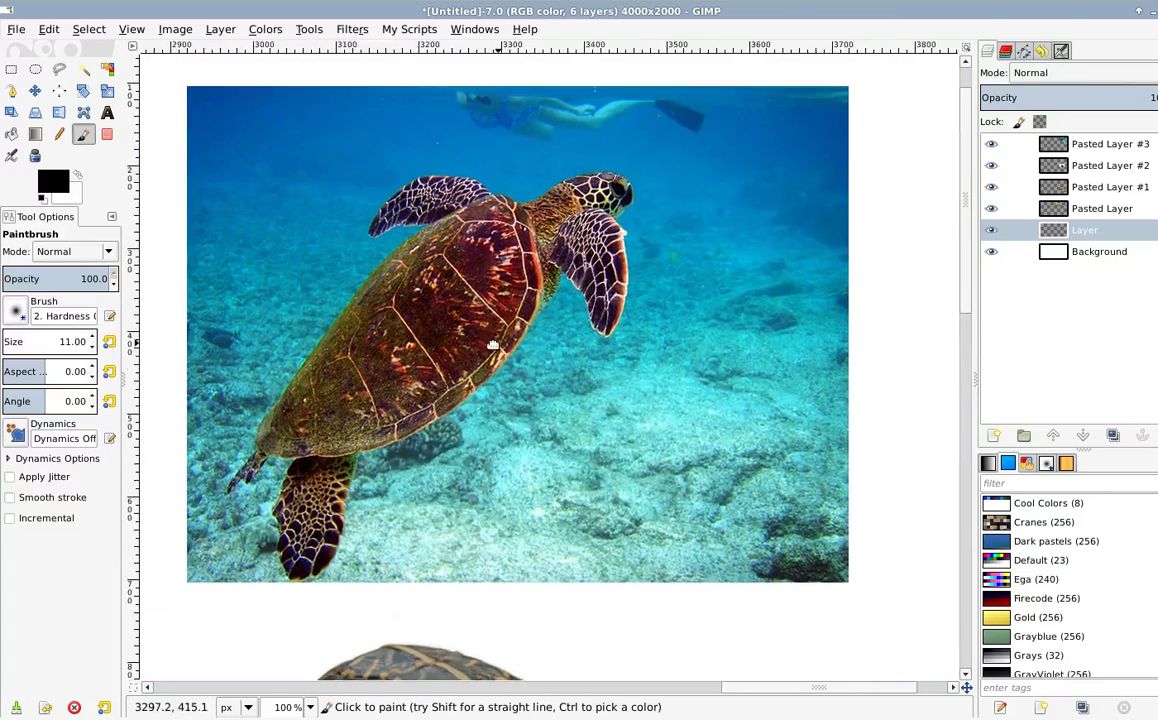
{"action": "scroll", "coordinate": [494, 359], "scroll_direction": "up", "scroll_amount": 4, "text": "ctrl"}
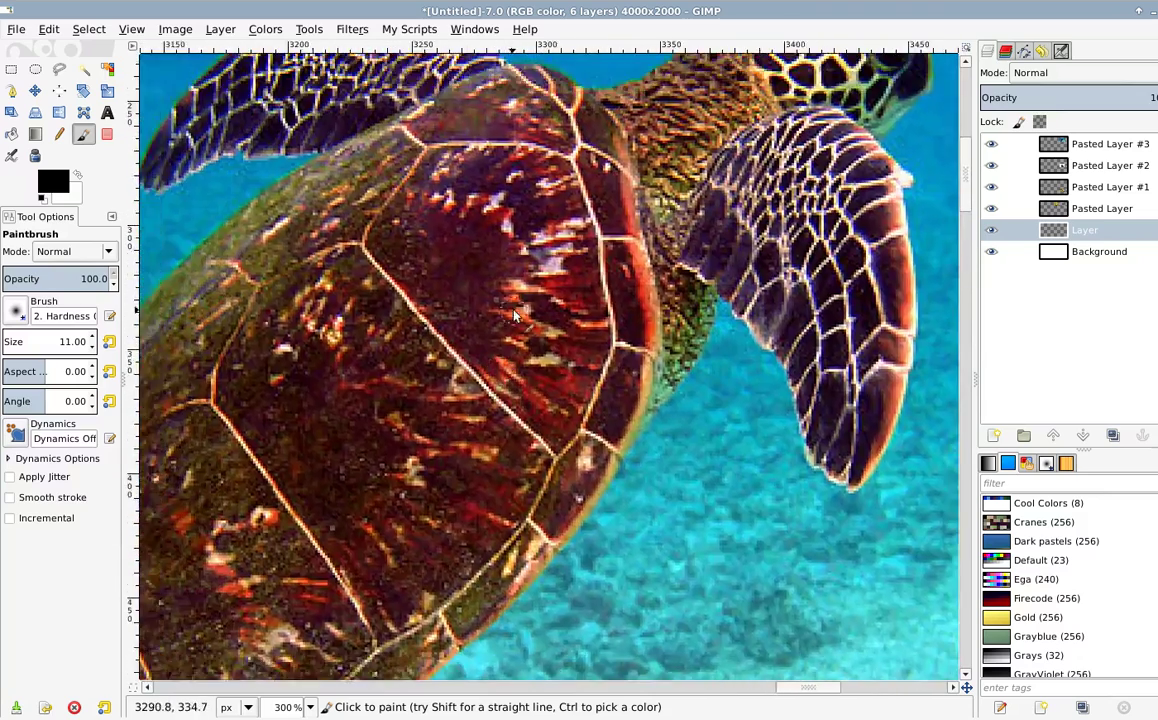
{"action": "scroll", "coordinate": [479, 317], "scroll_direction": "down", "scroll_amount": 4, "text": "ctrl"}
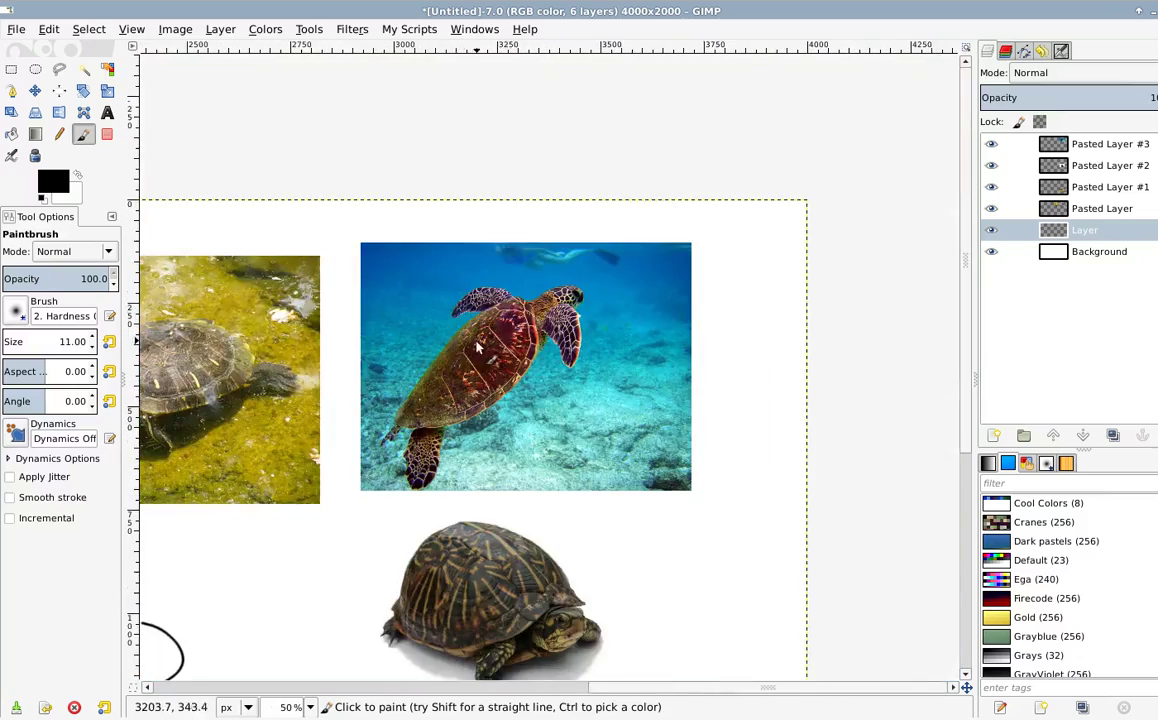
Step: Compare the painted egg-shaped outline with the shells in the pond turtle and sea turtle photos
{"action": "left_click_drag", "start_coordinate": [300, 395], "coordinate": [560, 290]}
{"action": "left_click_drag", "start_coordinate": [345, 475], "coordinate": [500, 302]}
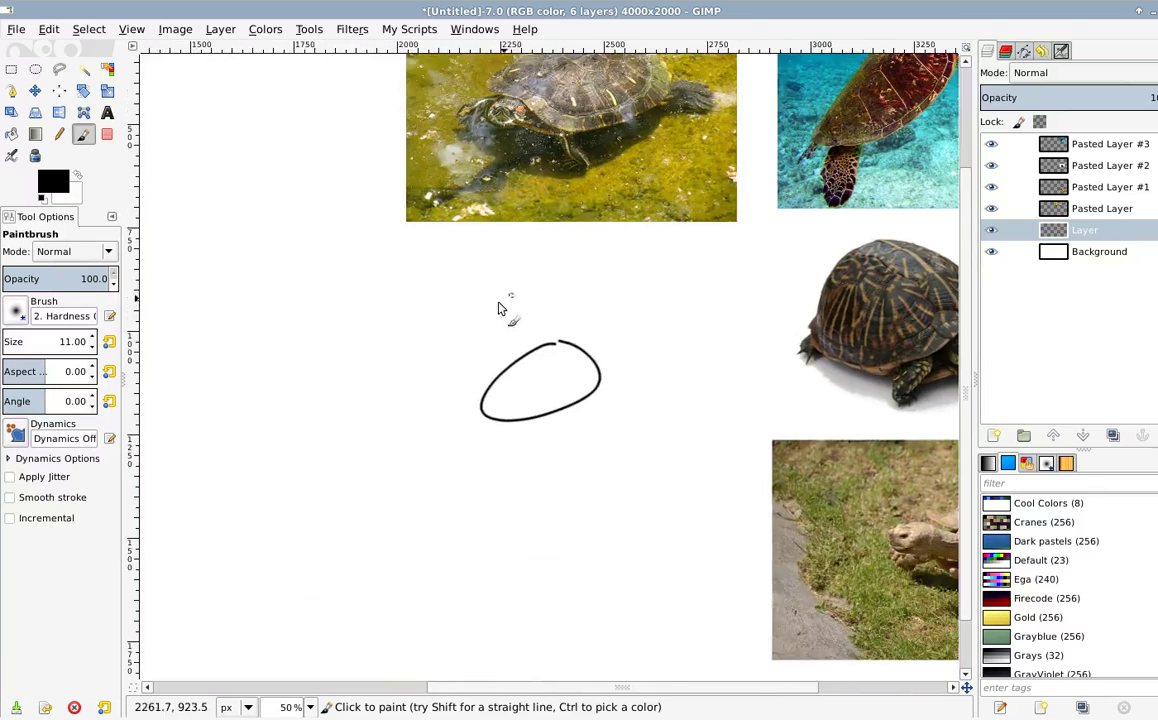
{"action": "left_click_drag", "start_coordinate": [432, 334], "coordinate": [380, 488]}
{"action": "left_click_drag", "start_coordinate": [518, 367], "coordinate": [481, 367]}
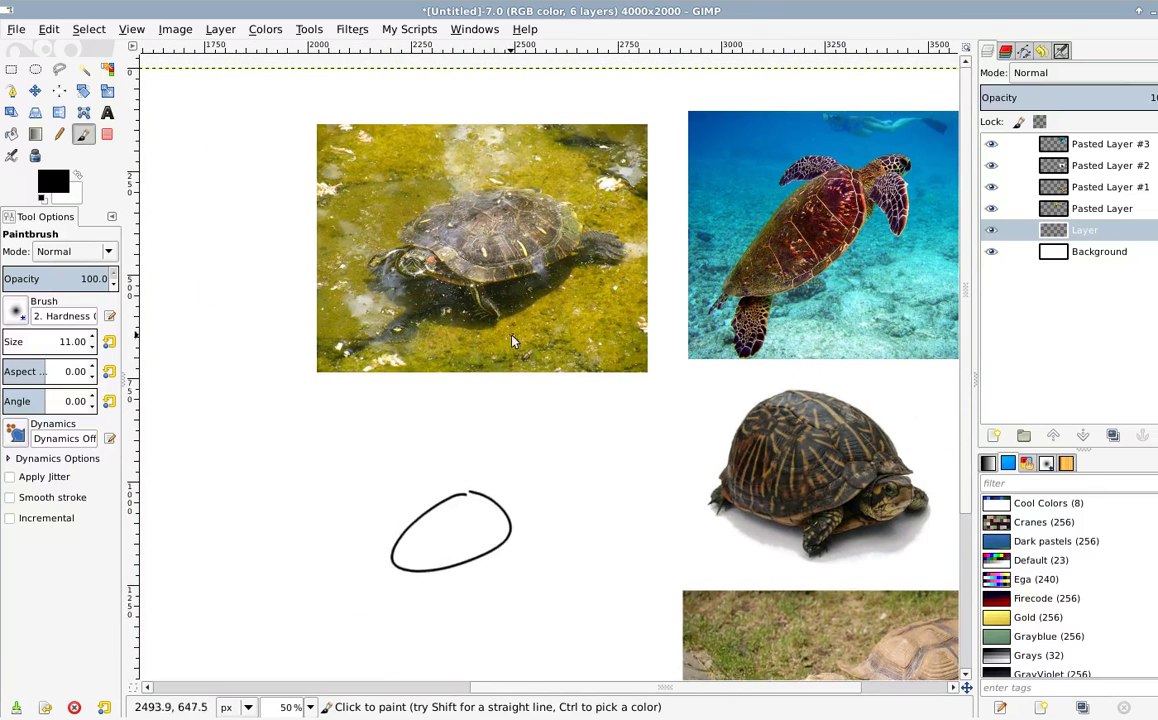
{"action": "scroll", "coordinate": [462, 510], "scroll_direction": "down", "scroll_amount": 2}
{"action": "scroll", "coordinate": [462, 490], "scroll_direction": "right", "scroll_amount": 1}
{"action": "scroll", "coordinate": [467, 475], "scroll_direction": "up", "scroll_amount": 5}
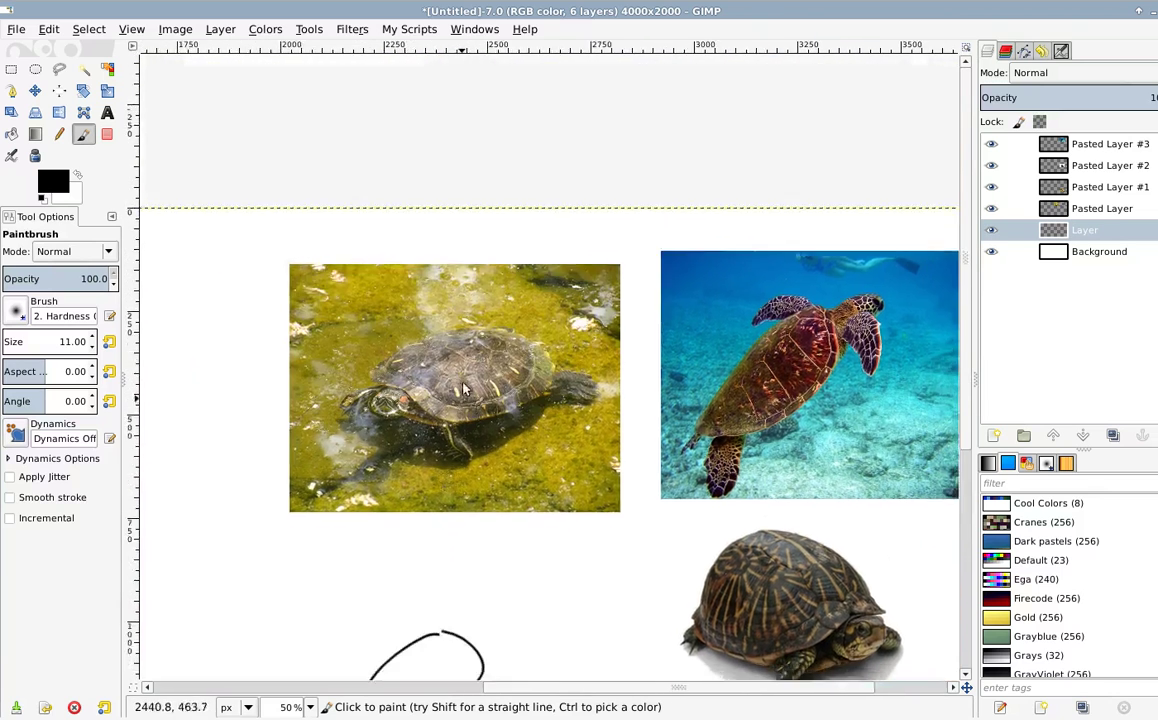
{"action": "scroll", "coordinate": [418, 345], "scroll_direction": "up", "scroll_amount": 2}
{"action": "scroll", "coordinate": [370, 375], "scroll_direction": "up", "scroll_amount": 1}
{"action": "scroll", "coordinate": [370, 375], "scroll_direction": "right", "scroll_amount": 1}
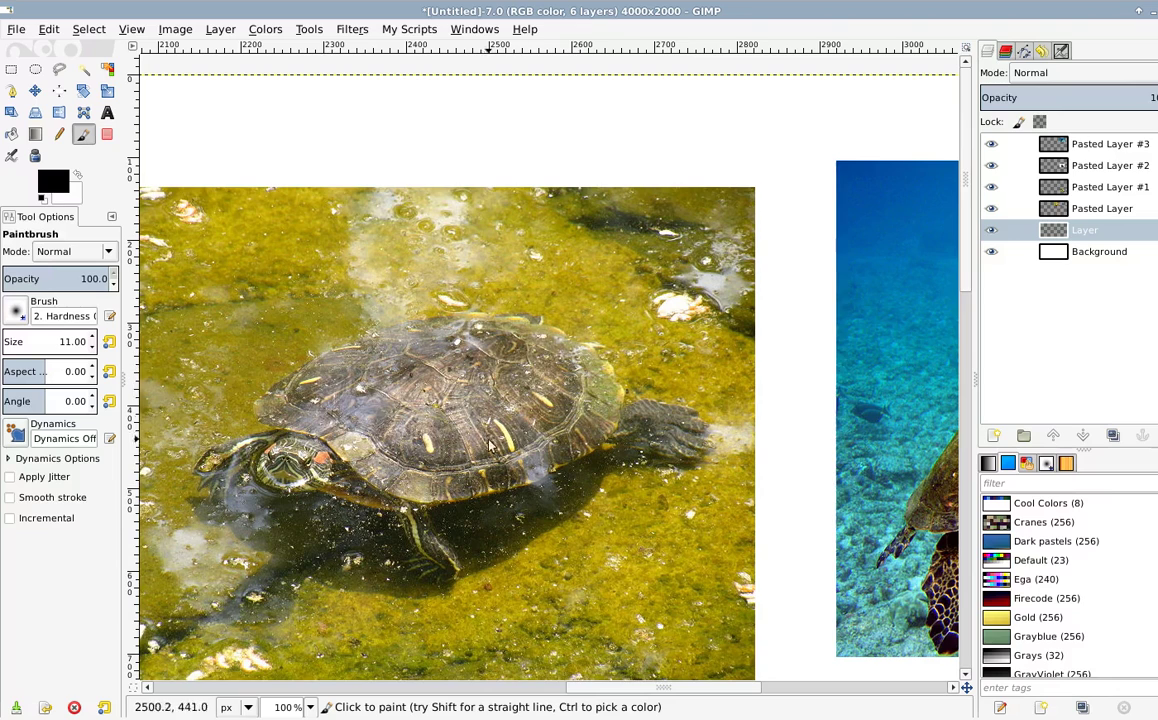
{"action": "scroll", "coordinate": [476, 535], "scroll_direction": "down", "scroll_amount": 8}
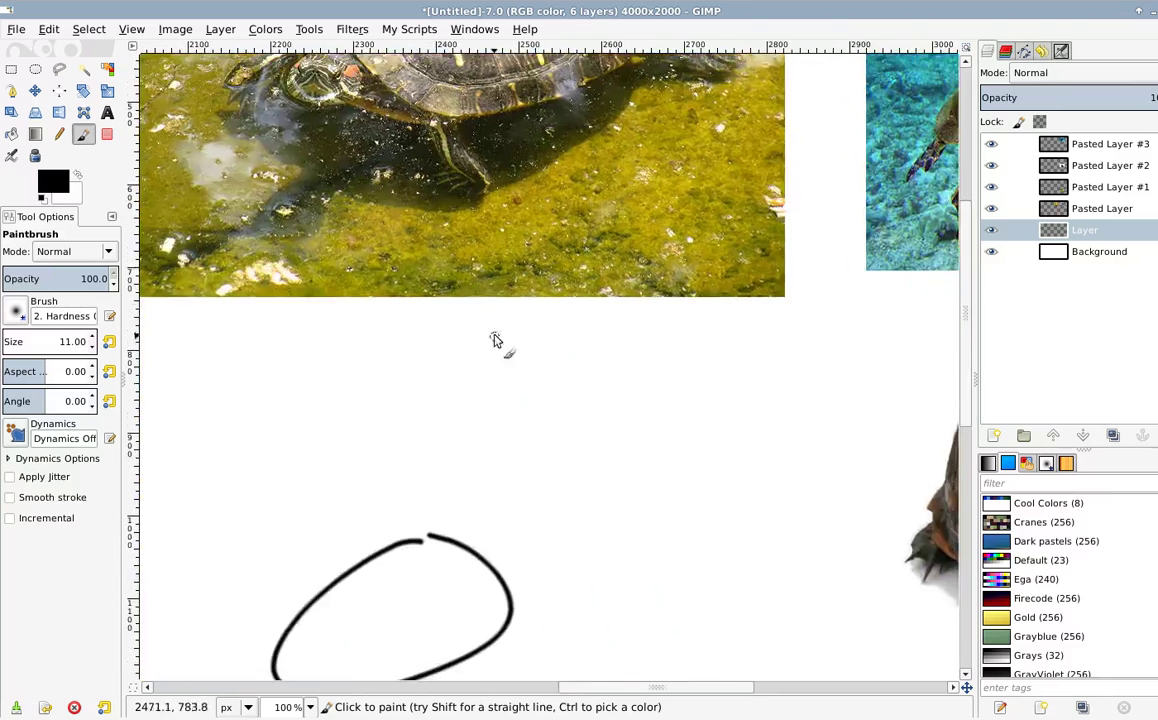
{"action": "scroll", "coordinate": [496, 336], "scroll_direction": "up", "scroll_amount": 3}
{"action": "scroll", "coordinate": [505, 562], "scroll_direction": "right", "scroll_amount": 7}
{"action": "scroll", "coordinate": [540, 373], "scroll_direction": "up", "scroll_amount": 2}
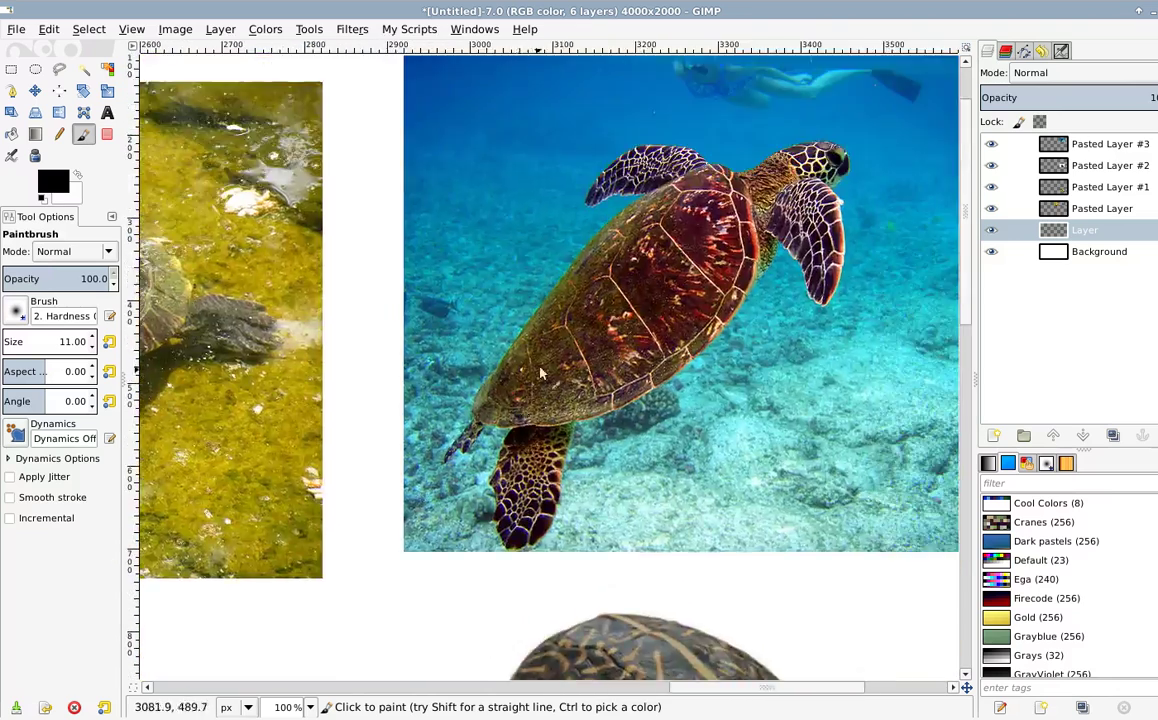
{"action": "scroll", "coordinate": [493, 428], "scroll_direction": "left", "scroll_amount": 9}
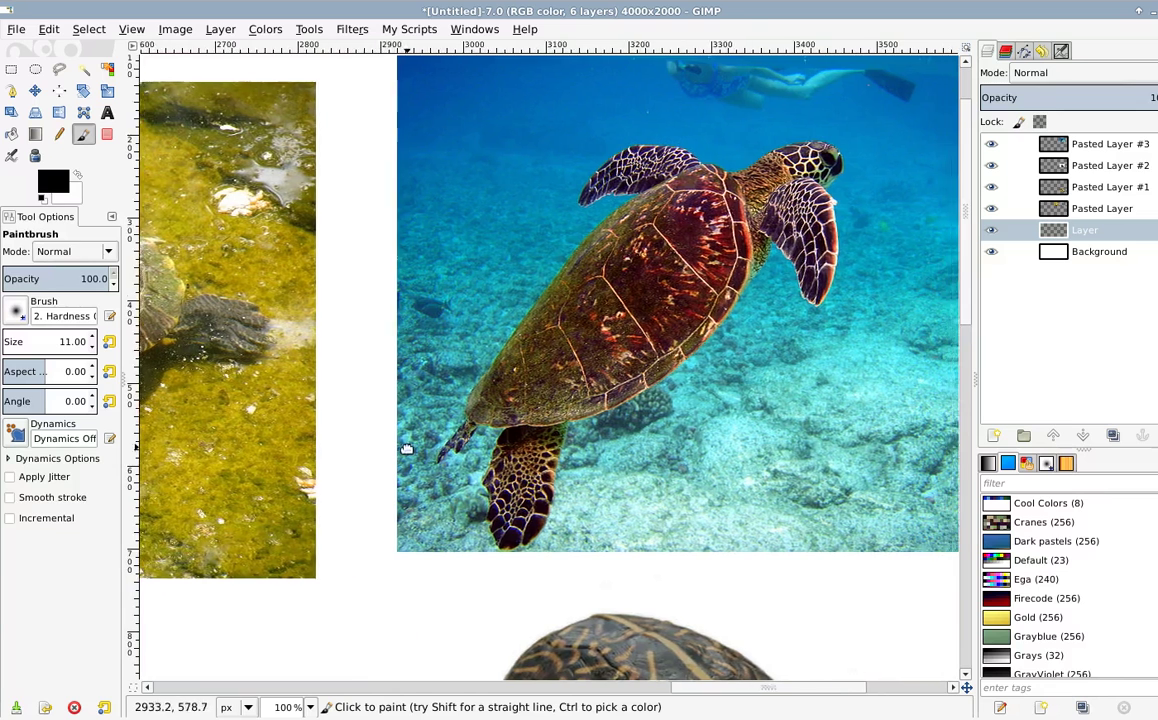
{"action": "scroll", "coordinate": [602, 369], "scroll_direction": "down", "scroll_amount": 7}
{"action": "scroll", "coordinate": [594, 268], "scroll_direction": "down", "scroll_amount": 1}
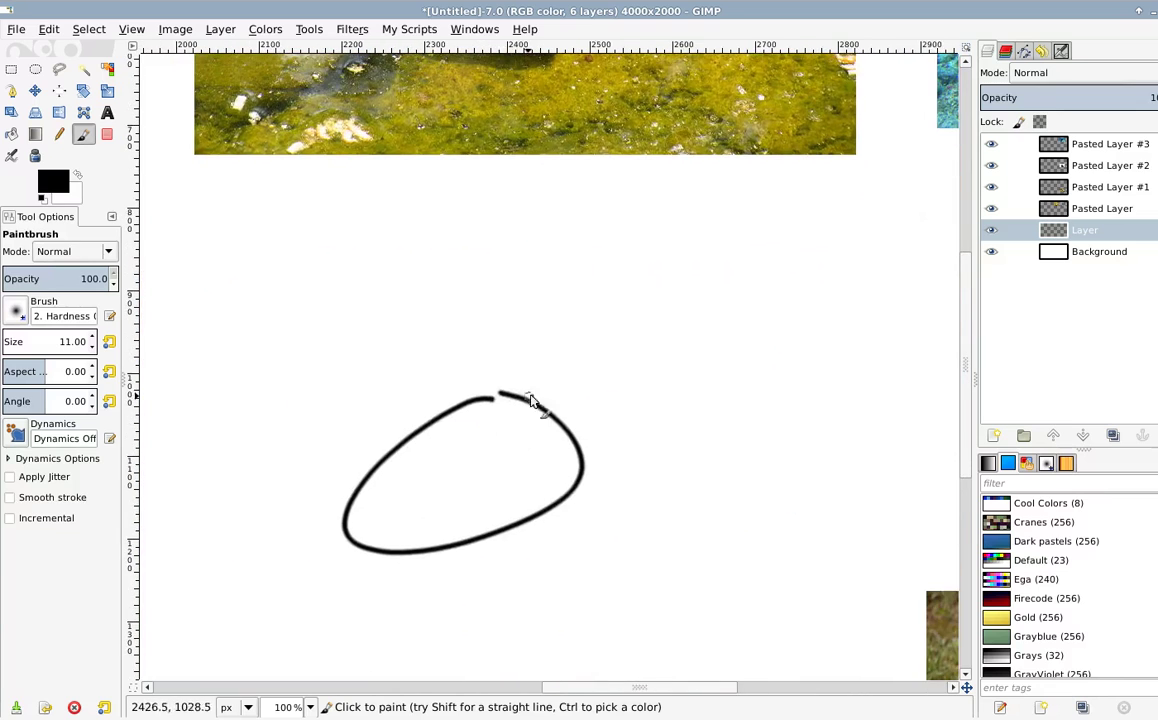
Step: Close the gap in the egg-shaped outline and paint a larger rim outline around it, about 330 px wide and 235 px tall
{"action": "key", "text": "p"}
{"action": "left_click", "coordinate": [495, 395]}
{"action": "scroll", "coordinate": [440, 551], "scroll_direction": "up", "scroll_amount": 5}
{"action": "scroll", "coordinate": [440, 551], "scroll_direction": "right", "scroll_amount": 1}
{"action": "scroll", "coordinate": [518, 300], "scroll_direction": "down", "scroll_amount": 8}
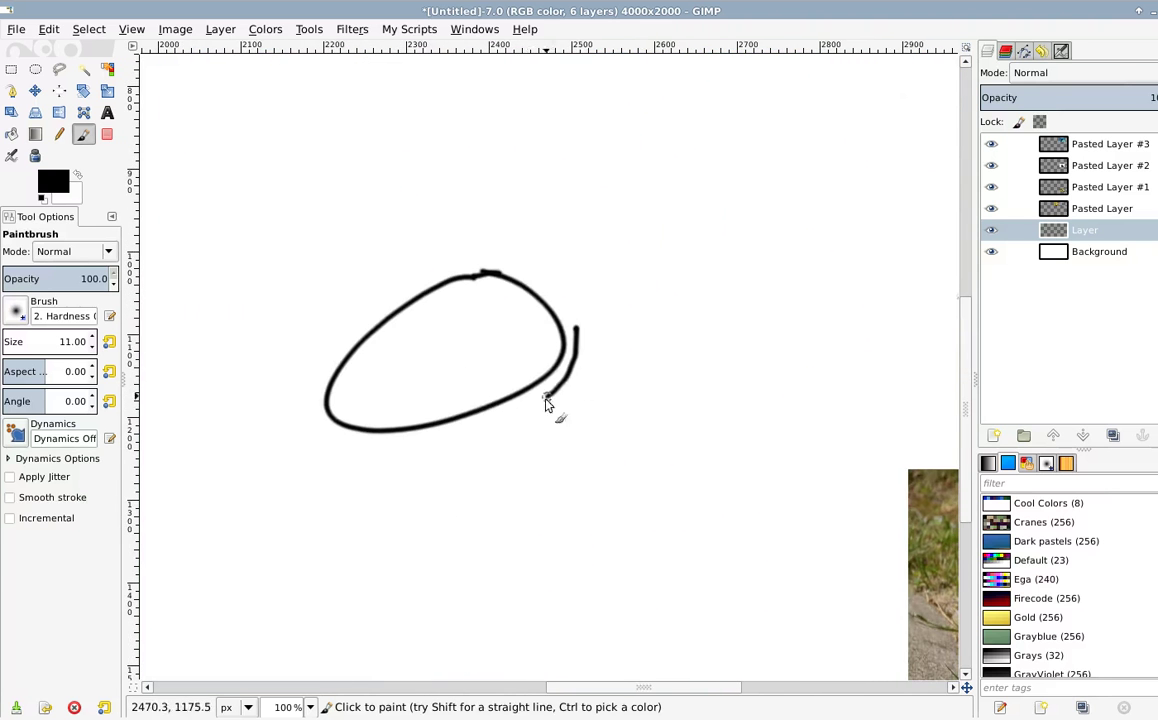
{"action": "left_click_drag", "start_coordinate": [545, 400], "coordinate": [435, 448]}
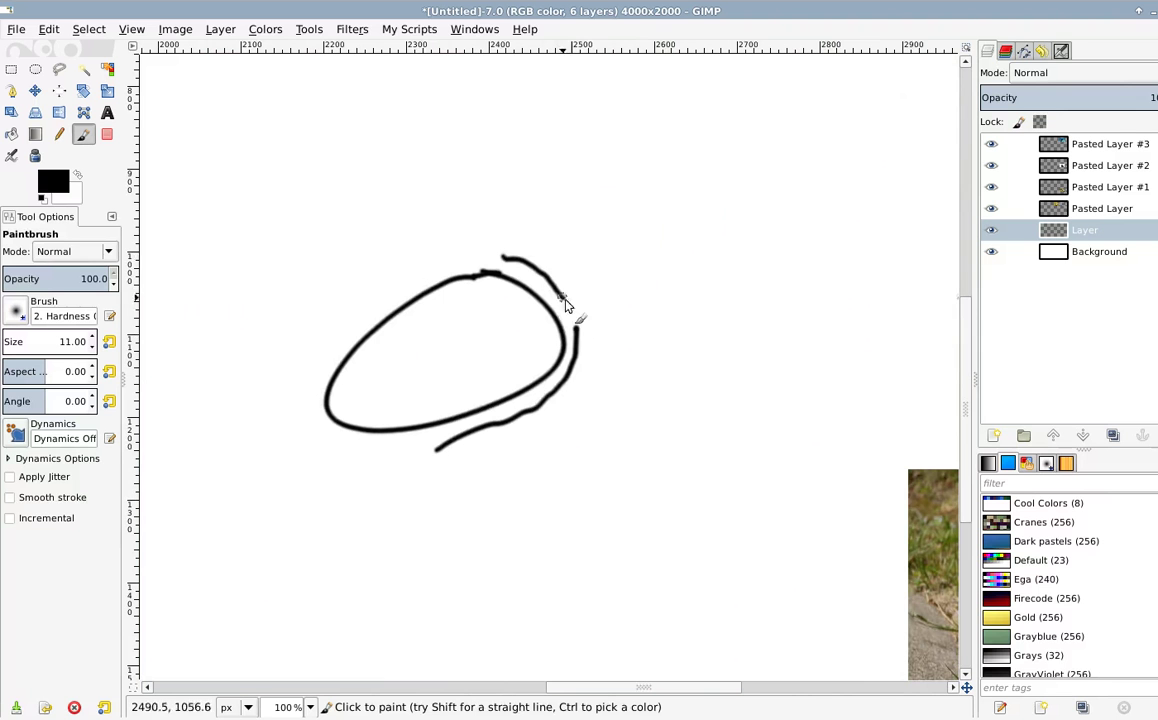
{"action": "mouse_move", "coordinate": [499, 258]}
{"action": "left_mouse_down"}
{"action": "mouse_move", "coordinate": [416, 274]}
{"action": "mouse_move", "coordinate": [302, 365]}
{"action": "mouse_move", "coordinate": [341, 336]}
{"action": "mouse_move", "coordinate": [302, 423]}
{"action": "mouse_move", "coordinate": [317, 443]}
{"action": "mouse_move", "coordinate": [435, 448]}
{"action": "left_mouse_up"}
Step: Erase the overshooting stroke on the rim's upper-left side and paint over the gap on its right side
{"action": "key", "text": "shift+e"}
{"action": "left_click_drag", "start_coordinate": [316, 352], "coordinate": [344, 322]}
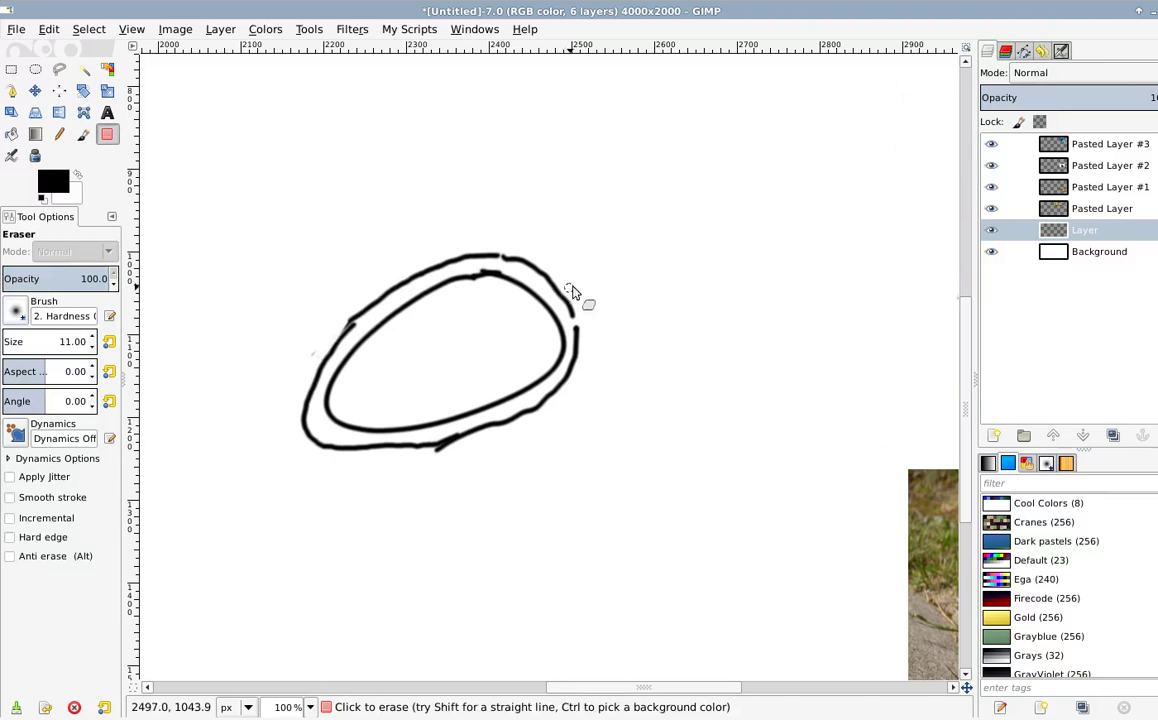
{"action": "key", "text": "p"}
{"action": "left_click_drag", "start_coordinate": [574, 315], "coordinate": [579, 330]}
Step: Paint a hexagonal plate about 65 px across near the shell's upper-right end, with short lines joining it to the inner outline
{"action": "scroll", "coordinate": [545, 400], "scroll_direction": "up", "scroll_amount": 6}
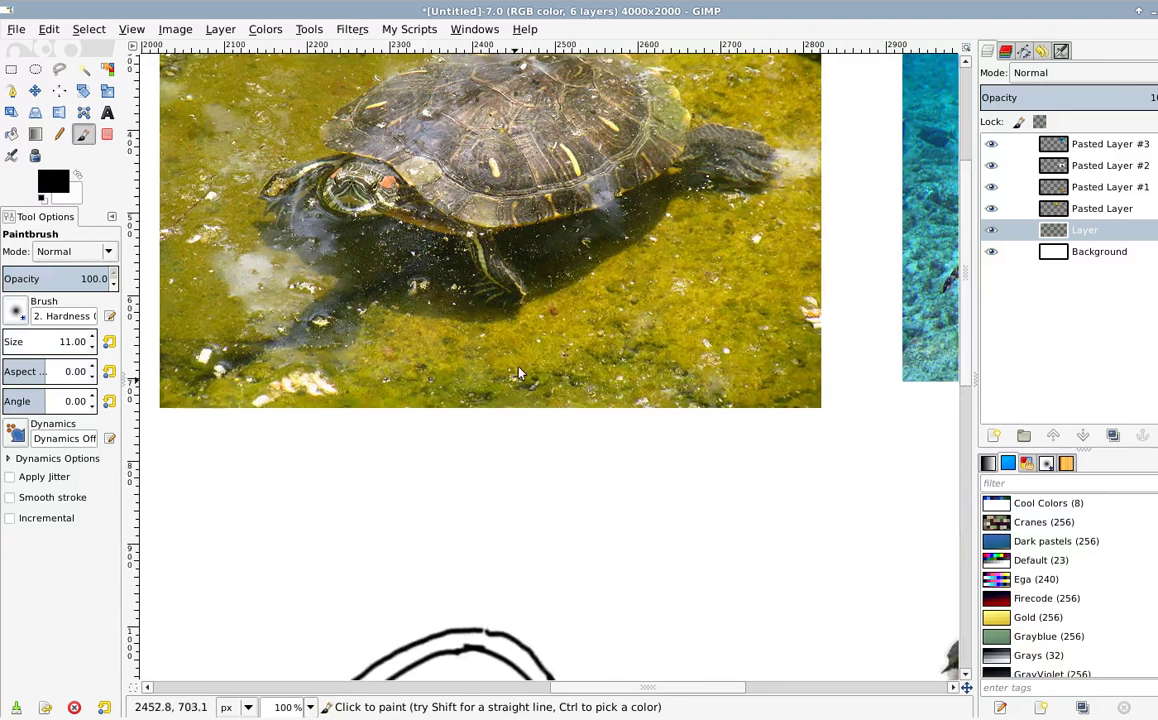
{"action": "scroll", "coordinate": [510, 443], "scroll_direction": "up", "scroll_amount": 2}
{"action": "scroll", "coordinate": [500, 350], "scroll_direction": "down", "scroll_amount": 7}
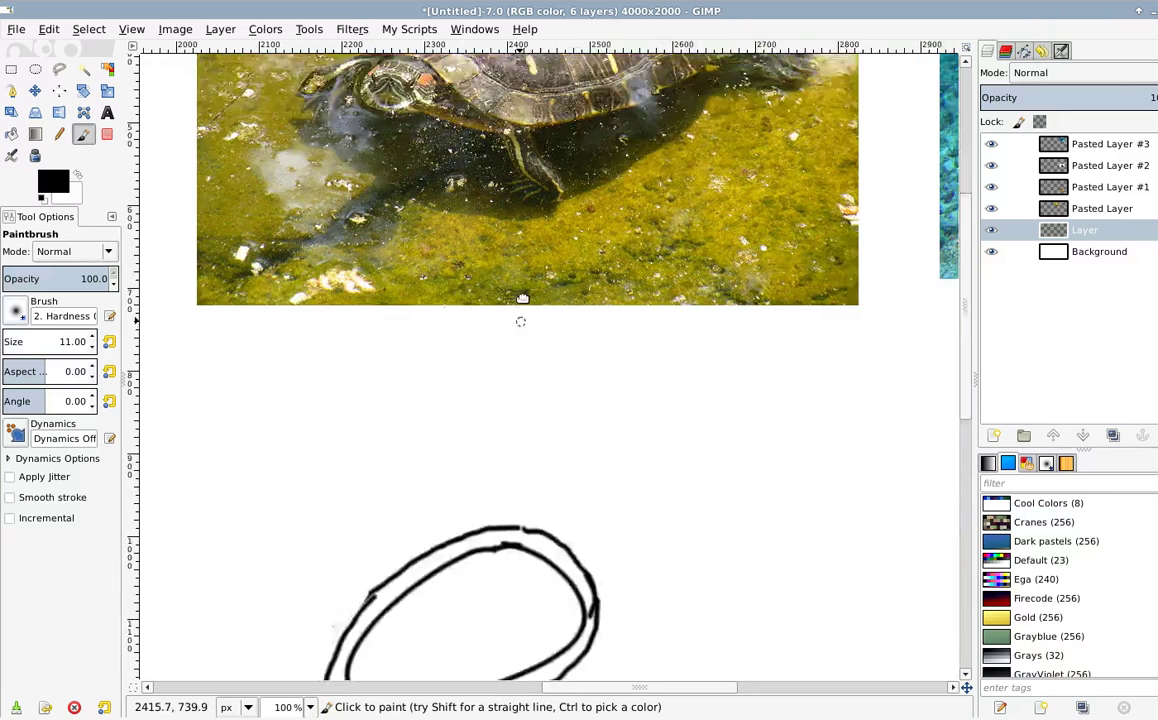
{"action": "mouse_move", "coordinate": [493, 440]}
{"action": "left_mouse_down"}
{"action": "mouse_move", "coordinate": [508, 468]}
{"action": "mouse_move", "coordinate": [536, 461]}
{"action": "mouse_move", "coordinate": [484, 433]}
{"action": "mouse_move", "coordinate": [461, 445]}
{"action": "mouse_move", "coordinate": [494, 443]}
{"action": "mouse_move", "coordinate": [500, 491]}
{"action": "left_mouse_up"}
{"action": "mouse_move", "coordinate": [460, 450]}
{"action": "left_mouse_down"}
{"action": "mouse_move", "coordinate": [468, 492]}
{"action": "mouse_move", "coordinate": [486, 492]}
{"action": "mouse_move", "coordinate": [419, 458]}
{"action": "mouse_move", "coordinate": [413, 477]}
{"action": "mouse_move", "coordinate": [499, 406]}
{"action": "left_mouse_up"}
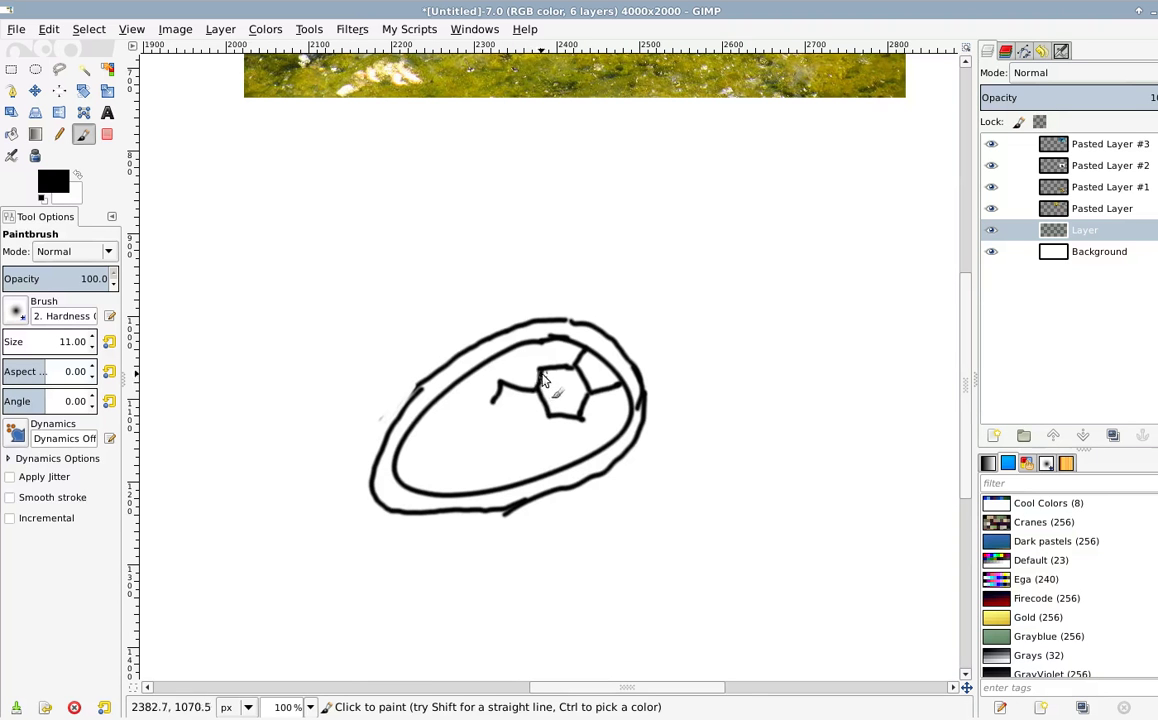
{"action": "left_click_drag", "start_coordinate": [550, 344], "coordinate": [535, 351]}
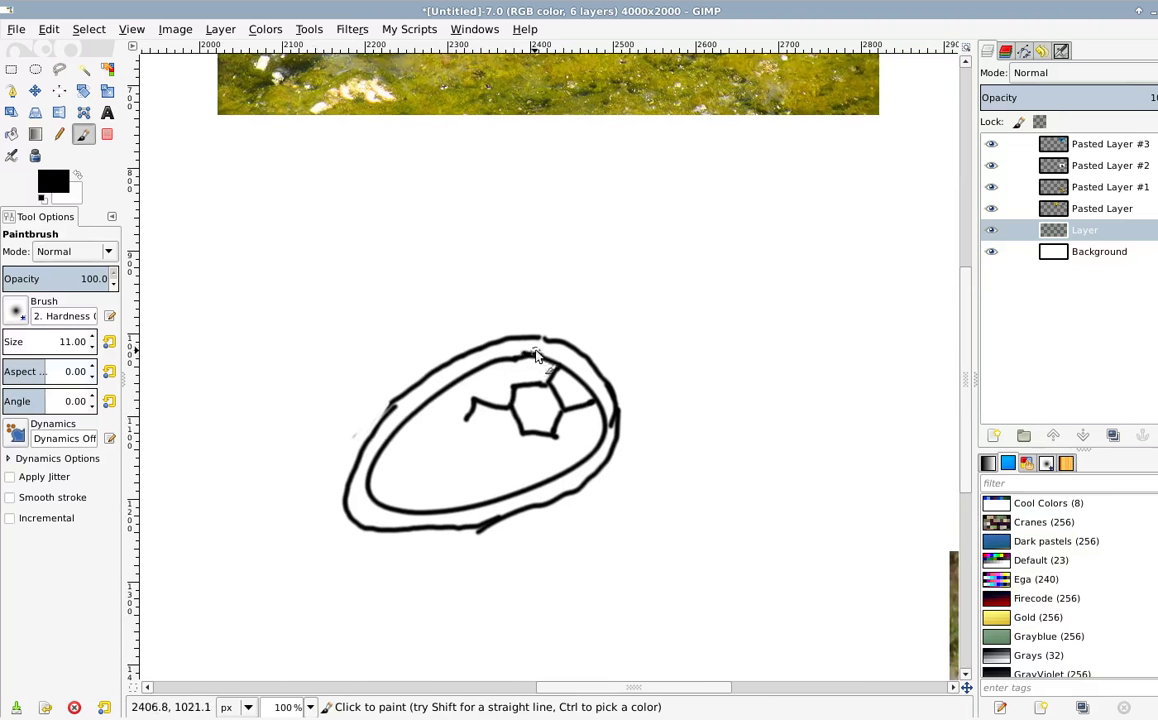
Step: Paint two more hexagonal plates in a row down the middle of the shell, and begin the fourth plate's edge
{"action": "scroll", "coordinate": [535, 355], "scroll_direction": "up", "scroll_amount": 8}
{"action": "scroll", "coordinate": [569, 341], "scroll_direction": "right", "scroll_amount": 2}
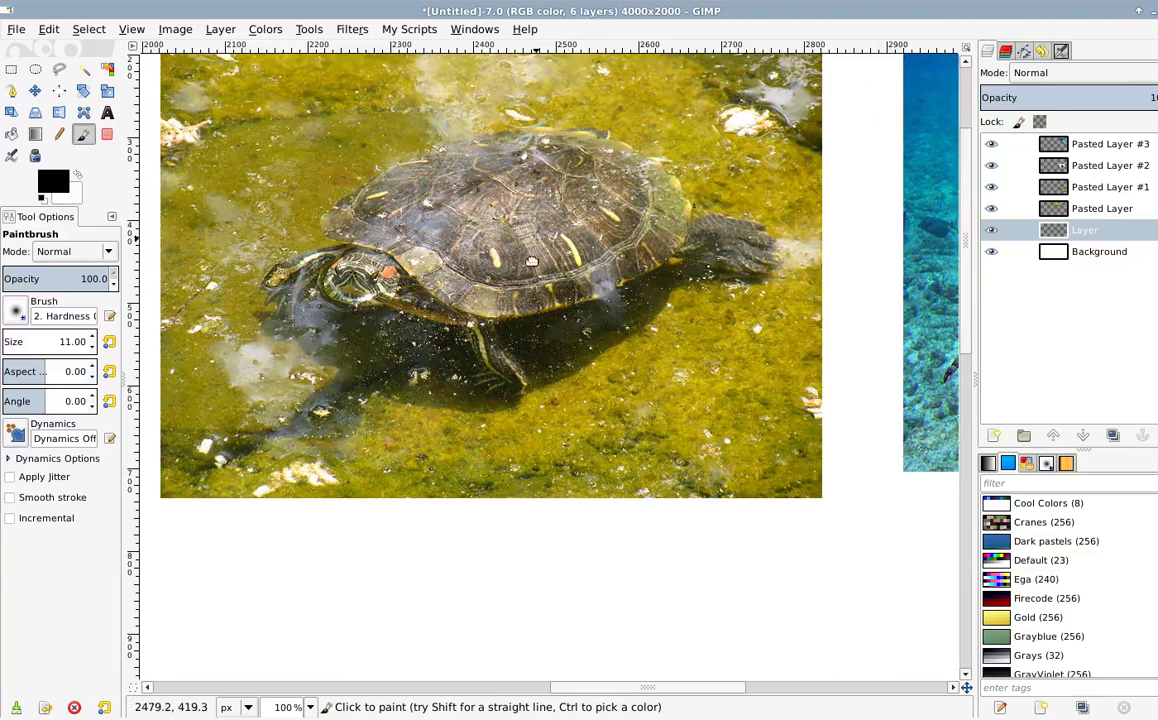
{"action": "scroll", "coordinate": [531, 262], "scroll_direction": "down", "scroll_amount": 8}
{"action": "scroll", "coordinate": [531, 262], "scroll_direction": "left", "scroll_amount": 1}
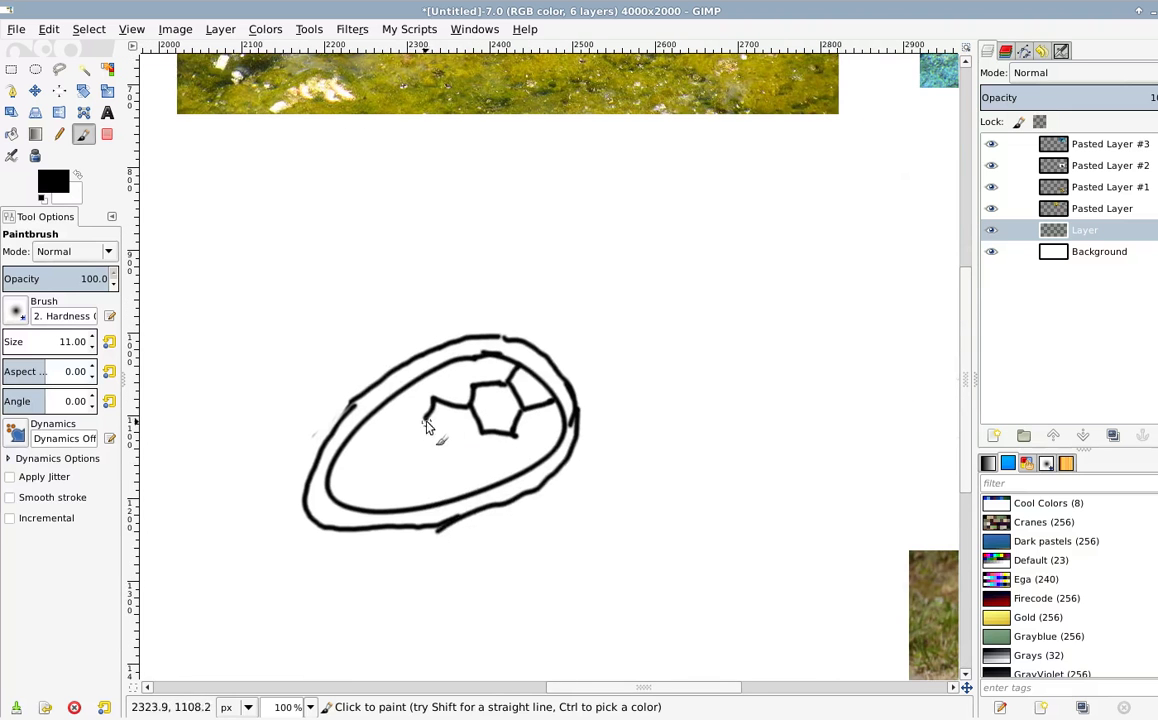
{"action": "mouse_move", "coordinate": [425, 422]}
{"action": "left_mouse_down"}
{"action": "mouse_move", "coordinate": [448, 449]}
{"action": "mouse_move", "coordinate": [442, 460]}
{"action": "mouse_move", "coordinate": [482, 440]}
{"action": "left_mouse_up"}
{"action": "mouse_move", "coordinate": [412, 424]}
{"action": "left_mouse_down"}
{"action": "mouse_move", "coordinate": [377, 457]}
{"action": "mouse_move", "coordinate": [381, 444]}
{"action": "mouse_move", "coordinate": [392, 473]}
{"action": "mouse_move", "coordinate": [421, 486]}
{"action": "mouse_move", "coordinate": [429, 471]}
{"action": "mouse_move", "coordinate": [376, 447]}
{"action": "mouse_move", "coordinate": [349, 477]}
{"action": "left_mouse_up"}
Step: Compare the painted row of hexagonal plates with the shells of the pond turtle, sea turtle and box turtle
{"action": "scroll", "coordinate": [491, 201], "scroll_direction": "up", "scroll_amount": 10}
{"action": "scroll", "coordinate": [491, 201], "scroll_direction": "right", "scroll_amount": 4}
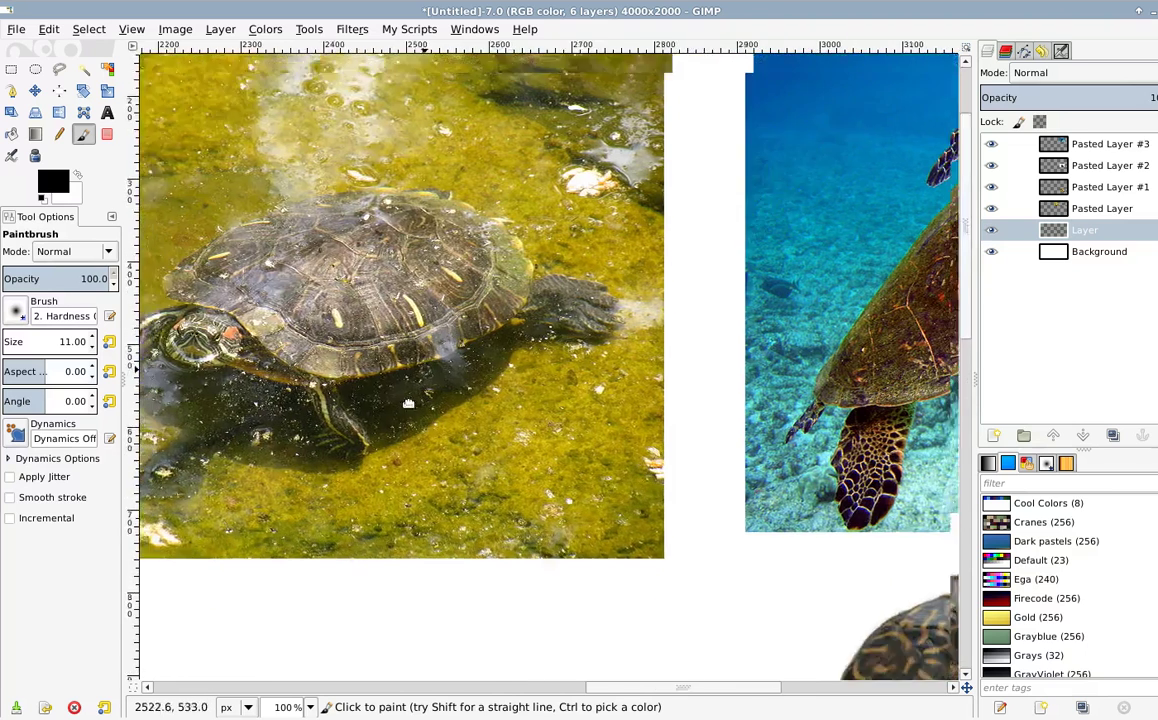
{"action": "scroll", "coordinate": [737, 365], "scroll_direction": "right", "scroll_amount": 5}
{"action": "scroll", "coordinate": [518, 341], "scroll_direction": "down", "scroll_amount": 5}
{"action": "scroll", "coordinate": [518, 341], "scroll_direction": "right", "scroll_amount": 2}
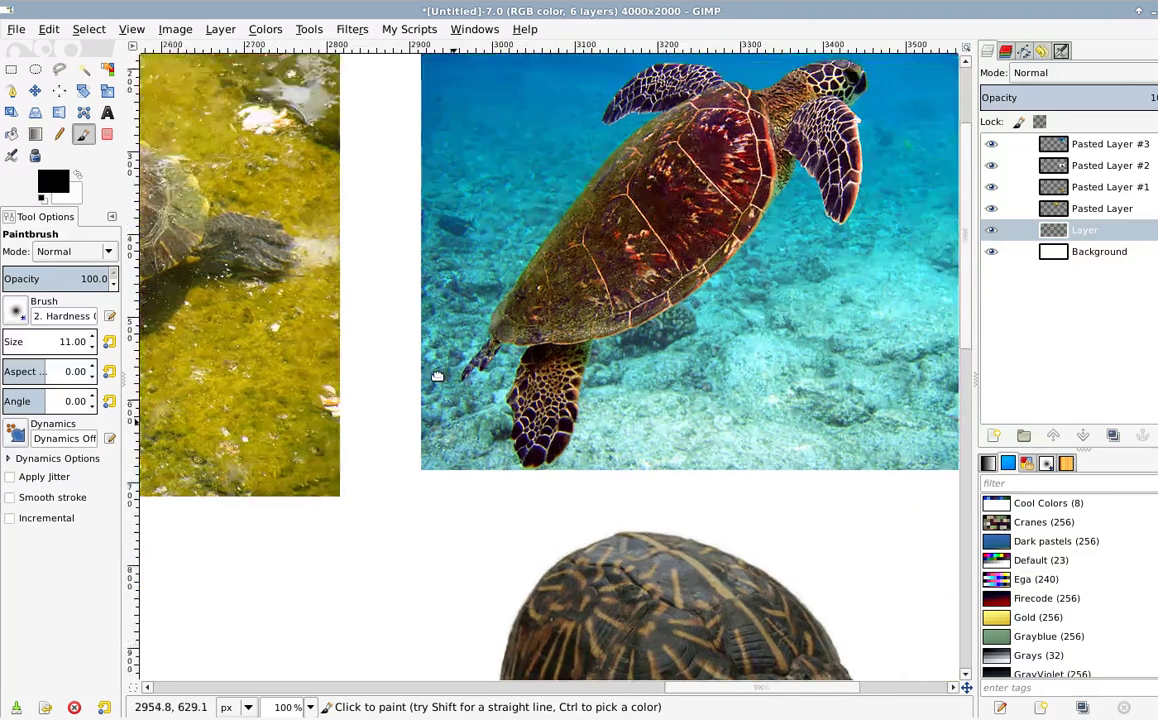
{"action": "scroll", "coordinate": [677, 465], "scroll_direction": "down", "scroll_amount": 10}
{"action": "scroll", "coordinate": [677, 465], "scroll_direction": "left", "scroll_amount": 5}
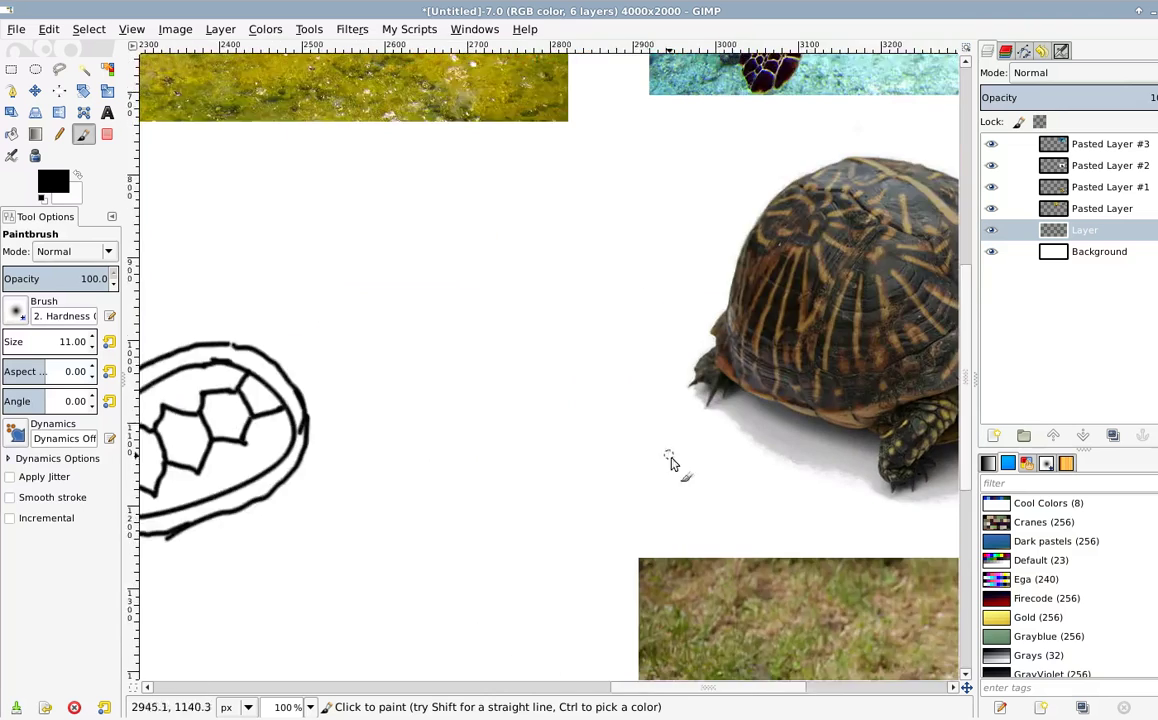
{"action": "scroll", "coordinate": [625, 460], "scroll_direction": "right", "scroll_amount": 8}
{"action": "scroll", "coordinate": [510, 333], "scroll_direction": "up", "scroll_amount": 4}
{"action": "scroll", "coordinate": [510, 333], "scroll_direction": "left", "scroll_amount": 10}
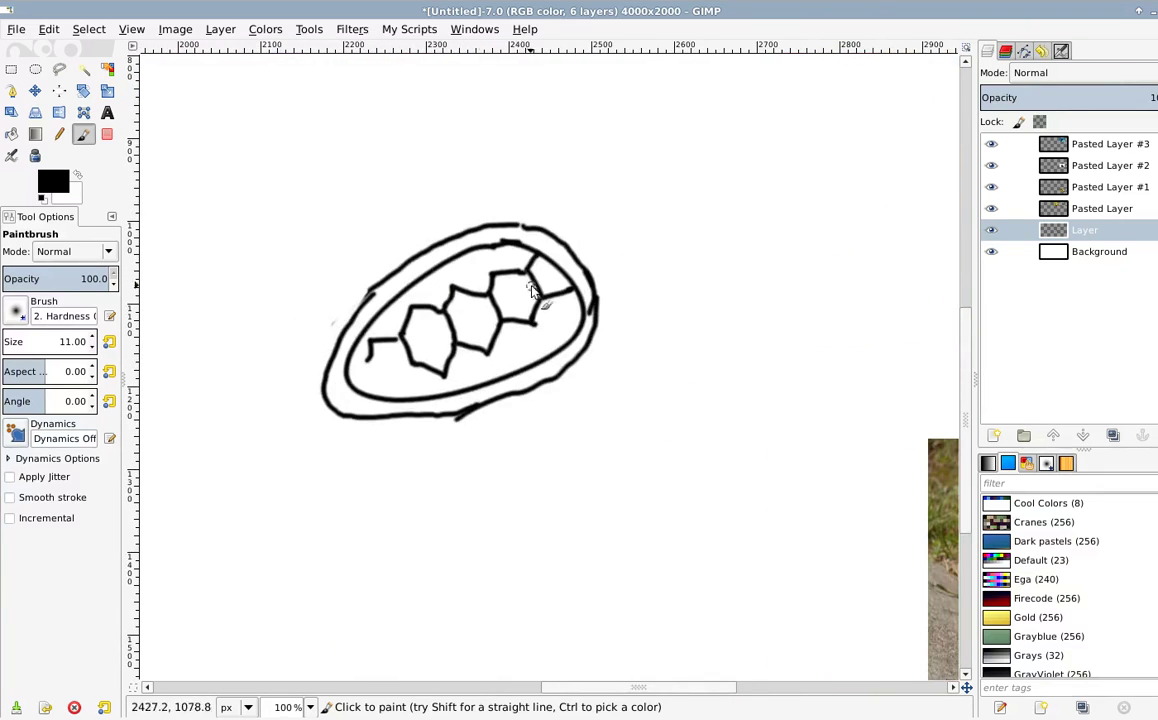
{"action": "scroll", "coordinate": [533, 206], "scroll_direction": "up", "scroll_amount": 8}
{"action": "scroll", "coordinate": [533, 206], "scroll_direction": "right", "scroll_amount": 4}
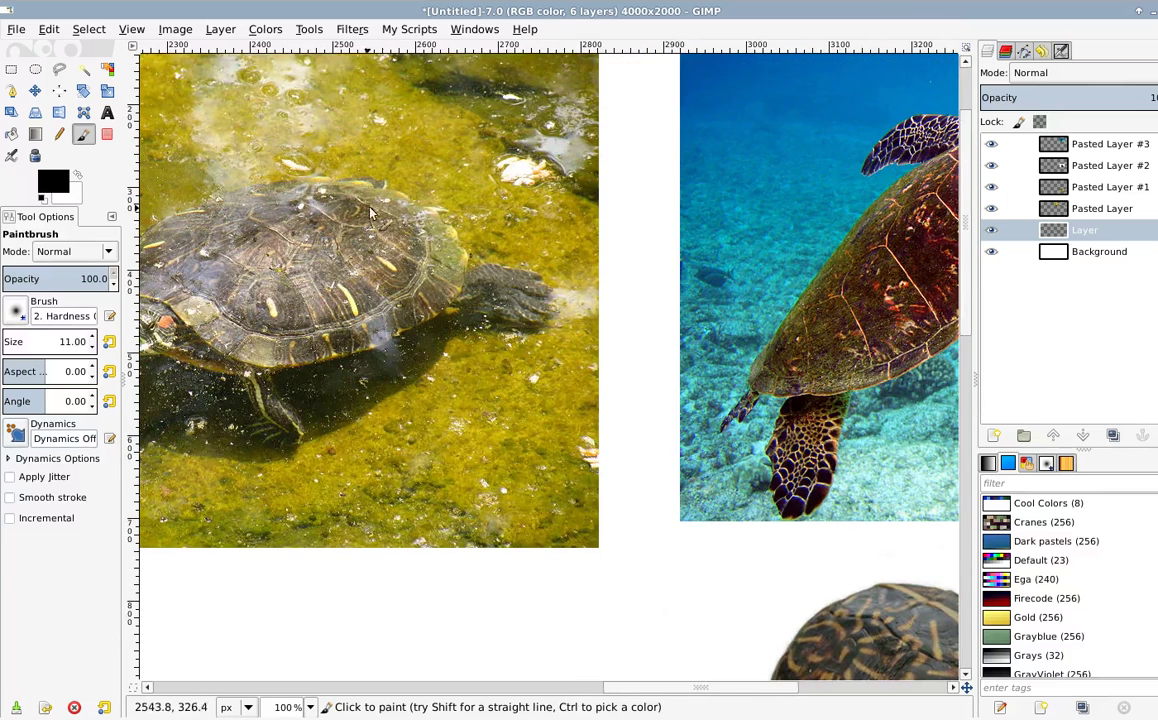
{"action": "scroll", "coordinate": [378, 228], "scroll_direction": "down", "scroll_amount": 8}
{"action": "scroll", "coordinate": [378, 228], "scroll_direction": "left", "scroll_amount": 5}
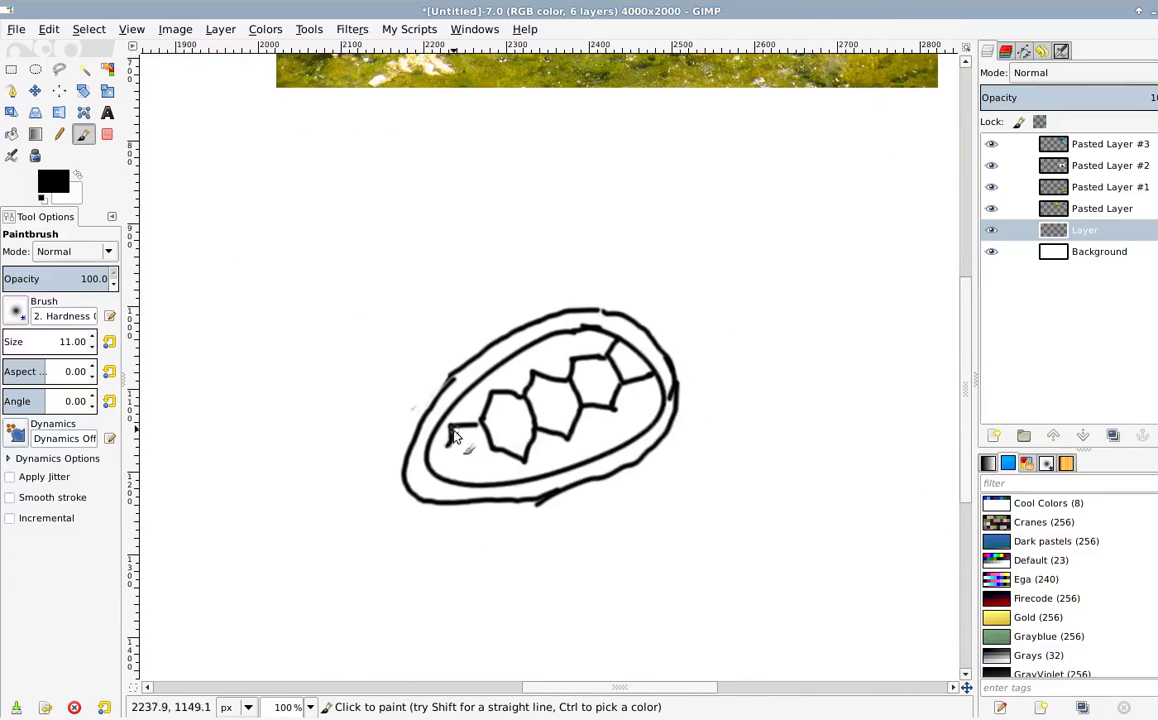
Step: Erase both outlines at the shell's narrow lower-left end, along with the fourth plate's start, using a size 31 eraser
{"action": "key", "text": "shift+e"}
{"action": "mouse_move", "coordinate": [457, 426]}
{"action": "left_mouse_down"}
{"action": "mouse_move", "coordinate": [421, 425]}
{"action": "mouse_move", "coordinate": [418, 411]}
{"action": "mouse_move", "coordinate": [415, 508]}
{"action": "mouse_move", "coordinate": [444, 434]}
{"action": "mouse_move", "coordinate": [445, 497]}
{"action": "mouse_move", "coordinate": [491, 519]}
{"action": "left_mouse_up"}
{"action": "key", "text": "shift+bracketright"}
{"action": "key", "text": "shift+bracketright"}
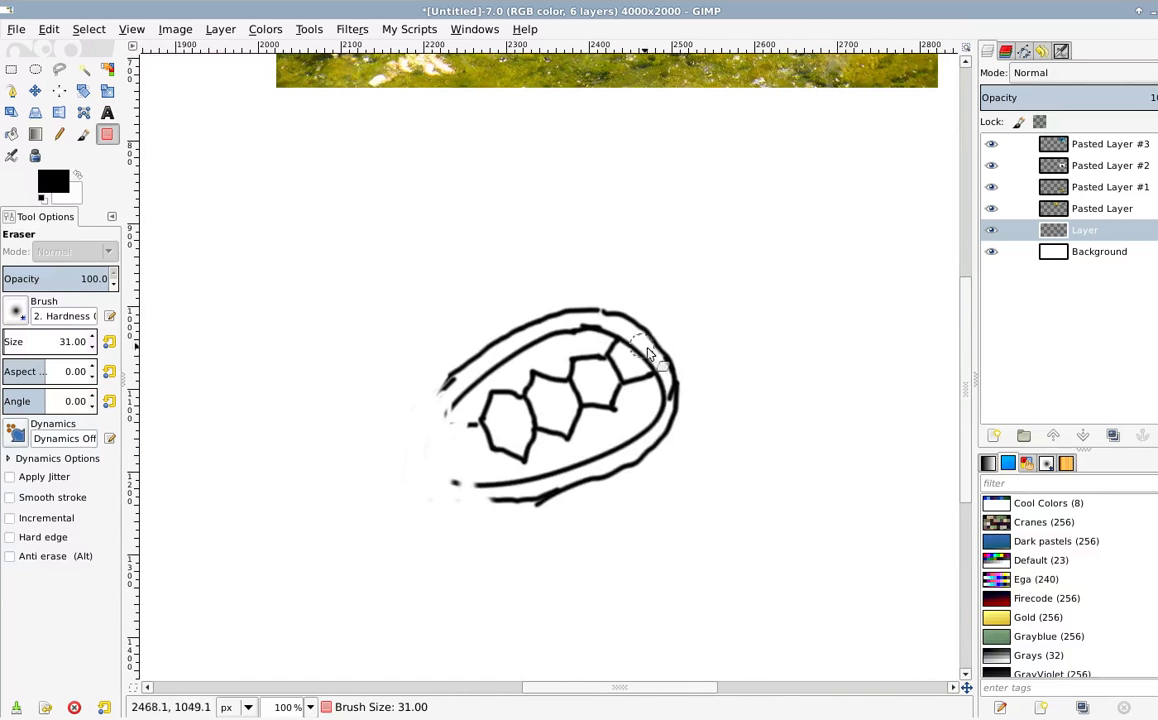
Step: Repaint the narrow end blunter at brush size 11 with two plate lines, and erase the rough overlaps along the rim
{"action": "key", "text": "p"}
{"action": "key", "text": "braceleft"}
{"action": "key", "text": "braceleft"}
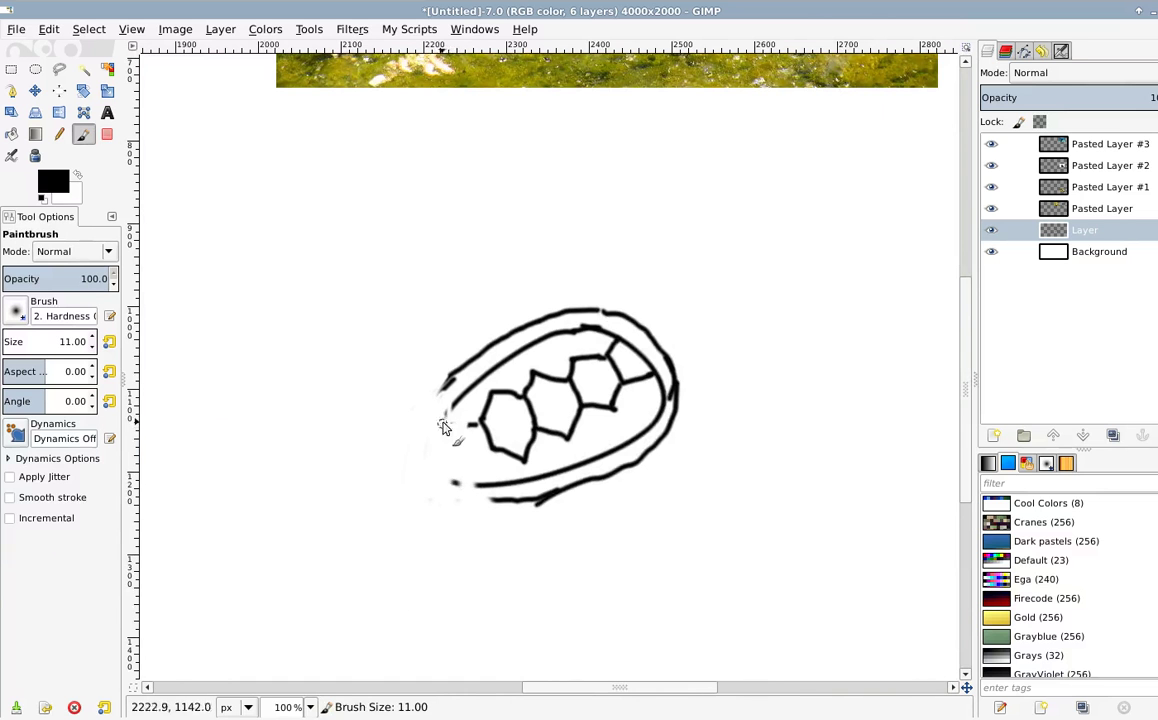
{"action": "mouse_move", "coordinate": [448, 424]}
{"action": "left_mouse_down"}
{"action": "mouse_move", "coordinate": [488, 423]}
{"action": "mouse_move", "coordinate": [484, 453]}
{"action": "mouse_move", "coordinate": [461, 477]}
{"action": "mouse_move", "coordinate": [445, 425]}
{"action": "mouse_move", "coordinate": [464, 481]}
{"action": "mouse_move", "coordinate": [447, 381]}
{"action": "mouse_move", "coordinate": [451, 478]}
{"action": "mouse_move", "coordinate": [479, 488]}
{"action": "mouse_move", "coordinate": [432, 400]}
{"action": "mouse_move", "coordinate": [423, 459]}
{"action": "mouse_move", "coordinate": [444, 497]}
{"action": "mouse_move", "coordinate": [539, 506]}
{"action": "mouse_move", "coordinate": [451, 485]}
{"action": "mouse_move", "coordinate": [494, 498]}
{"action": "mouse_move", "coordinate": [549, 484]}
{"action": "mouse_move", "coordinate": [518, 500]}
{"action": "left_mouse_up"}
{"action": "key", "text": "shift+e"}
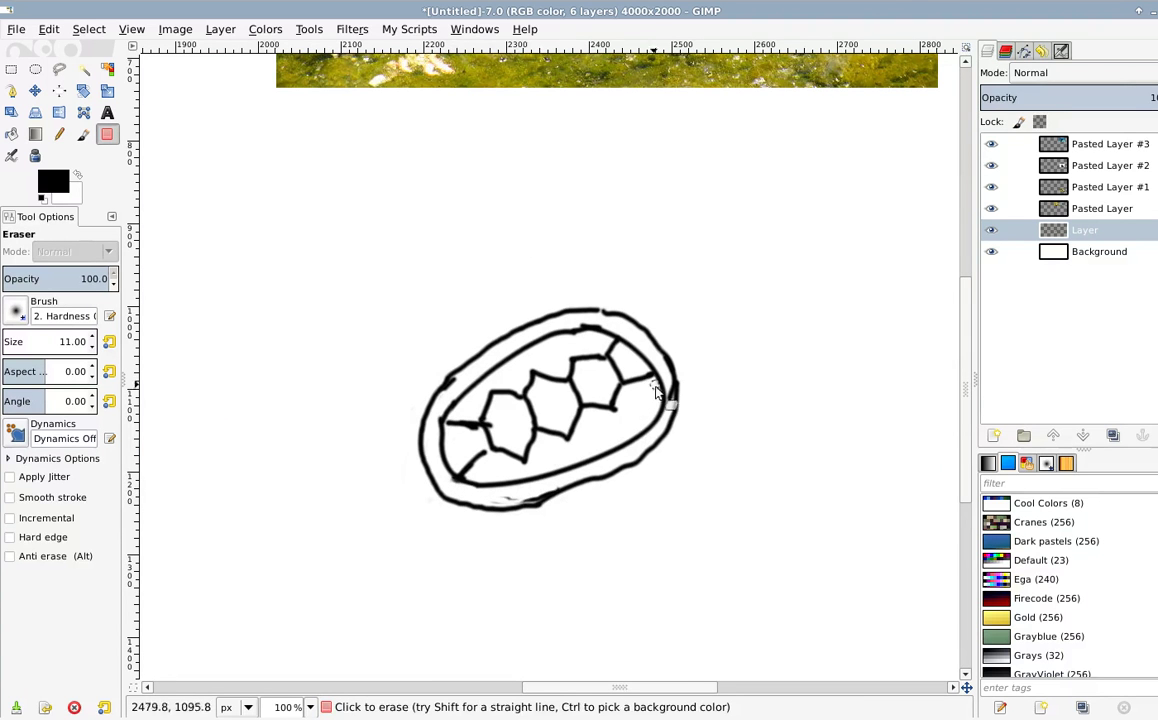
{"action": "mouse_move", "coordinate": [669, 378]}
{"action": "left_mouse_down"}
{"action": "mouse_move", "coordinate": [673, 402]}
{"action": "mouse_move", "coordinate": [663, 357]}
{"action": "mouse_move", "coordinate": [673, 408]}
{"action": "left_mouse_up"}
Step: Compare the reshaped shell with the pond turtle photo, examining how the side plates meet the central ones
{"action": "key", "text": "p"}
{"action": "left_click_drag", "start_coordinate": [573, 288], "coordinate": [533, 507]}
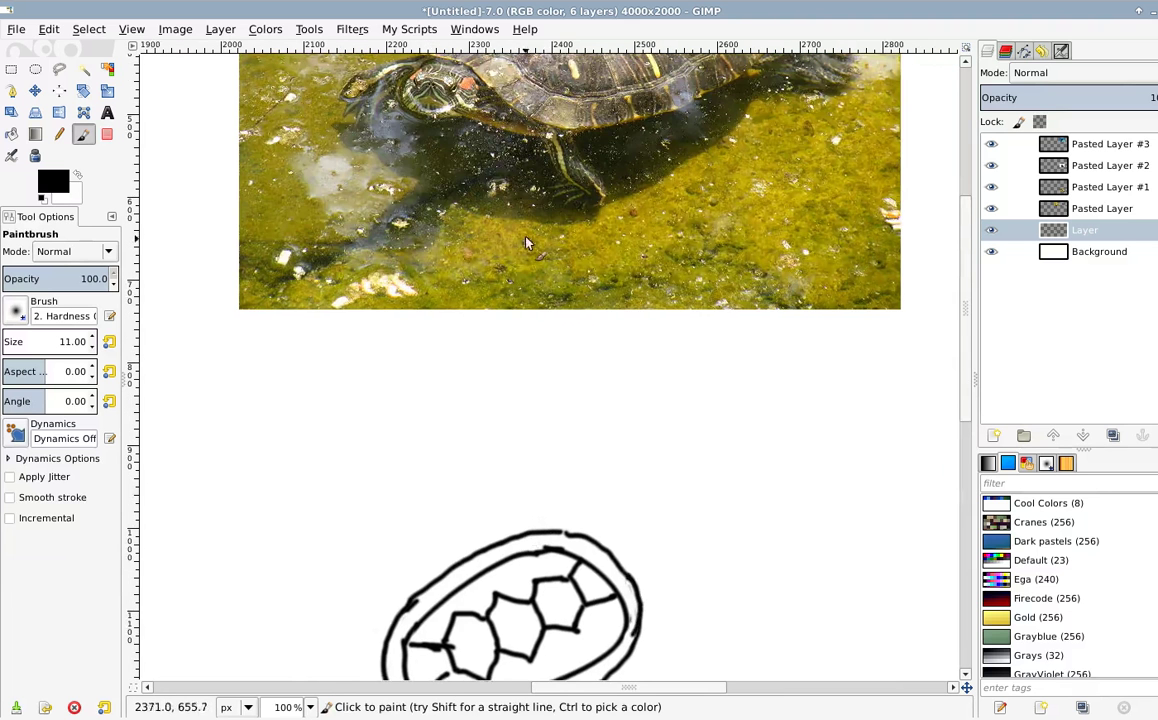
{"action": "scroll", "coordinate": [577, 308], "scroll_direction": "up", "scroll_amount": 5}
{"action": "scroll", "coordinate": [628, 527], "scroll_direction": "down", "scroll_amount": 10}
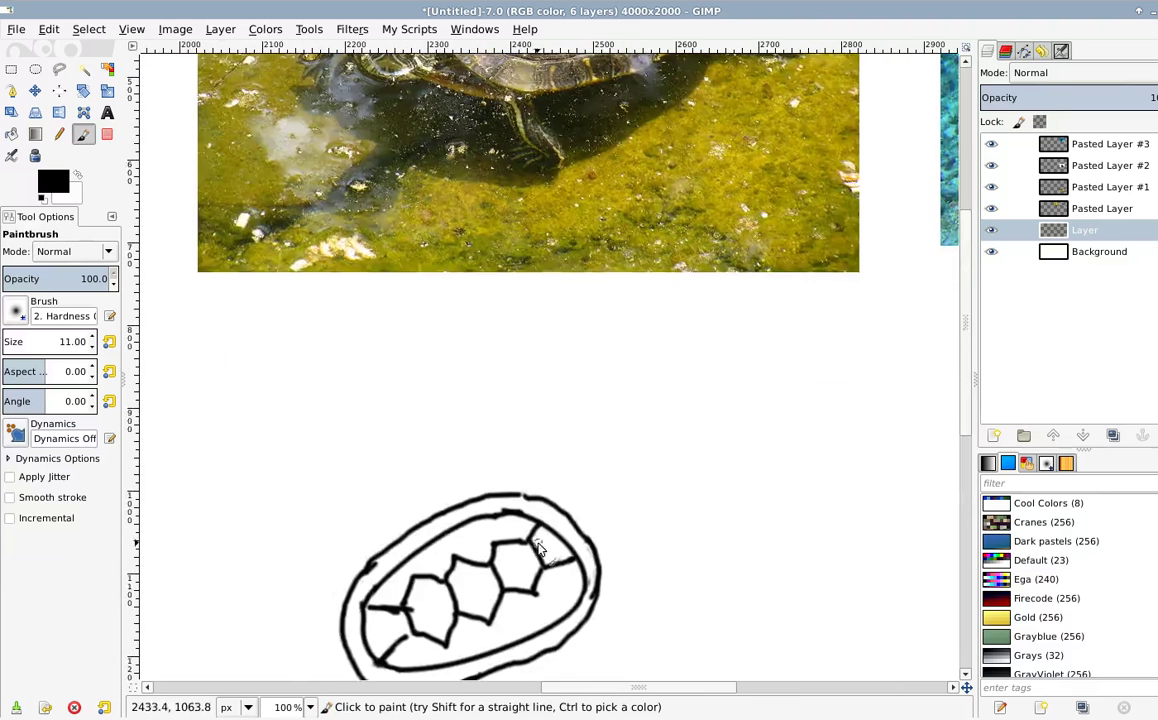
{"action": "scroll", "coordinate": [575, 285], "scroll_direction": "up", "scroll_amount": 10}
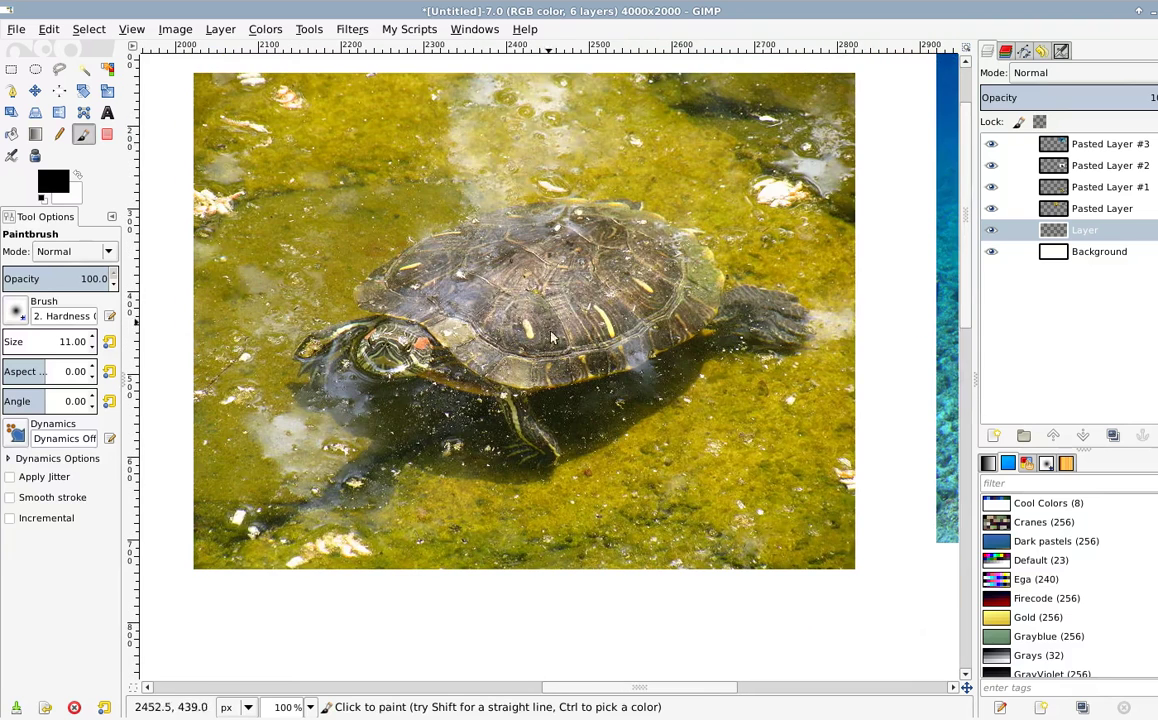
{"action": "scroll", "coordinate": [508, 310], "scroll_direction": "down", "scroll_amount": 5}
{"action": "scroll", "coordinate": [515, 232], "scroll_direction": "up", "scroll_amount": 3}
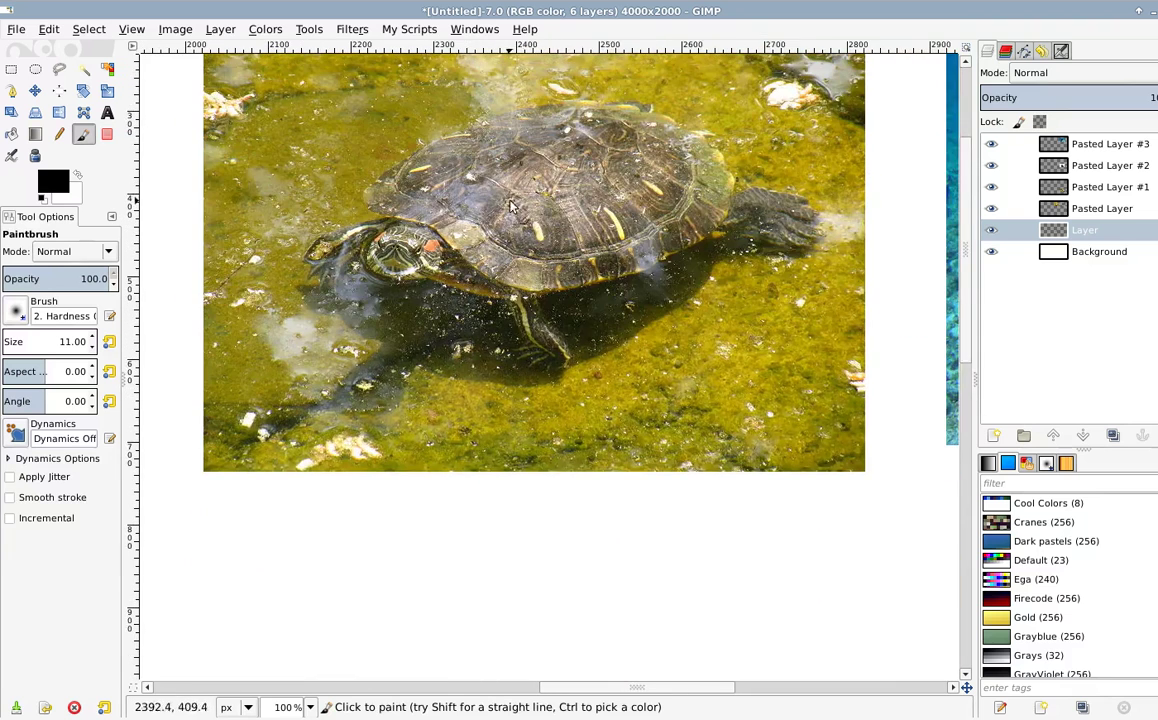
{"action": "scroll", "coordinate": [508, 300], "scroll_direction": "down", "scroll_amount": 5}
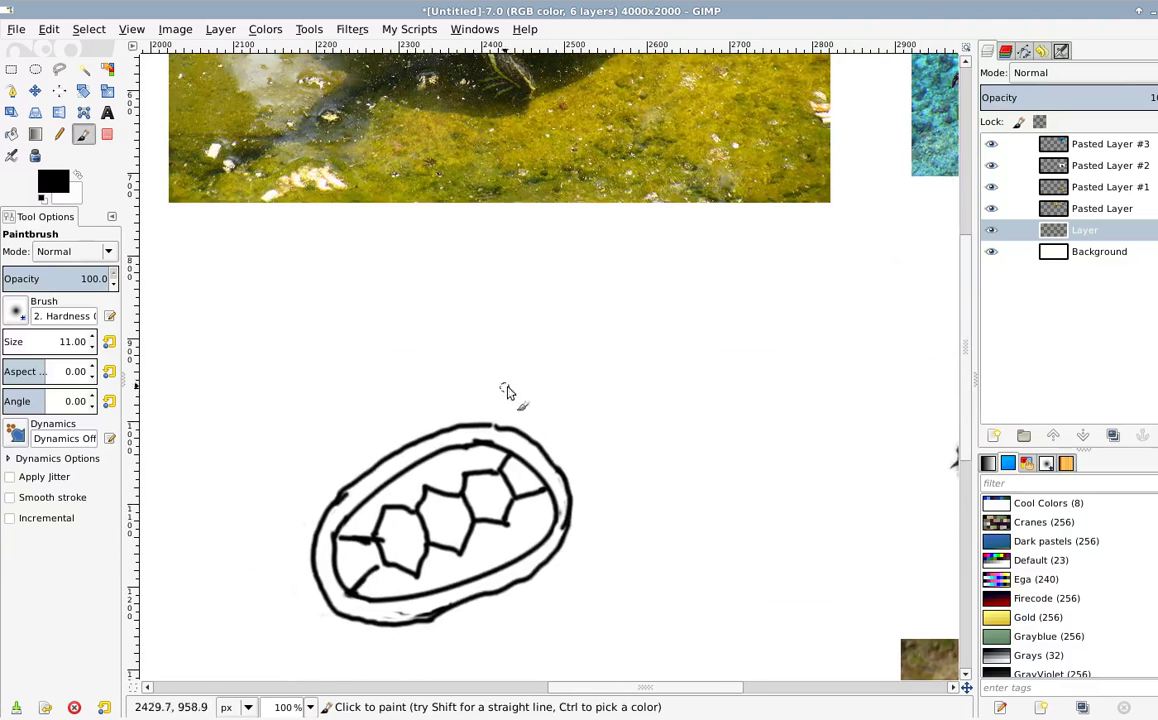
{"action": "scroll", "coordinate": [507, 420], "scroll_direction": "up", "scroll_amount": 7}
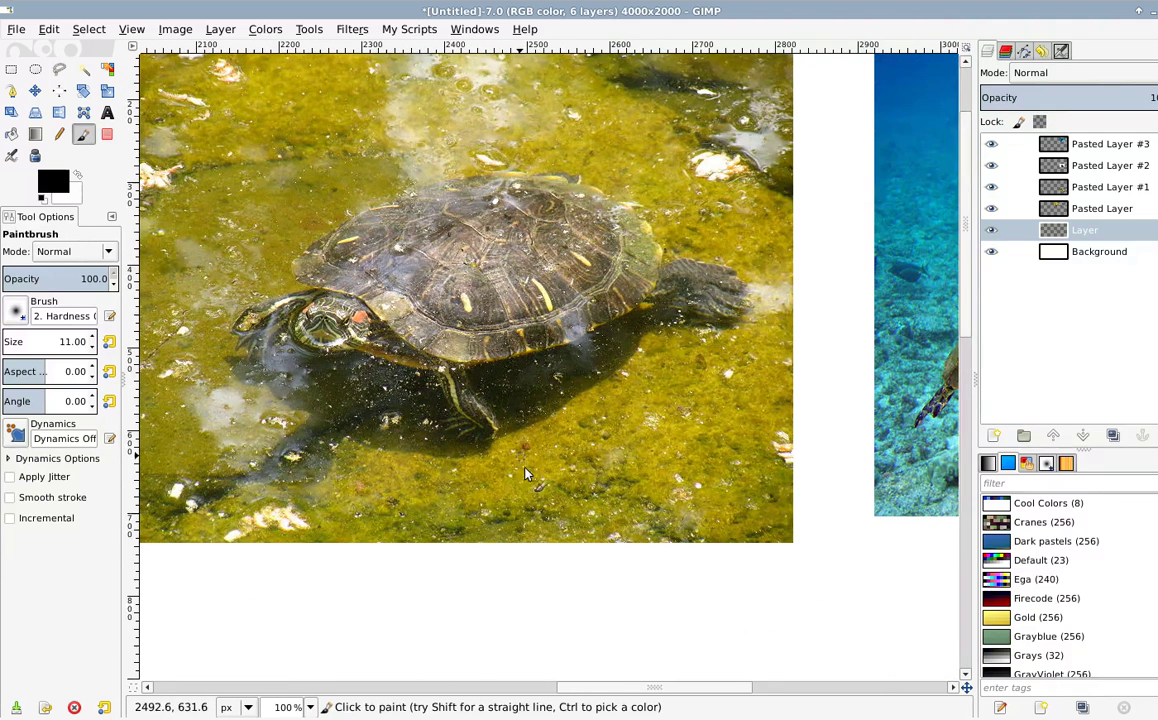
{"action": "scroll", "coordinate": [527, 474], "scroll_direction": "down", "scroll_amount": 4}
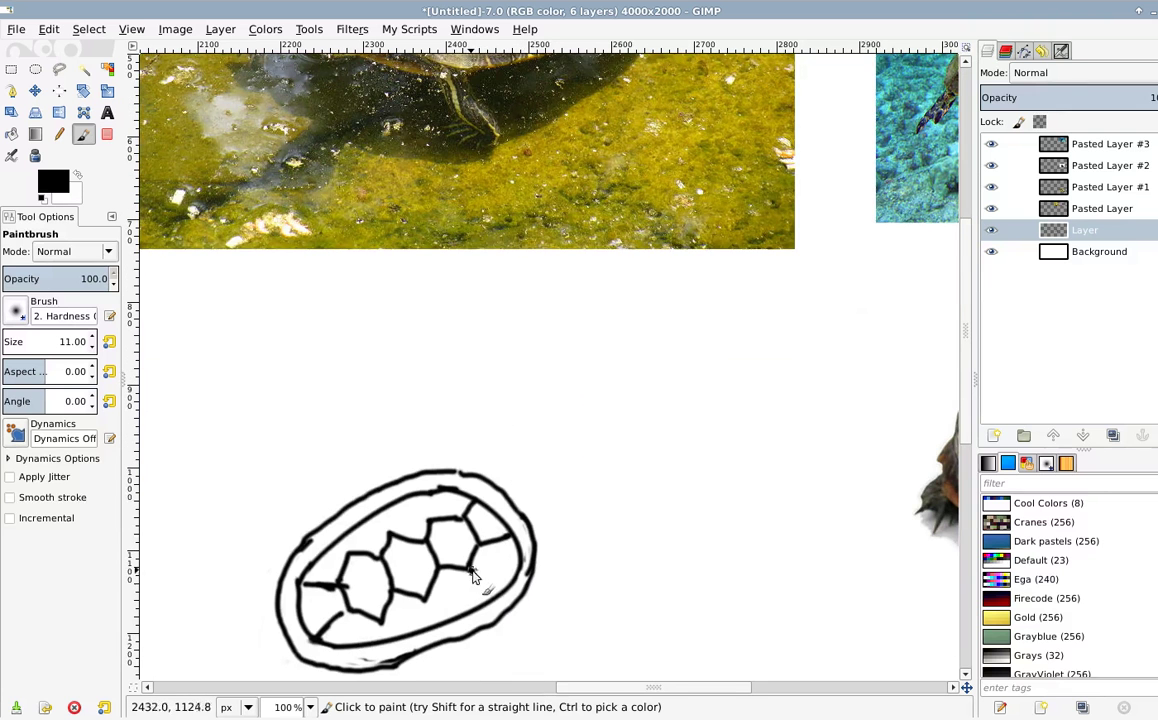
Step: Paint side-plate dividing lines from the corners of the central hexagons out to the shell's inner outline
{"action": "left_click_drag", "start_coordinate": [474, 577], "coordinate": [495, 595]}
{"action": "left_click_drag", "start_coordinate": [428, 518], "coordinate": [432, 503]}
{"action": "left_click_drag", "start_coordinate": [472, 566], "coordinate": [498, 590]}
{"action": "mouse_move", "coordinate": [425, 602]}
{"action": "left_mouse_down"}
{"action": "mouse_move", "coordinate": [430, 623]}
{"action": "mouse_move", "coordinate": [390, 641]}
{"action": "left_mouse_up"}
{"action": "mouse_move", "coordinate": [349, 554]}
{"action": "left_mouse_down"}
{"action": "mouse_move", "coordinate": [341, 541]}
{"action": "mouse_move", "coordinate": [377, 511]}
{"action": "left_mouse_up"}
Step: Check the pond turtle's shell, clean up the leftmost hexagonal plate and repaint its outline with bolder lines
{"action": "scroll", "coordinate": [470, 287], "scroll_direction": "up", "scroll_amount": 10}
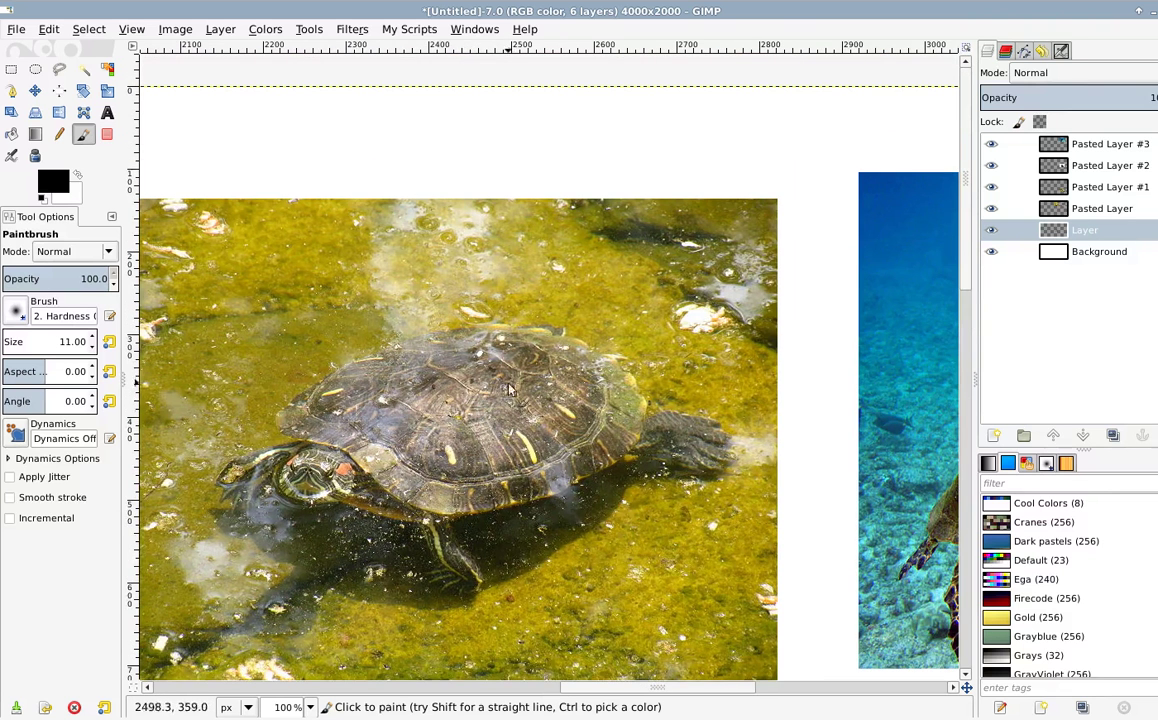
{"action": "scroll", "coordinate": [508, 388], "scroll_direction": "down", "scroll_amount": 10}
{"action": "scroll", "coordinate": [508, 388], "scroll_direction": "left", "scroll_amount": 3}
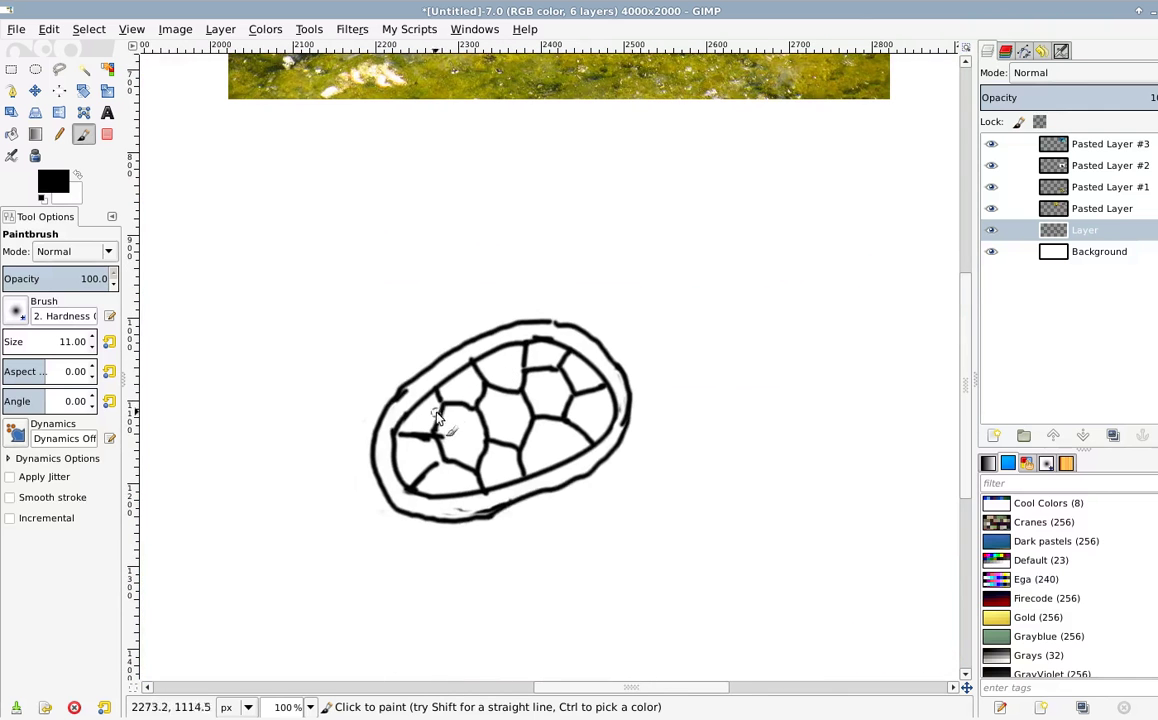
{"action": "mouse_move", "coordinate": [440, 418]}
{"action": "left_mouse_down"}
{"action": "mouse_move", "coordinate": [474, 408]}
{"action": "mouse_move", "coordinate": [433, 434]}
{"action": "mouse_move", "coordinate": [442, 457]}
{"action": "mouse_move", "coordinate": [469, 470]}
{"action": "mouse_move", "coordinate": [489, 437]}
{"action": "mouse_move", "coordinate": [479, 405]}
{"action": "mouse_move", "coordinate": [433, 433]}
{"action": "mouse_move", "coordinate": [446, 398]}
{"action": "left_mouse_up"}
{"action": "key", "text": "shift+e"}
{"action": "key", "text": "p"}
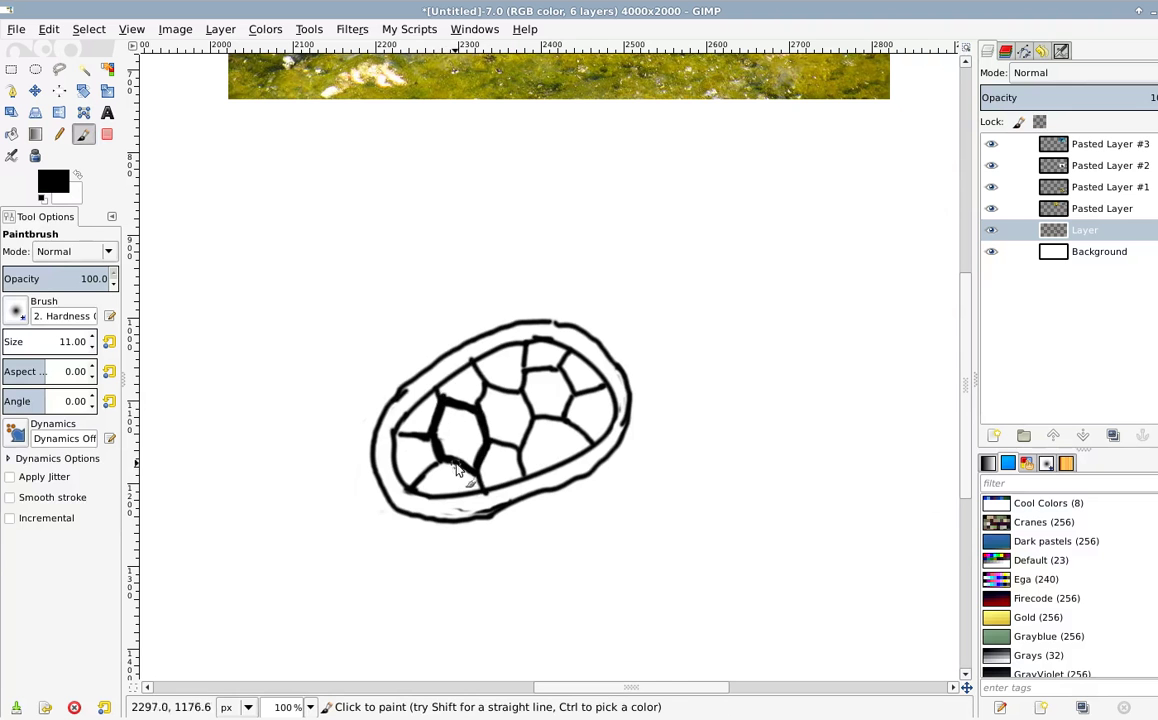
Step: Paint a sample diamond about 120 px wide and 145 px tall in the empty area left of the shell
{"action": "scroll", "coordinate": [460, 435], "scroll_direction": "left", "scroll_amount": 5}
{"action": "scroll", "coordinate": [440, 330], "scroll_direction": "down", "scroll_amount": 2}
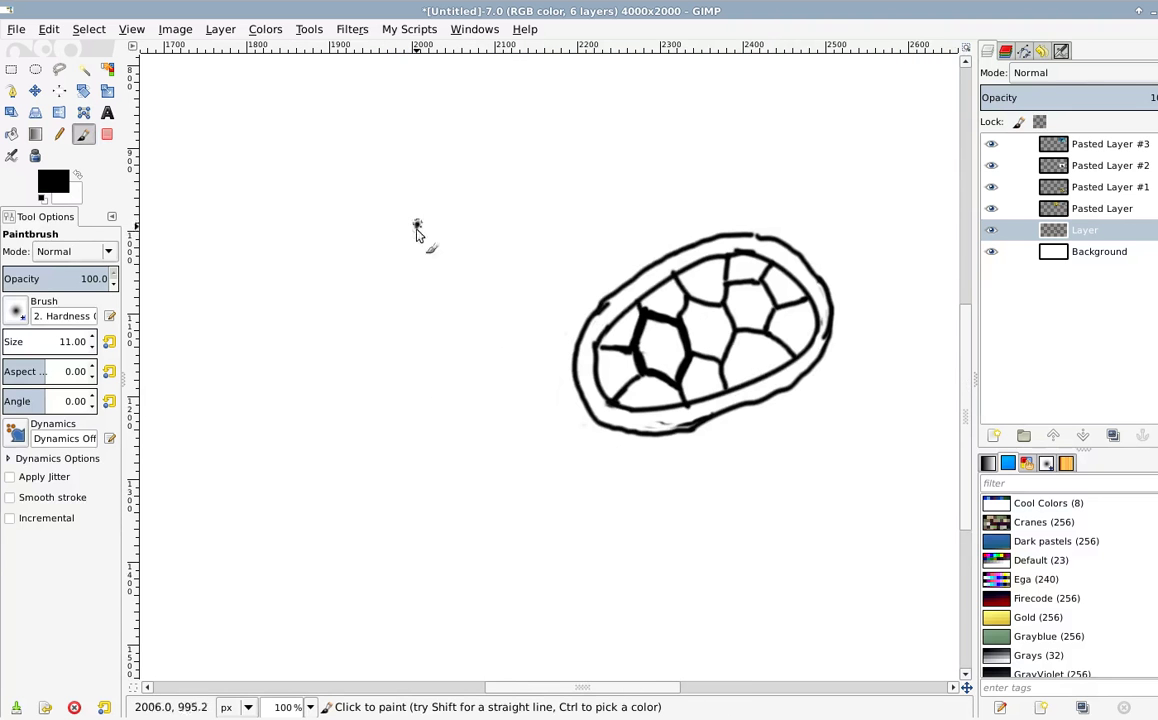
{"action": "mouse_move", "coordinate": [381, 287]}
{"action": "left_mouse_down"}
{"action": "mouse_move", "coordinate": [417, 218]}
{"action": "mouse_move", "coordinate": [474, 272]}
{"action": "left_mouse_up"}
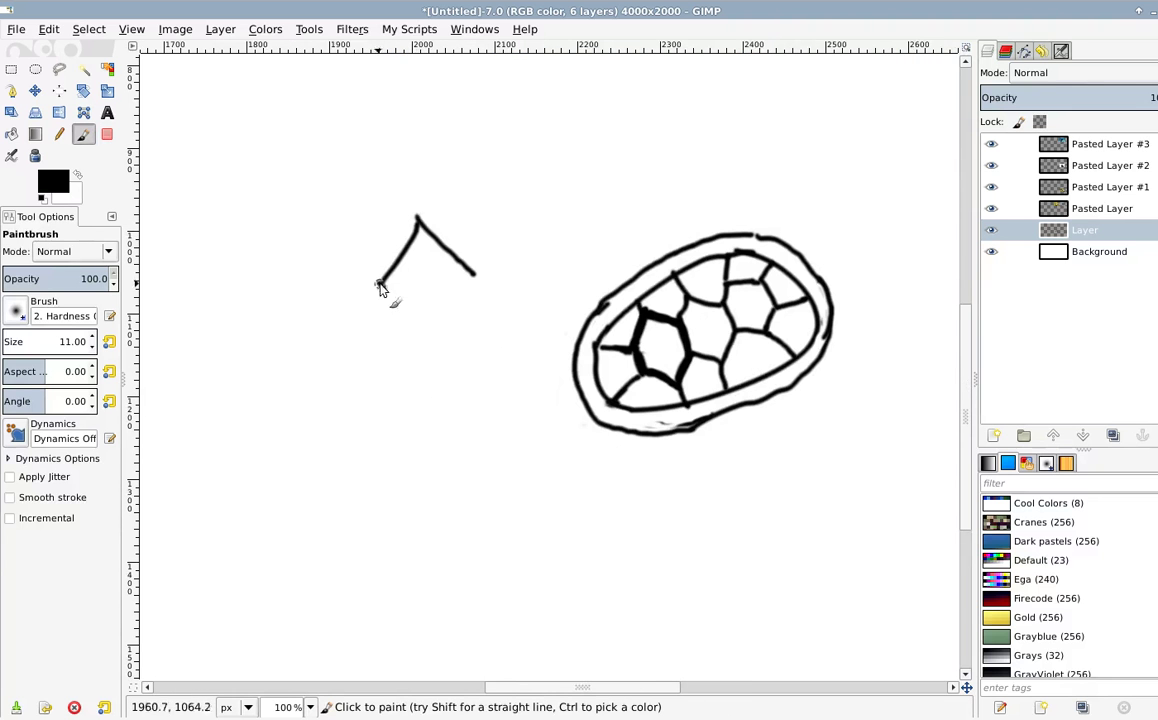
{"action": "mouse_move", "coordinate": [381, 288]}
{"action": "left_mouse_down"}
{"action": "mouse_move", "coordinate": [435, 335]}
{"action": "mouse_move", "coordinate": [479, 268]}
{"action": "left_mouse_up"}
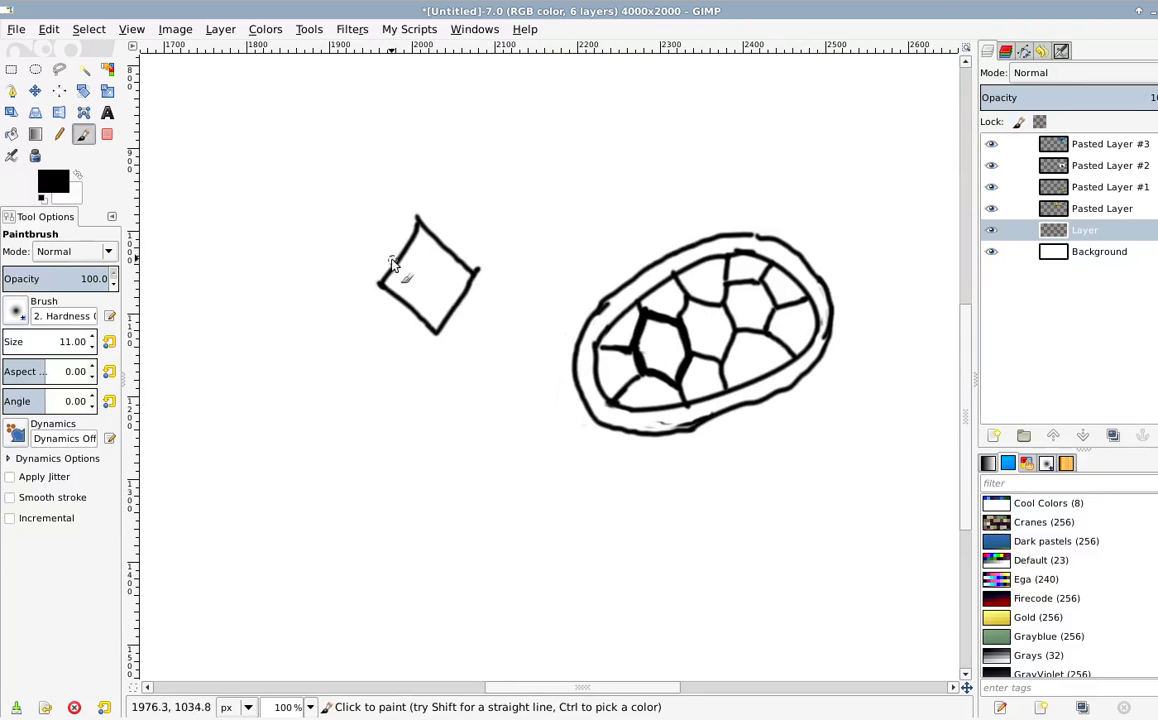
Step: Turn the sample diamond into a hexagon by painting lines across its two side corners and erasing the cut-off tips
{"action": "left_click_drag", "start_coordinate": [396, 264], "coordinate": [399, 298]}
{"action": "left_click_drag", "start_coordinate": [455, 263], "coordinate": [462, 307]}
{"action": "key", "text": "shift+e"}
{"action": "left_click_drag", "start_coordinate": [393, 277], "coordinate": [390, 285]}
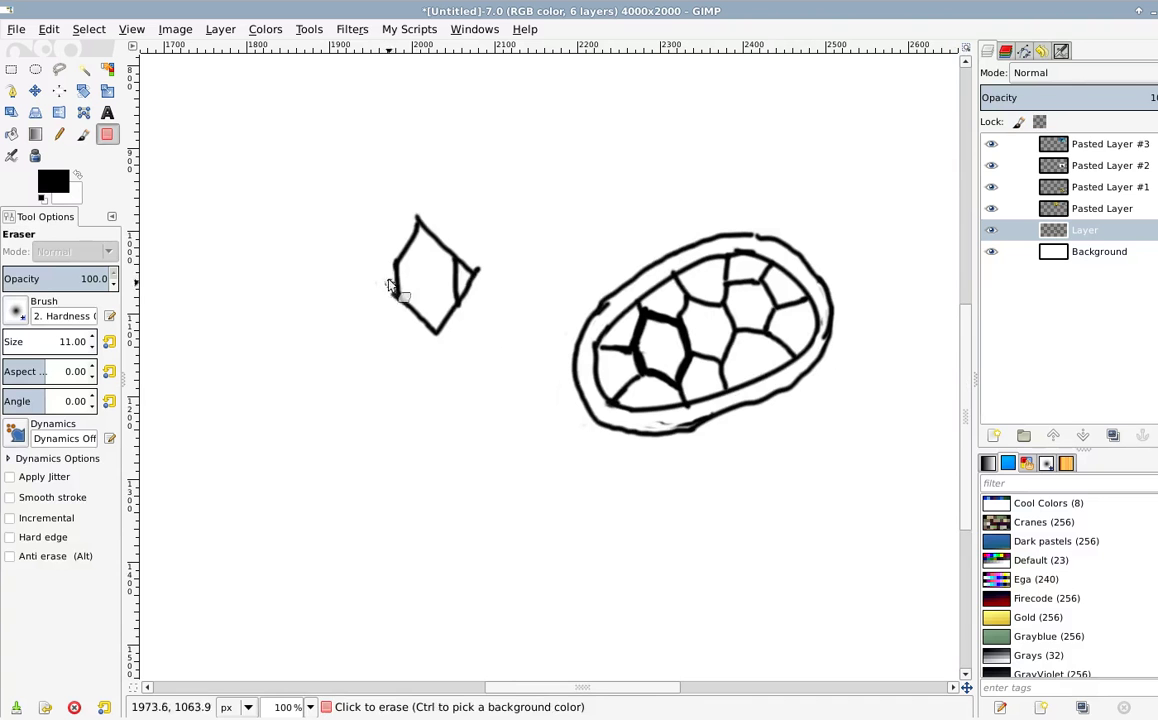
{"action": "mouse_move", "coordinate": [473, 261]}
{"action": "left_mouse_down"}
{"action": "mouse_move", "coordinate": [473, 300]}
{"action": "mouse_move", "coordinate": [473, 278]}
{"action": "left_mouse_up"}
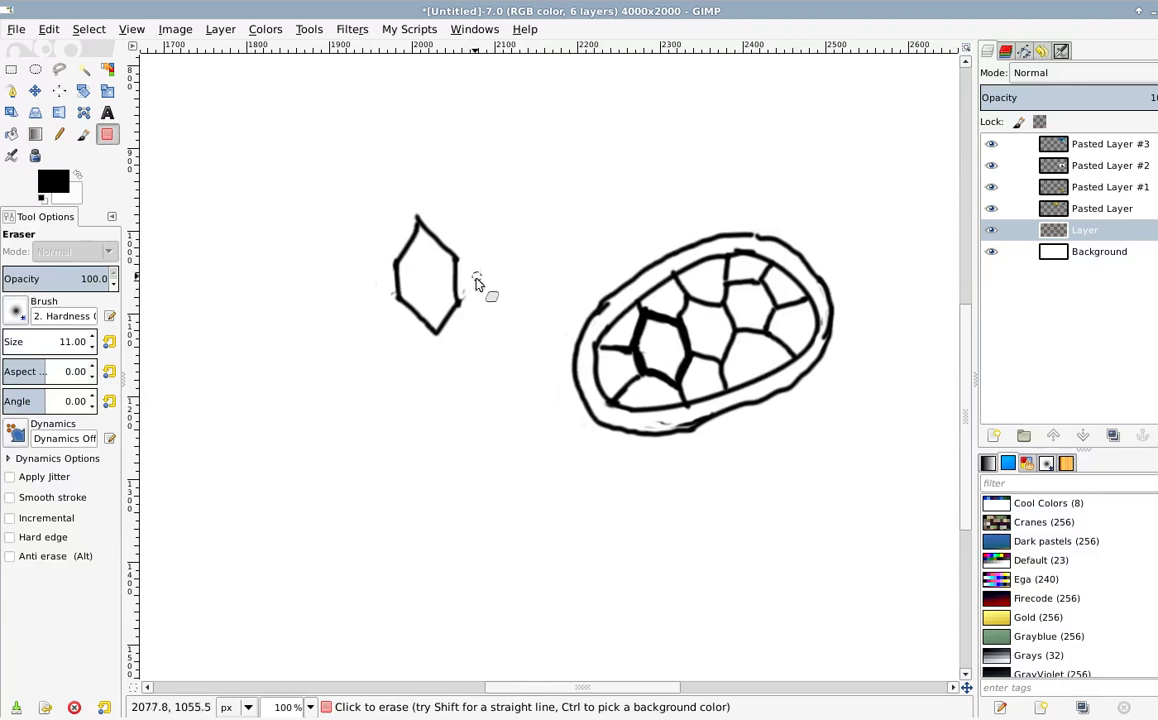
Step: Erase the sample hexagon beside the shell with a size 31 eraser
{"action": "key", "text": "shift+bracketright"}
{"action": "key", "text": "shift+bracketright"}
{"action": "mouse_move", "coordinate": [402, 242]}
{"action": "left_mouse_down"}
{"action": "mouse_move", "coordinate": [415, 214]}
{"action": "mouse_move", "coordinate": [386, 303]}
{"action": "mouse_move", "coordinate": [429, 243]}
{"action": "mouse_move", "coordinate": [429, 211]}
{"action": "mouse_move", "coordinate": [424, 317]}
{"action": "mouse_move", "coordinate": [461, 314]}
{"action": "mouse_move", "coordinate": [473, 259]}
{"action": "left_mouse_up"}
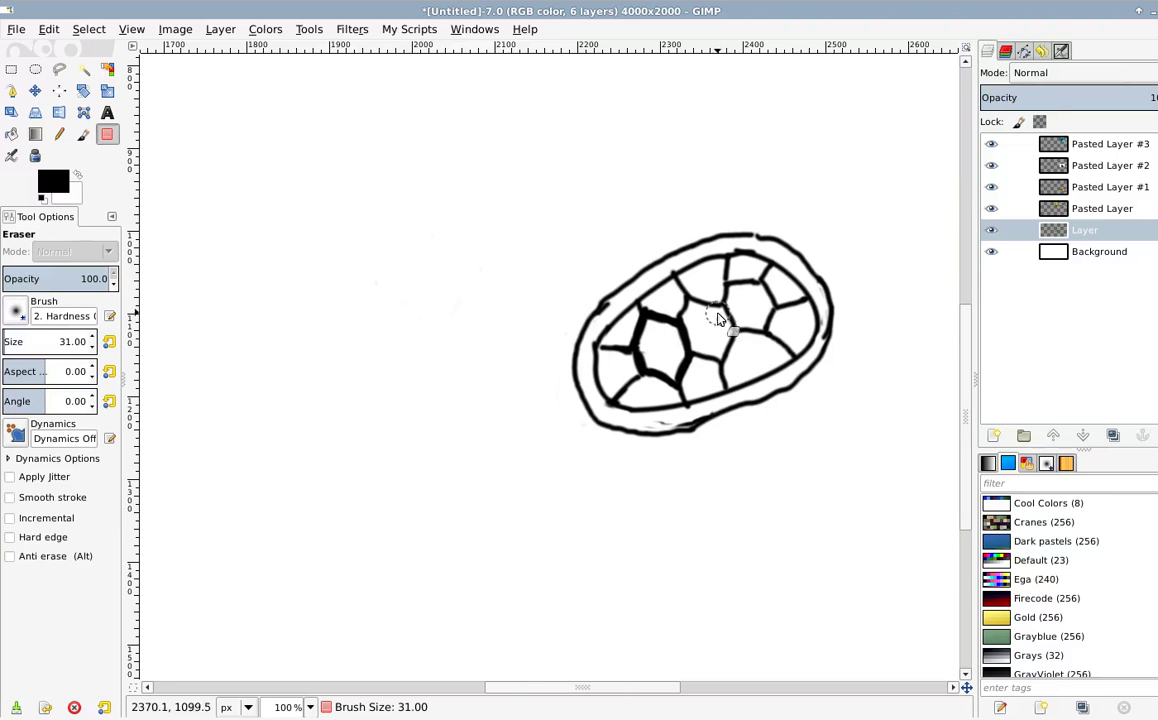
Step: Repaint the lines of the shell's upper-left plates and the inner rim beside them more boldly with a size 11 paintbrush
{"action": "scroll", "coordinate": [602, 405], "scroll_direction": "right", "scroll_amount": 3}
{"action": "key", "text": "p"}
{"action": "key", "text": "shift+bracketleft"}
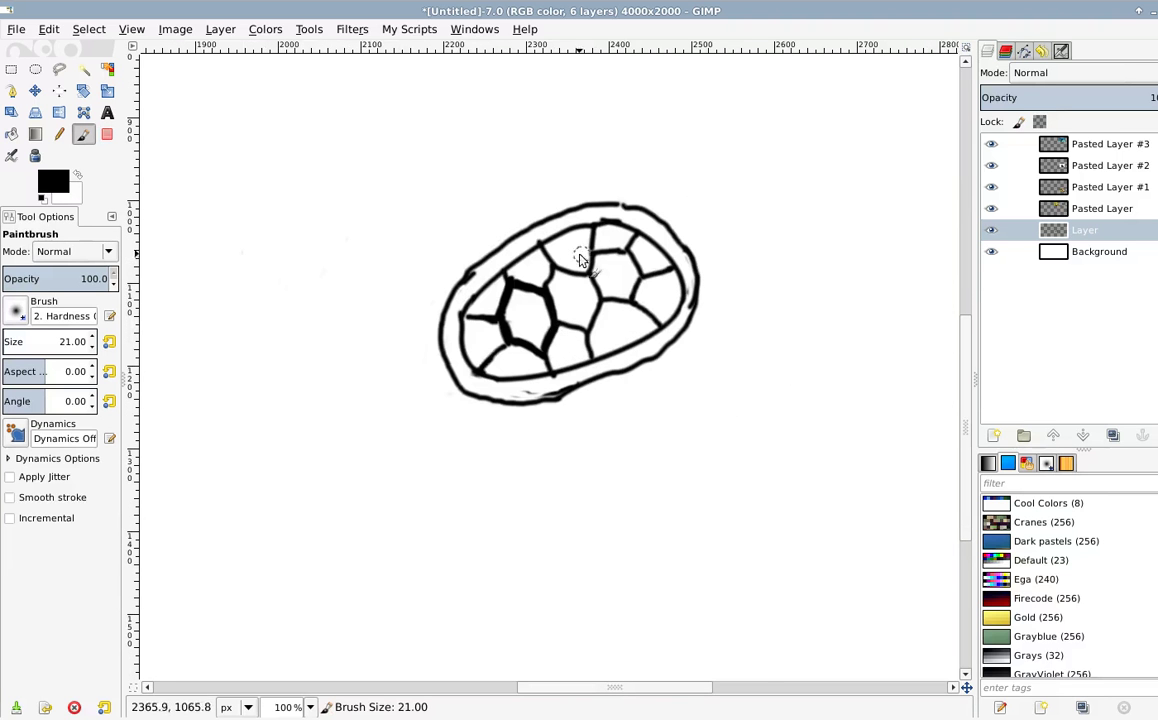
{"action": "key", "text": "shift+bracketleft"}
{"action": "mouse_move", "coordinate": [554, 264]}
{"action": "left_mouse_down"}
{"action": "mouse_move", "coordinate": [588, 270]}
{"action": "mouse_move", "coordinate": [589, 225]}
{"action": "left_mouse_up"}
{"action": "left_click_drag", "start_coordinate": [503, 268], "coordinate": [531, 250]}
{"action": "mouse_move", "coordinate": [487, 290]}
{"action": "left_mouse_down"}
{"action": "mouse_move", "coordinate": [465, 311]}
{"action": "mouse_move", "coordinate": [495, 284]}
{"action": "mouse_move", "coordinate": [471, 322]}
{"action": "mouse_move", "coordinate": [495, 368]}
{"action": "left_mouse_up"}
Step: Repaint the dividing lines of the shell's lower plates more boldly and paint a small pointed shape below the lower rim
{"action": "scroll", "coordinate": [486, 367], "scroll_direction": "down", "scroll_amount": 2}
{"action": "scroll", "coordinate": [483, 340], "scroll_direction": "right", "scroll_amount": 2}
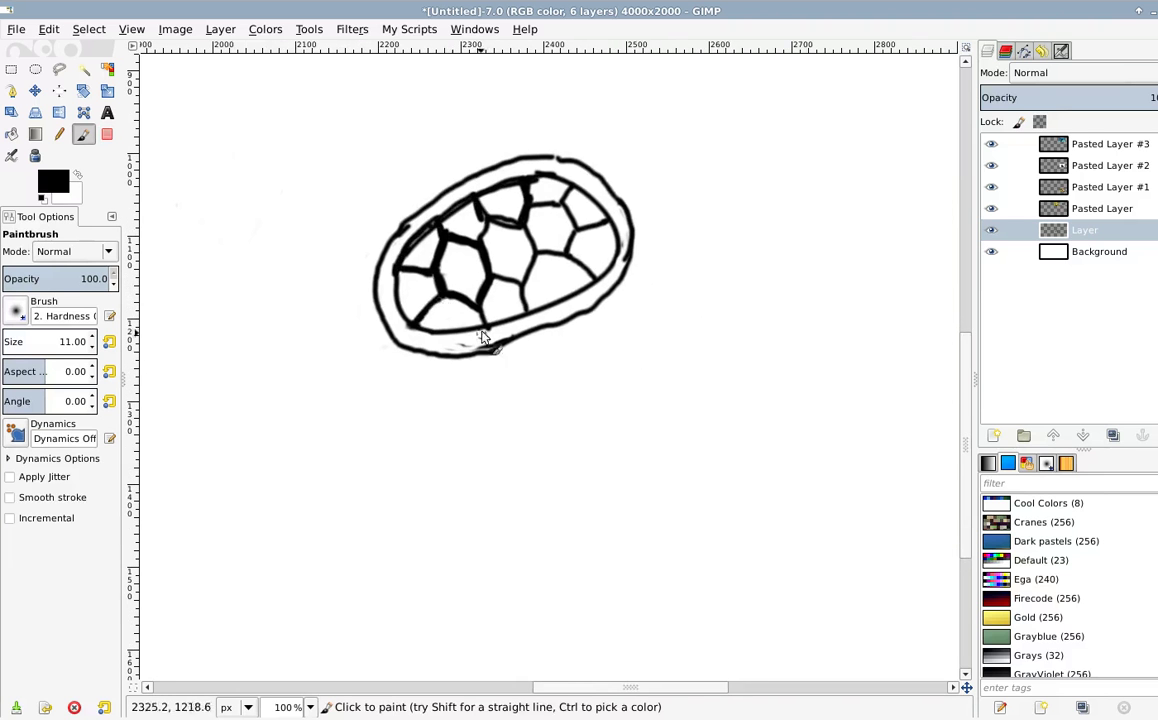
{"action": "mouse_move", "coordinate": [449, 300]}
{"action": "left_mouse_down"}
{"action": "mouse_move", "coordinate": [483, 307]}
{"action": "mouse_move", "coordinate": [477, 321]}
{"action": "mouse_move", "coordinate": [506, 271]}
{"action": "mouse_move", "coordinate": [487, 289]}
{"action": "mouse_move", "coordinate": [494, 277]}
{"action": "mouse_move", "coordinate": [521, 292]}
{"action": "mouse_move", "coordinate": [445, 241]}
{"action": "mouse_move", "coordinate": [440, 286]}
{"action": "mouse_move", "coordinate": [432, 279]}
{"action": "mouse_move", "coordinate": [491, 257]}
{"action": "mouse_move", "coordinate": [525, 287]}
{"action": "mouse_move", "coordinate": [490, 282]}
{"action": "mouse_move", "coordinate": [519, 290]}
{"action": "left_mouse_up"}
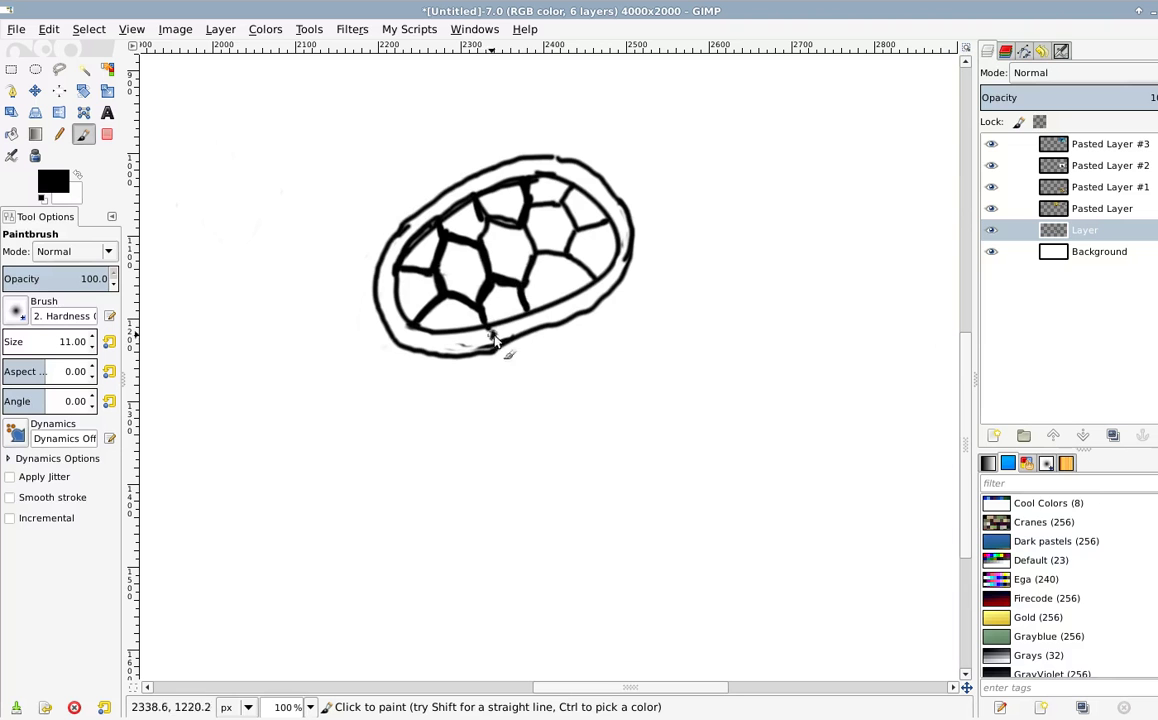
{"action": "mouse_move", "coordinate": [493, 340]}
{"action": "left_mouse_down"}
{"action": "mouse_move", "coordinate": [552, 273]}
{"action": "mouse_move", "coordinate": [527, 270]}
{"action": "mouse_move", "coordinate": [535, 255]}
{"action": "mouse_move", "coordinate": [588, 281]}
{"action": "left_mouse_up"}
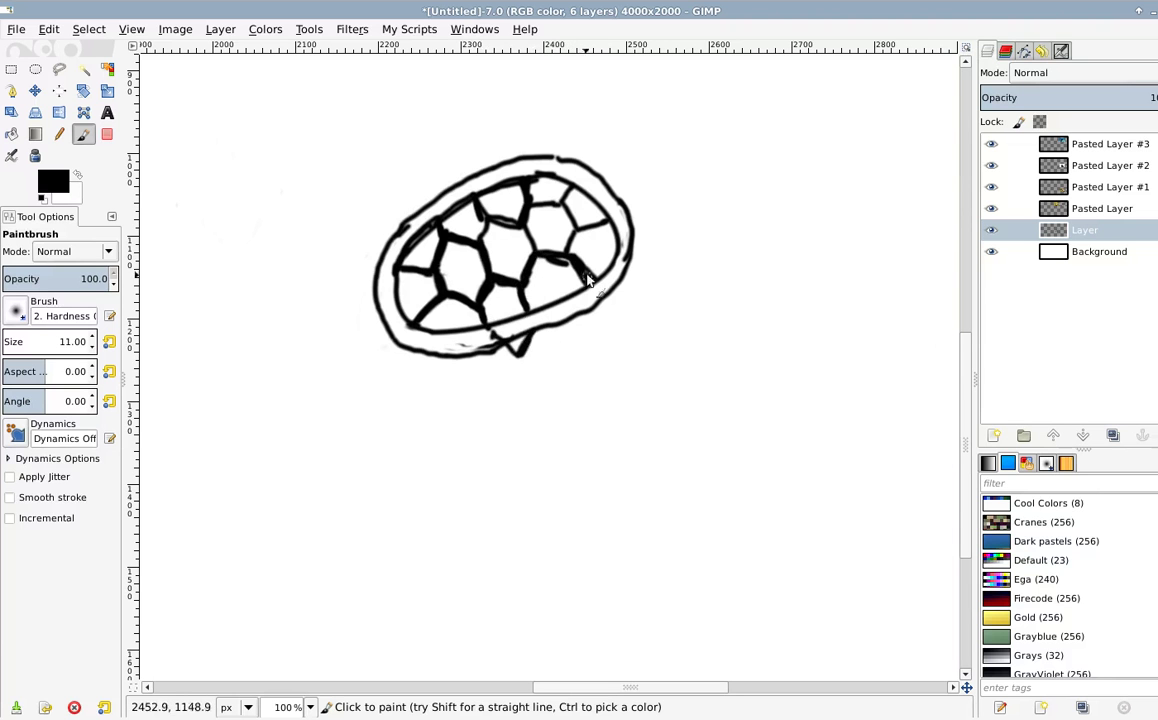
Step: Thicken the lower middle dividing line and repaint the right hexagonal plate's outline and the lines radiating from it with bolder strokes
{"action": "key", "text": "shift+e"}
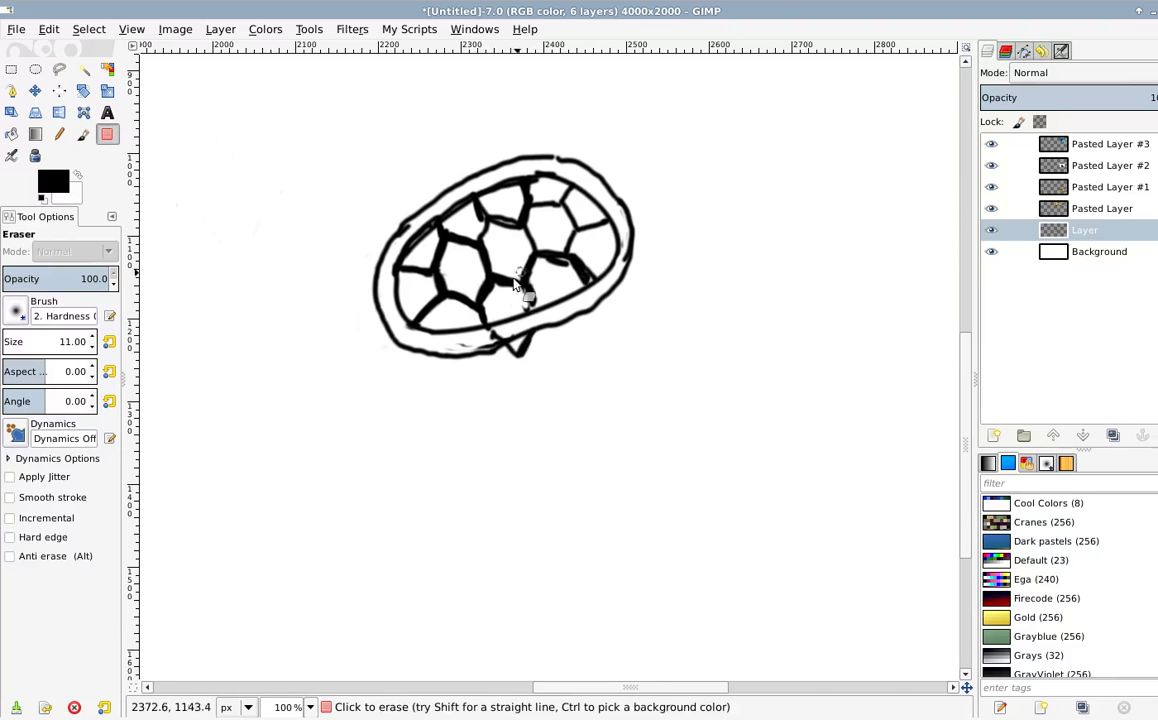
{"action": "key", "text": "p"}
{"action": "left_click_drag", "start_coordinate": [525, 278], "coordinate": [528, 305]}
{"action": "mouse_move", "coordinate": [524, 222]}
{"action": "left_mouse_down"}
{"action": "mouse_move", "coordinate": [565, 188]}
{"action": "mouse_move", "coordinate": [579, 214]}
{"action": "mouse_move", "coordinate": [563, 203]}
{"action": "mouse_move", "coordinate": [569, 220]}
{"action": "mouse_move", "coordinate": [590, 233]}
{"action": "mouse_move", "coordinate": [581, 228]}
{"action": "mouse_move", "coordinate": [616, 224]}
{"action": "mouse_move", "coordinate": [568, 254]}
{"action": "left_mouse_up"}
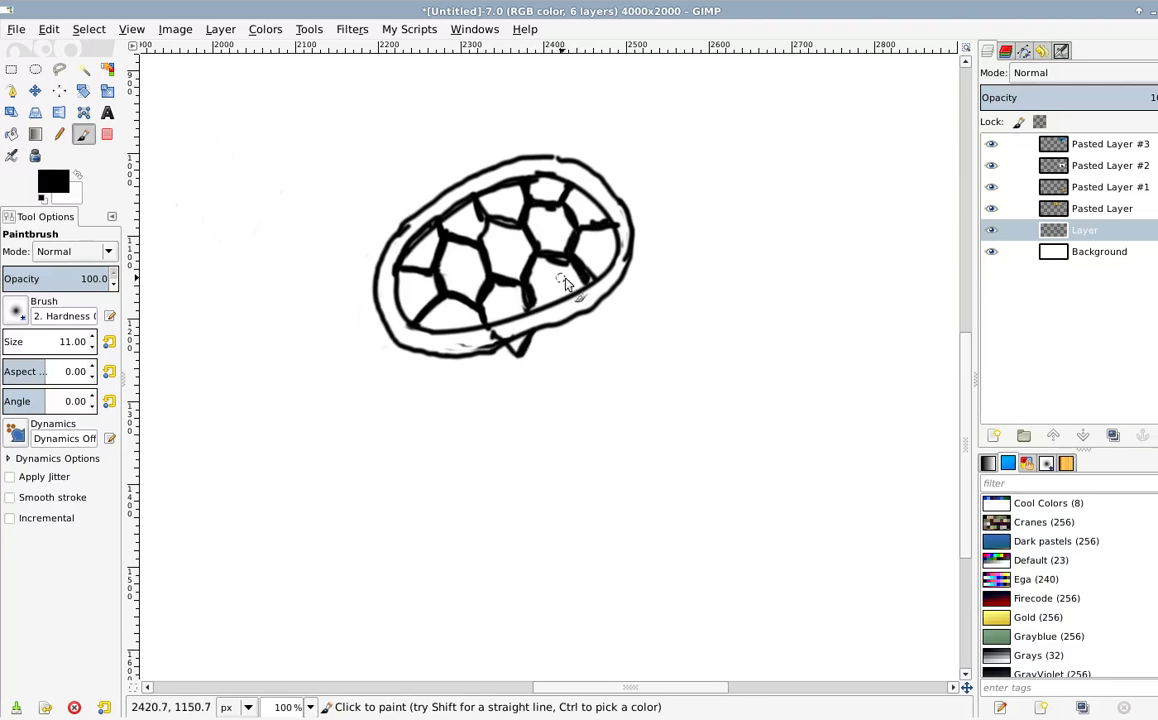
Step: Examine how the large plates and the narrow rim are arranged on the sea turtle's shell in the reference photo
{"action": "scroll", "coordinate": [463, 293], "scroll_direction": "up", "scroll_amount": 10}
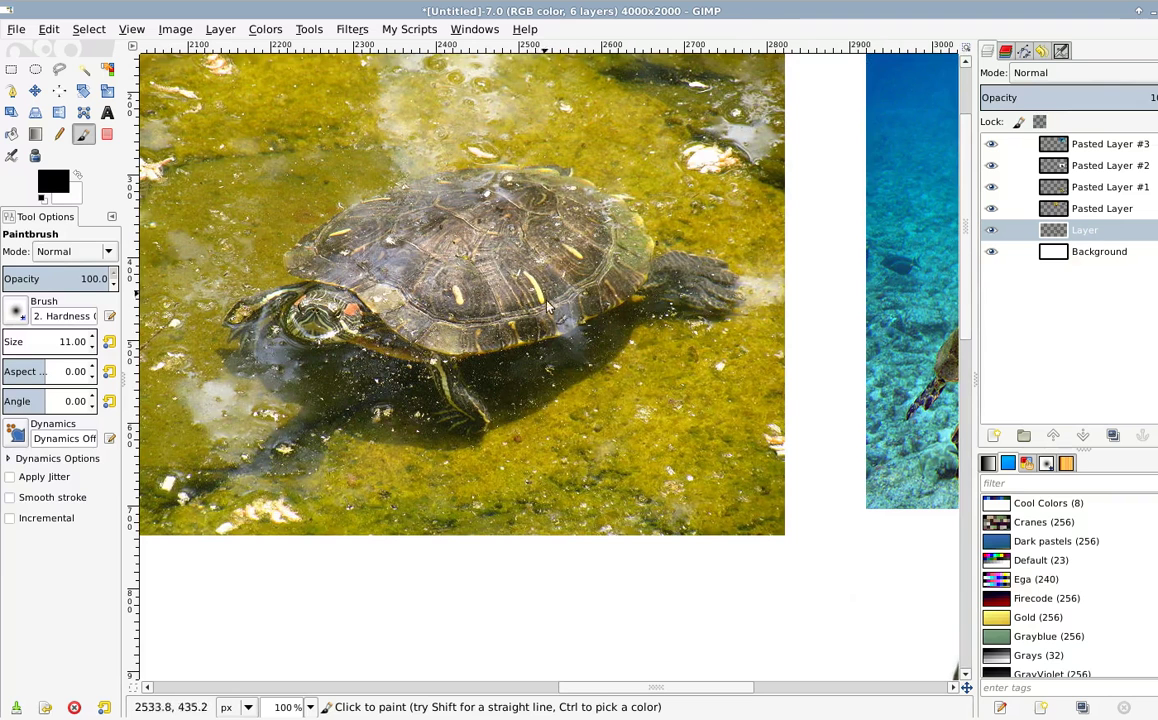
{"action": "scroll", "coordinate": [670, 330], "scroll_direction": "right", "scroll_amount": 10}
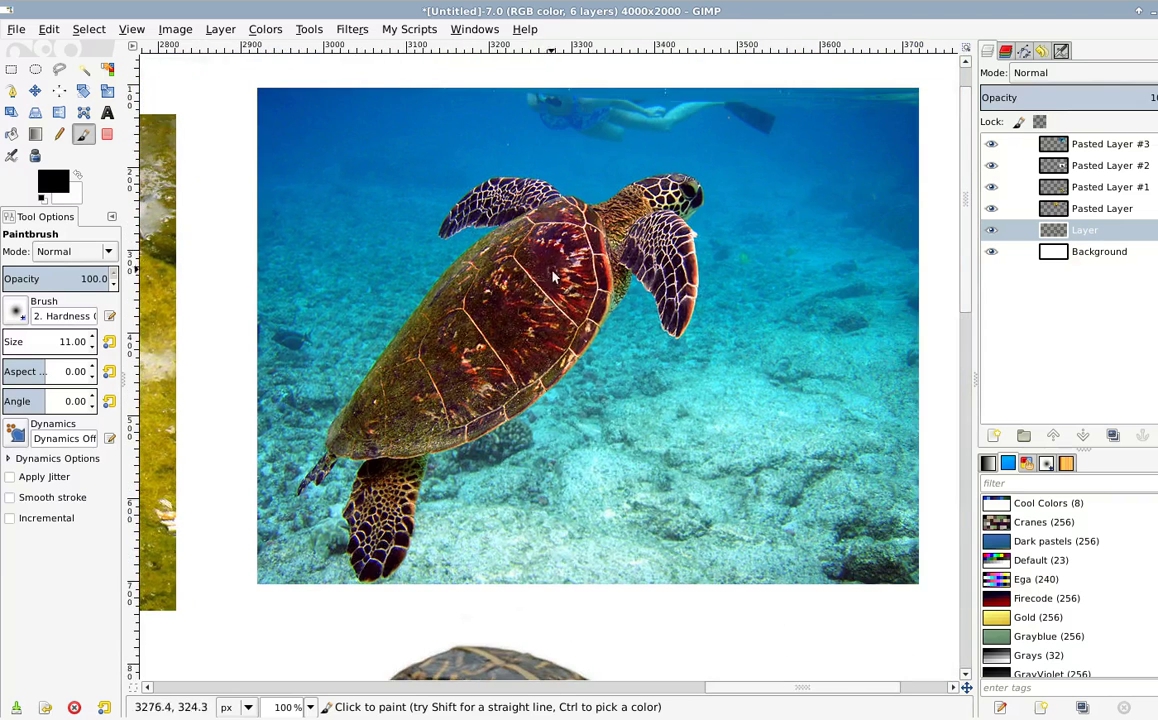
{"action": "scroll", "coordinate": [537, 336], "scroll_direction": "up", "scroll_amount": 2}
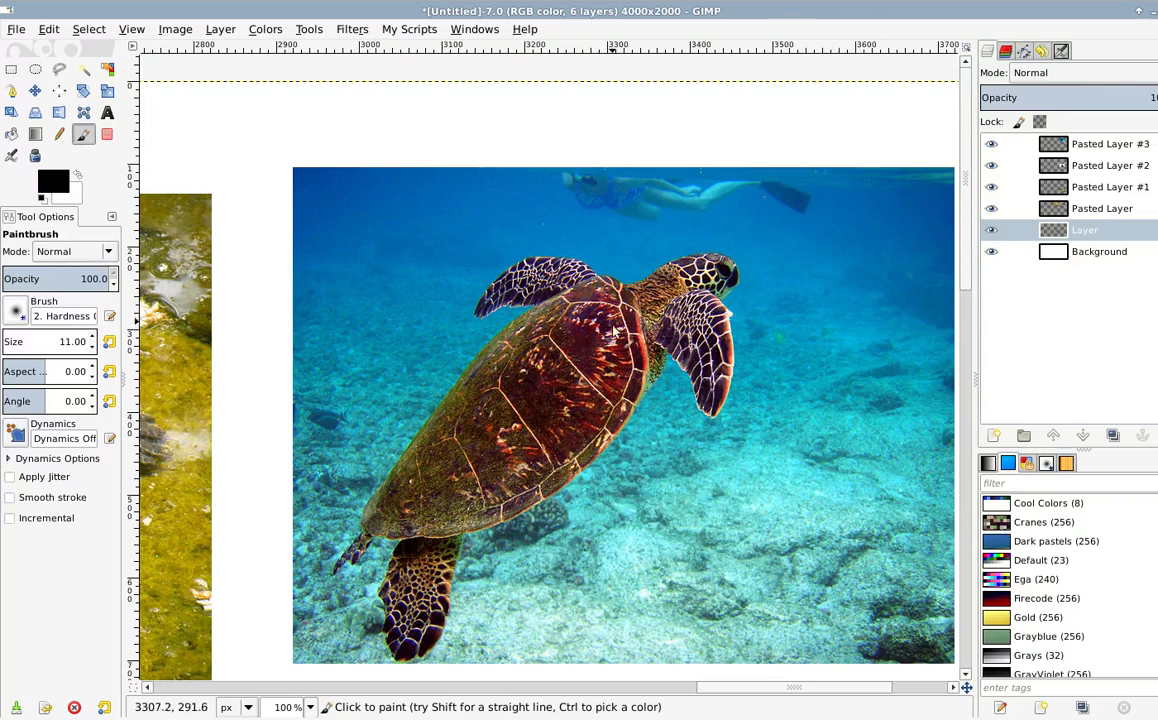
{"action": "mouse_move", "coordinate": [352, 426]}
{"action": "left_mouse_down"}
{"action": "mouse_move", "coordinate": [731, 310]}
{"action": "mouse_move", "coordinate": [432, 398]}
{"action": "mouse_move", "coordinate": [616, 301]}
{"action": "left_mouse_up"}
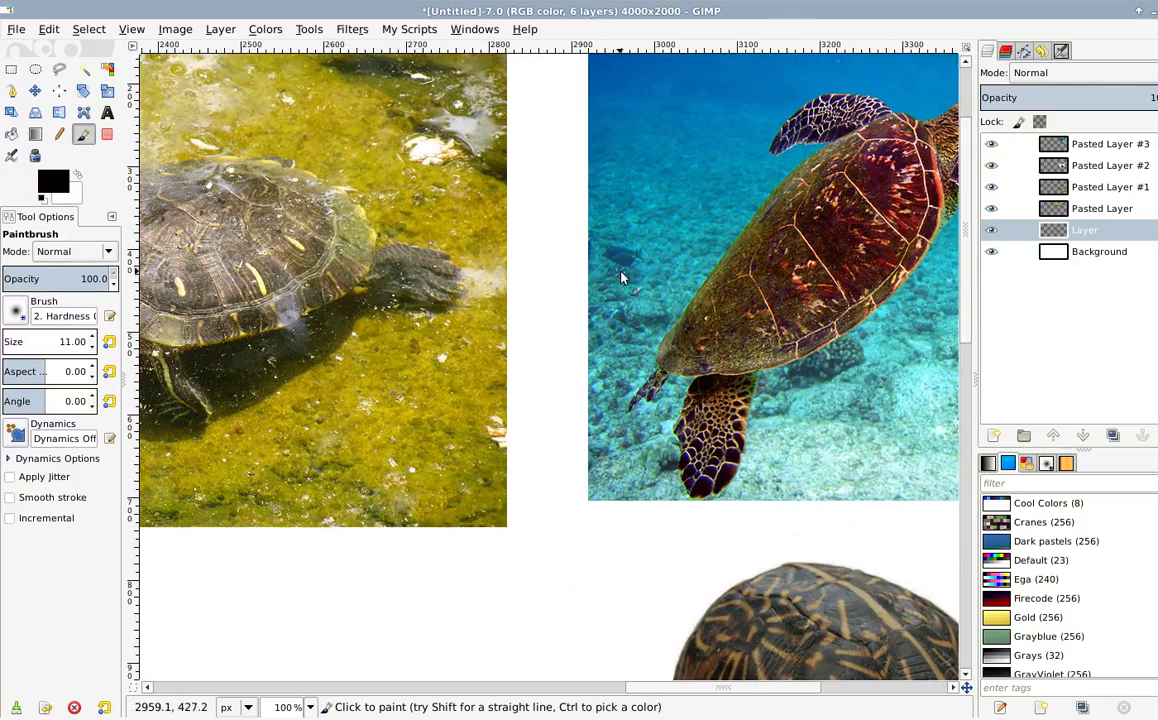
{"action": "scroll", "coordinate": [698, 268], "scroll_direction": "right", "scroll_amount": 4}
{"action": "scroll", "coordinate": [606, 289], "scroll_direction": "up", "scroll_amount": 1}
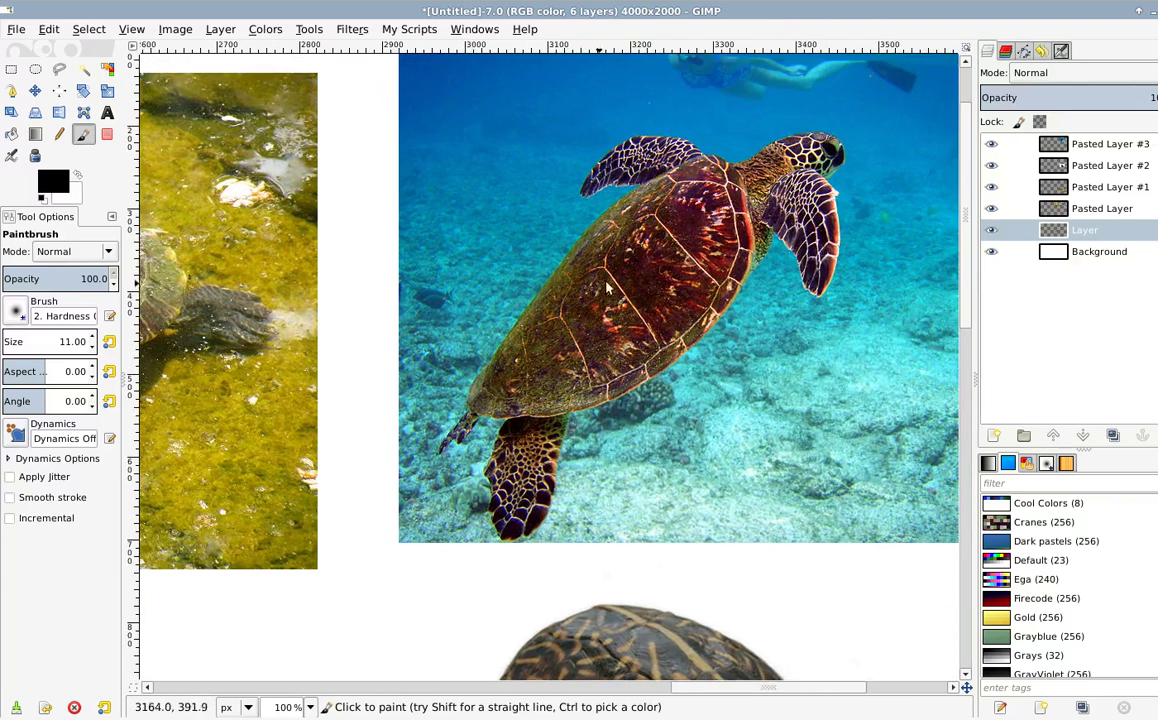
{"action": "scroll", "coordinate": [678, 244], "scroll_direction": "right", "scroll_amount": 3}
{"action": "scroll", "coordinate": [645, 307], "scroll_direction": "up", "scroll_amount": 3}
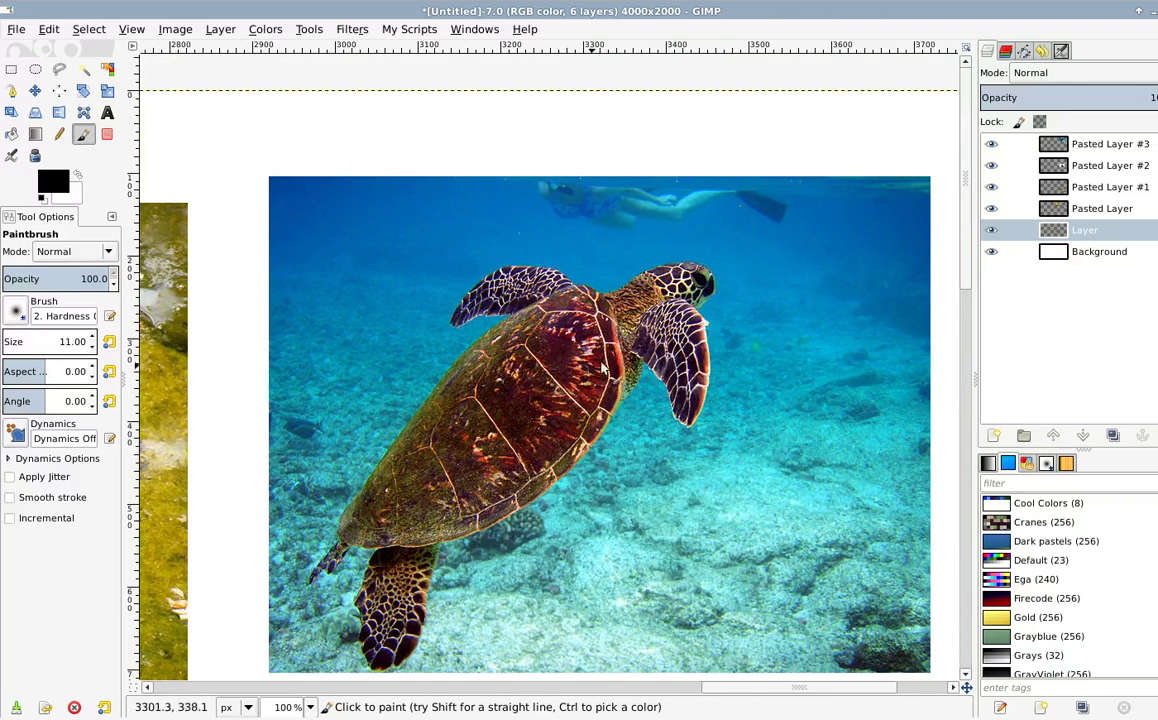
{"action": "scroll", "coordinate": [590, 372], "scroll_direction": "left", "scroll_amount": 4}
{"action": "scroll", "coordinate": [568, 376], "scroll_direction": "down", "scroll_amount": 2}
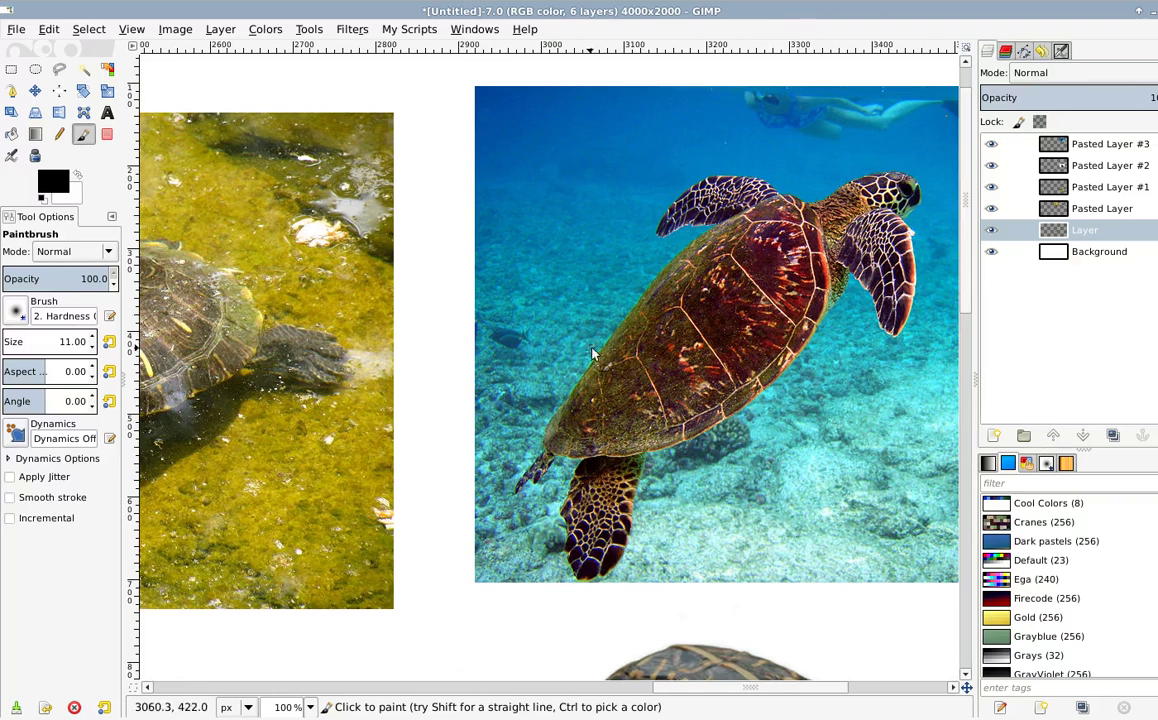
{"action": "scroll", "coordinate": [566, 378], "scroll_direction": "right", "scroll_amount": 4}
{"action": "scroll", "coordinate": [566, 378], "scroll_direction": "up", "scroll_amount": 1}
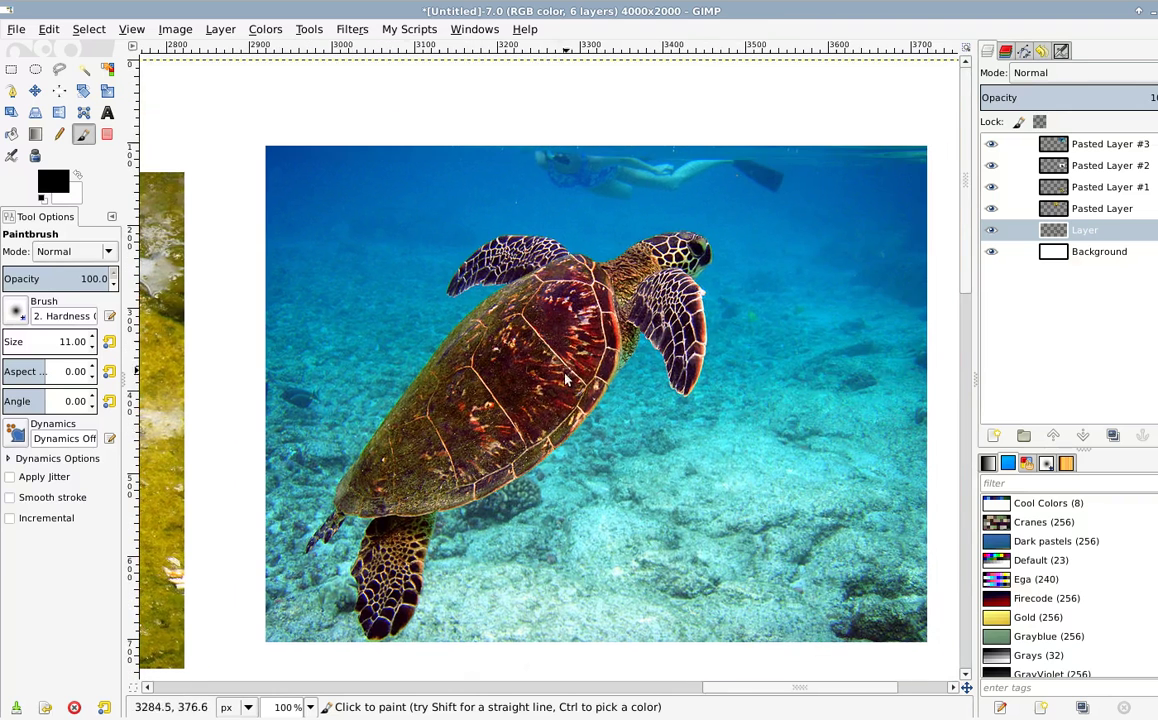
{"action": "scroll", "coordinate": [393, 452], "scroll_direction": "left", "scroll_amount": 4}
{"action": "scroll", "coordinate": [533, 376], "scroll_direction": "down", "scroll_amount": 1}
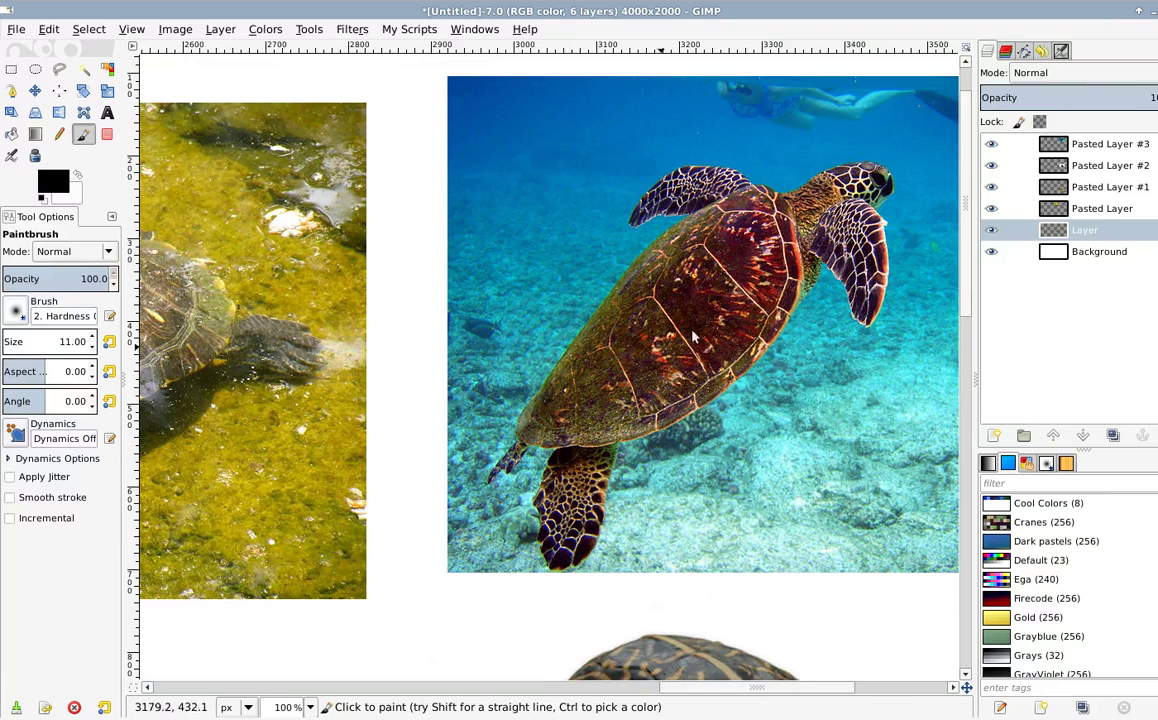
Step: Compare the plate pattern of the pond turtle's shell with that of the sea turtle's shell
{"action": "scroll", "coordinate": [343, 452], "scroll_direction": "left", "scroll_amount": 10}
{"action": "scroll", "coordinate": [343, 452], "scroll_direction": "down", "scroll_amount": 1}
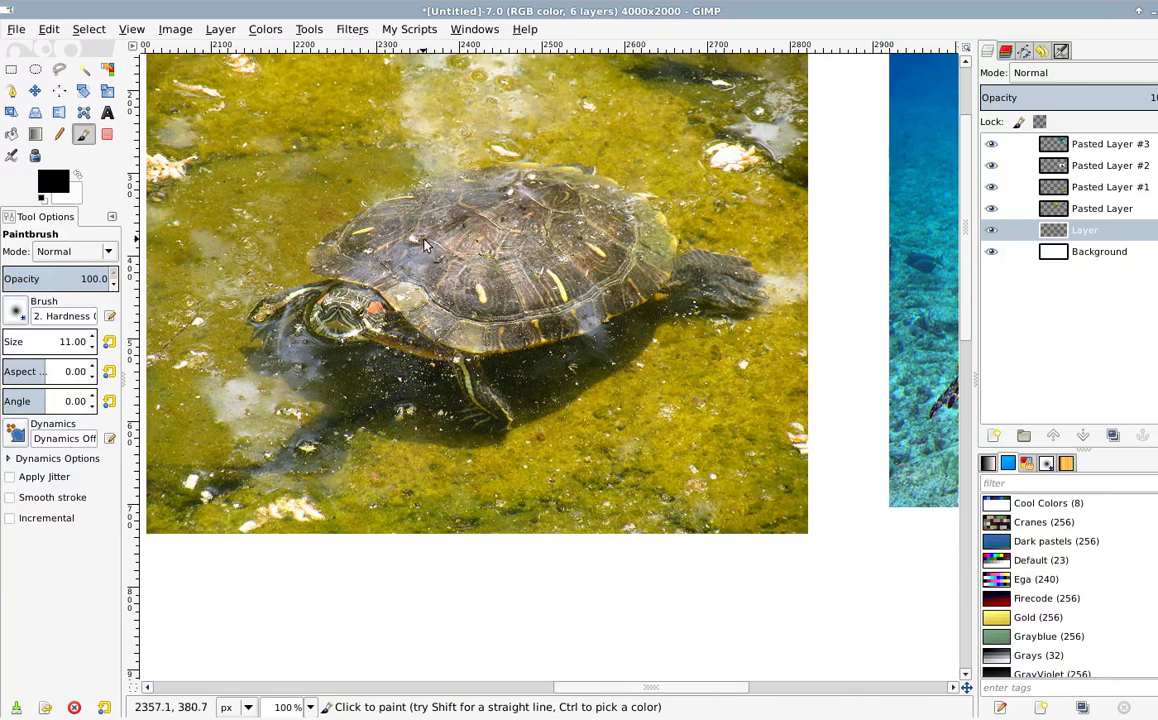
{"action": "scroll", "coordinate": [396, 388], "scroll_direction": "right", "scroll_amount": 10}
{"action": "scroll", "coordinate": [396, 388], "scroll_direction": "up", "scroll_amount": 2}
{"action": "scroll", "coordinate": [585, 325], "scroll_direction": "left", "scroll_amount": 6}
{"action": "scroll", "coordinate": [585, 325], "scroll_direction": "down", "scroll_amount": 2}
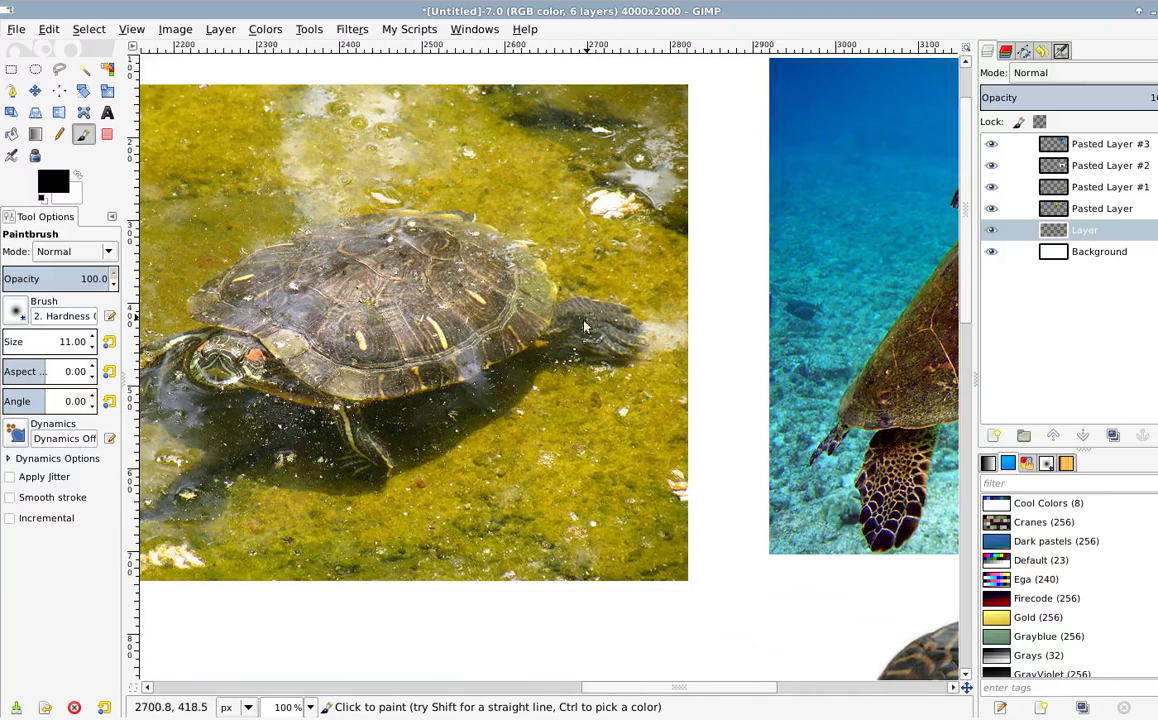
{"action": "scroll", "coordinate": [719, 344], "scroll_direction": "right", "scroll_amount": 5}
{"action": "scroll", "coordinate": [719, 344], "scroll_direction": "up", "scroll_amount": 2}
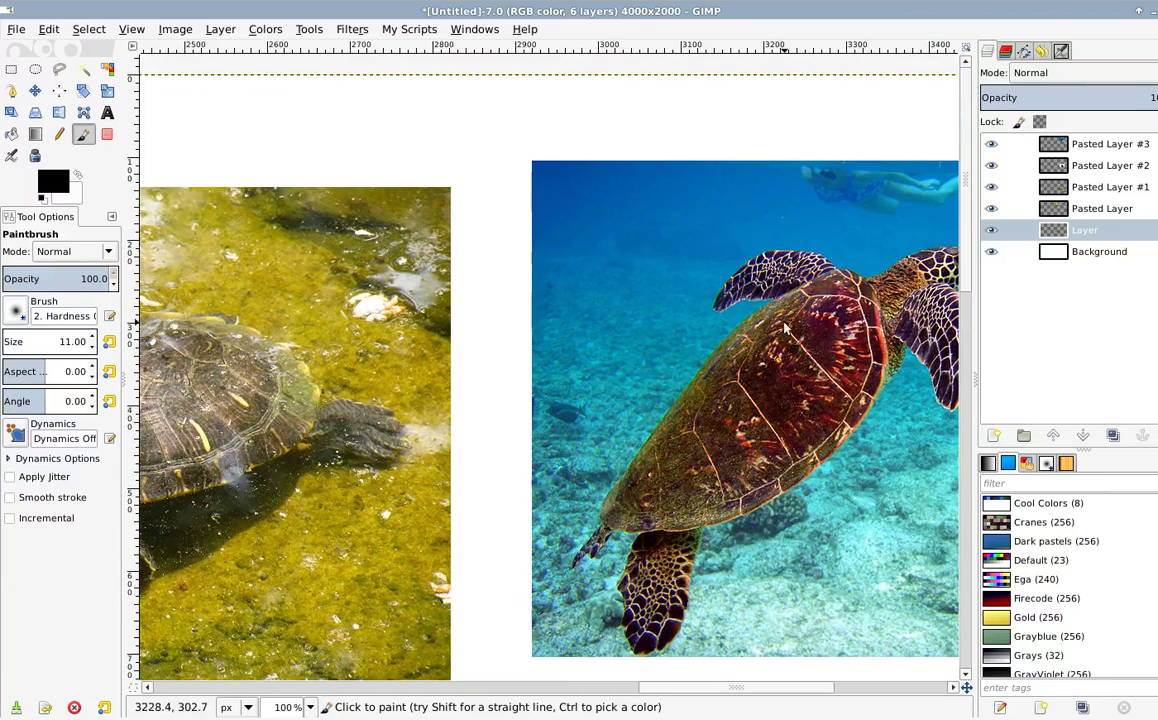
{"action": "scroll", "coordinate": [757, 330], "scroll_direction": "right", "scroll_amount": 4}
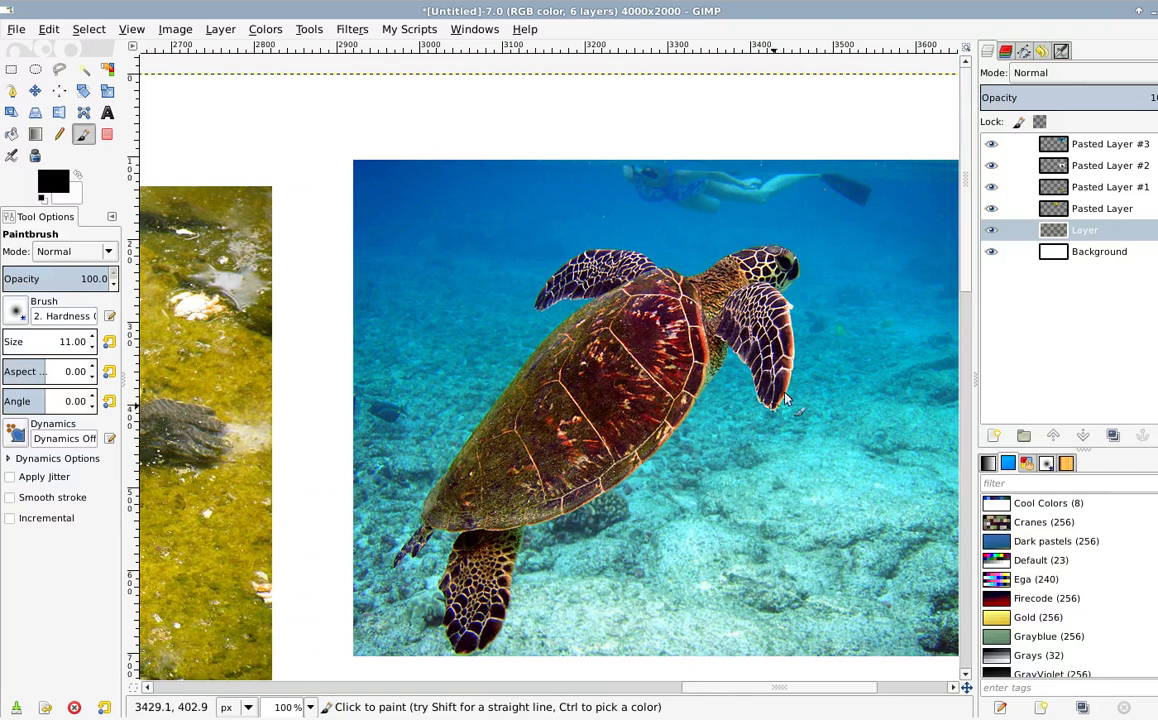
{"action": "left_click_drag", "start_coordinate": [663, 367], "coordinate": [593, 251]}
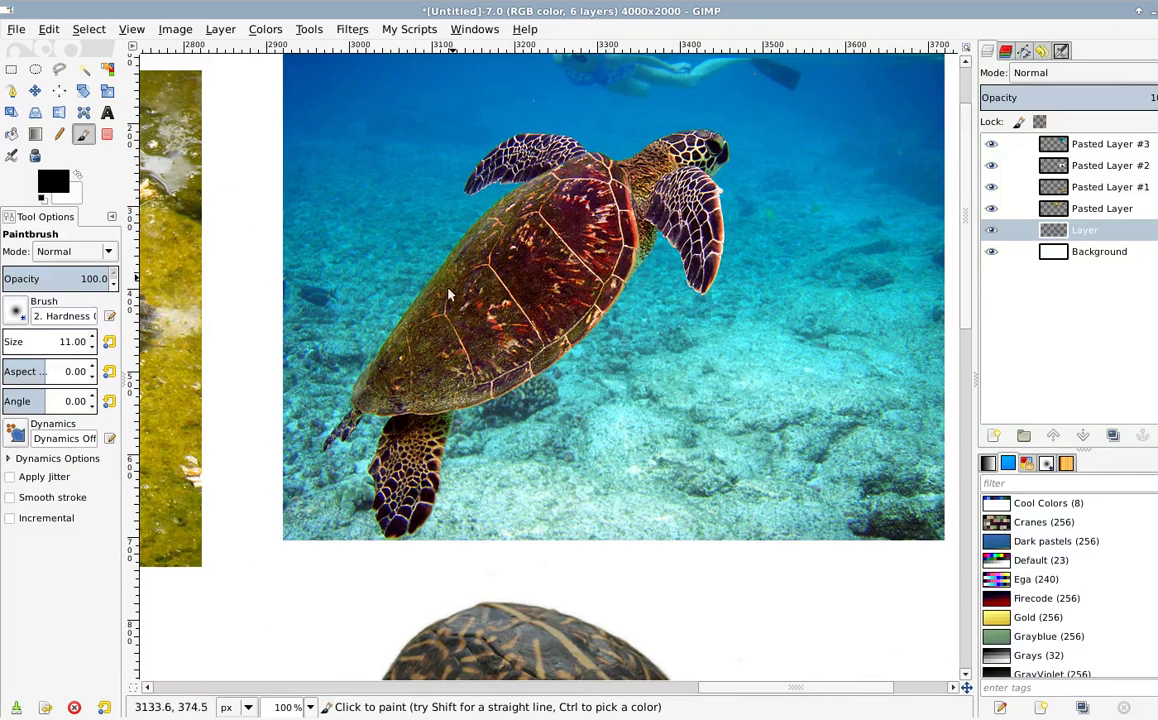
{"action": "scroll", "coordinate": [548, 180], "scroll_direction": "left", "scroll_amount": 5}
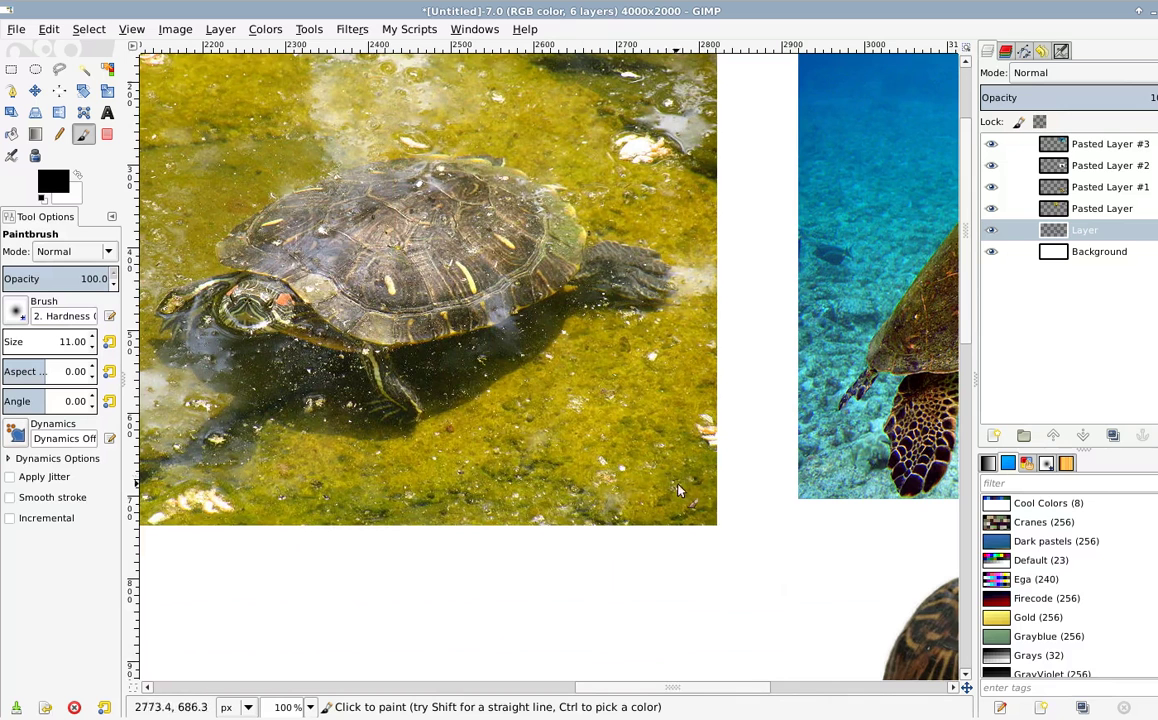
Step: Examine the domed shell of the box turtle photo and compare it with the drawn shell
{"action": "scroll", "coordinate": [678, 490], "scroll_direction": "down", "scroll_amount": 3}
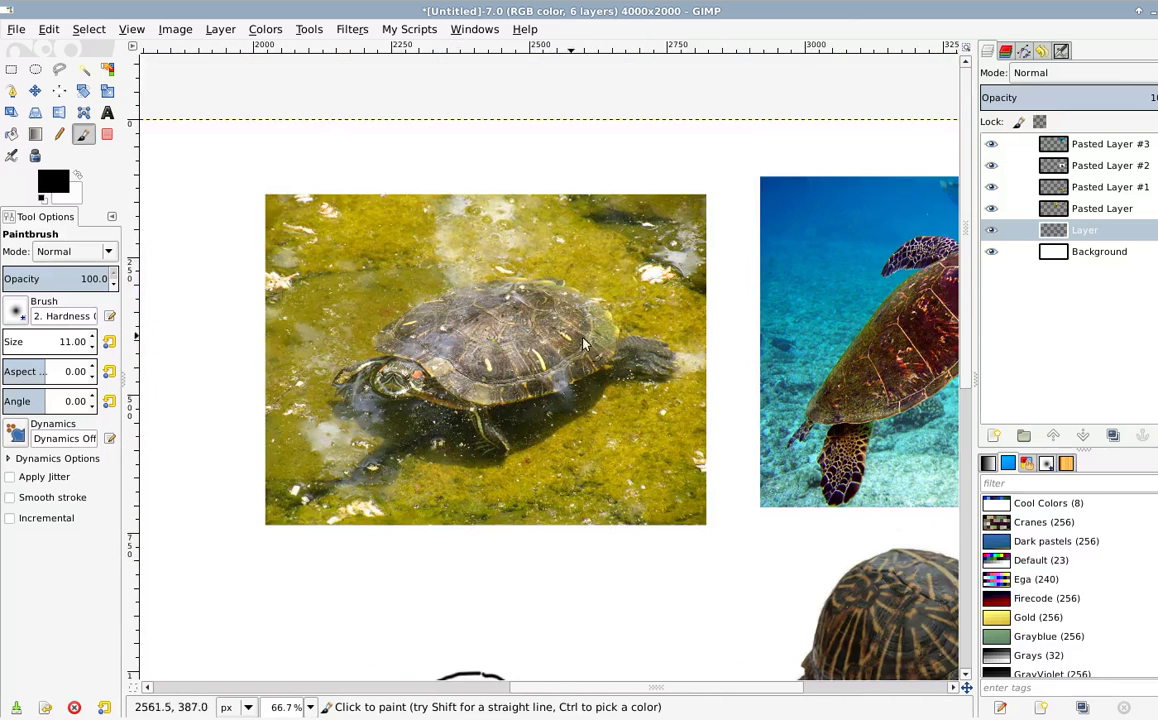
{"action": "left_click_drag", "start_coordinate": [789, 357], "coordinate": [596, 334]}
{"action": "left_click_drag", "start_coordinate": [507, 435], "coordinate": [540, 185]}
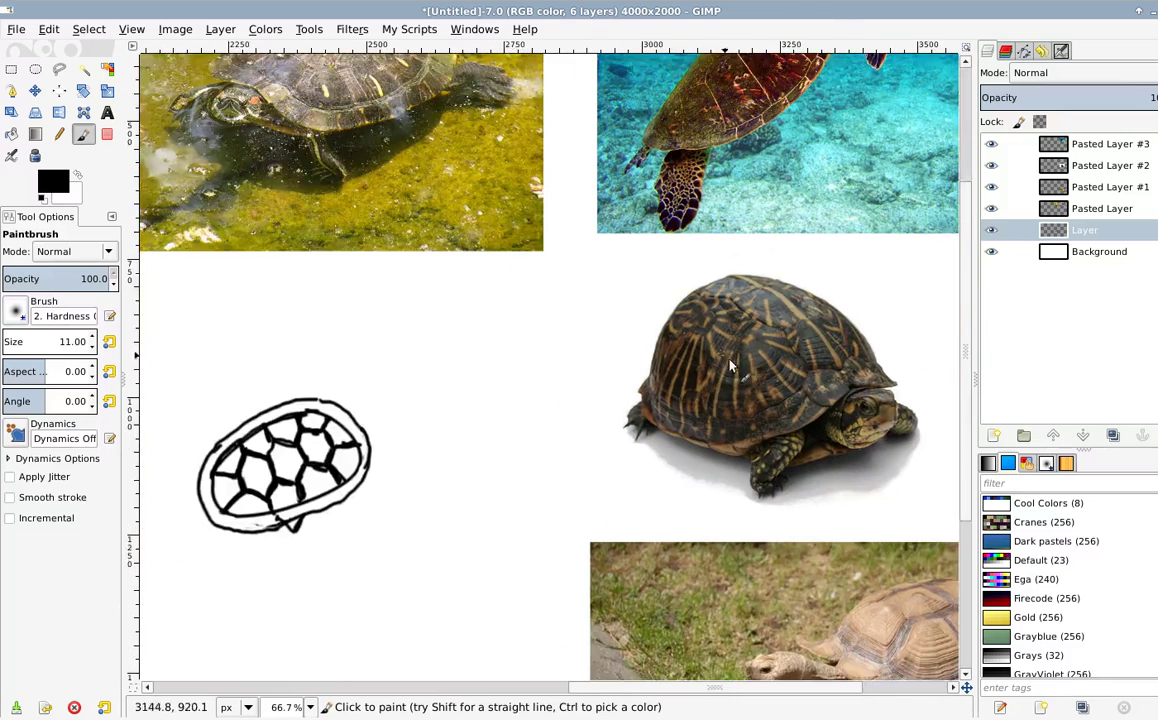
{"action": "left_click_drag", "start_coordinate": [764, 380], "coordinate": [491, 335]}
{"action": "scroll", "coordinate": [540, 268], "scroll_direction": "down", "scroll_amount": 2}
{"action": "scroll", "coordinate": [540, 268], "scroll_direction": "left", "scroll_amount": 2}
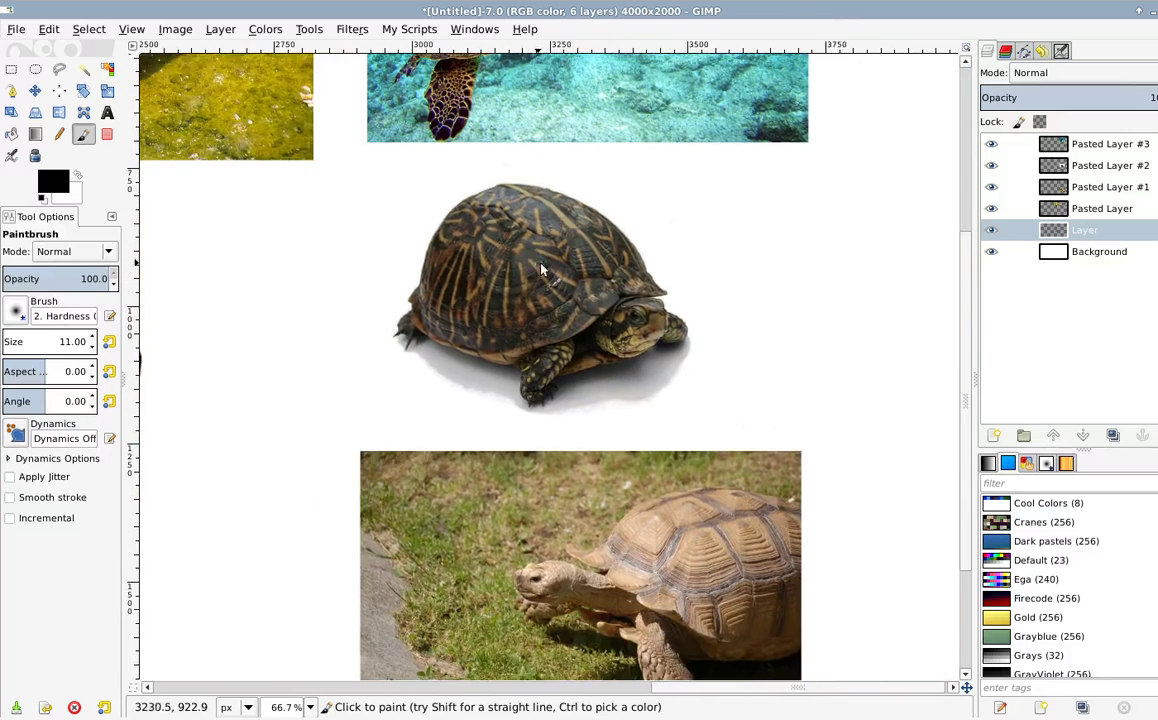
{"action": "scroll", "coordinate": [568, 214], "scroll_direction": "up", "scroll_amount": 1}
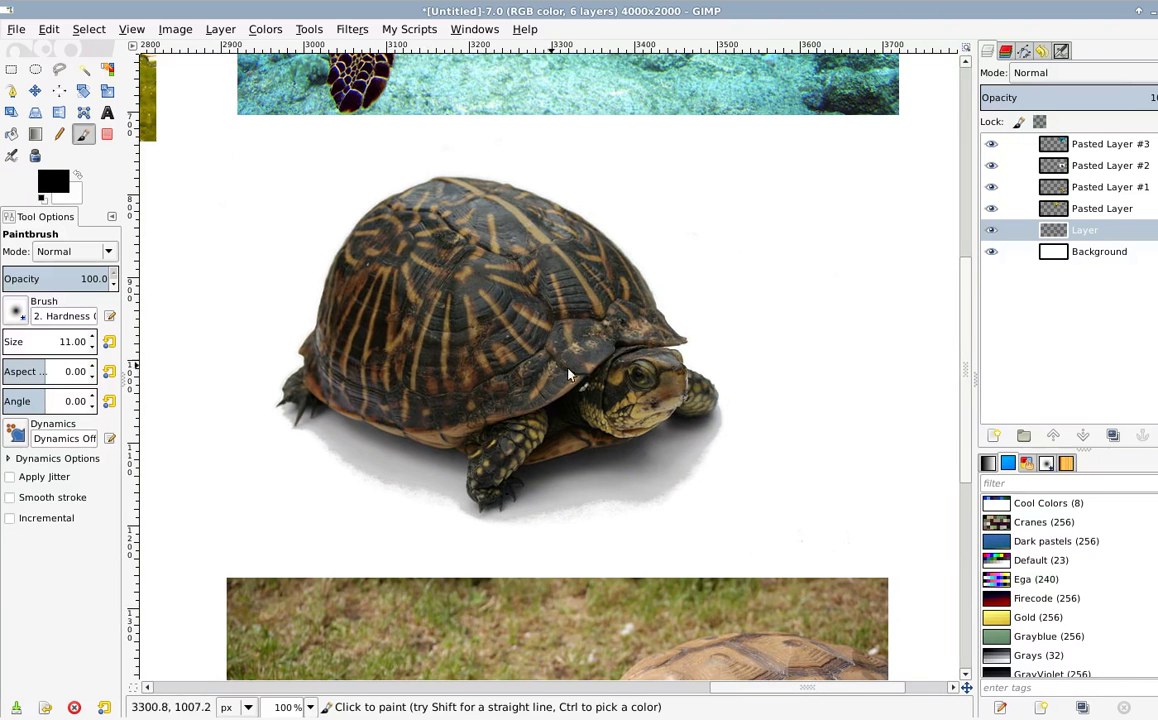
{"action": "scroll", "coordinate": [486, 269], "scroll_direction": "up", "scroll_amount": 2}
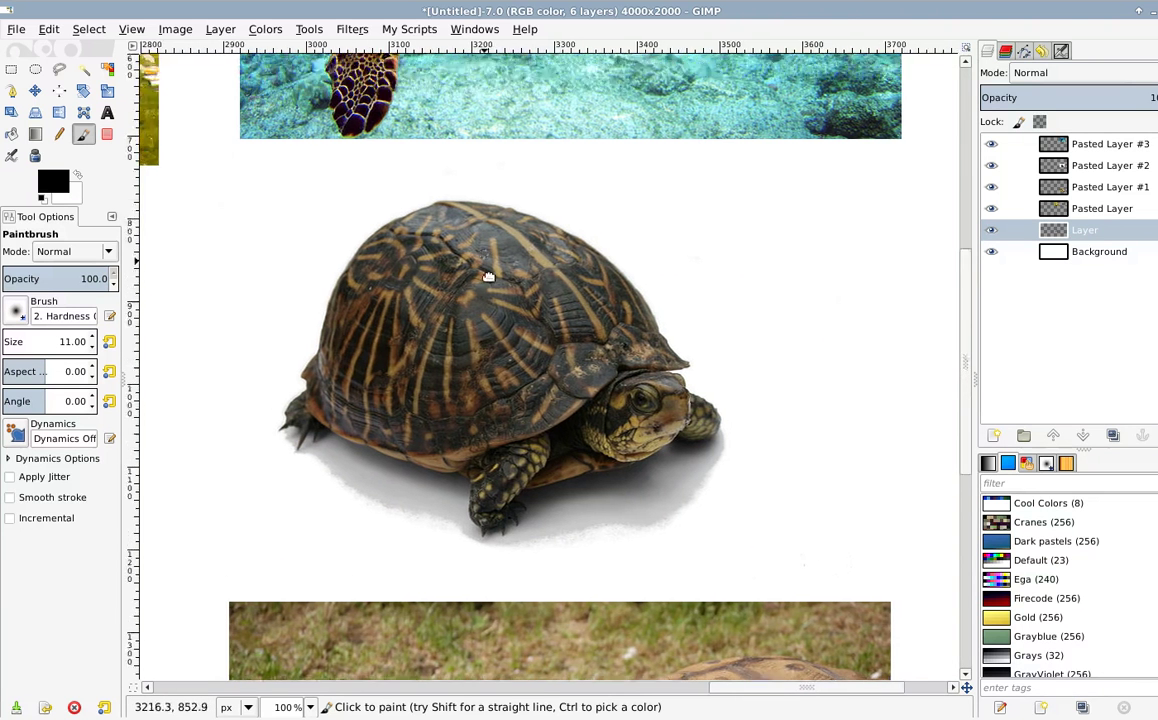
Step: Erase stray marks inside the drawn shell's rim along its lower edge
{"action": "scroll", "coordinate": [460, 300], "scroll_direction": "left", "scroll_amount": 3}
{"action": "scroll", "coordinate": [439, 331], "scroll_direction": "down", "scroll_amount": 3}
{"action": "scroll", "coordinate": [391, 253], "scroll_direction": "up", "scroll_amount": 2}
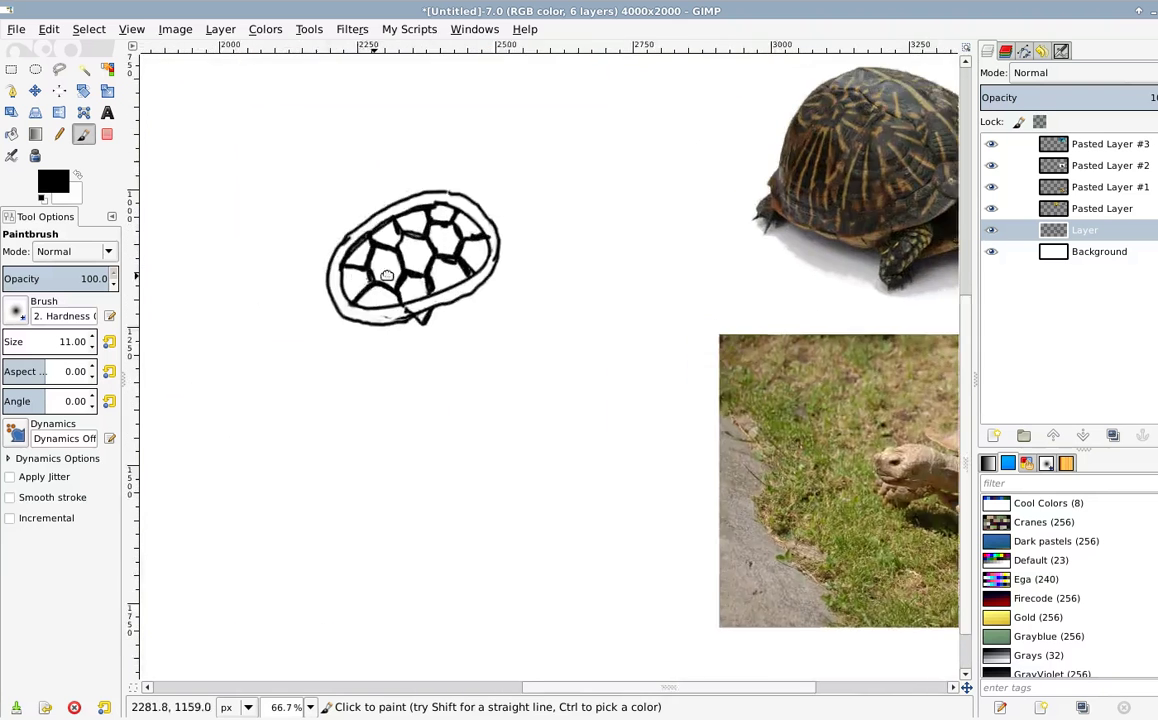
{"action": "scroll", "coordinate": [430, 280], "scroll_direction": "left", "scroll_amount": 3}
{"action": "scroll", "coordinate": [460, 345], "scroll_direction": "up", "scroll_amount": 1}
{"action": "key", "text": "shift+e"}
{"action": "left_click_drag", "start_coordinate": [465, 341], "coordinate": [452, 341]}
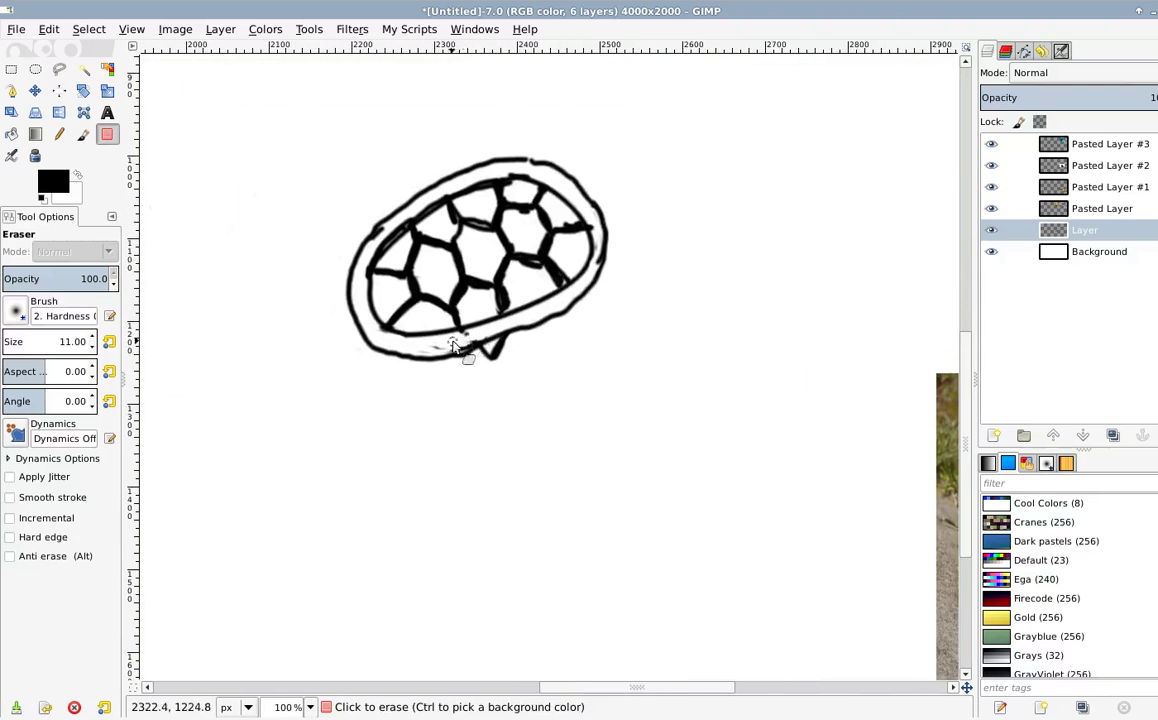
Step: Inspect the box turtle's shell up close, following the edges between its plates and its striped markings
{"action": "left_click_drag", "start_coordinate": [737, 246], "coordinate": [340, 410]}
{"action": "mouse_move", "coordinate": [663, 312]}
{"action": "left_mouse_down"}
{"action": "mouse_move", "coordinate": [507, 357]}
{"action": "mouse_move", "coordinate": [515, 349]}
{"action": "left_mouse_up"}
{"action": "scroll", "coordinate": [610, 280], "scroll_direction": "up", "scroll_amount": 1}
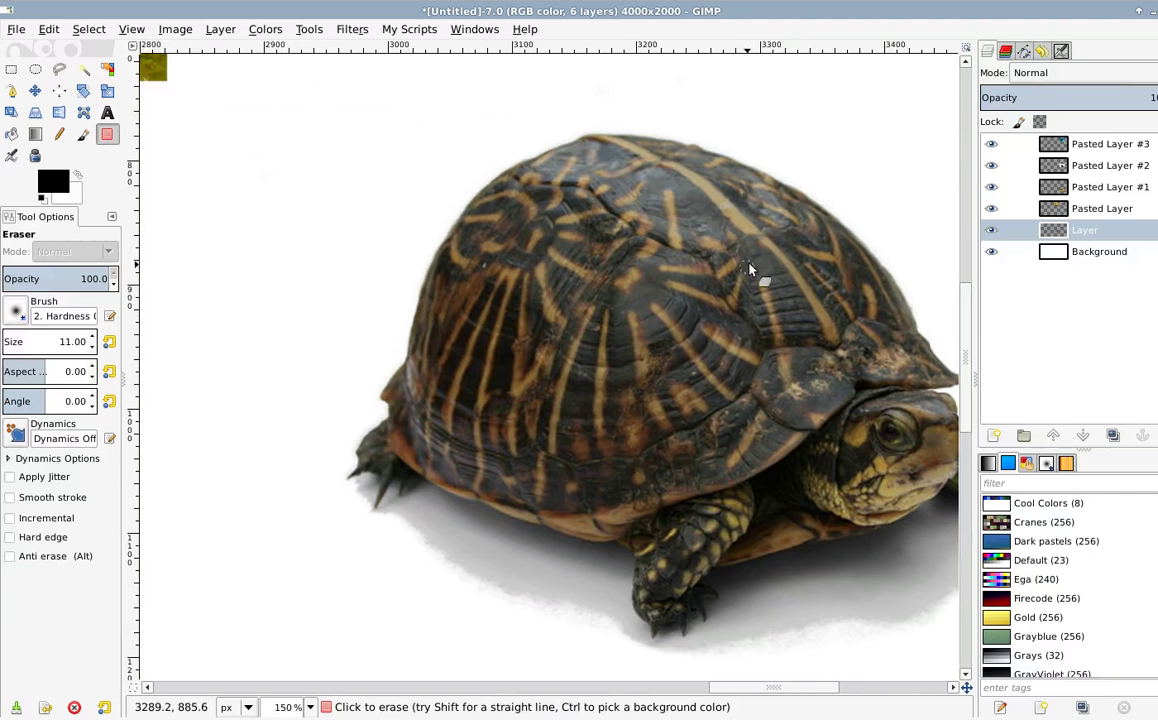
{"action": "scroll", "coordinate": [499, 195], "scroll_direction": "up", "scroll_amount": 2}
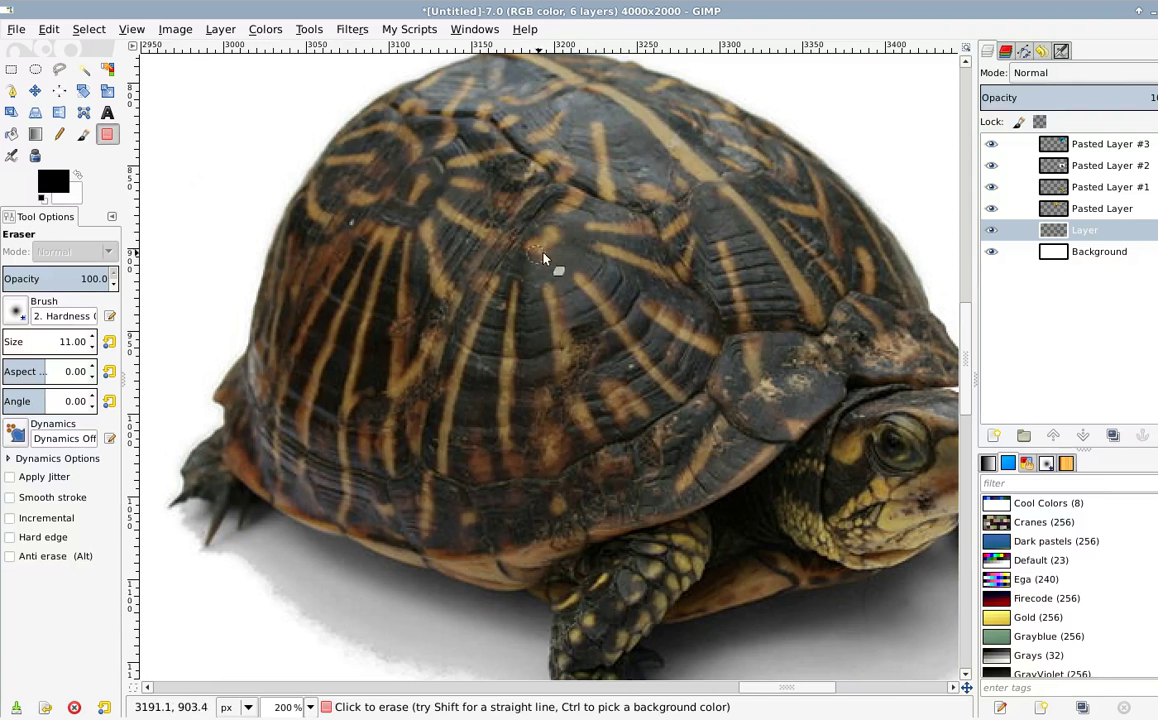
{"action": "key", "text": "p"}
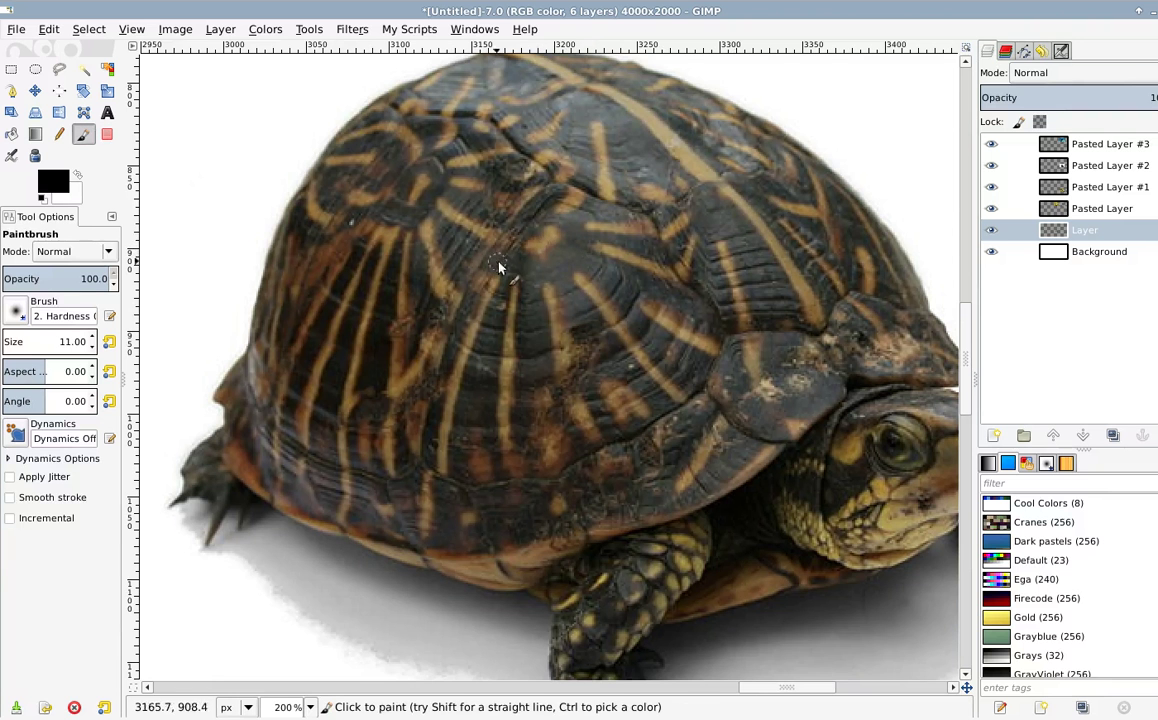
{"action": "scroll", "coordinate": [495, 268], "scroll_direction": "down", "scroll_amount": 1, "text": "ctrl"}
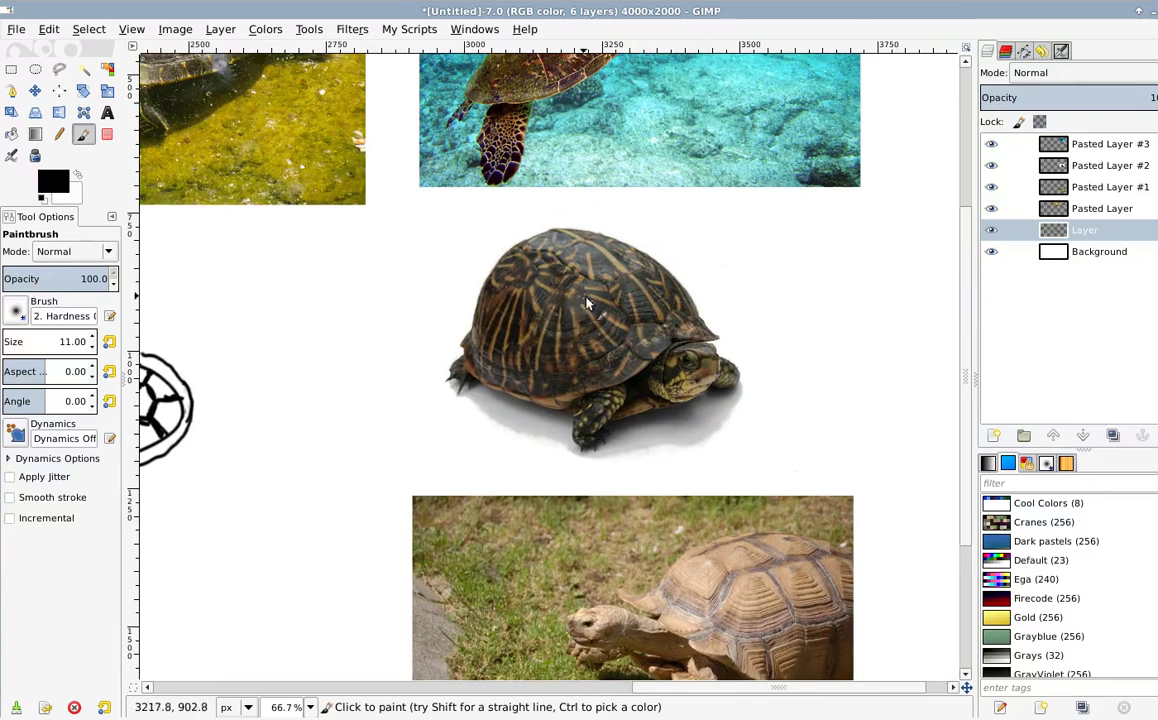
Step: Inspect the sea turtle's shell up close, following the light seams between its plates down to the tail
{"action": "scroll", "coordinate": [618, 323], "scroll_direction": "up", "scroll_amount": 4}
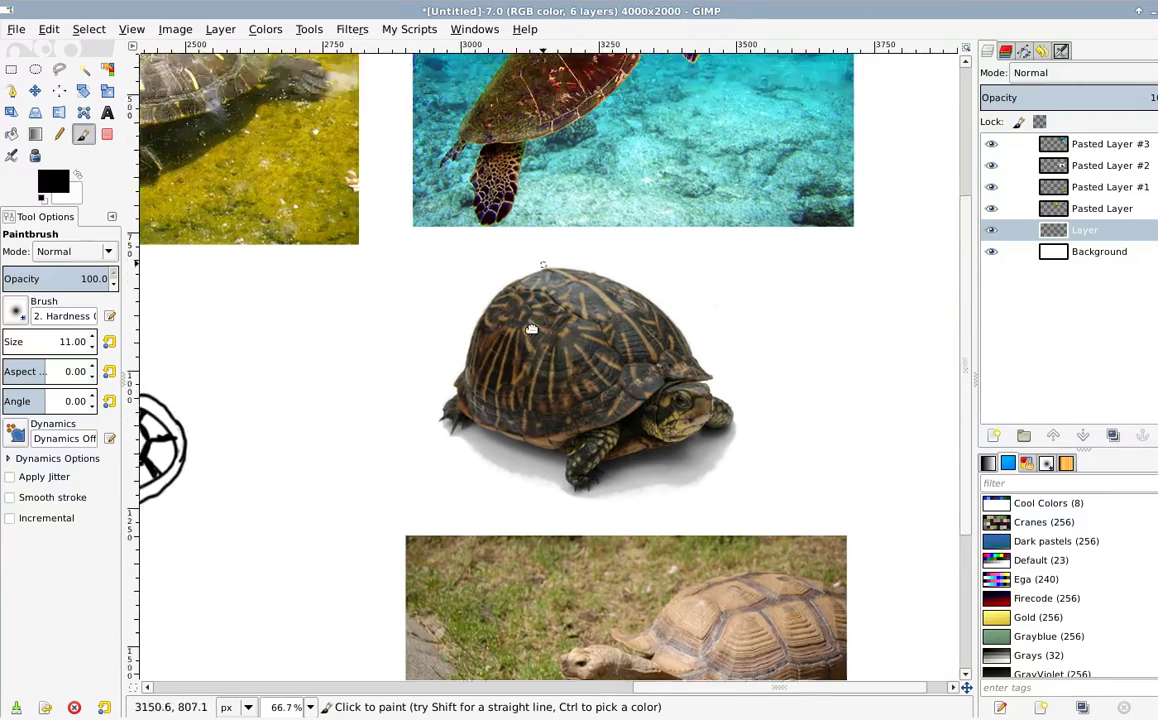
{"action": "scroll", "coordinate": [607, 308], "scroll_direction": "up", "scroll_amount": 2, "text": "ctrl"}
{"action": "scroll", "coordinate": [607, 308], "scroll_direction": "up", "scroll_amount": 1, "text": "ctrl"}
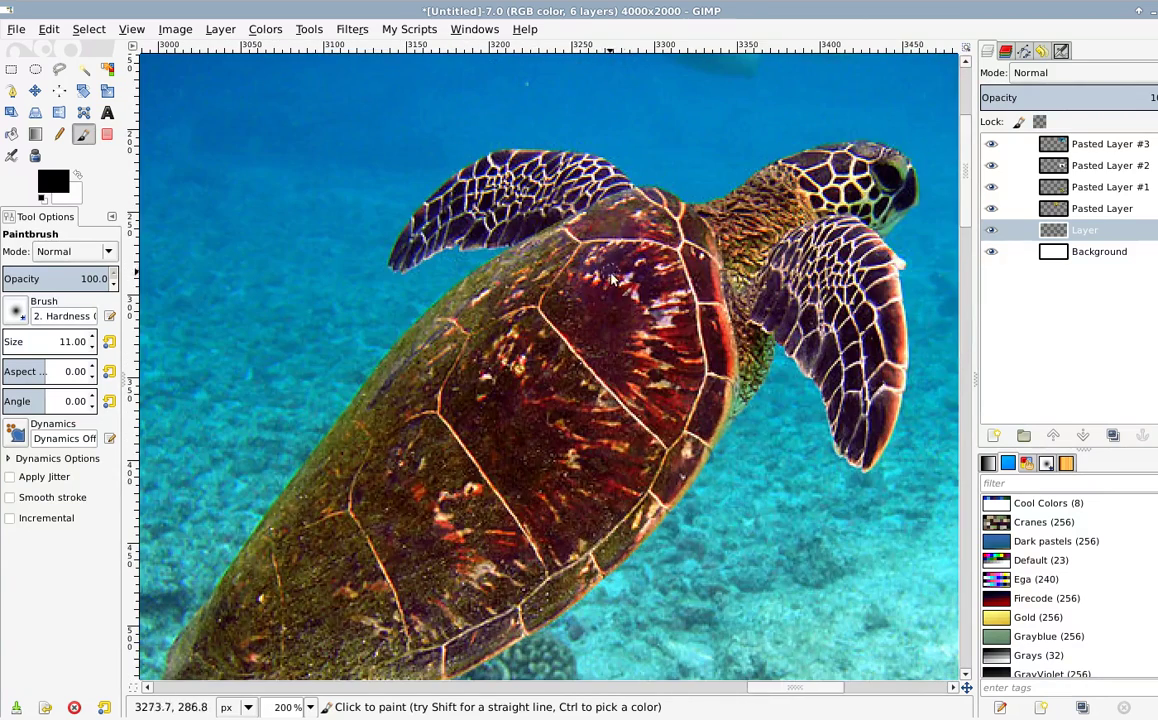
{"action": "left_click_drag", "start_coordinate": [530, 436], "coordinate": [595, 313]}
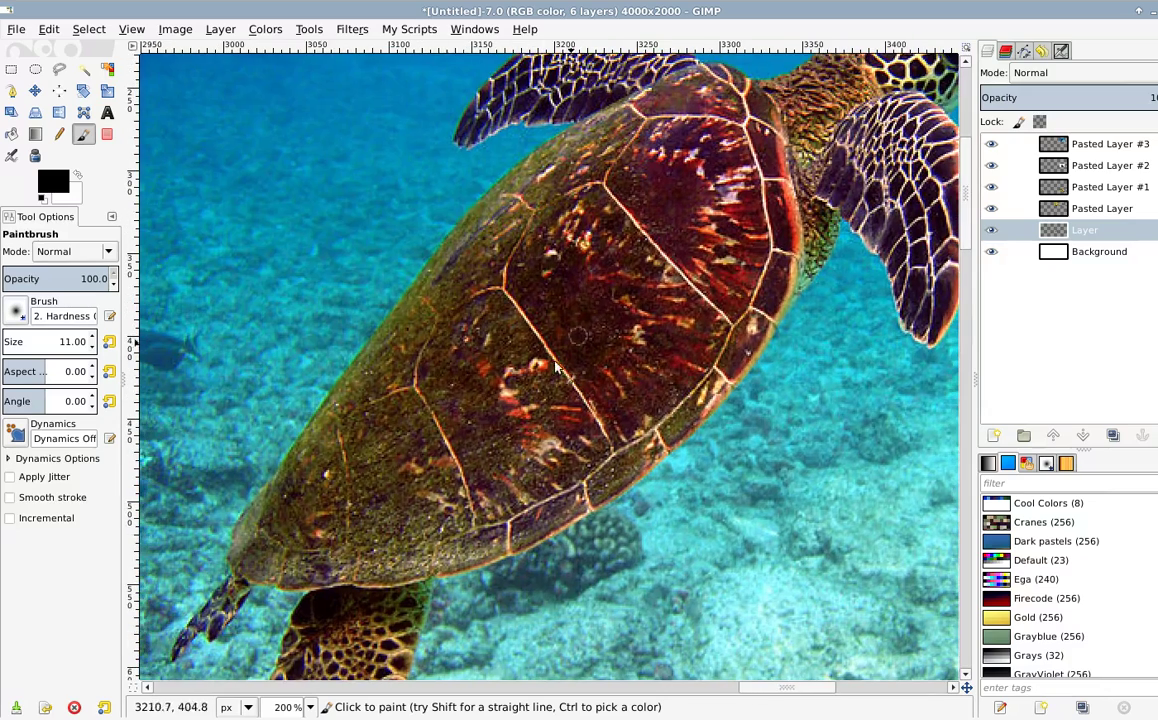
Step: Inspect the tortoise photo's shell up close, following the grooves between its plates and along its edge
{"action": "scroll", "coordinate": [543, 343], "scroll_direction": "down", "scroll_amount": 3, "text": "ctrl"}
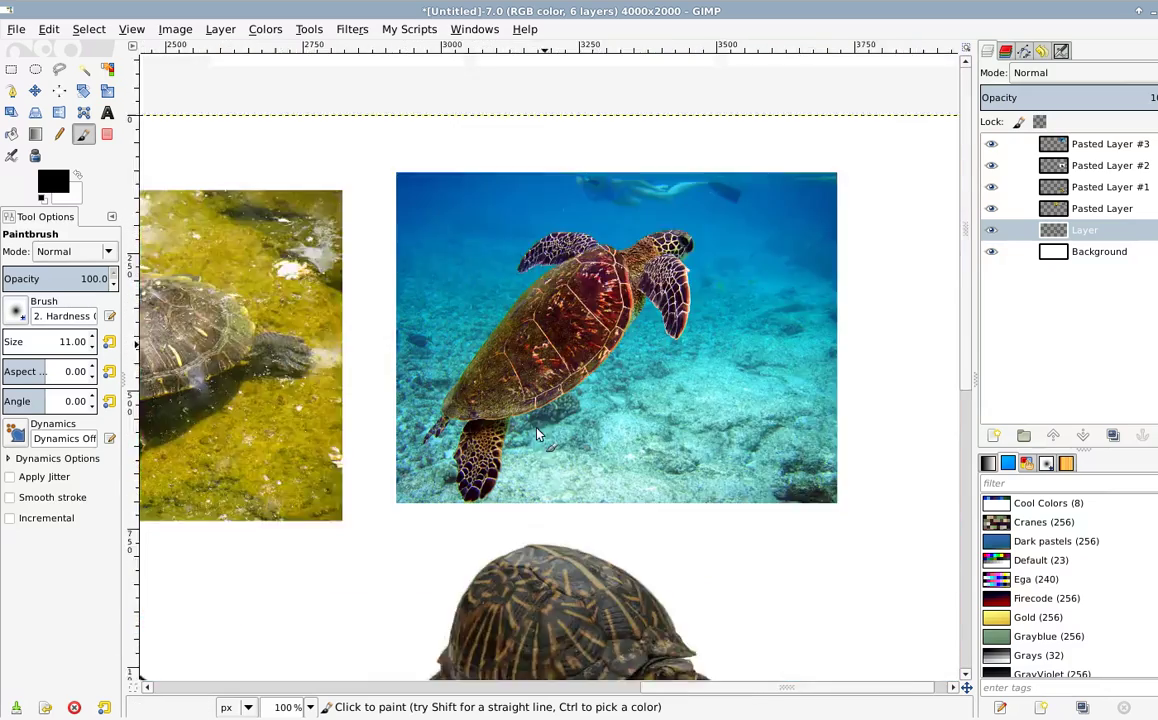
{"action": "scroll", "coordinate": [485, 386], "scroll_direction": "down", "scroll_amount": 3}
{"action": "scroll", "coordinate": [545, 390], "scroll_direction": "down", "scroll_amount": 5}
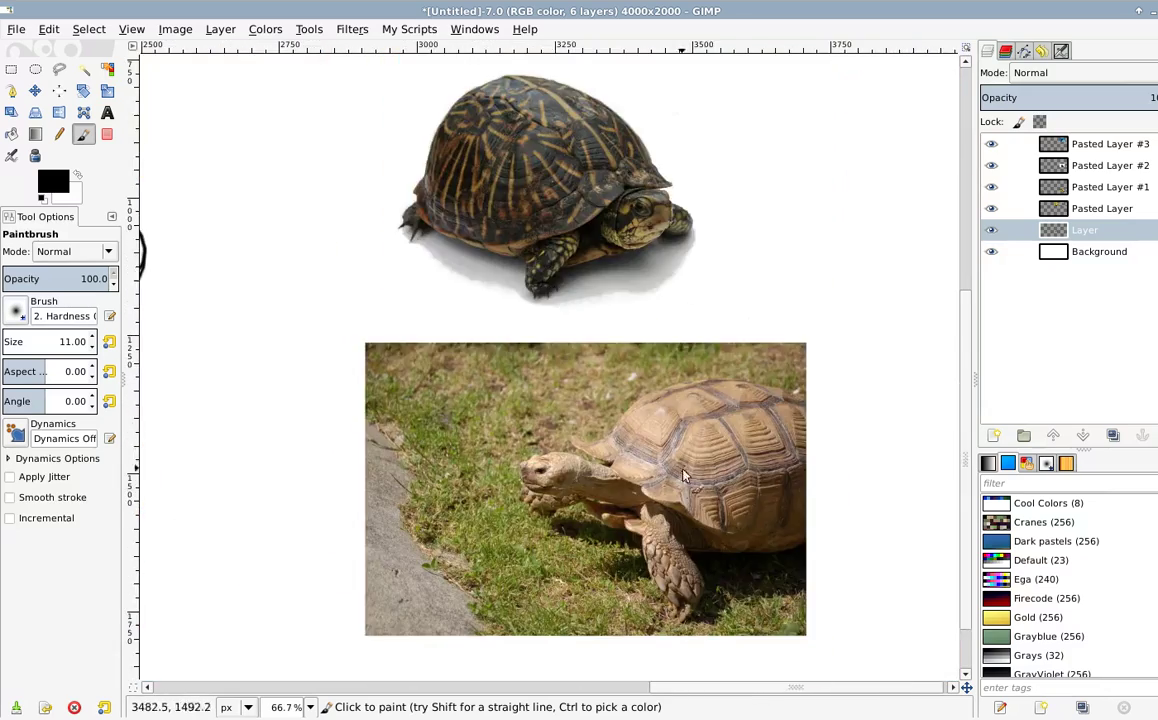
{"action": "scroll", "coordinate": [600, 420], "scroll_direction": "right", "scroll_amount": 2}
{"action": "scroll", "coordinate": [547, 405], "scroll_direction": "up", "scroll_amount": 2, "text": "ctrl"}
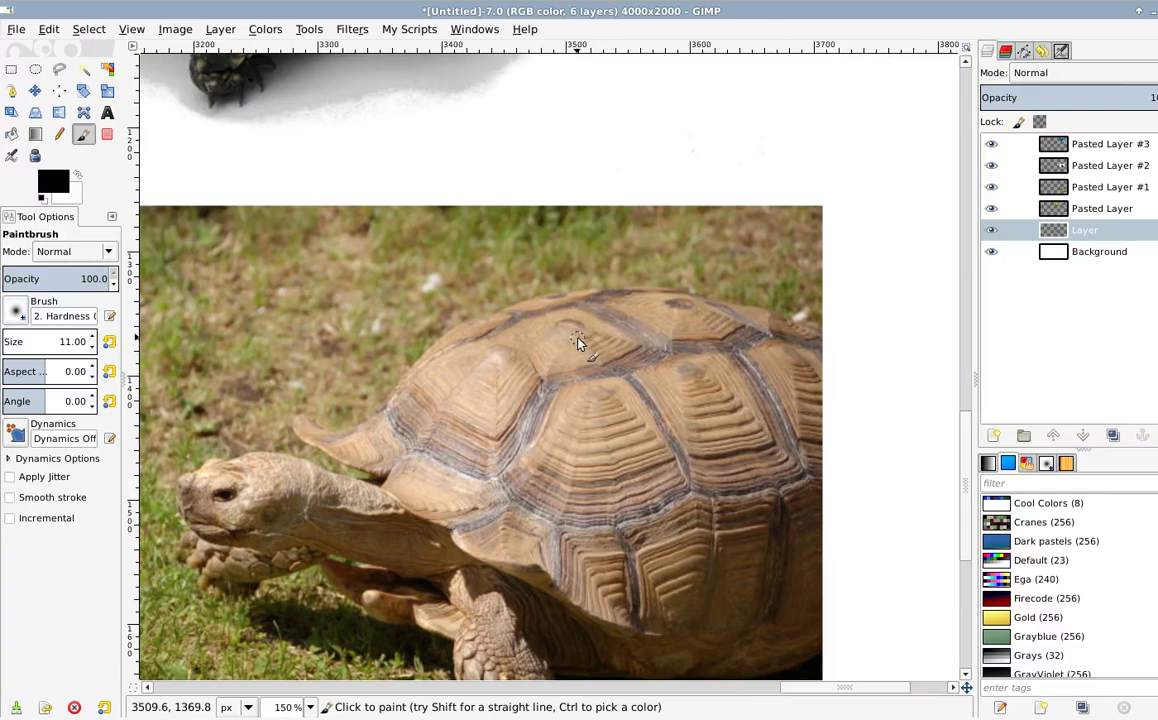
{"action": "scroll", "coordinate": [500, 350], "scroll_direction": "down", "scroll_amount": 4}
{"action": "scroll", "coordinate": [481, 333], "scroll_direction": "right", "scroll_amount": 2}
{"action": "scroll", "coordinate": [418, 355], "scroll_direction": "up", "scroll_amount": 3}
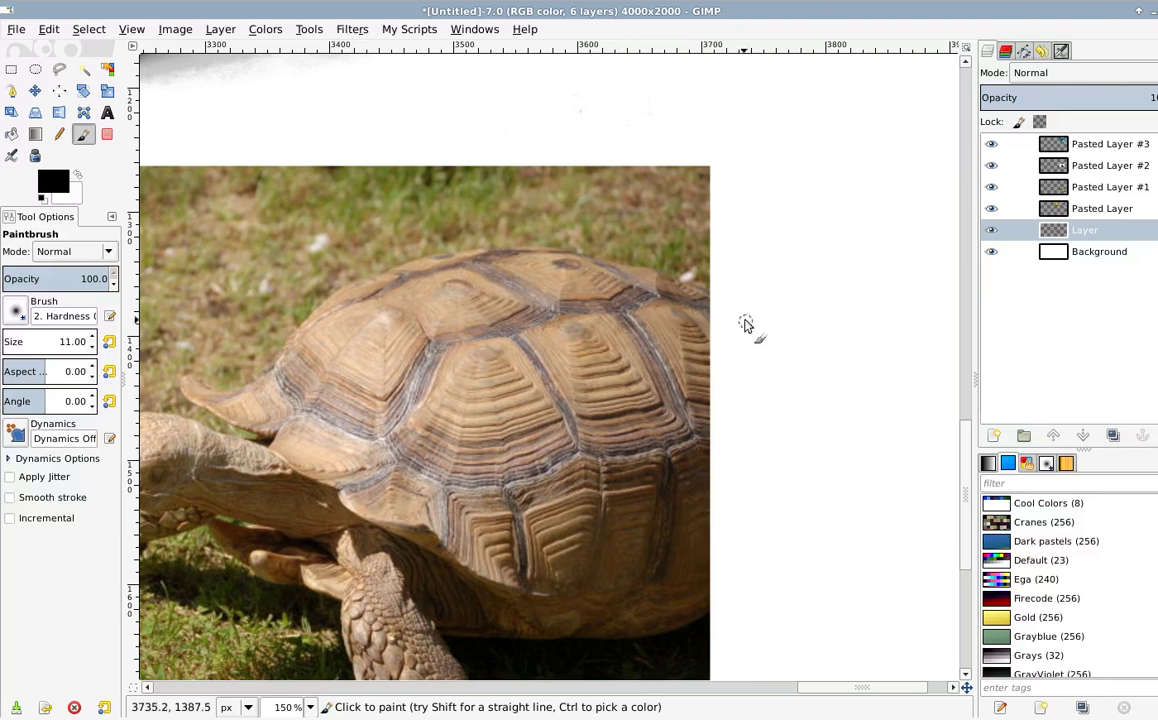
{"action": "left_click_drag", "start_coordinate": [509, 374], "coordinate": [697, 317]}
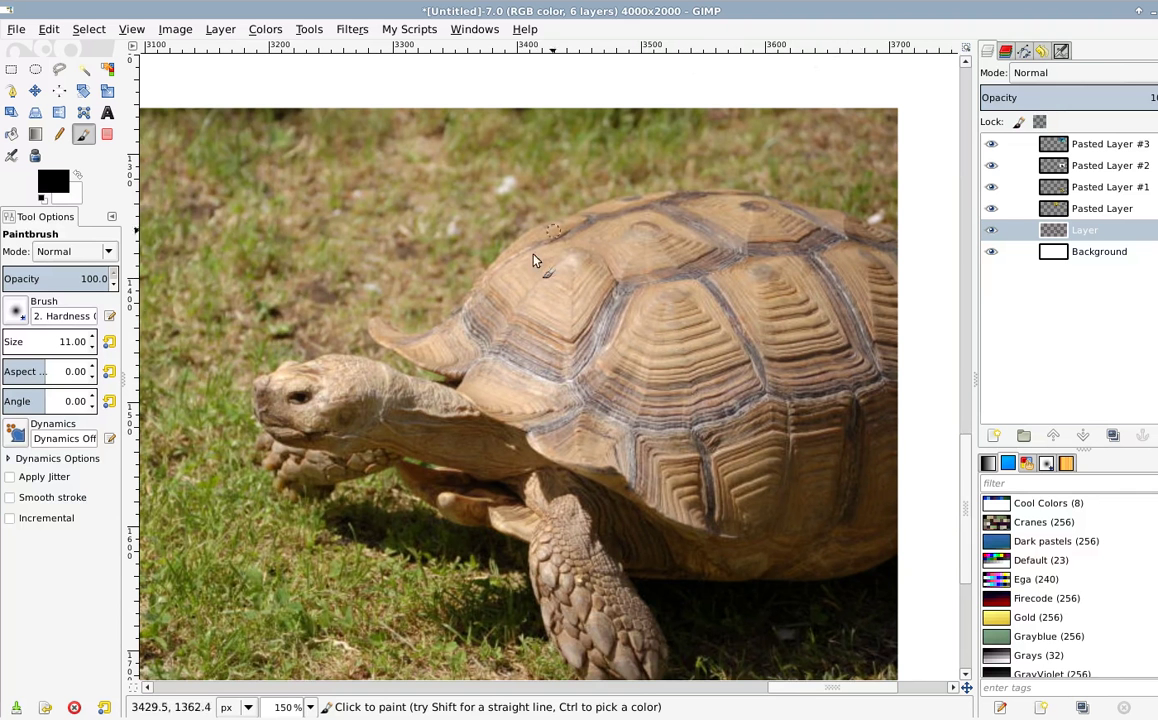
{"action": "scroll", "coordinate": [660, 365], "scroll_direction": "down", "scroll_amount": 3}
{"action": "scroll", "coordinate": [480, 318], "scroll_direction": "right", "scroll_amount": 3}
{"action": "scroll", "coordinate": [600, 400], "scroll_direction": "left", "scroll_amount": 5}
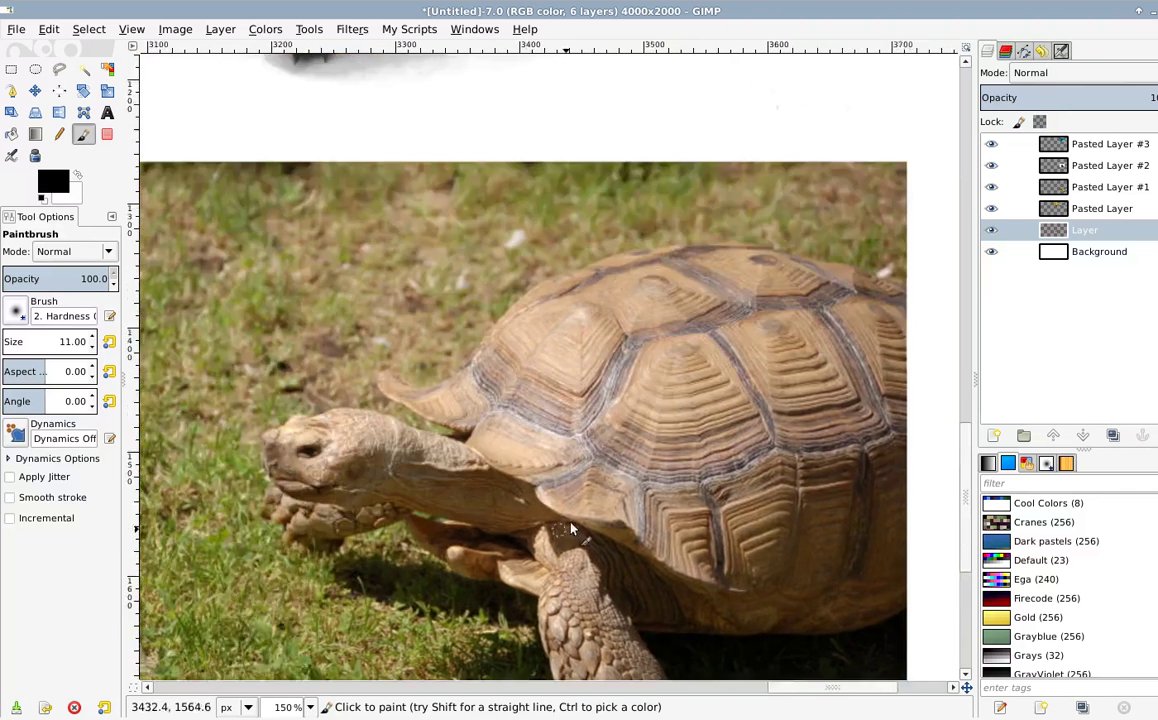
{"action": "scroll", "coordinate": [450, 250], "scroll_direction": "up", "scroll_amount": 10}
{"action": "scroll", "coordinate": [530, 300], "scroll_direction": "left", "scroll_amount": 6}
{"action": "scroll", "coordinate": [531, 297], "scroll_direction": "down", "scroll_amount": 3}
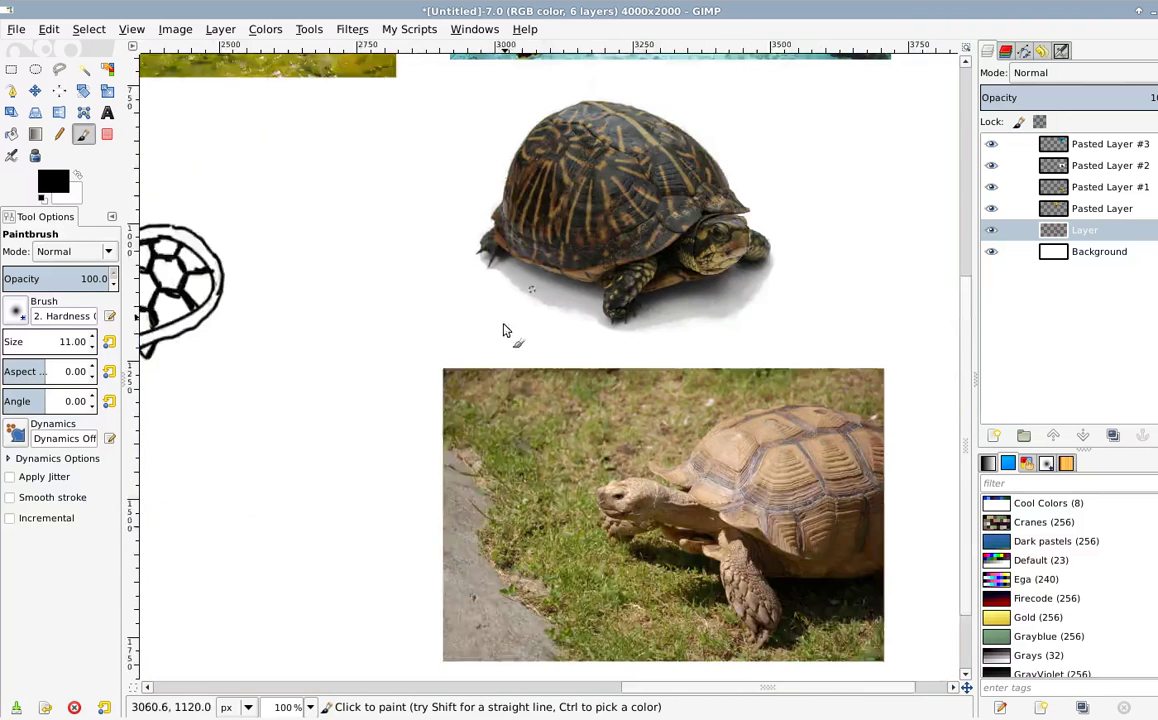
{"action": "scroll", "coordinate": [730, 421], "scroll_direction": "down", "scroll_amount": 2}
{"action": "scroll", "coordinate": [690, 380], "scroll_direction": "right", "scroll_amount": 1}
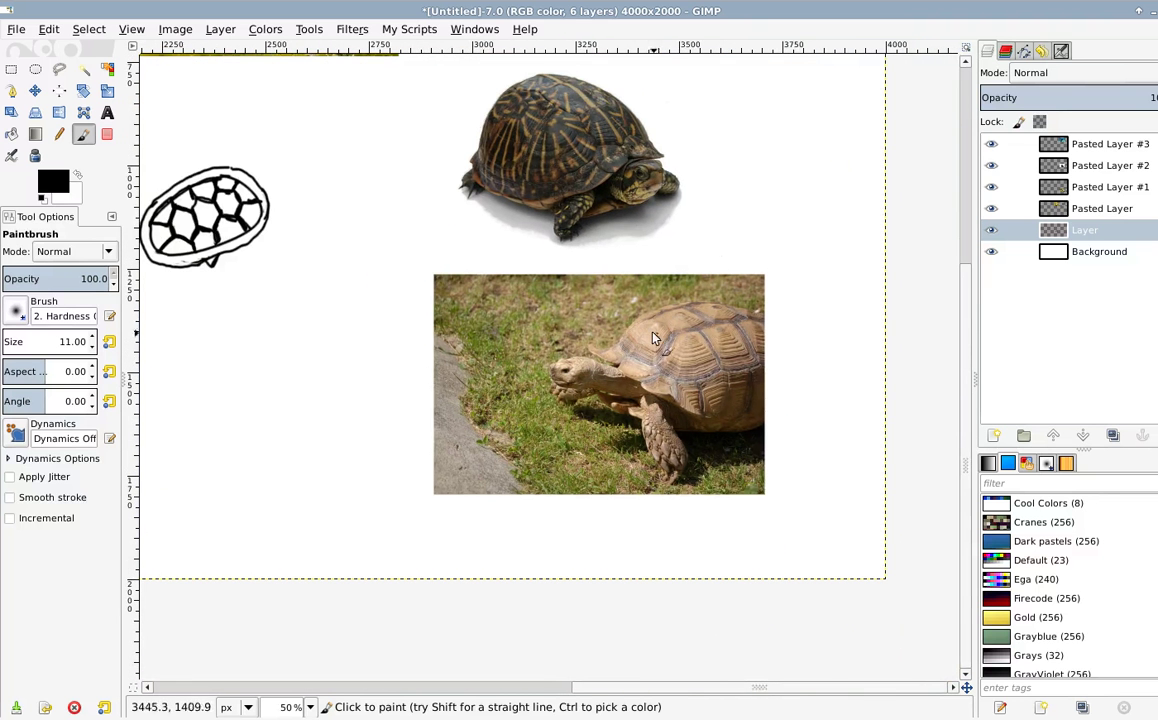
Step: Erase the stray spur at the drawn shell's lower edge and repaint the lower-right stretch of its outer outline
{"action": "scroll", "coordinate": [600, 320], "scroll_direction": "left", "scroll_amount": 6}
{"action": "scroll", "coordinate": [620, 330], "scroll_direction": "up", "scroll_amount": 2}
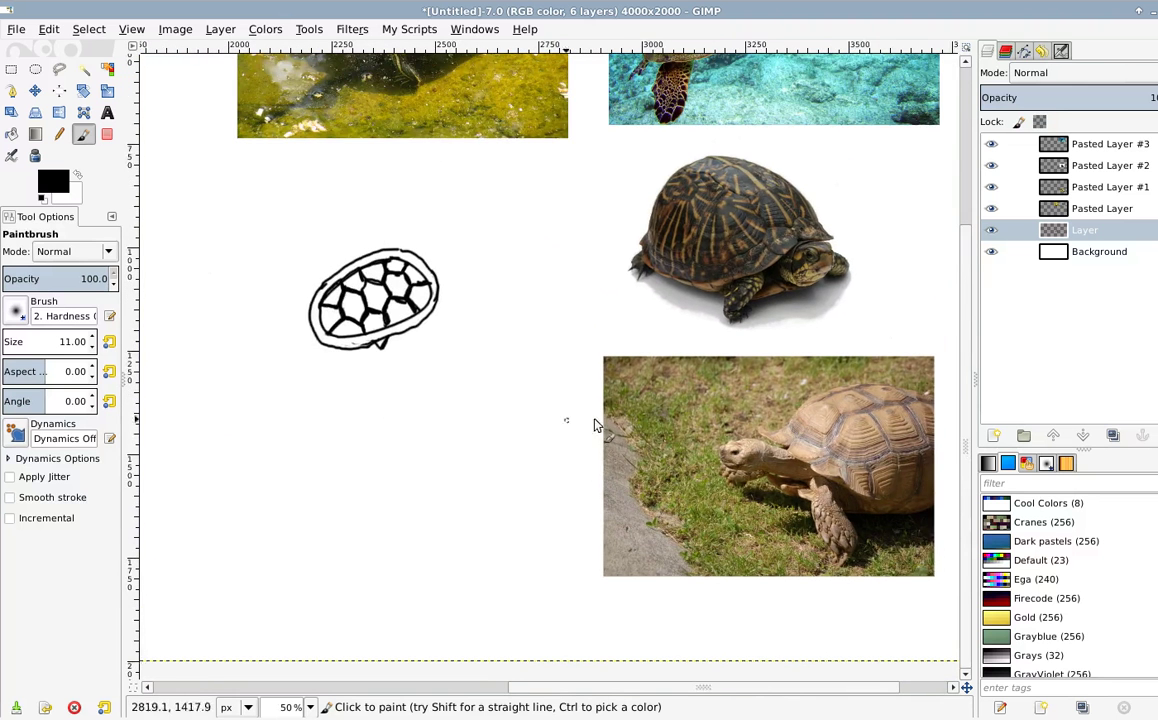
{"action": "scroll", "coordinate": [465, 390], "scroll_direction": "up", "scroll_amount": 1}
{"action": "scroll", "coordinate": [500, 380], "scroll_direction": "left", "scroll_amount": 1}
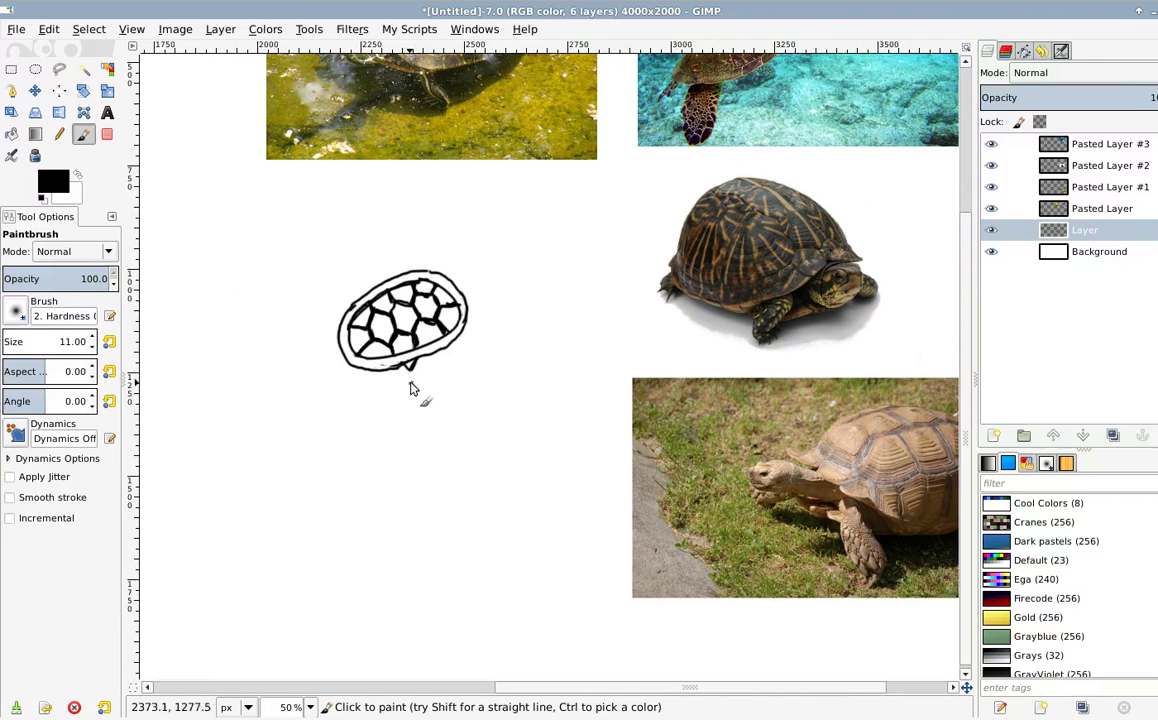
{"action": "scroll", "coordinate": [414, 395], "scroll_direction": "up", "scroll_amount": 1}
{"action": "scroll", "coordinate": [415, 390], "scroll_direction": "up", "scroll_amount": 1}
{"action": "key", "text": "shift+e"}
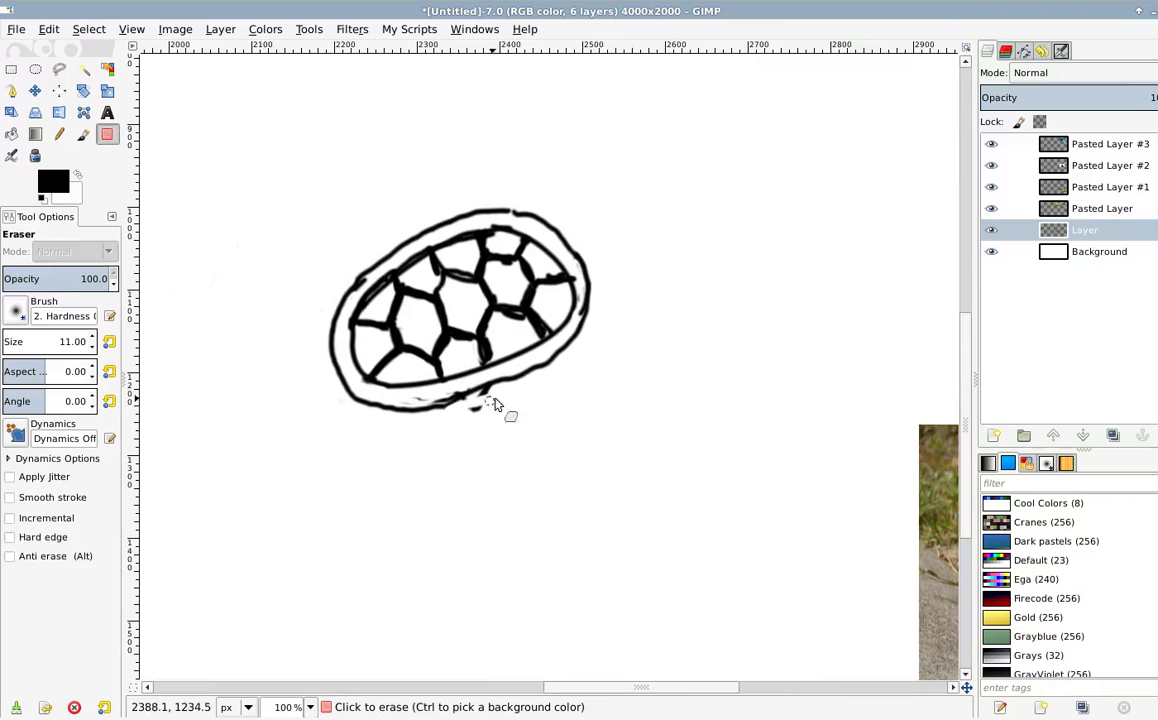
{"action": "key", "text": "p"}
{"action": "key", "text": "shift+e"}
{"action": "key", "text": "p"}
{"action": "mouse_move", "coordinate": [445, 405]}
{"action": "left_mouse_down"}
{"action": "mouse_move", "coordinate": [515, 388]}
{"action": "mouse_move", "coordinate": [577, 338]}
{"action": "left_mouse_up"}
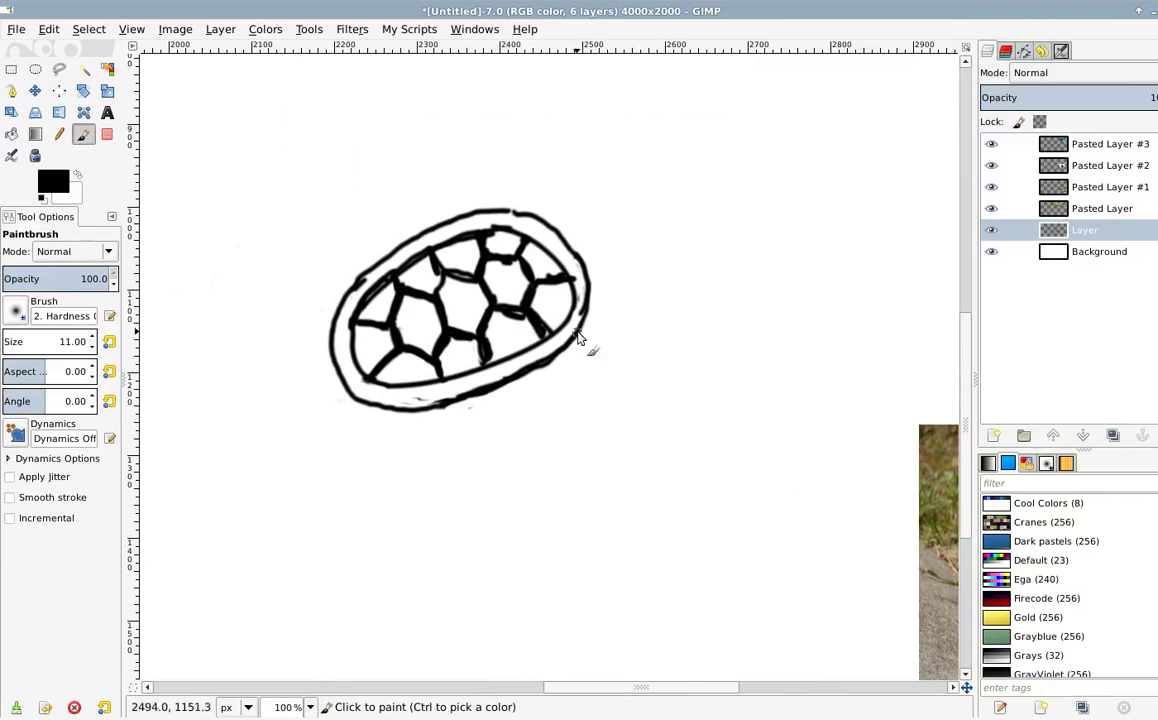
Step: Thicken the tilted shell's outer outline with black strokes along its top, right, upper-left and lower-left edges
{"action": "mouse_move", "coordinate": [470, 214]}
{"action": "left_mouse_down"}
{"action": "mouse_move", "coordinate": [555, 222]}
{"action": "mouse_move", "coordinate": [587, 290]}
{"action": "left_mouse_up"}
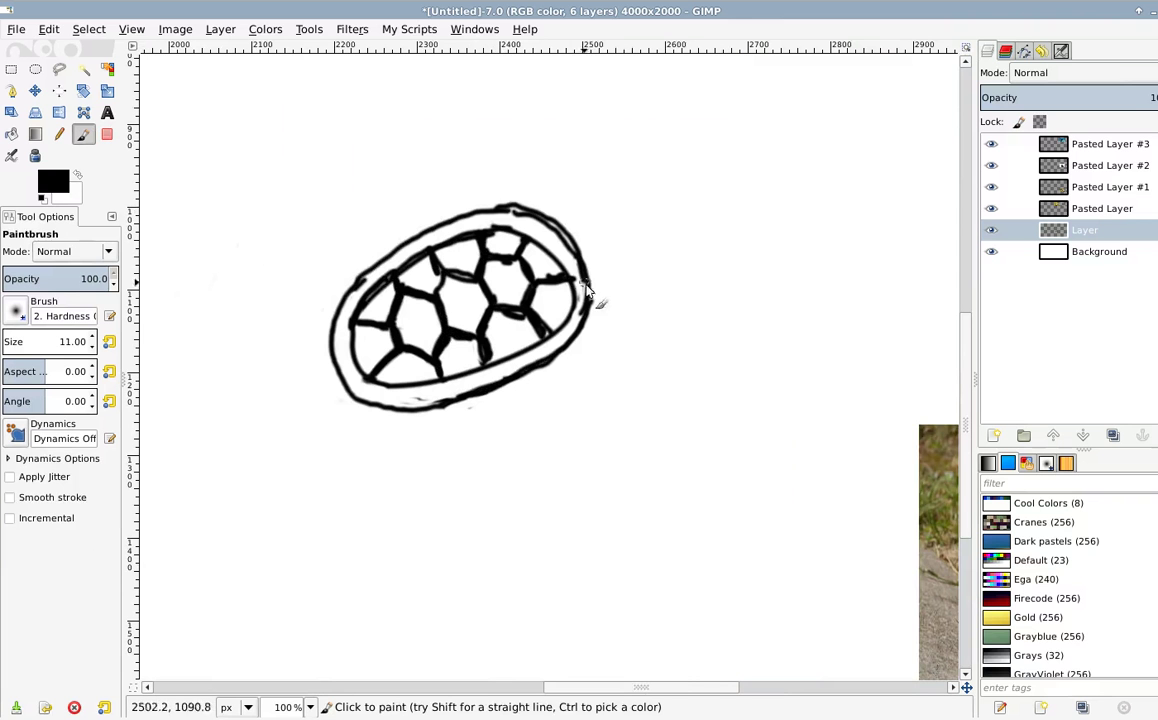
{"action": "mouse_move", "coordinate": [512, 206]}
{"action": "left_mouse_down"}
{"action": "mouse_move", "coordinate": [491, 216]}
{"action": "mouse_move", "coordinate": [458, 207]}
{"action": "mouse_move", "coordinate": [385, 240]}
{"action": "mouse_move", "coordinate": [340, 328]}
{"action": "left_mouse_up"}
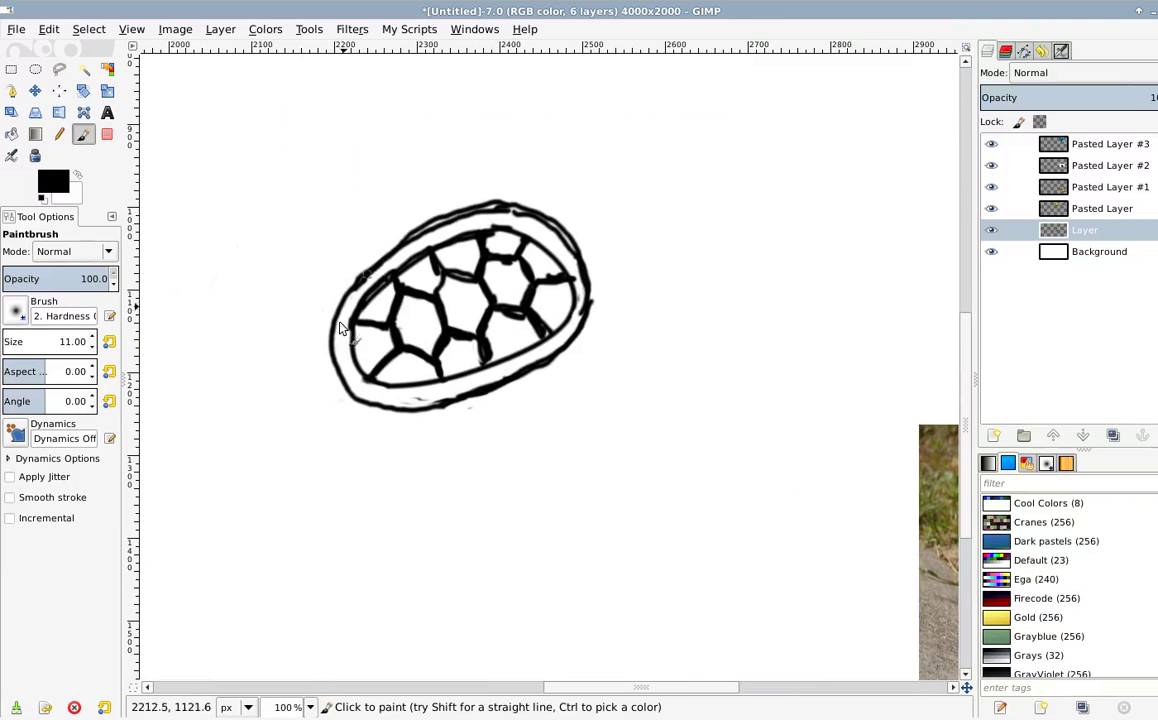
{"action": "mouse_move", "coordinate": [364, 268]}
{"action": "left_mouse_down"}
{"action": "mouse_move", "coordinate": [334, 338]}
{"action": "mouse_move", "coordinate": [532, 325]}
{"action": "left_mouse_up"}
{"action": "scroll", "coordinate": [334, 328], "scroll_direction": "down", "scroll_amount": 3}
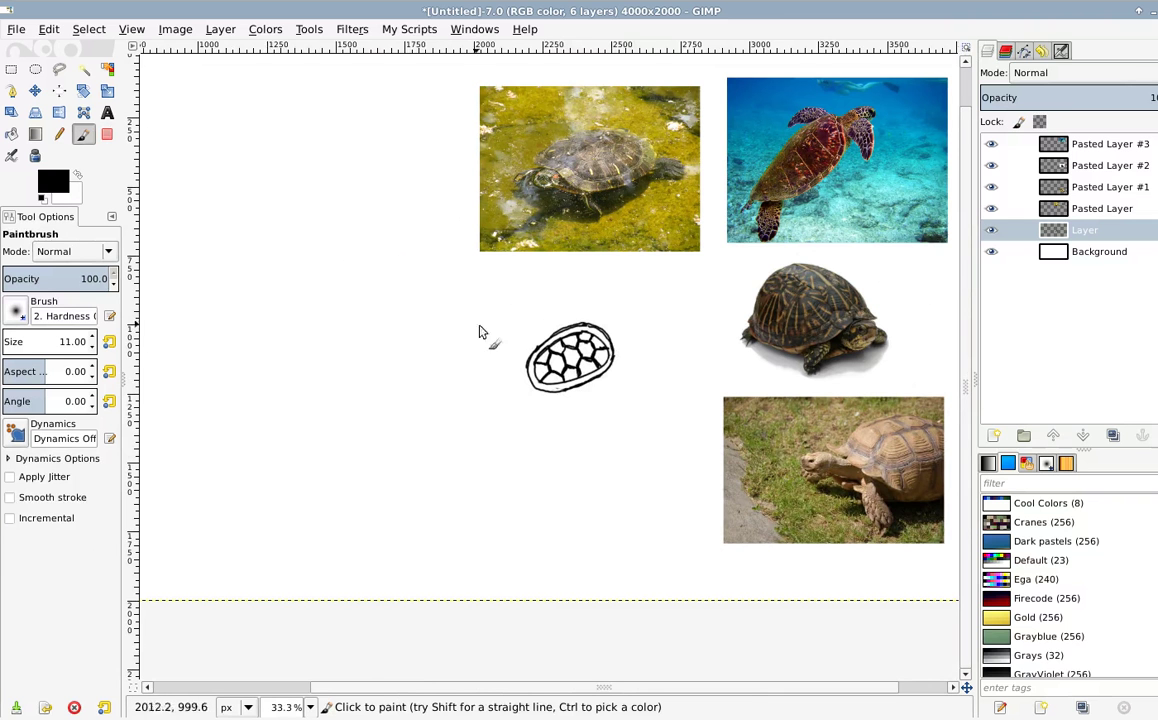
{"action": "left_click_drag", "start_coordinate": [549, 350], "coordinate": [454, 339]}
{"action": "scroll", "coordinate": [458, 336], "scroll_direction": "up", "scroll_amount": 3}
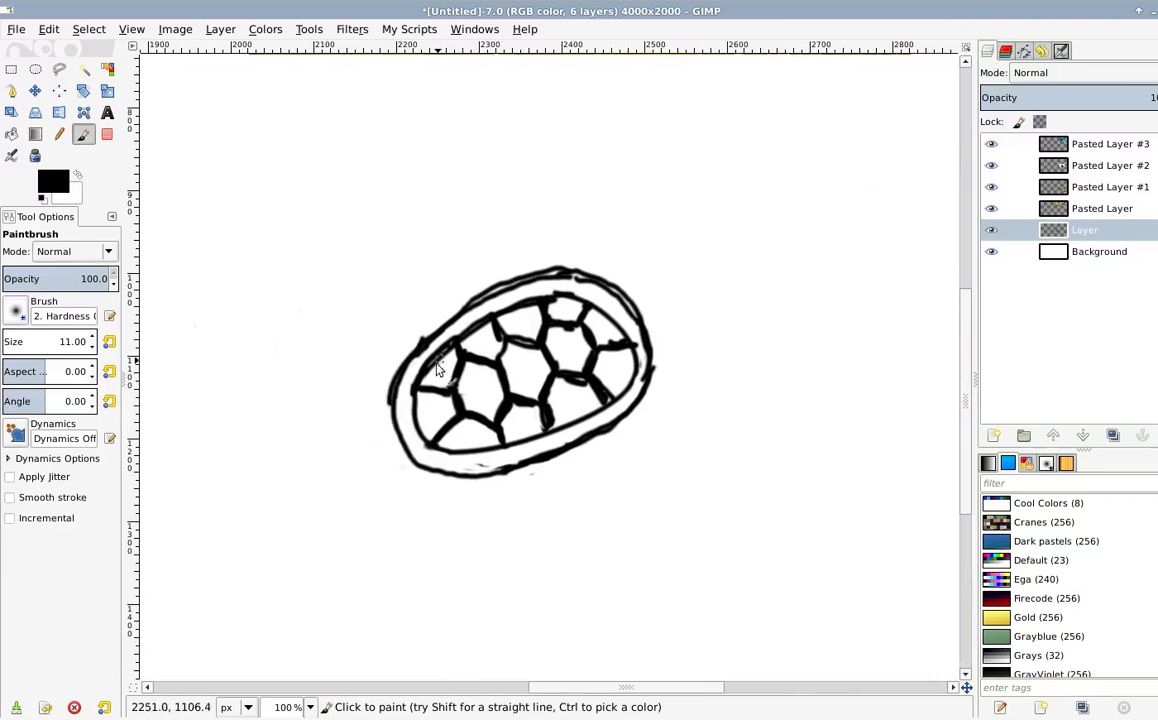
{"action": "mouse_move", "coordinate": [388, 400]}
{"action": "left_mouse_down"}
{"action": "mouse_move", "coordinate": [421, 466]}
{"action": "mouse_move", "coordinate": [488, 481]}
{"action": "left_mouse_up"}
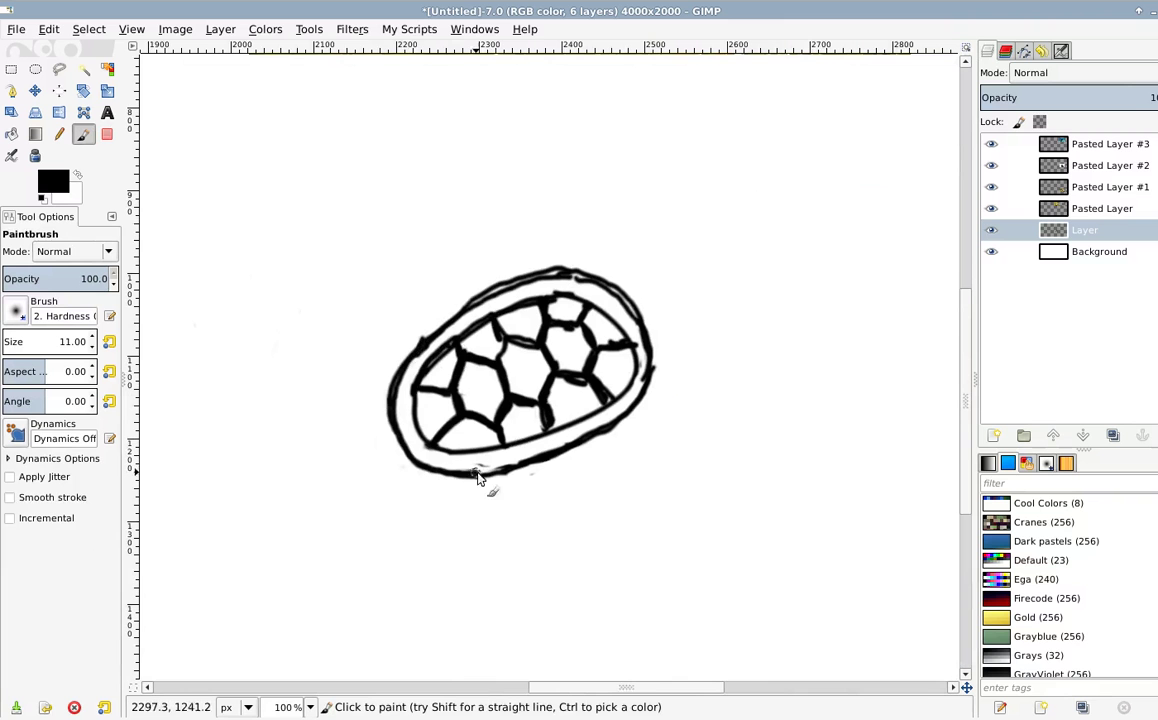
Step: Paint an upright oval shell with a second oval inside it as a rim, in the blank area beside the tilted shell
{"action": "scroll", "coordinate": [464, 320], "scroll_direction": "down", "scroll_amount": 2}
{"action": "scroll", "coordinate": [329, 277], "scroll_direction": "left", "scroll_amount": 3}
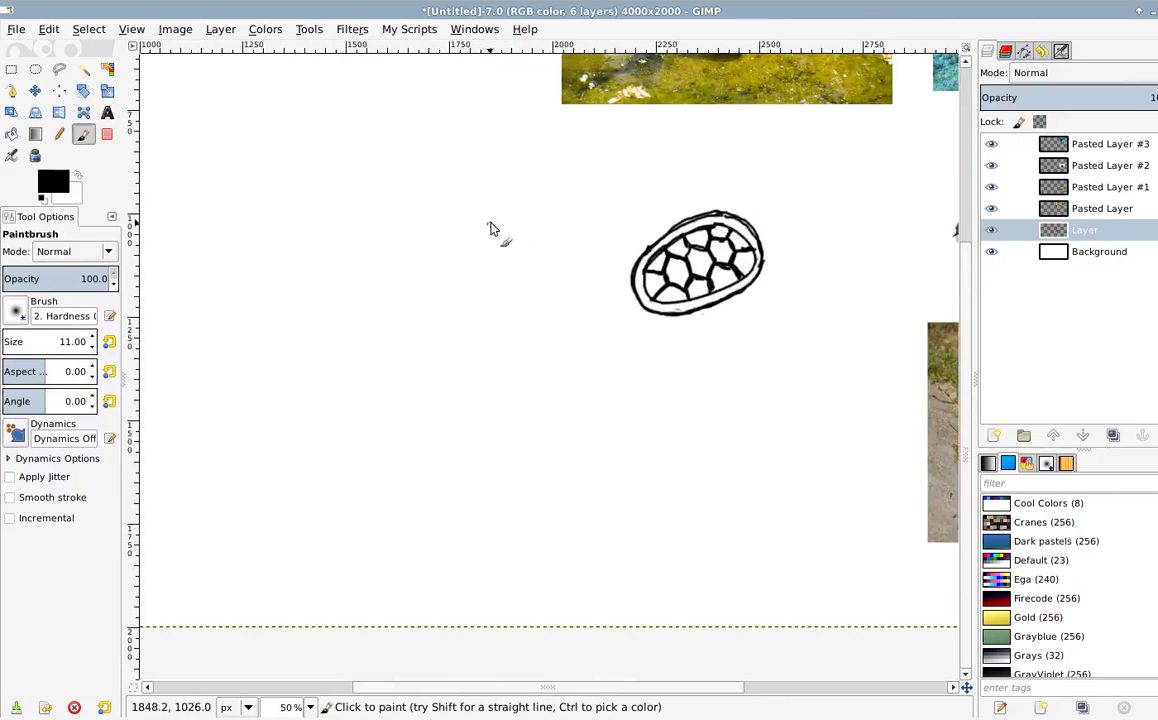
{"action": "scroll", "coordinate": [465, 233], "scroll_direction": "up", "scroll_amount": 1}
{"action": "mouse_move", "coordinate": [462, 222]}
{"action": "left_mouse_down"}
{"action": "mouse_move", "coordinate": [432, 242]}
{"action": "mouse_move", "coordinate": [418, 295]}
{"action": "mouse_move", "coordinate": [425, 337]}
{"action": "mouse_move", "coordinate": [457, 361]}
{"action": "mouse_move", "coordinate": [500, 346]}
{"action": "mouse_move", "coordinate": [520, 310]}
{"action": "mouse_move", "coordinate": [514, 235]}
{"action": "mouse_move", "coordinate": [496, 214]}
{"action": "mouse_move", "coordinate": [454, 213]}
{"action": "mouse_move", "coordinate": [427, 241]}
{"action": "mouse_move", "coordinate": [471, 209]}
{"action": "mouse_move", "coordinate": [429, 252]}
{"action": "mouse_move", "coordinate": [469, 199]}
{"action": "mouse_move", "coordinate": [429, 231]}
{"action": "mouse_move", "coordinate": [445, 251]}
{"action": "mouse_move", "coordinate": [432, 259]}
{"action": "mouse_move", "coordinate": [433, 329]}
{"action": "mouse_move", "coordinate": [471, 348]}
{"action": "mouse_move", "coordinate": [511, 293]}
{"action": "left_mouse_up"}
{"action": "key", "text": "shift+e"}
{"action": "key", "text": "p"}
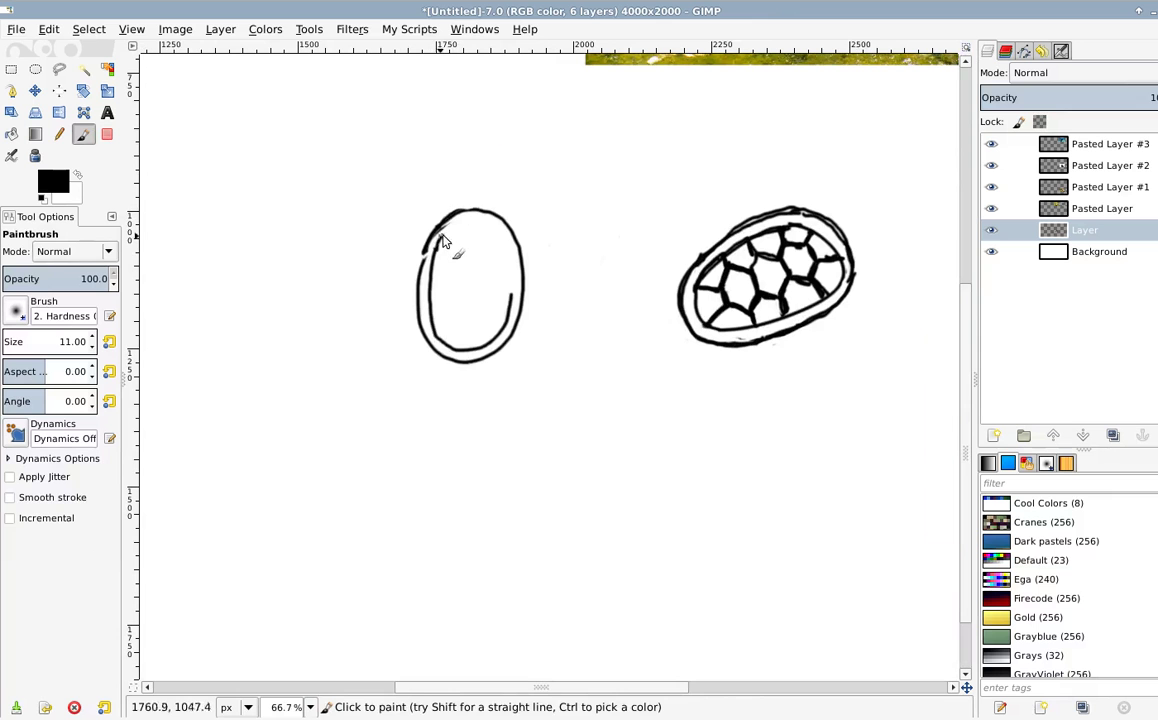
{"action": "mouse_move", "coordinate": [447, 243]}
{"action": "left_mouse_down"}
{"action": "mouse_move", "coordinate": [453, 231]}
{"action": "mouse_move", "coordinate": [501, 240]}
{"action": "left_mouse_up"}
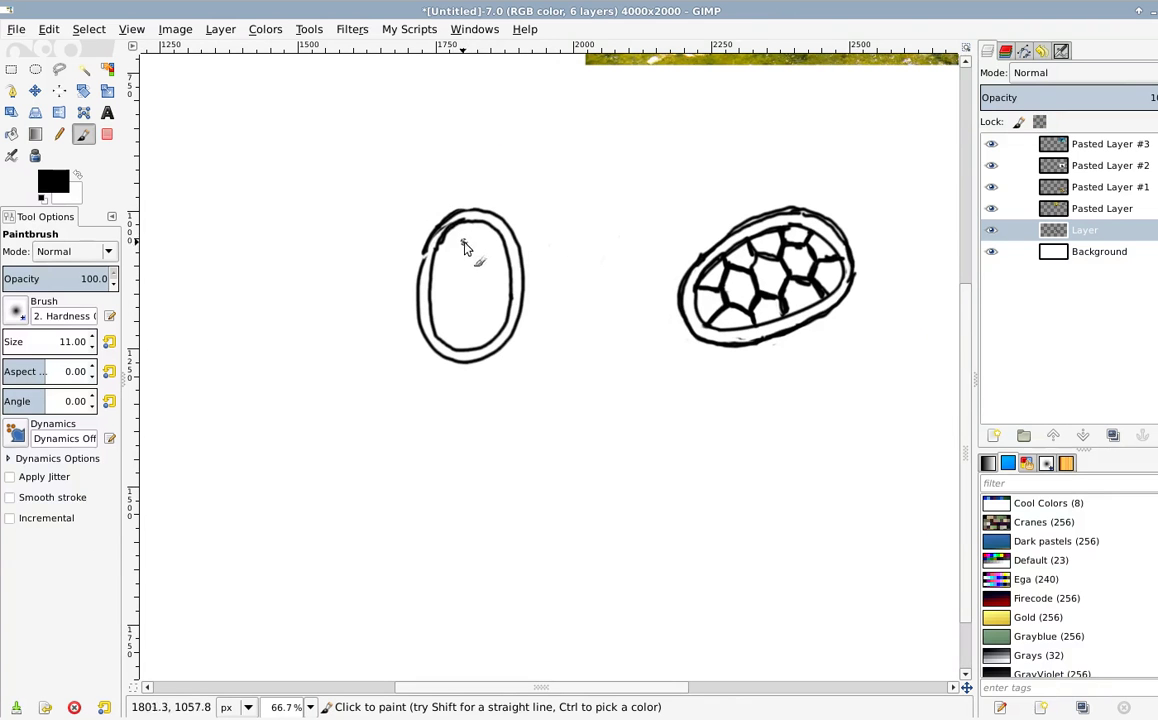
Step: Paint a vertical column of hexagonal plates down the upright shell's centre, with short seams joining them to the rim
{"action": "left_click_drag", "start_coordinate": [463, 245], "coordinate": [480, 248]}
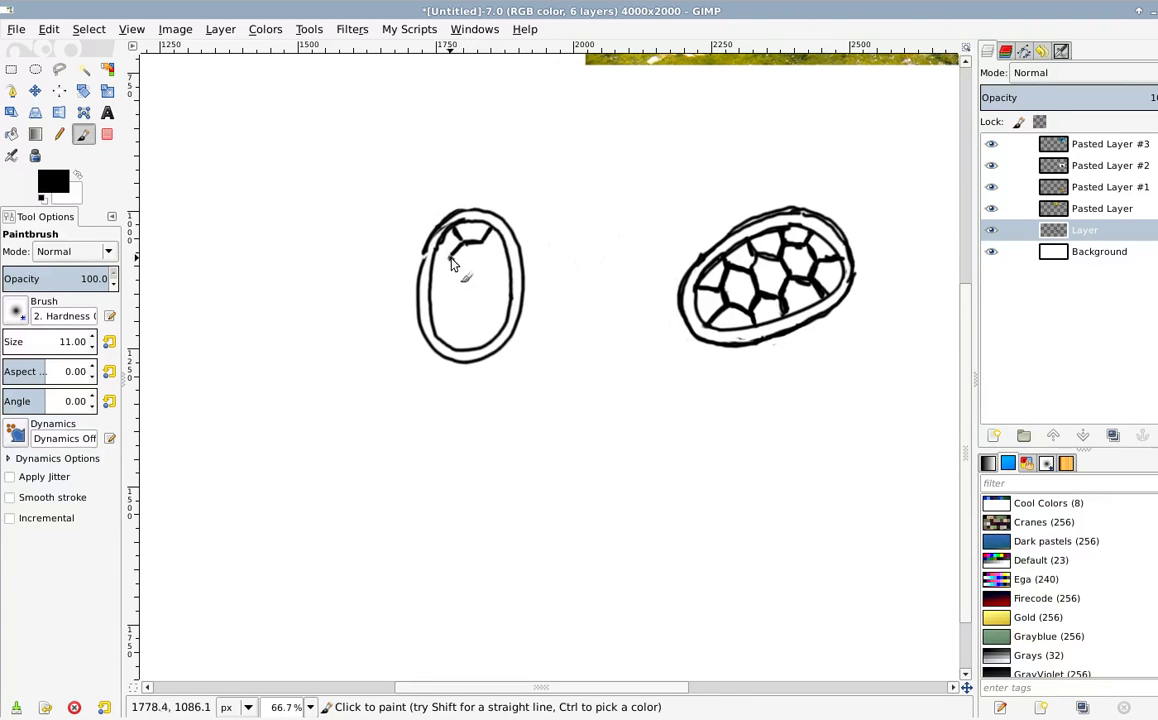
{"action": "left_click_drag", "start_coordinate": [460, 266], "coordinate": [480, 258]}
{"action": "key", "text": "shift+e"}
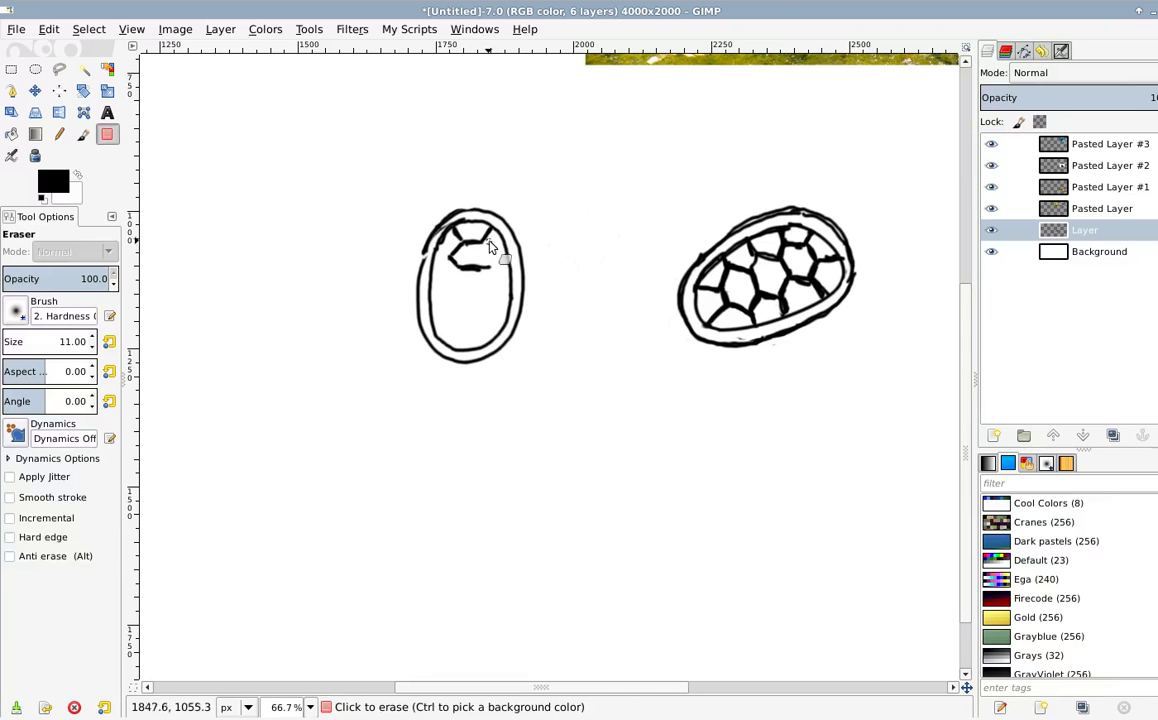
{"action": "key", "text": "p"}
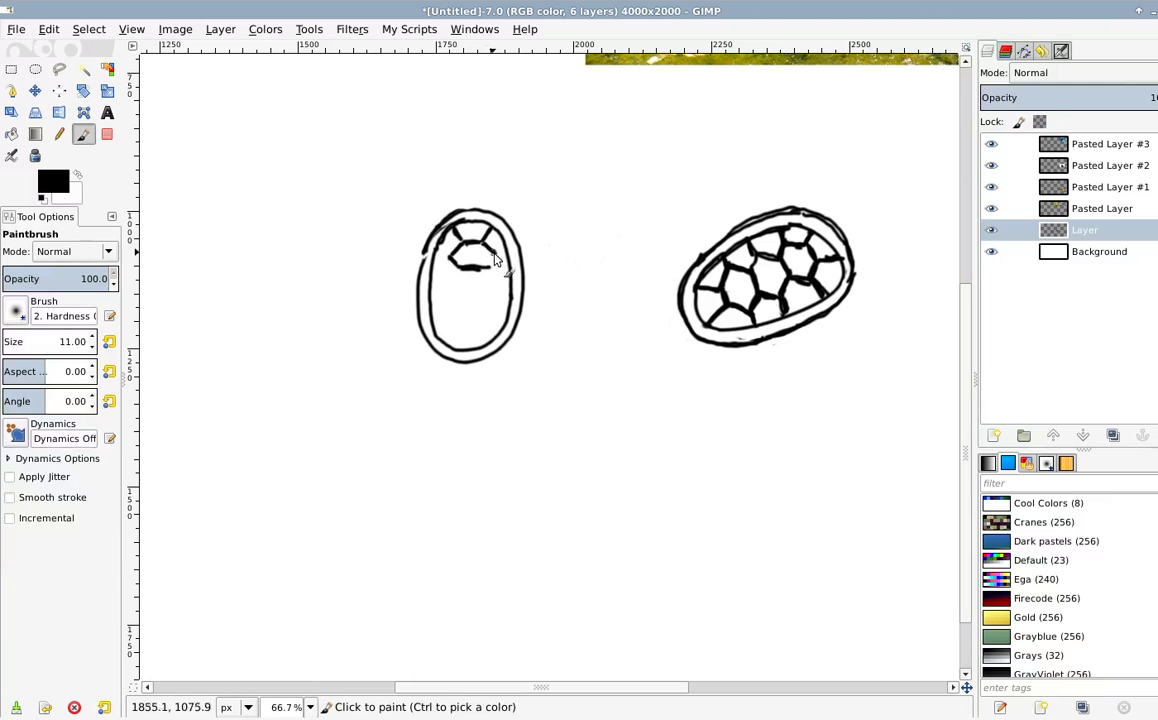
{"action": "mouse_move", "coordinate": [494, 253]}
{"action": "left_mouse_down"}
{"action": "mouse_move", "coordinate": [456, 268]}
{"action": "mouse_move", "coordinate": [448, 281]}
{"action": "mouse_move", "coordinate": [462, 292]}
{"action": "mouse_move", "coordinate": [484, 292]}
{"action": "mouse_move", "coordinate": [484, 271]}
{"action": "mouse_move", "coordinate": [494, 291]}
{"action": "mouse_move", "coordinate": [459, 293]}
{"action": "mouse_move", "coordinate": [448, 315]}
{"action": "mouse_move", "coordinate": [450, 304]}
{"action": "mouse_move", "coordinate": [456, 318]}
{"action": "mouse_move", "coordinate": [491, 302]}
{"action": "left_mouse_up"}
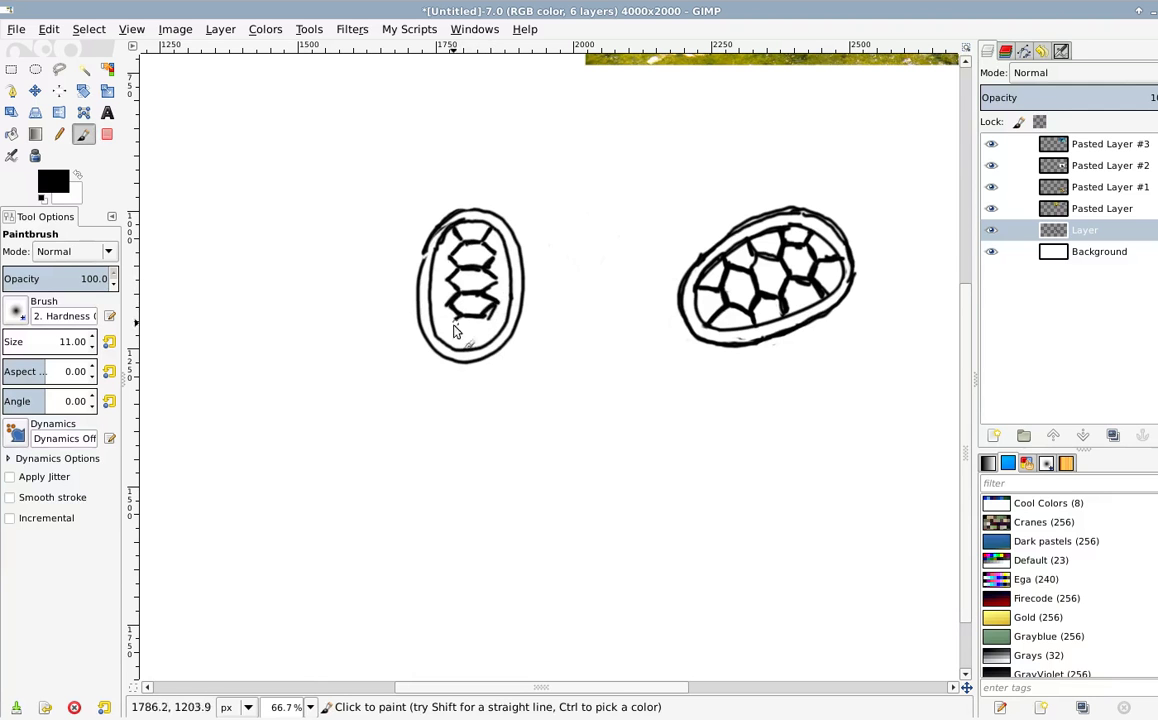
{"action": "mouse_move", "coordinate": [448, 334]}
{"action": "left_mouse_down"}
{"action": "mouse_move", "coordinate": [461, 317]}
{"action": "mouse_move", "coordinate": [501, 336]}
{"action": "left_mouse_up"}
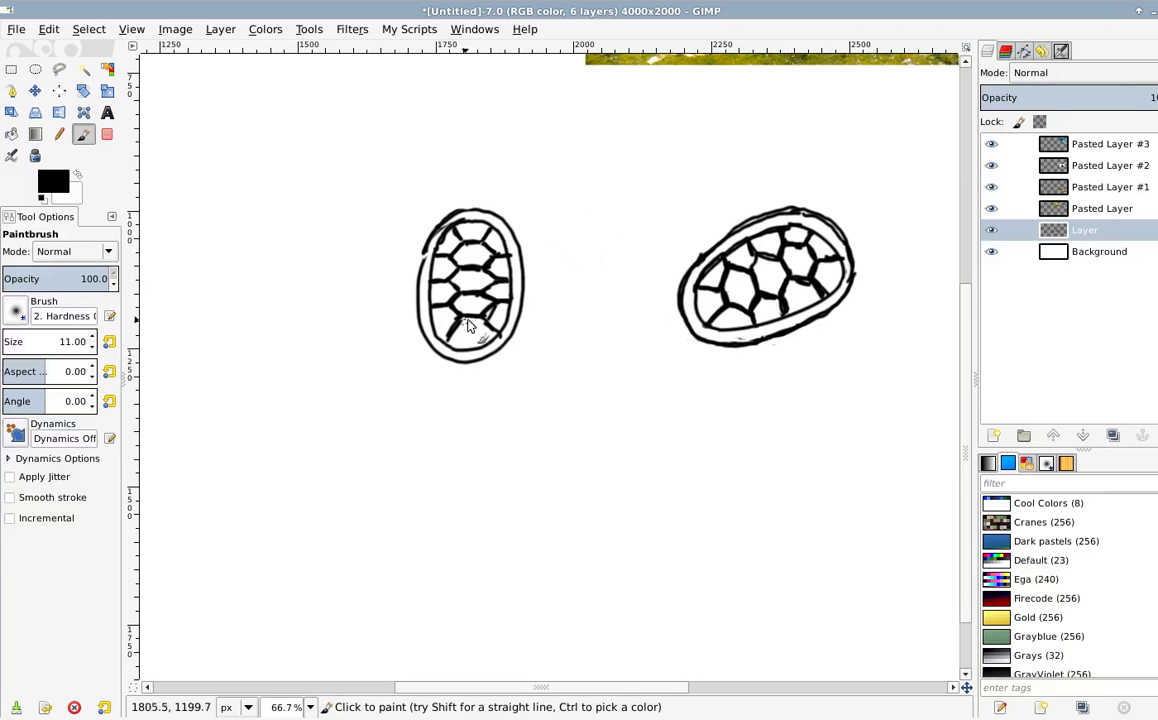
Step: Tidy the upright shell by reworking its lower plate seams and cleaning the doubled strokes on its upper-left outline
{"action": "key", "text": "shift+e"}
{"action": "key", "text": "p"}
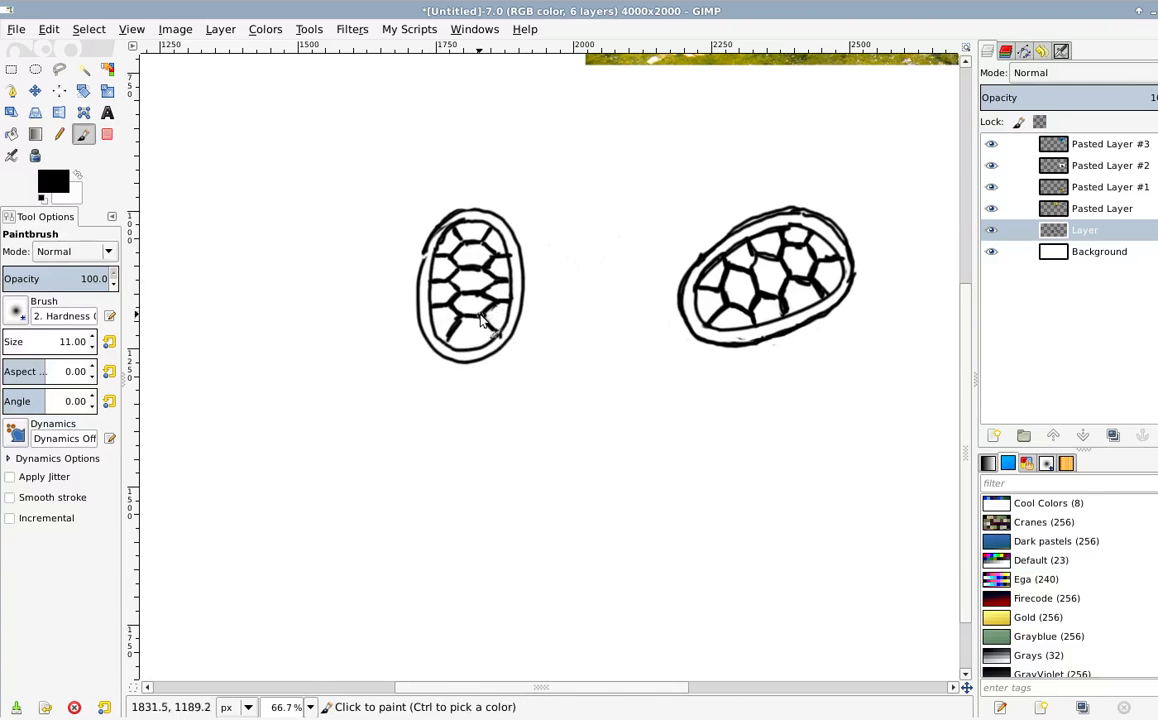
{"action": "key", "text": "shift+e"}
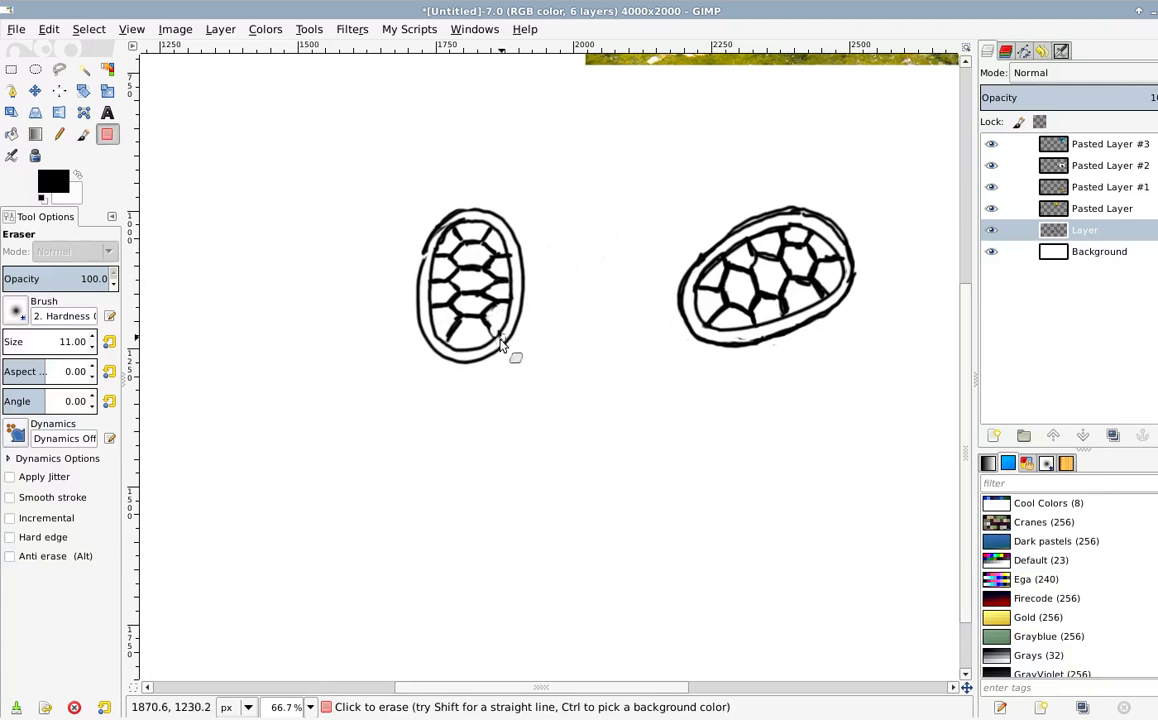
{"action": "mouse_move", "coordinate": [500, 338]}
{"action": "left_mouse_down"}
{"action": "mouse_move", "coordinate": [494, 296]}
{"action": "mouse_move", "coordinate": [494, 339]}
{"action": "left_mouse_up"}
{"action": "key", "text": "p"}
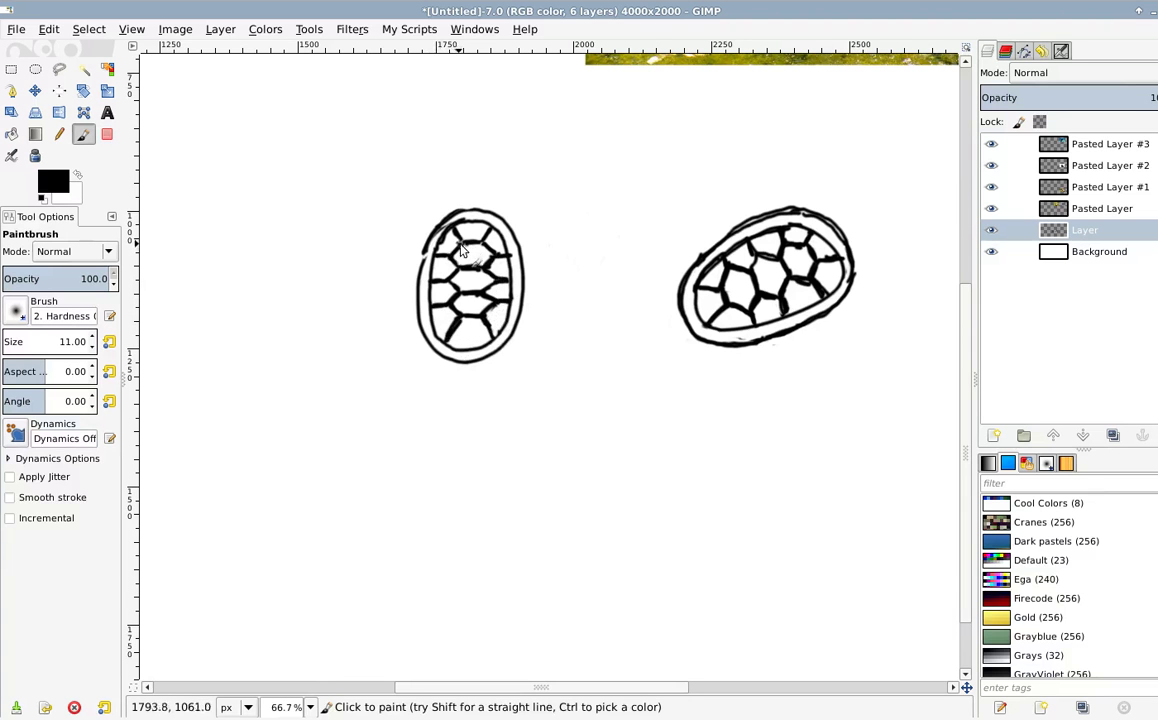
{"action": "key", "text": "shift+e"}
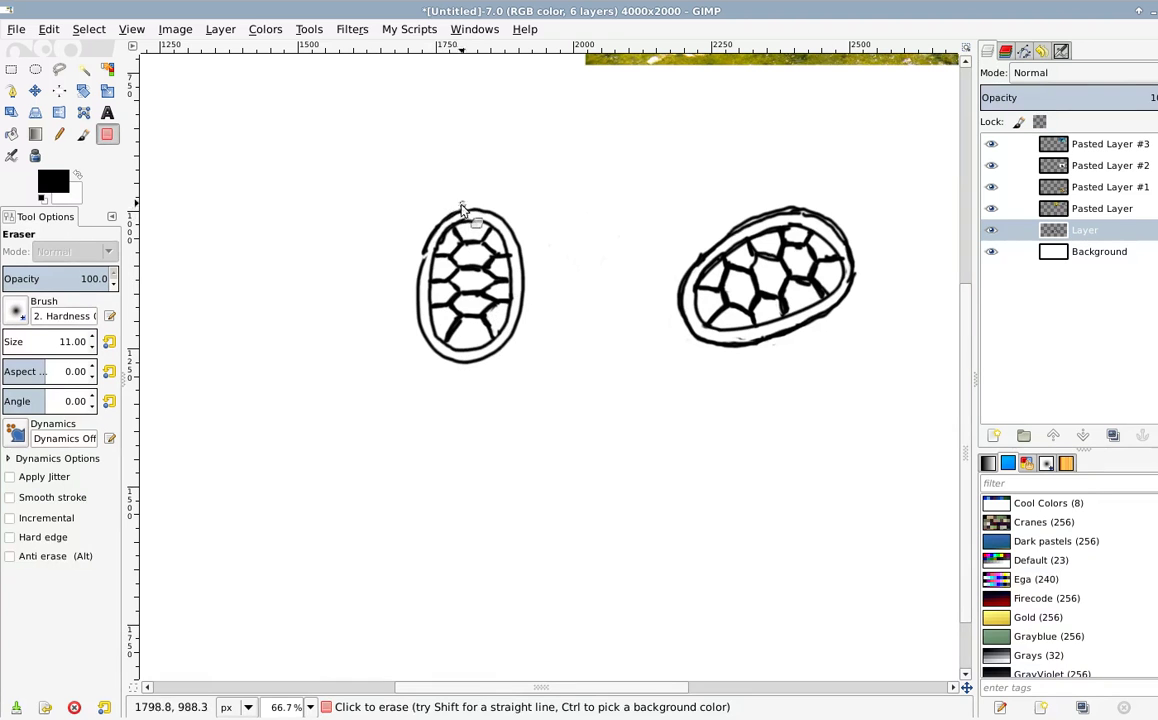
{"action": "key", "text": "p"}
Step: Compare the plate layout of both drawn shells with the pond turtle photo's shell
{"action": "scroll", "coordinate": [422, 255], "scroll_direction": "up", "scroll_amount": 6}
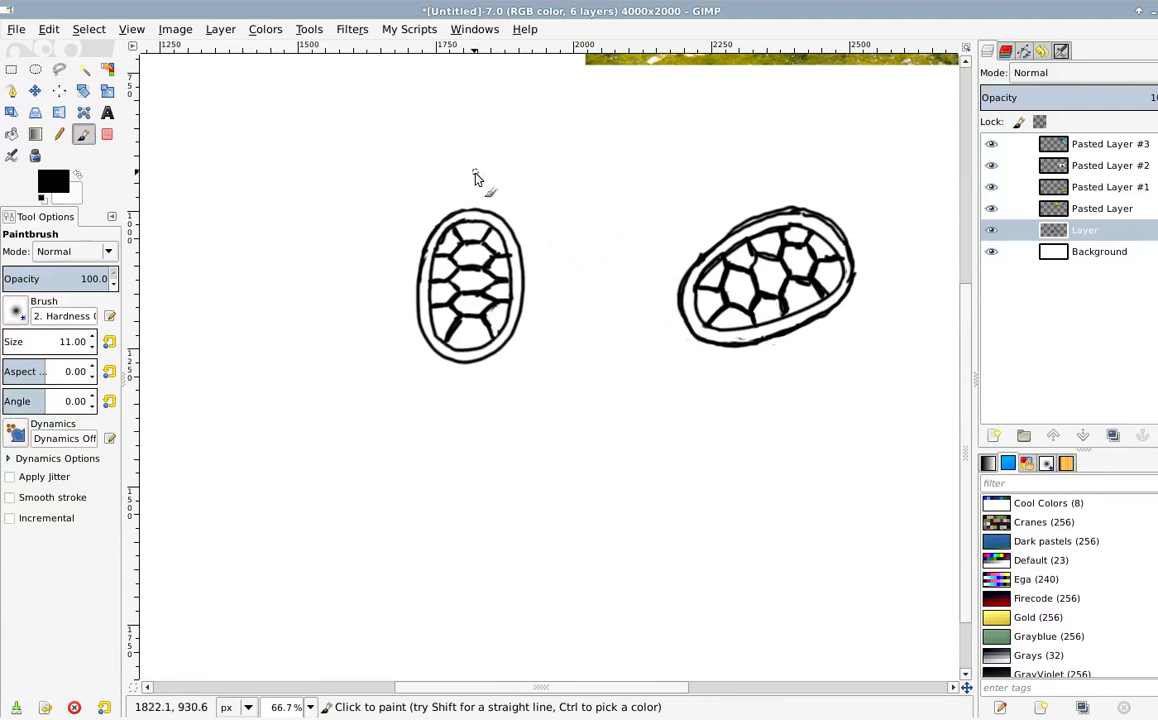
{"action": "scroll", "coordinate": [473, 176], "scroll_direction": "right", "scroll_amount": 4}
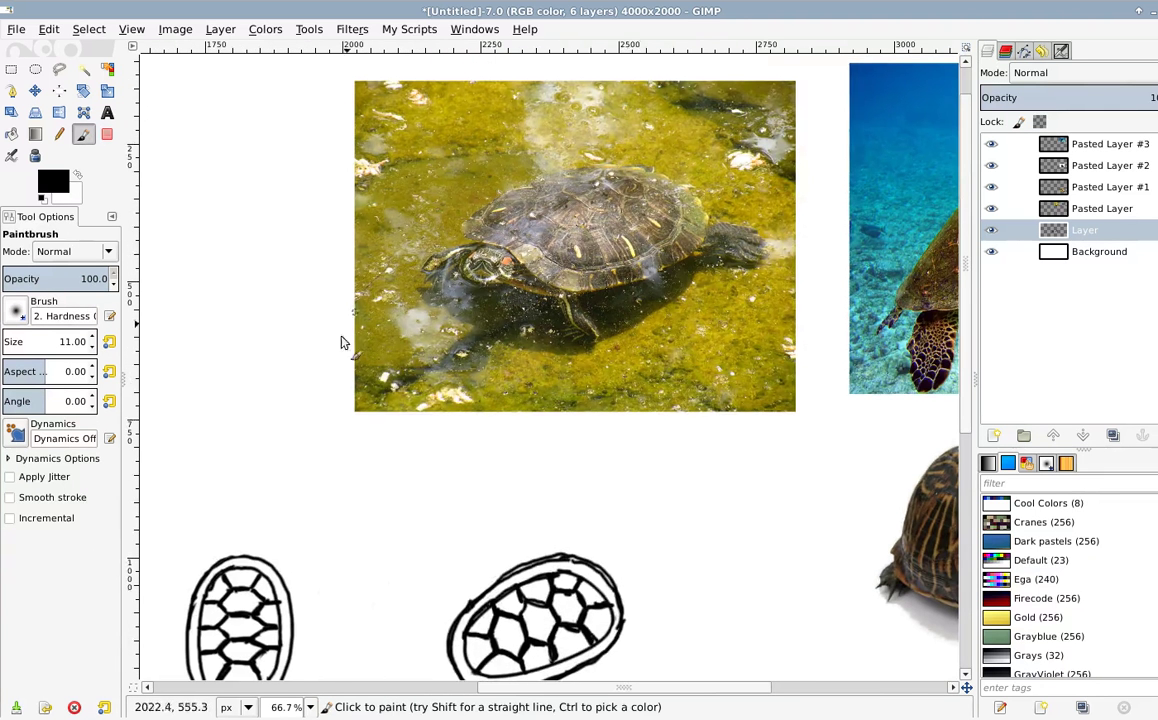
{"action": "scroll", "coordinate": [335, 420], "scroll_direction": "down", "scroll_amount": 4}
{"action": "scroll", "coordinate": [335, 420], "scroll_direction": "left", "scroll_amount": 3}
{"action": "scroll", "coordinate": [540, 345], "scroll_direction": "up", "scroll_amount": 3}
{"action": "scroll", "coordinate": [540, 345], "scroll_direction": "right", "scroll_amount": 4}
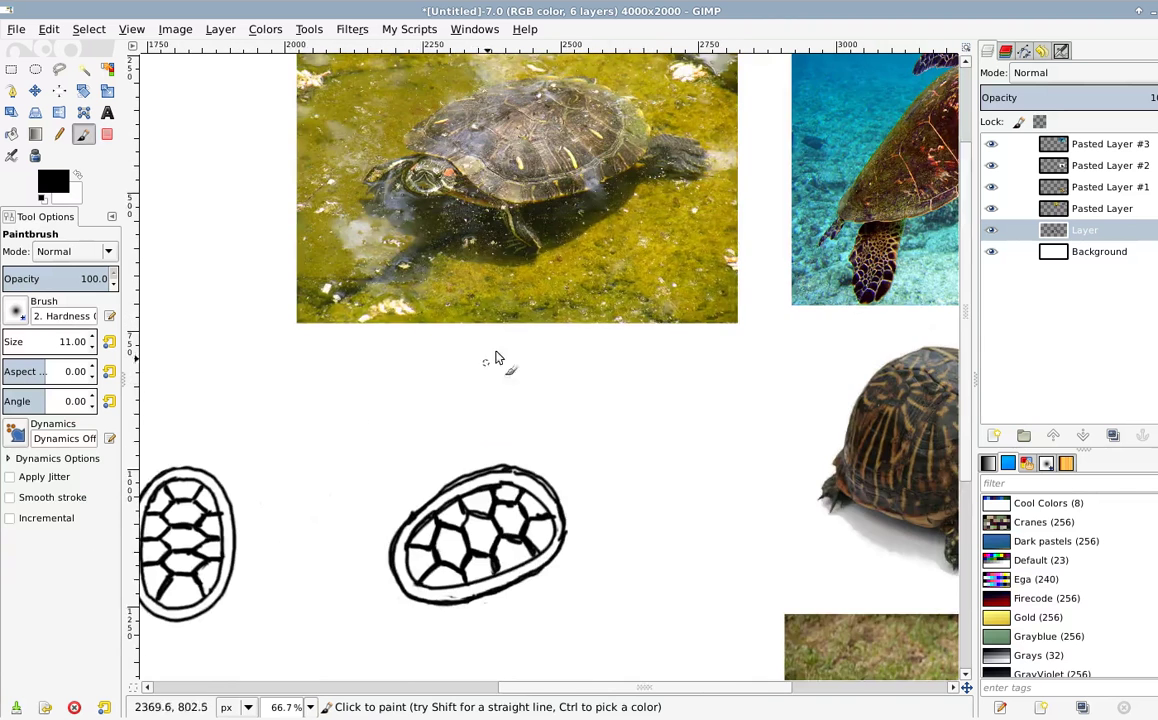
{"action": "scroll", "coordinate": [292, 458], "scroll_direction": "down", "scroll_amount": 3}
{"action": "scroll", "coordinate": [292, 458], "scroll_direction": "left", "scroll_amount": 3}
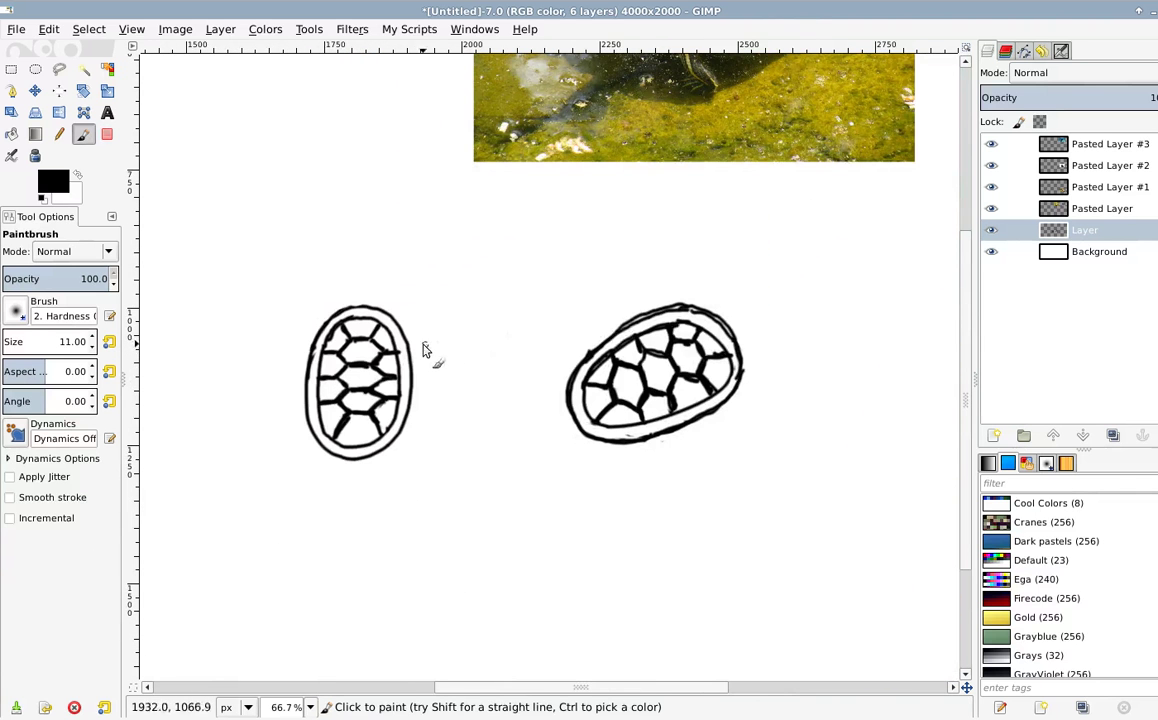
Step: Retouch the side seams between the plates and the rim on the upright shell's right half
{"action": "key", "text": "shift+e"}
{"action": "left_click_drag", "start_coordinate": [397, 351], "coordinate": [396, 345]}
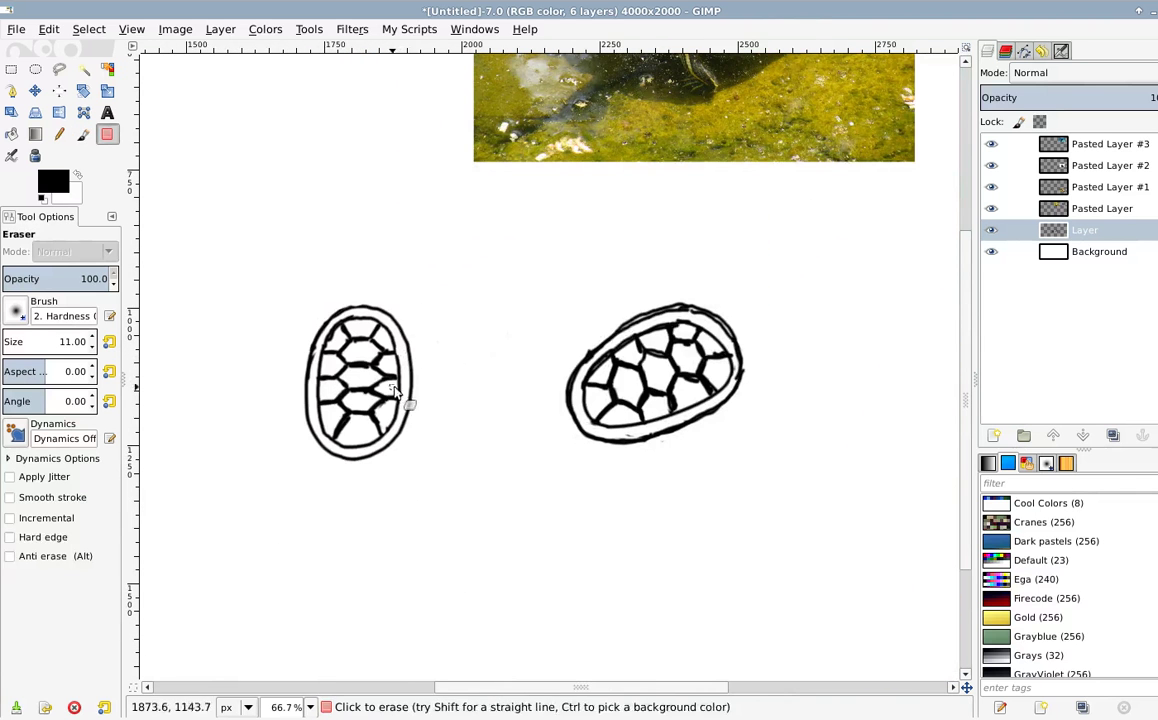
{"action": "key", "text": "p"}
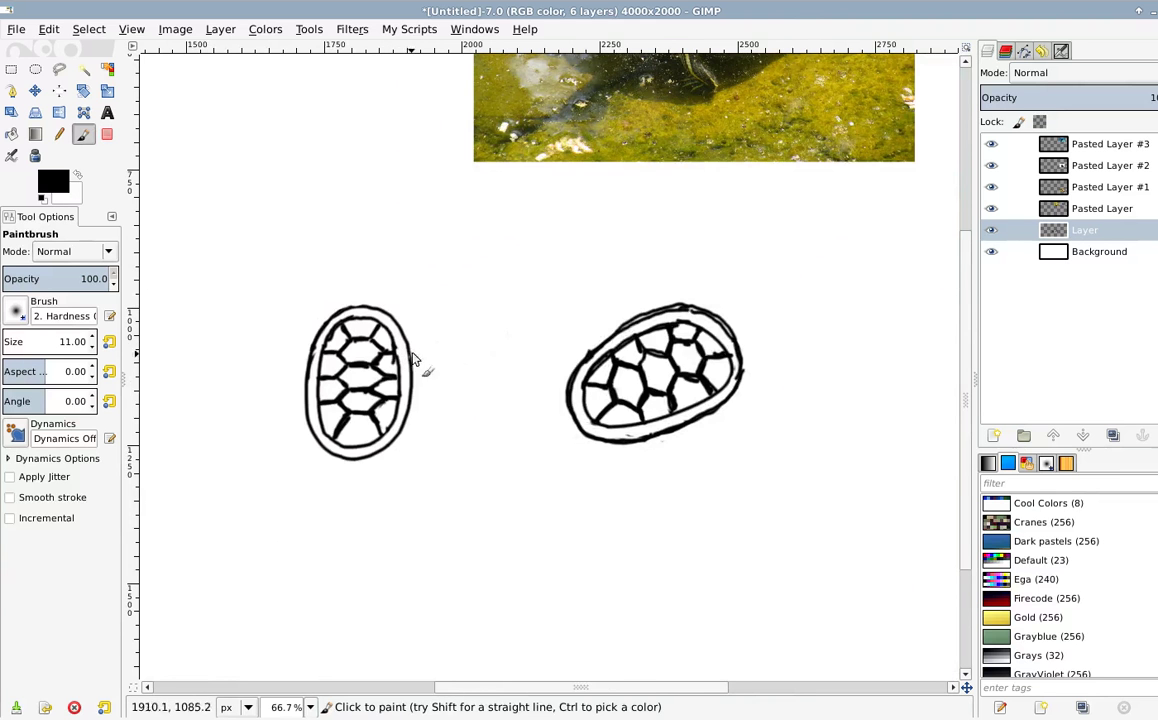
Step: Compare the upright and tilted drawn shells with each other and with the shells in the reference photos
{"action": "scroll", "coordinate": [430, 318], "scroll_direction": "down", "scroll_amount": 1}
{"action": "scroll", "coordinate": [430, 318], "scroll_direction": "left", "scroll_amount": 1}
{"action": "scroll", "coordinate": [430, 318], "scroll_direction": "up", "scroll_amount": 3}
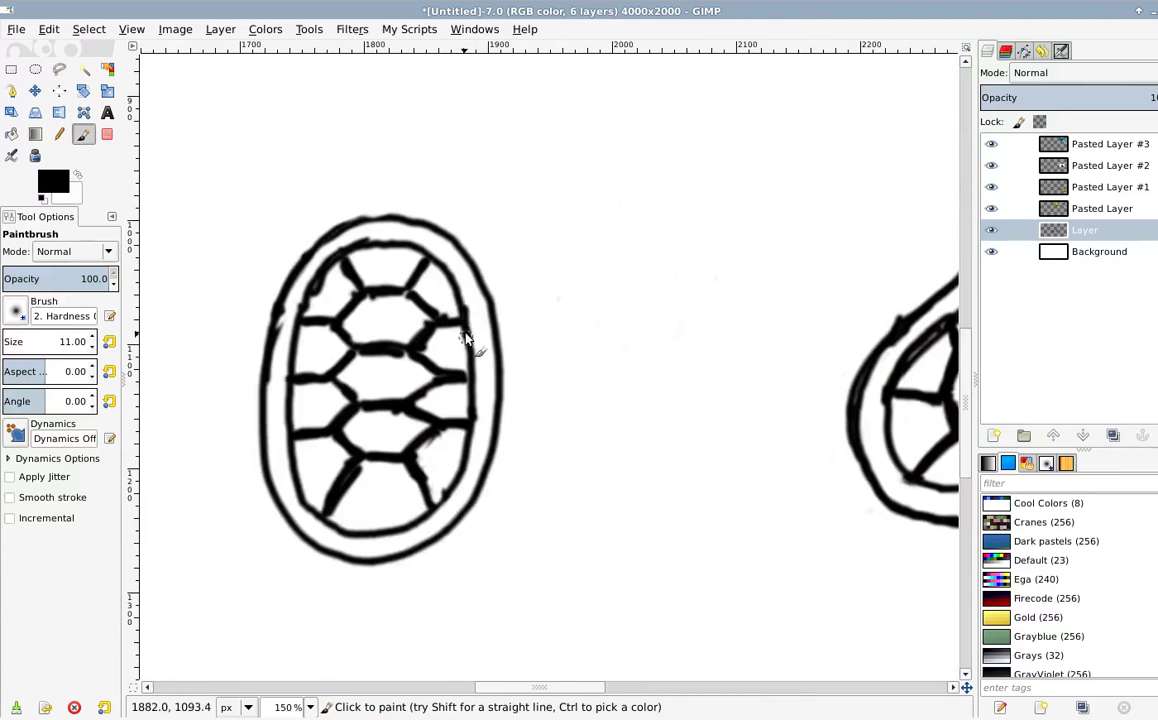
{"action": "scroll", "coordinate": [421, 300], "scroll_direction": "down", "scroll_amount": 2}
{"action": "scroll", "coordinate": [500, 272], "scroll_direction": "down", "scroll_amount": 3}
{"action": "scroll", "coordinate": [646, 414], "scroll_direction": "up", "scroll_amount": 1}
{"action": "scroll", "coordinate": [646, 414], "scroll_direction": "right", "scroll_amount": 2}
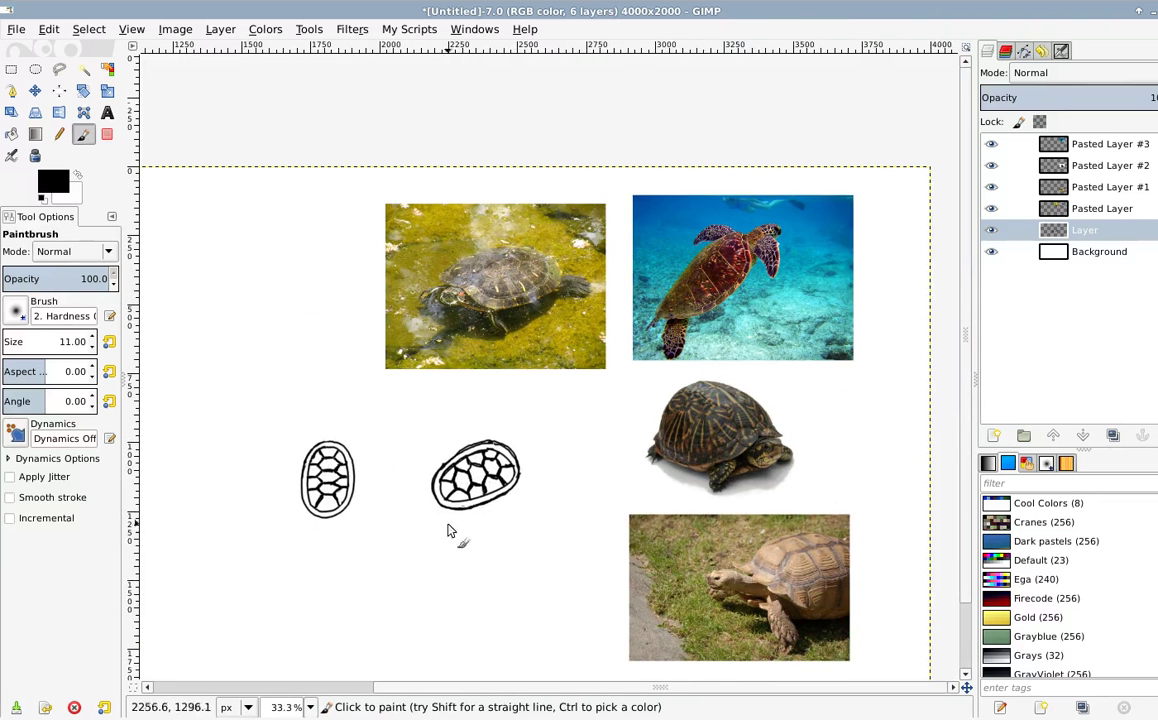
{"action": "left_click_drag", "start_coordinate": [422, 532], "coordinate": [533, 479]}
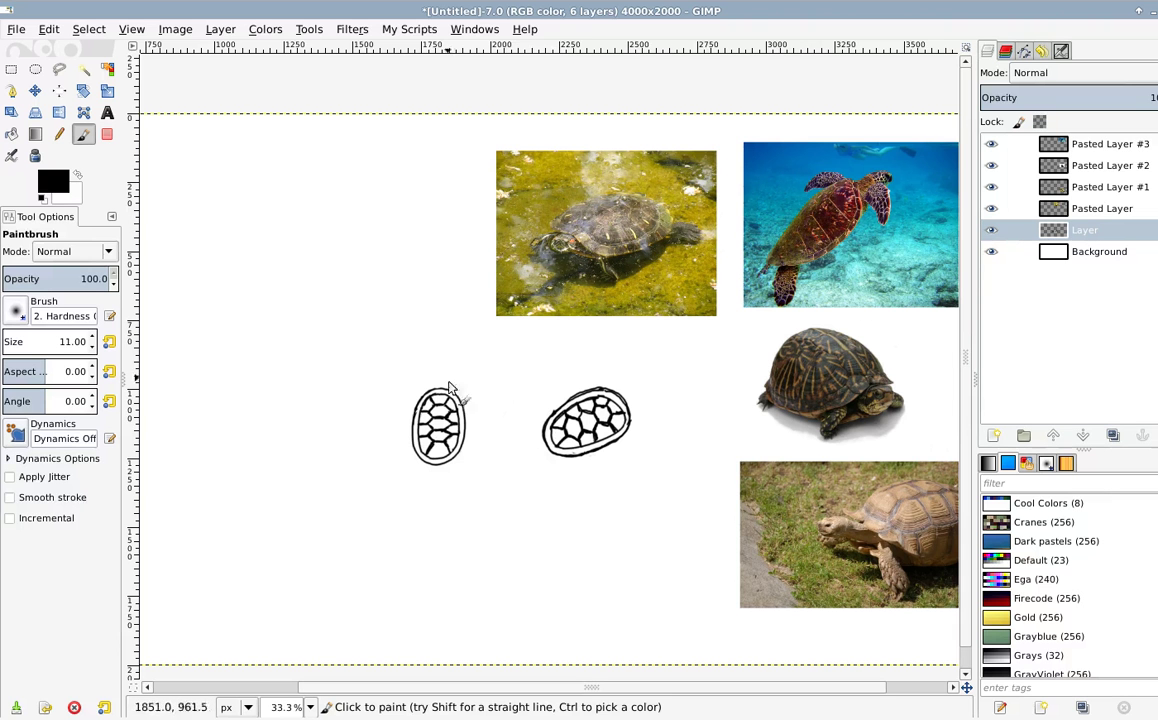
{"action": "scroll", "coordinate": [449, 387], "scroll_direction": "down", "scroll_amount": 2}
{"action": "scroll", "coordinate": [449, 387], "scroll_direction": "left", "scroll_amount": 1}
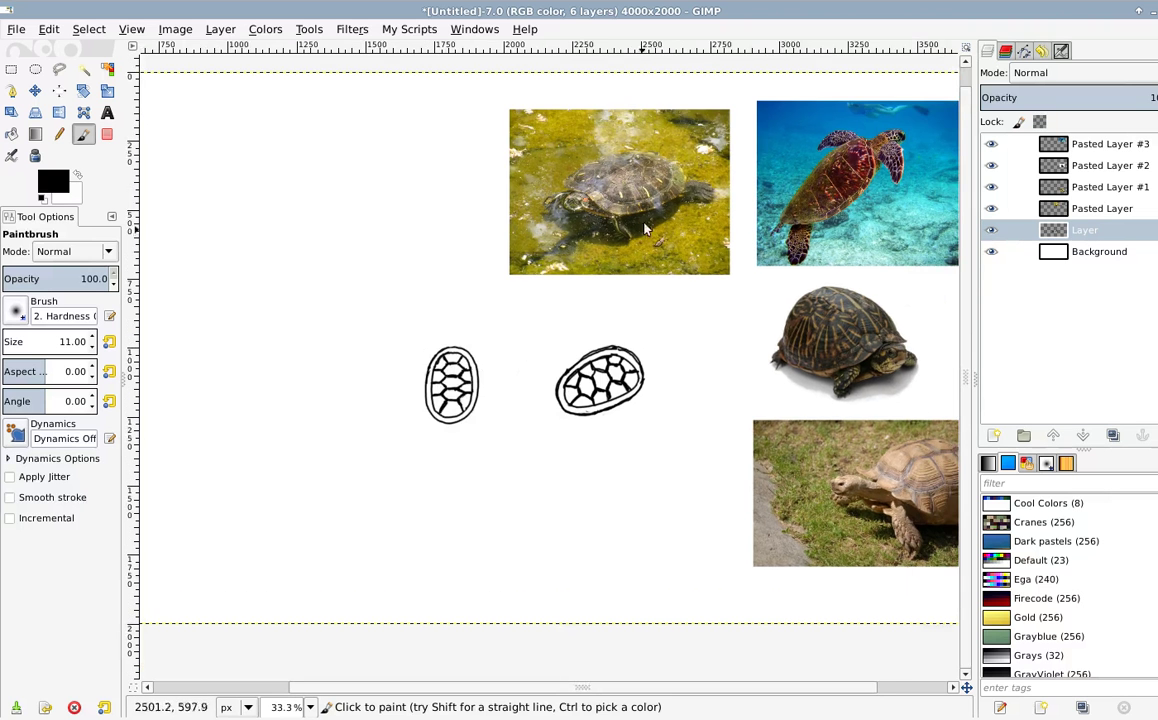
{"action": "mouse_move", "coordinate": [275, 366]}
{"action": "left_mouse_down"}
{"action": "mouse_move", "coordinate": [353, 309]}
{"action": "mouse_move", "coordinate": [487, 304]}
{"action": "left_mouse_up"}
{"action": "left_click_drag", "start_coordinate": [584, 172], "coordinate": [434, 289]}
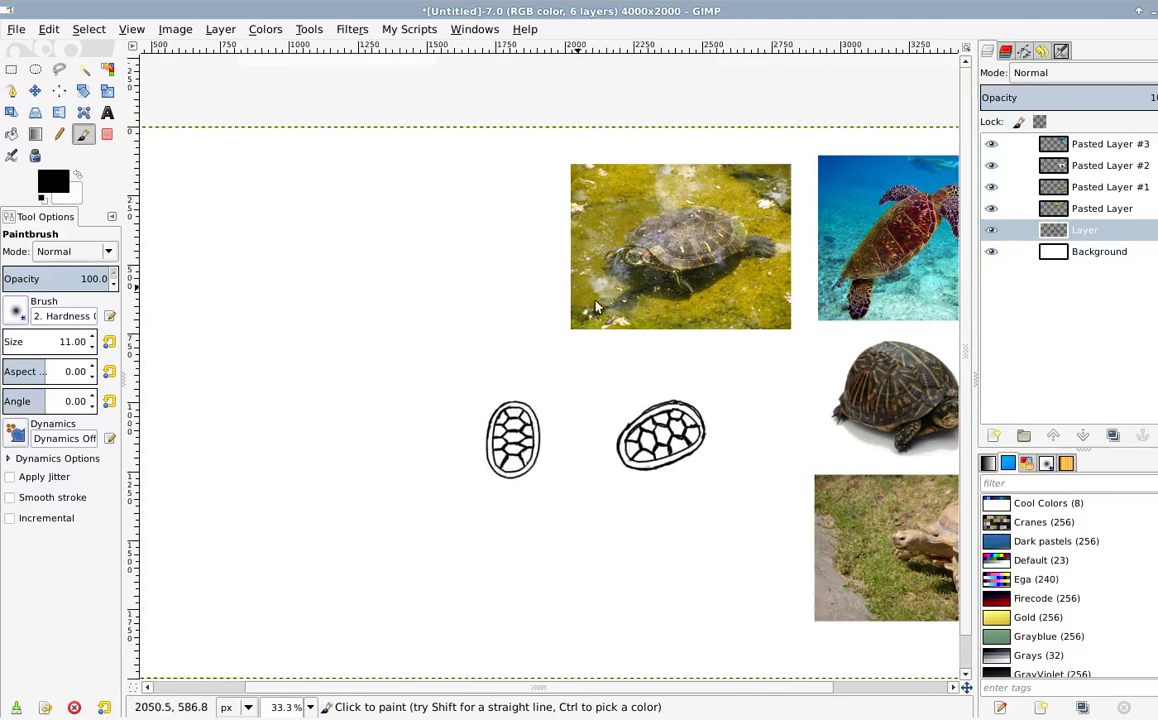
{"action": "left_click_drag", "start_coordinate": [661, 284], "coordinate": [526, 355]}
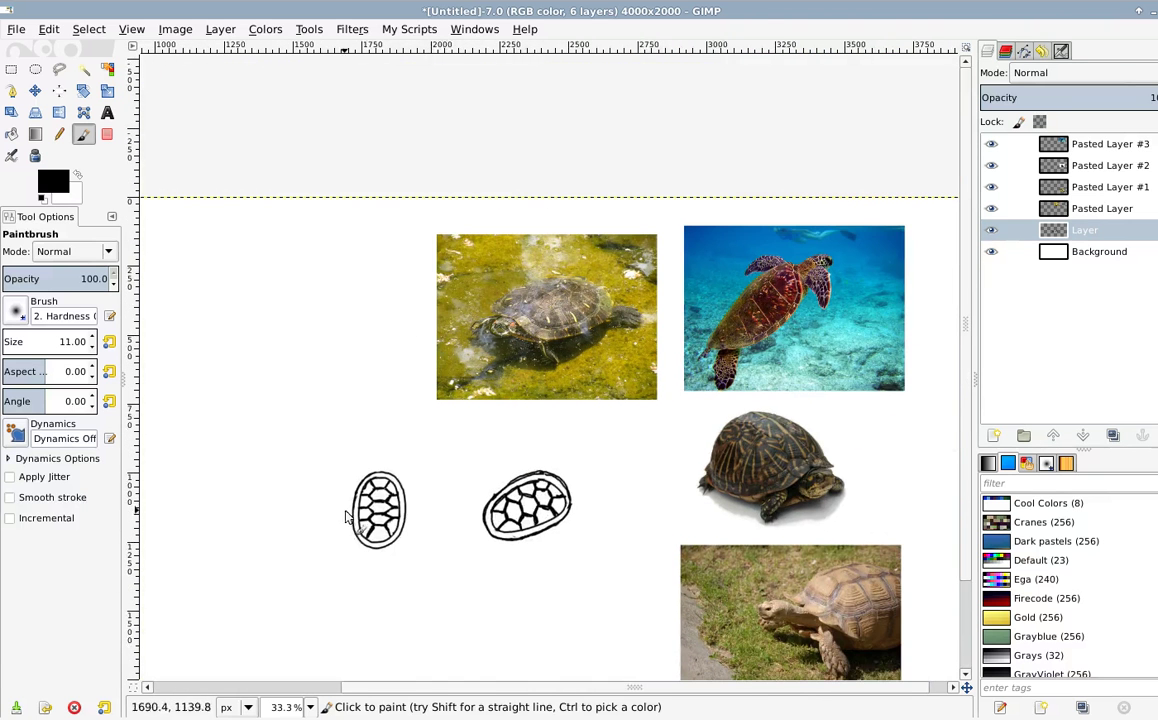
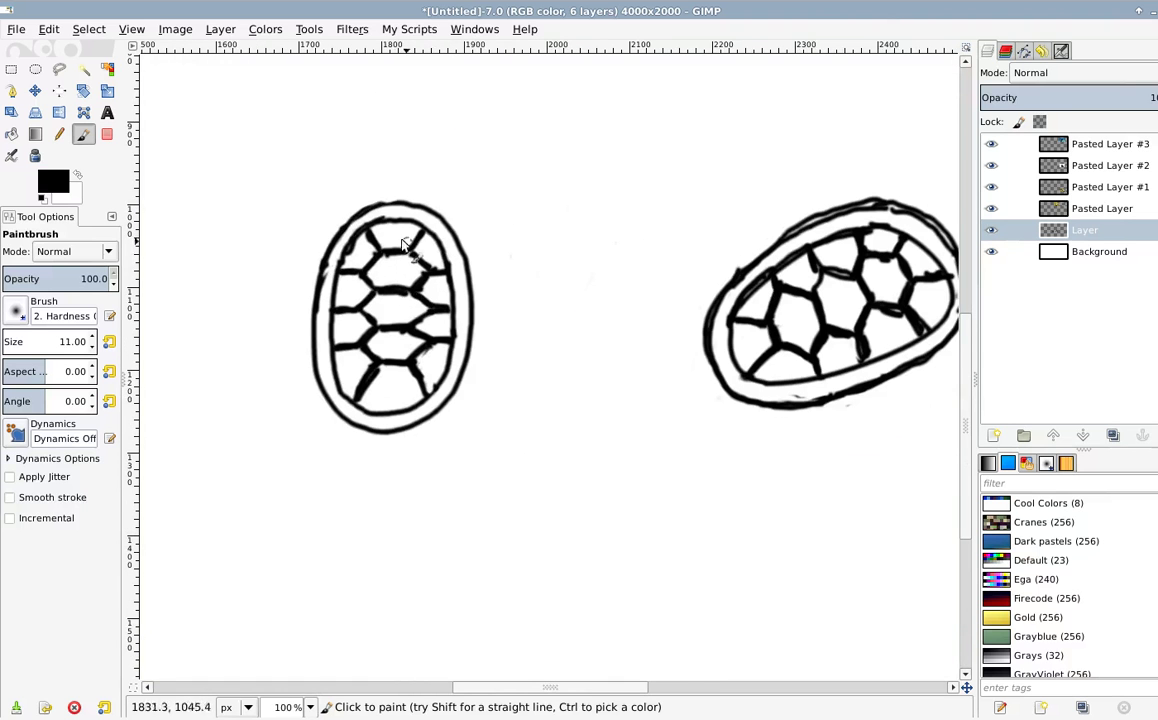
{"action": "scroll", "coordinate": [398, 277], "scroll_direction": "down", "scroll_amount": 1}
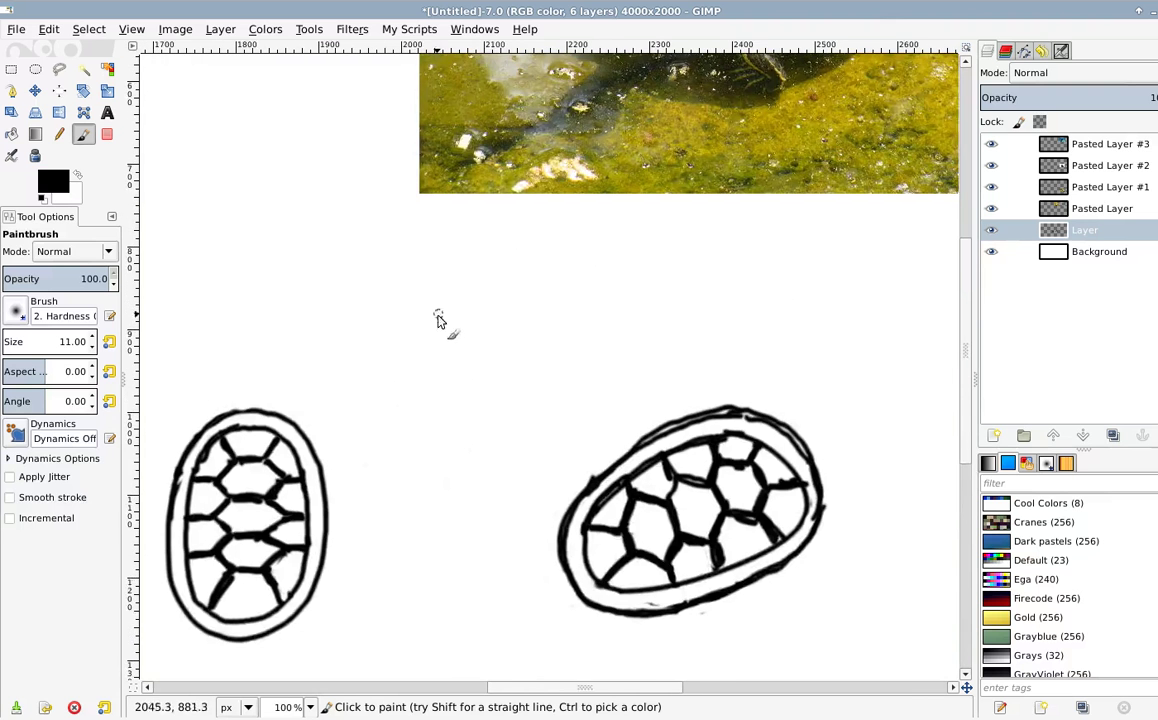
{"action": "scroll", "coordinate": [439, 323], "scroll_direction": "up", "scroll_amount": 1}
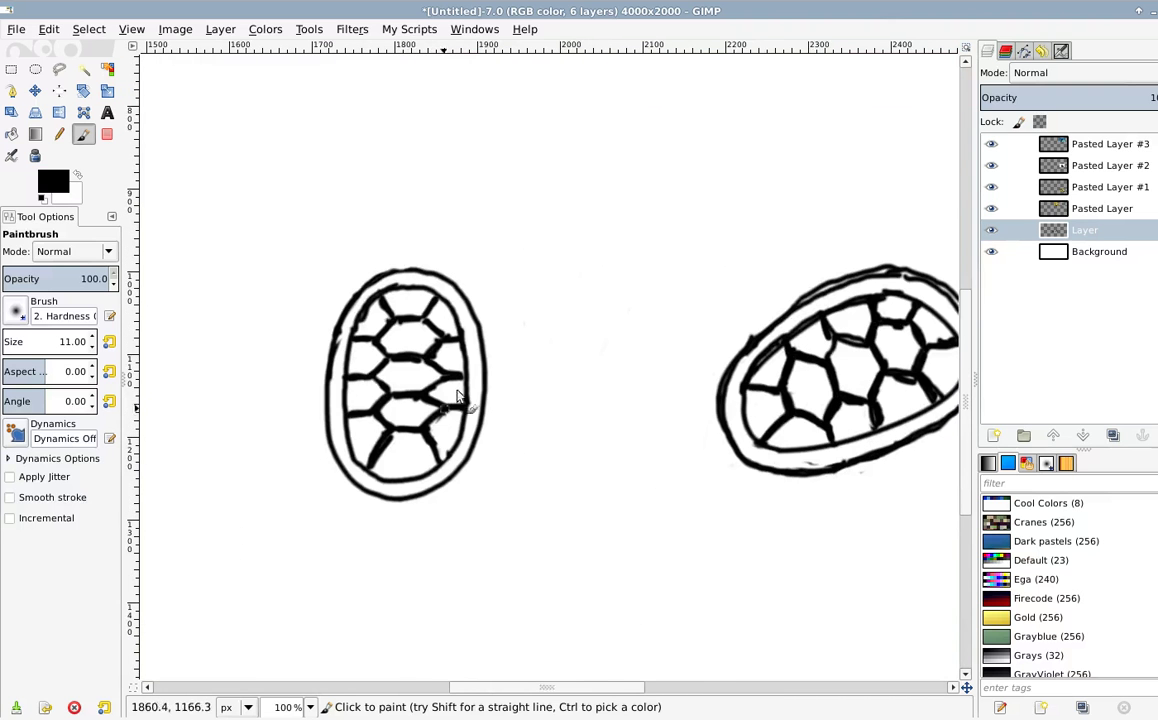
{"action": "left_click_drag", "start_coordinate": [677, 312], "coordinate": [455, 459]}
{"action": "scroll", "coordinate": [497, 400], "scroll_direction": "down", "scroll_amount": 3}
{"action": "scroll", "coordinate": [499, 340], "scroll_direction": "left", "scroll_amount": 4}
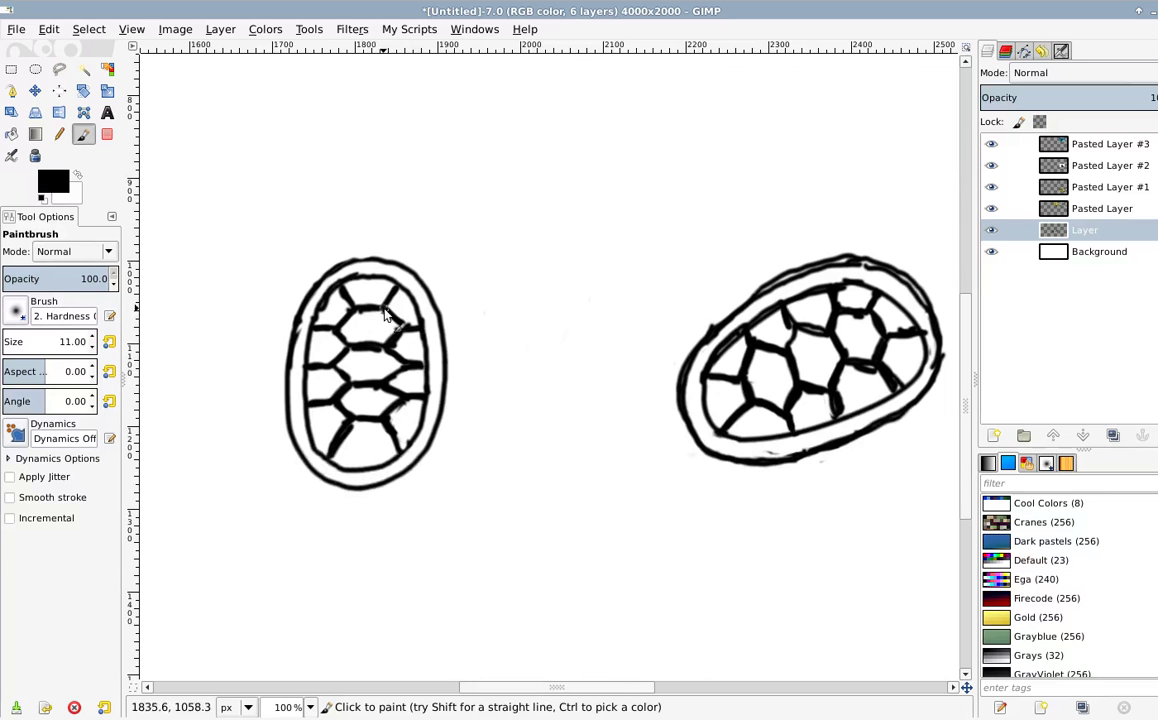
Step: Erase the rough, doubled strokes inside the upright shell's upper rim and seams
{"action": "key", "text": "shift+e"}
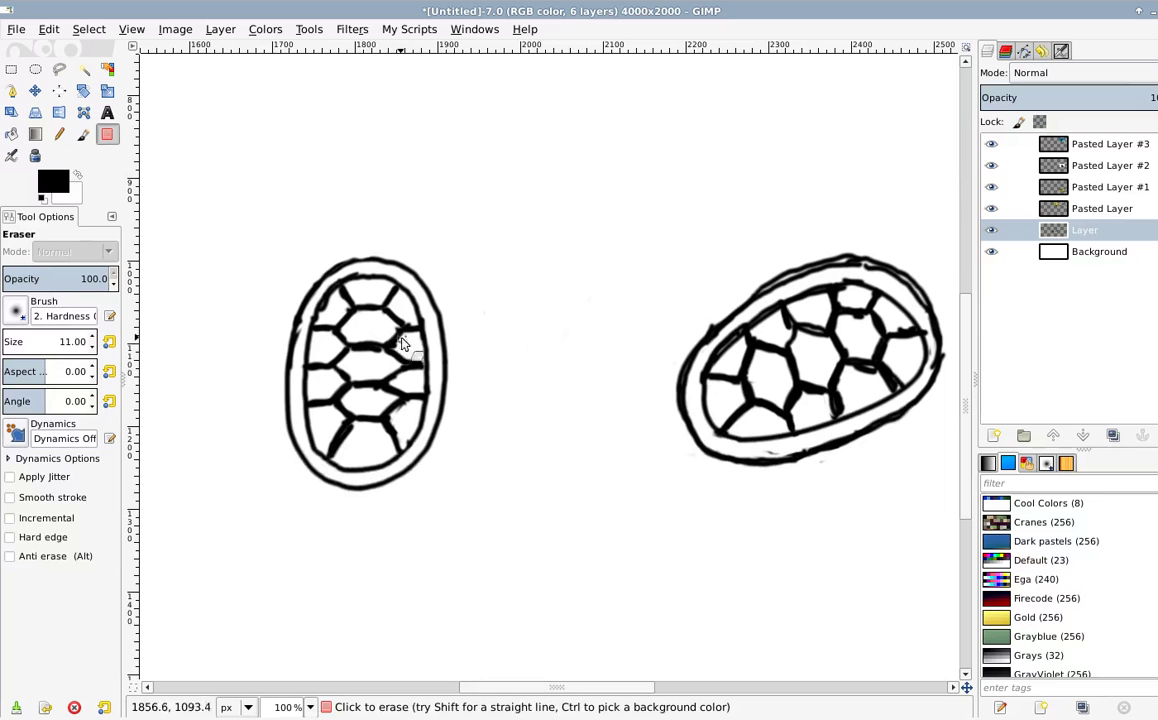
{"action": "key", "text": "p"}
{"action": "key", "text": "shift+e"}
{"action": "left_click_drag", "start_coordinate": [324, 306], "coordinate": [342, 286]}
Step: Check the tilted shell and the photos, and touch up the lower end of the upright shell's inner rim line
{"action": "scroll", "coordinate": [615, 312], "scroll_direction": "right", "scroll_amount": 10}
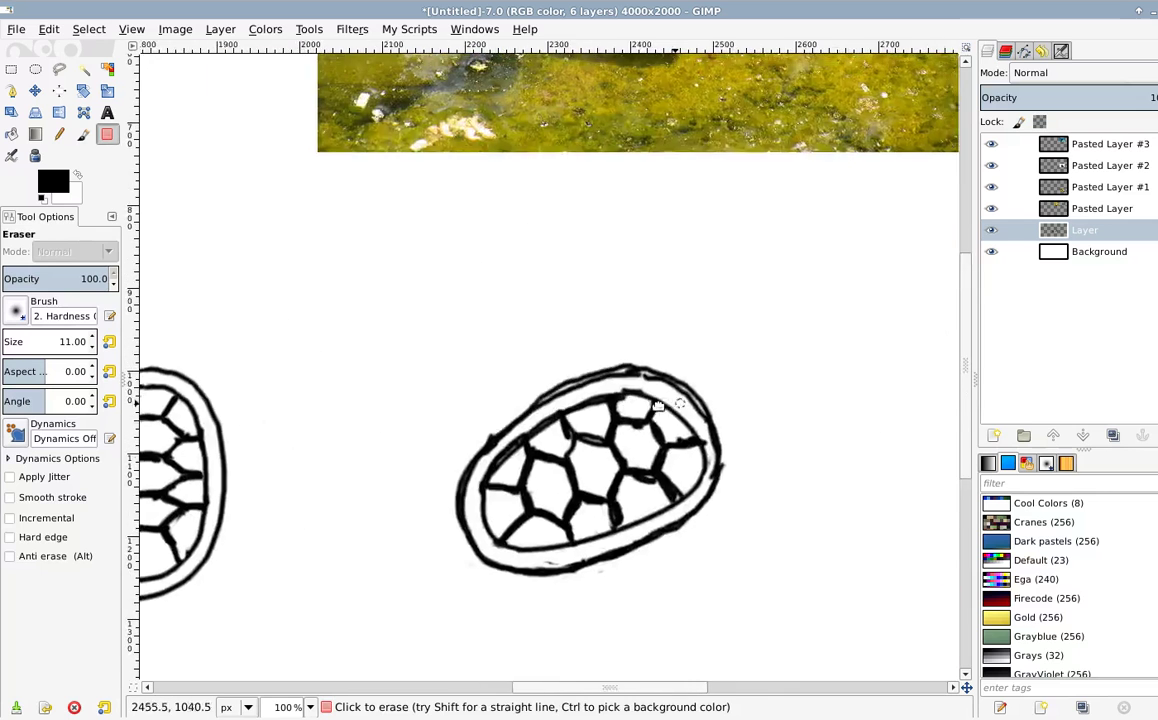
{"action": "scroll", "coordinate": [552, 252], "scroll_direction": "down", "scroll_amount": 2}
{"action": "left_click_drag", "start_coordinate": [605, 292], "coordinate": [370, 434]}
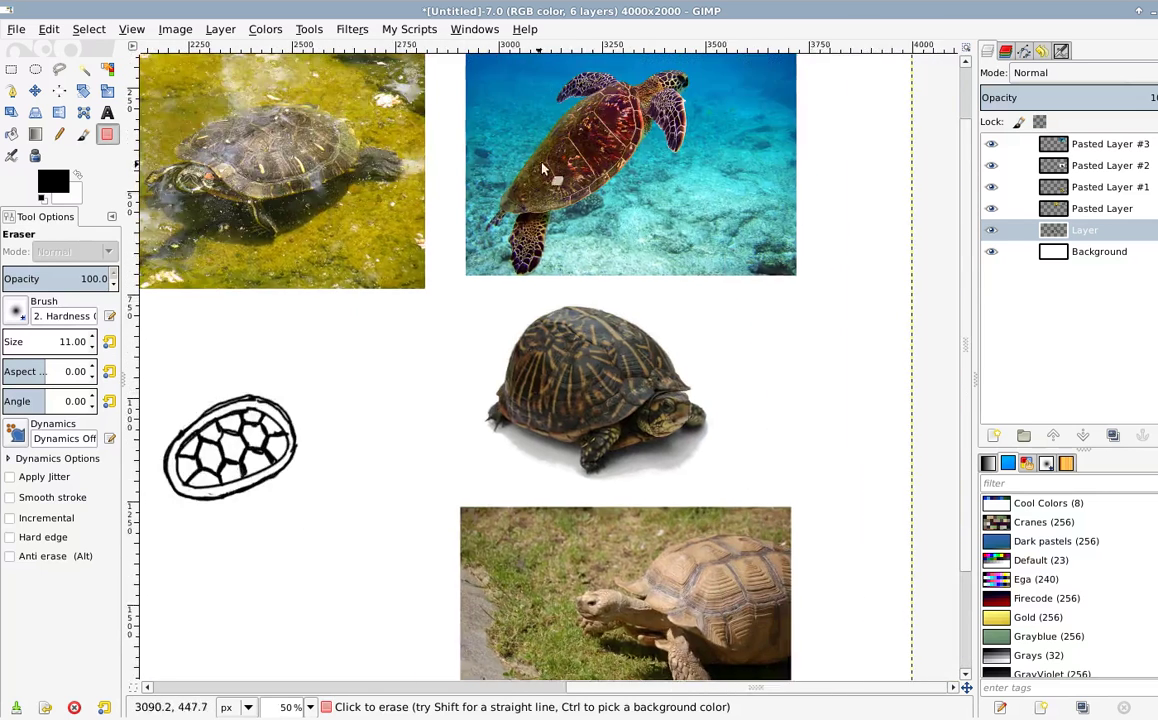
{"action": "left_click_drag", "start_coordinate": [556, 116], "coordinate": [438, 306]}
{"action": "scroll", "coordinate": [358, 376], "scroll_direction": "down", "scroll_amount": 10}
{"action": "scroll", "coordinate": [358, 376], "scroll_direction": "left", "scroll_amount": 10}
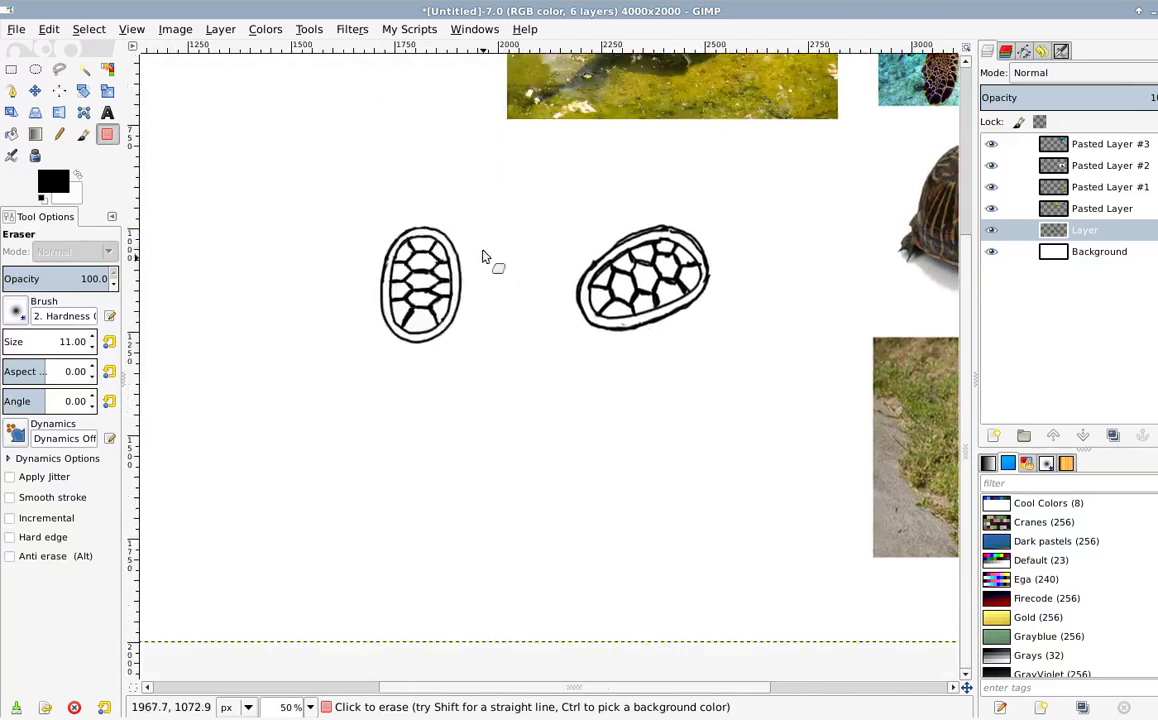
{"action": "key", "text": "1"}
{"action": "key", "text": "p"}
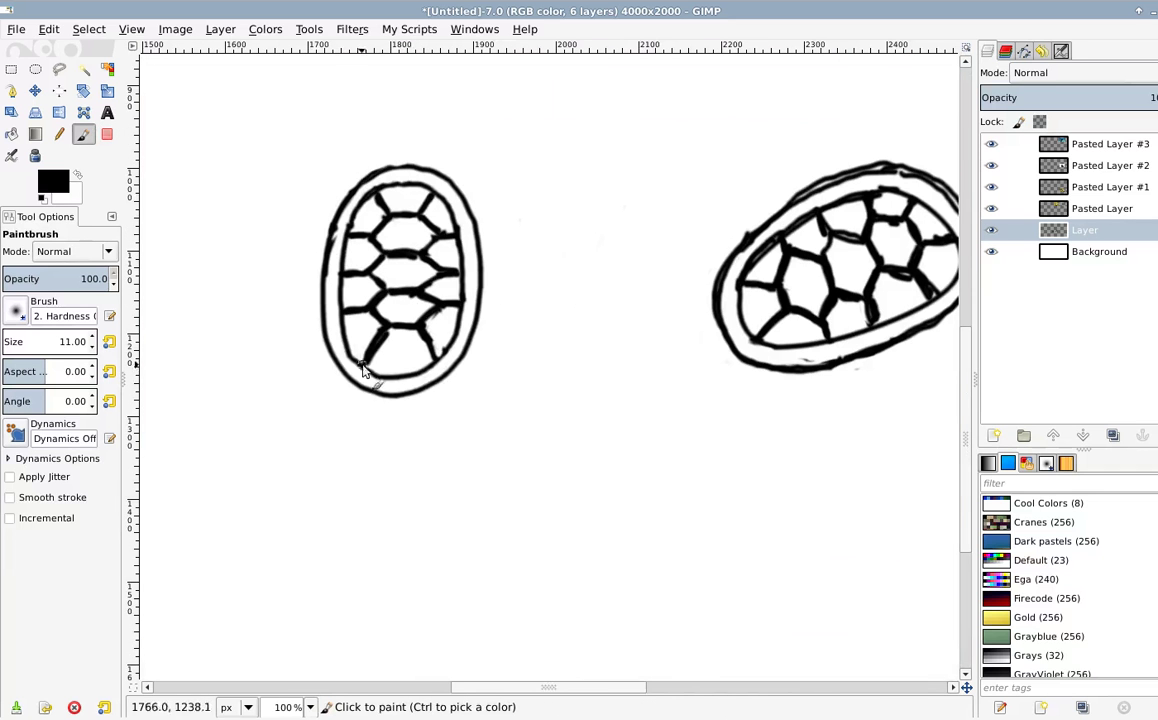
{"action": "left_click_drag", "start_coordinate": [352, 362], "coordinate": [440, 345]}
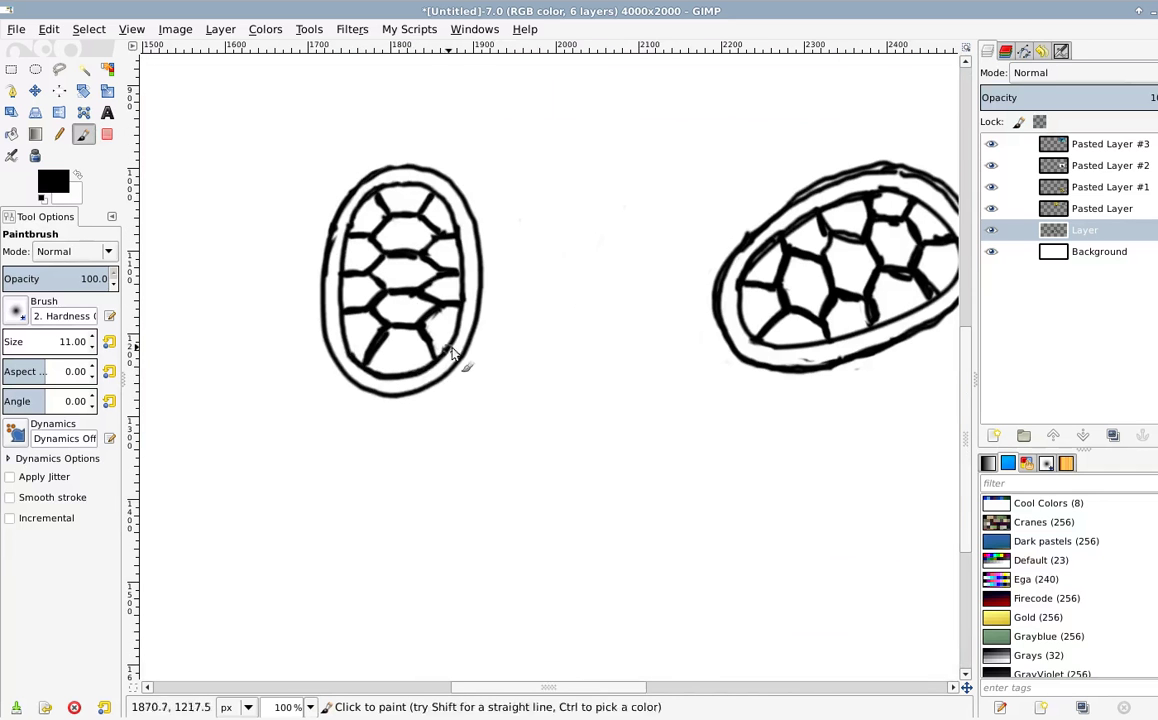
Step: Examine the shell plates in the box turtle and sea turtle photos against the tilted drawn shell
{"action": "scroll", "coordinate": [283, 324], "scroll_direction": "right", "scroll_amount": 5}
{"action": "scroll", "coordinate": [283, 324], "scroll_direction": "right", "scroll_amount": 15}
{"action": "scroll", "coordinate": [290, 430], "scroll_direction": "up", "scroll_amount": 3}
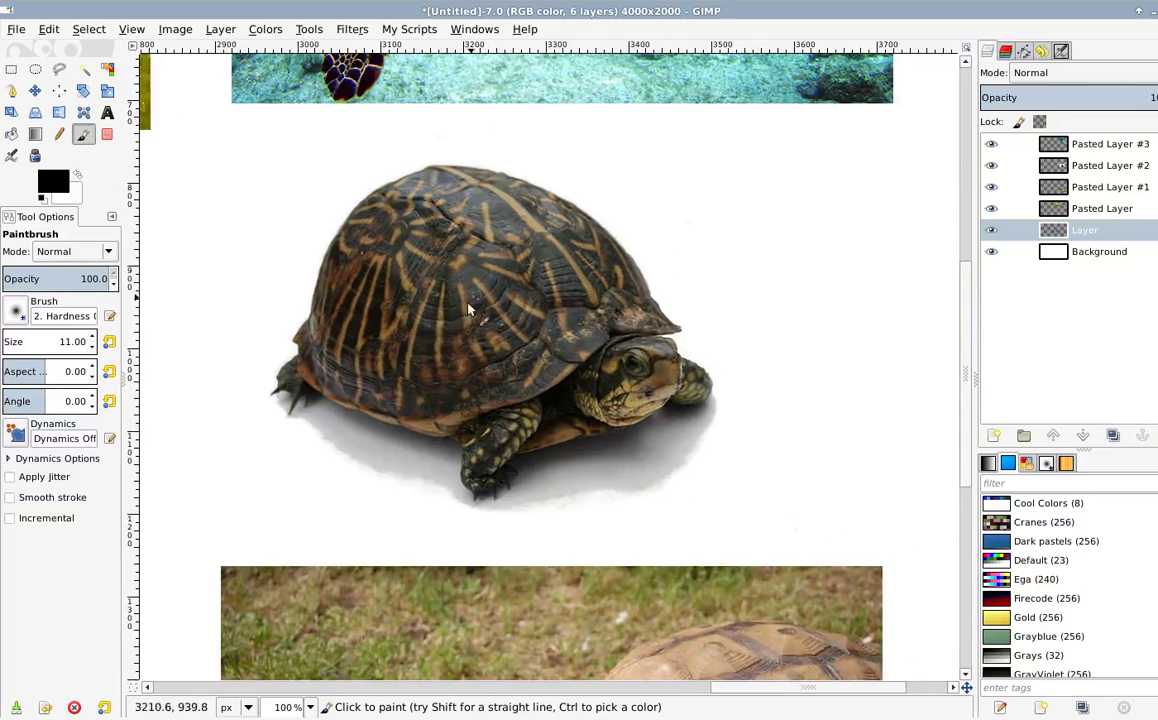
{"action": "key", "text": "2"}
{"action": "scroll", "coordinate": [502, 567], "scroll_direction": "up", "scroll_amount": 6}
{"action": "scroll", "coordinate": [473, 393], "scroll_direction": "left", "scroll_amount": 14}
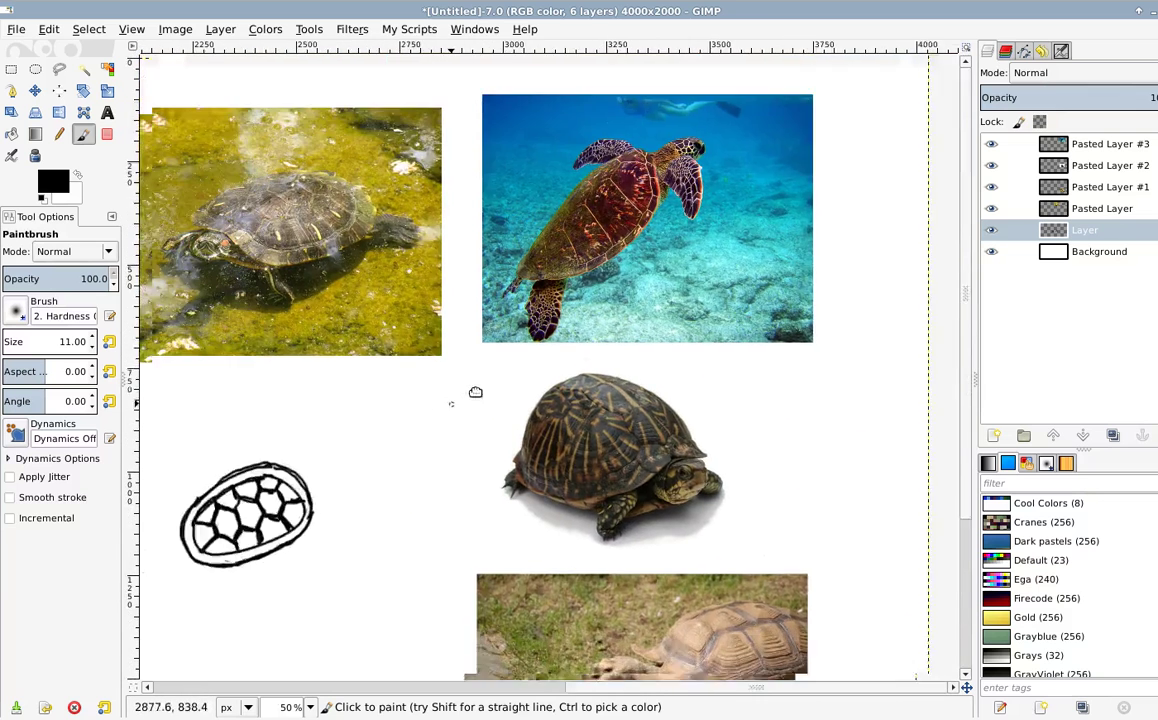
{"action": "scroll", "coordinate": [439, 315], "scroll_direction": "down", "scroll_amount": 5}
{"action": "scroll", "coordinate": [418, 320], "scroll_direction": "up", "scroll_amount": 3}
{"action": "scroll", "coordinate": [415, 335], "scroll_direction": "right", "scroll_amount": 2}
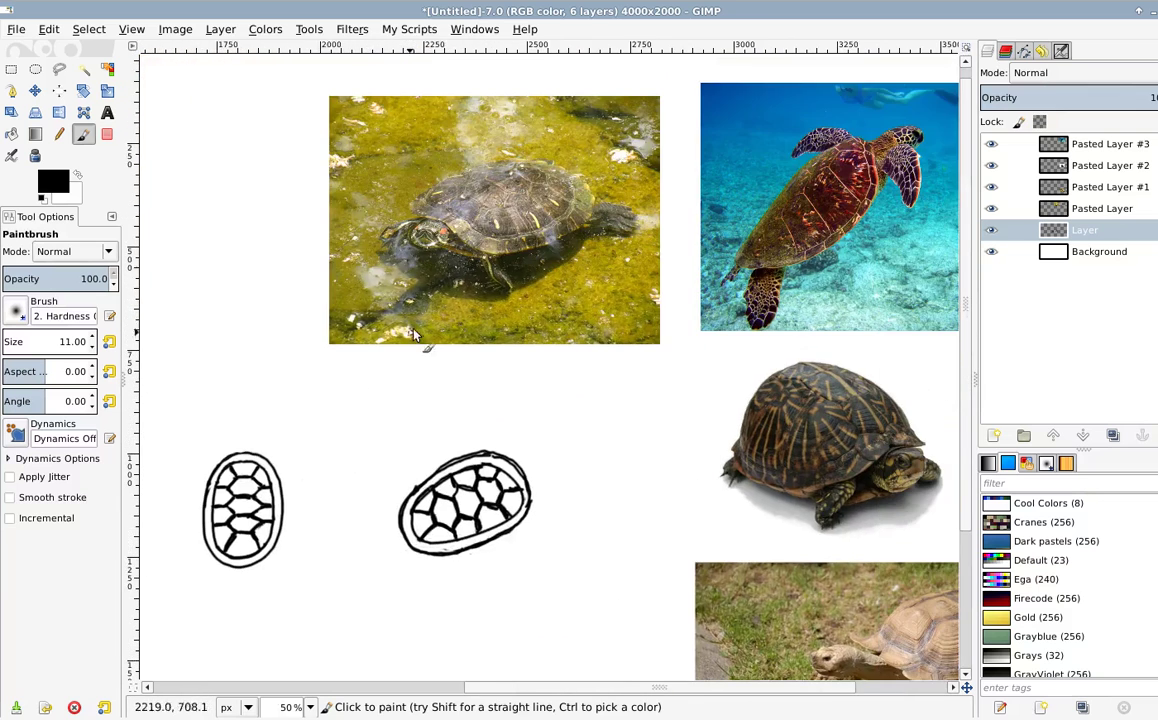
Step: Study how the plates and rim of the pond turtle and sea turtle shells correspond to the two drawings
{"action": "left_click_drag", "start_coordinate": [221, 548], "coordinate": [350, 418]}
{"action": "scroll", "coordinate": [421, 355], "scroll_direction": "up", "scroll_amount": 1}
{"action": "scroll", "coordinate": [430, 390], "scroll_direction": "left", "scroll_amount": 3}
{"action": "scroll", "coordinate": [480, 340], "scroll_direction": "right", "scroll_amount": 1}
{"action": "scroll", "coordinate": [510, 280], "scroll_direction": "up", "scroll_amount": 5}
{"action": "scroll", "coordinate": [540, 250], "scroll_direction": "right", "scroll_amount": 3}
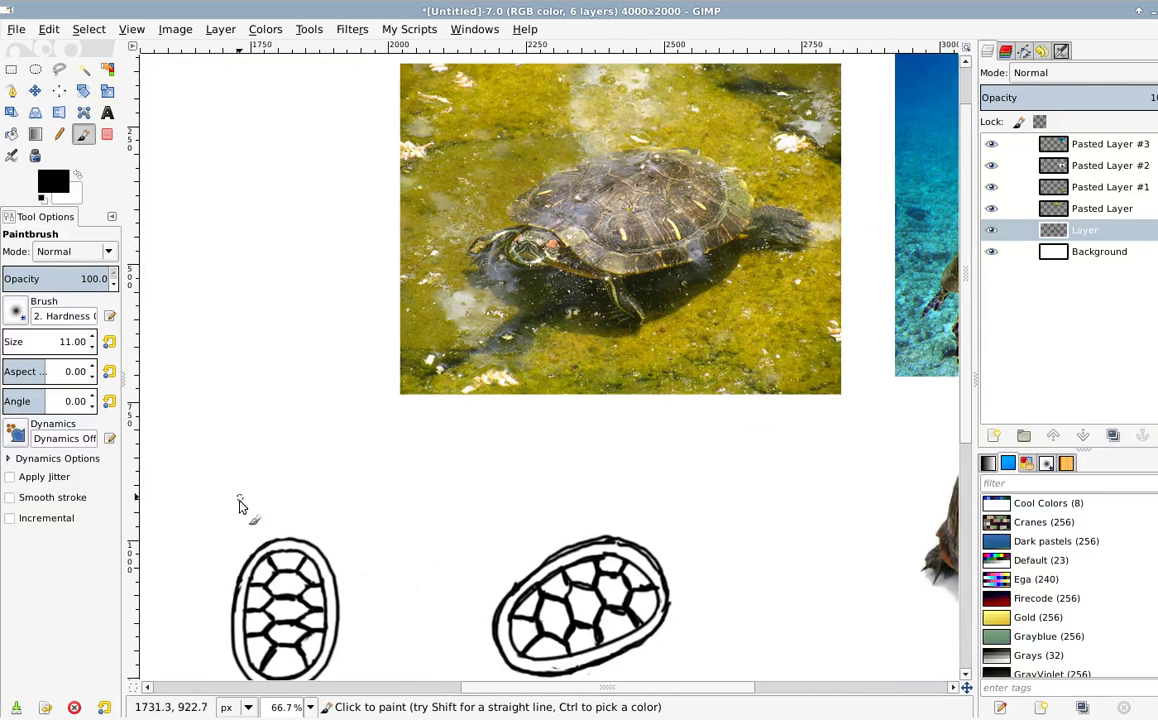
{"action": "scroll", "coordinate": [400, 486], "scroll_direction": "down", "scroll_amount": 1}
{"action": "scroll", "coordinate": [400, 486], "scroll_direction": "left", "scroll_amount": 1}
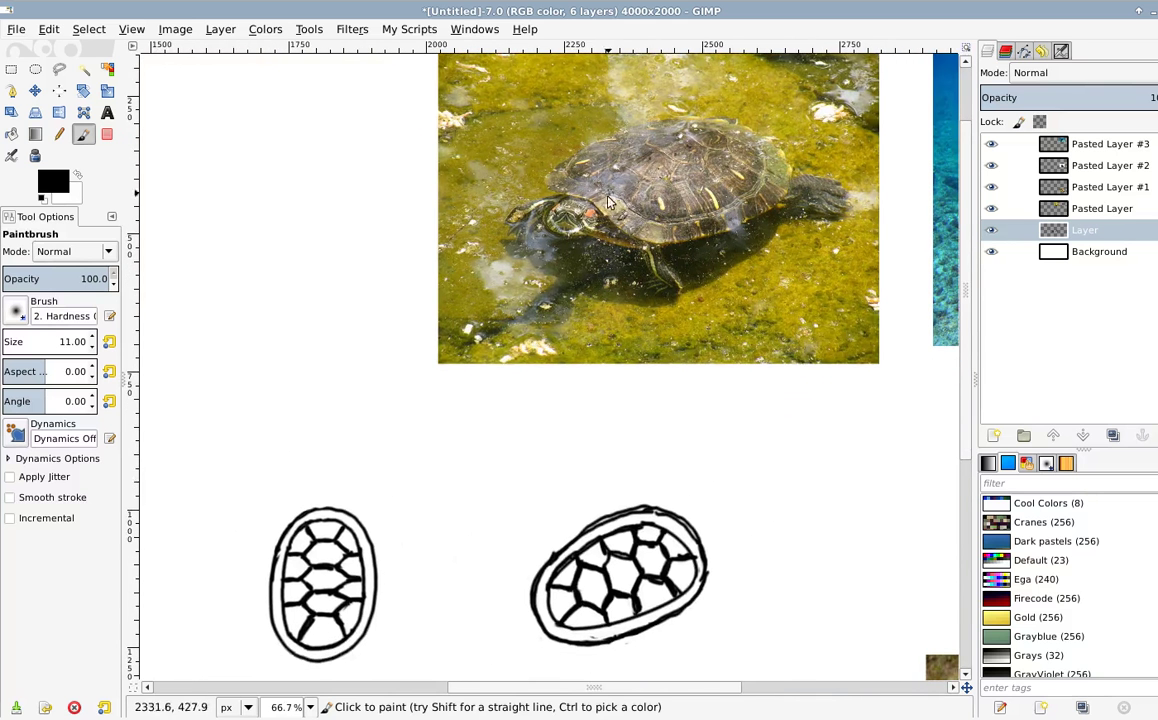
{"action": "scroll", "coordinate": [560, 240], "scroll_direction": "up", "scroll_amount": 3}
{"action": "scroll", "coordinate": [480, 290], "scroll_direction": "right", "scroll_amount": 3}
{"action": "scroll", "coordinate": [493, 363], "scroll_direction": "up", "scroll_amount": 3}
{"action": "scroll", "coordinate": [493, 363], "scroll_direction": "right", "scroll_amount": 3}
{"action": "scroll", "coordinate": [536, 307], "scroll_direction": "left", "scroll_amount": 1}
{"action": "scroll", "coordinate": [536, 307], "scroll_direction": "down", "scroll_amount": 1}
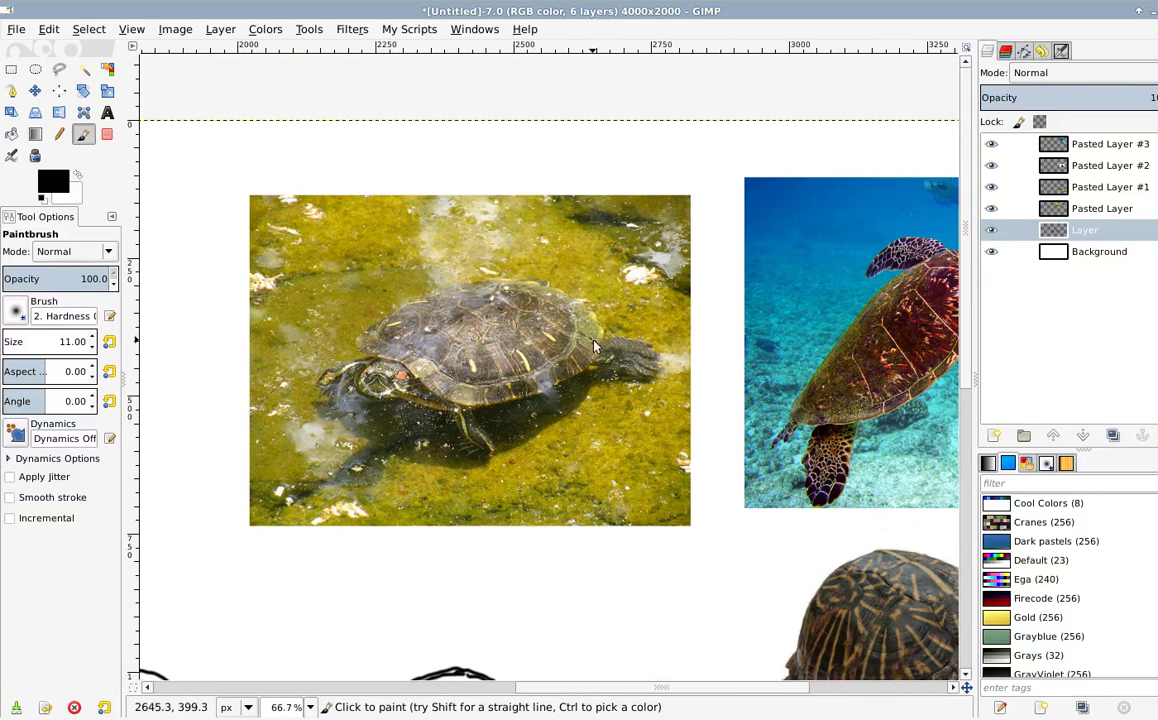
{"action": "scroll", "coordinate": [537, 350], "scroll_direction": "right", "scroll_amount": 6}
{"action": "scroll", "coordinate": [537, 350], "scroll_direction": "down", "scroll_amount": 1}
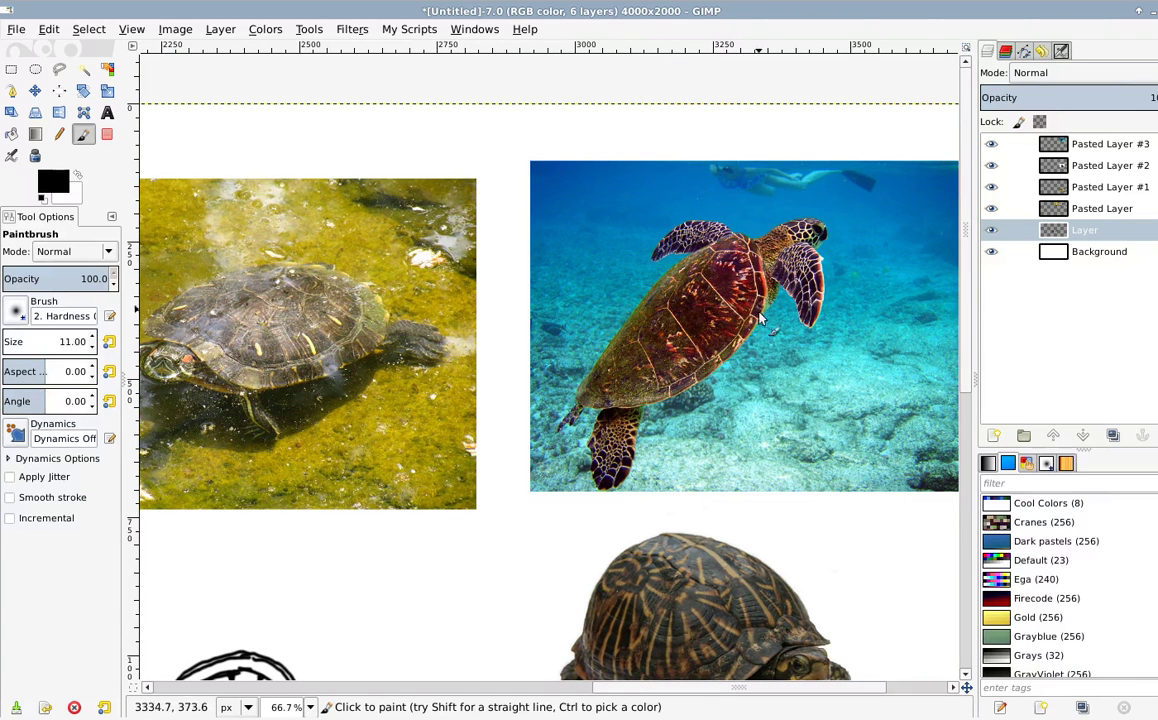
Step: Move the drawing layer named Layer to the top of the stack, above all the pasted photo layers
{"action": "scroll", "coordinate": [713, 365], "scroll_direction": "up", "scroll_amount": 5, "text": "ctrl"}
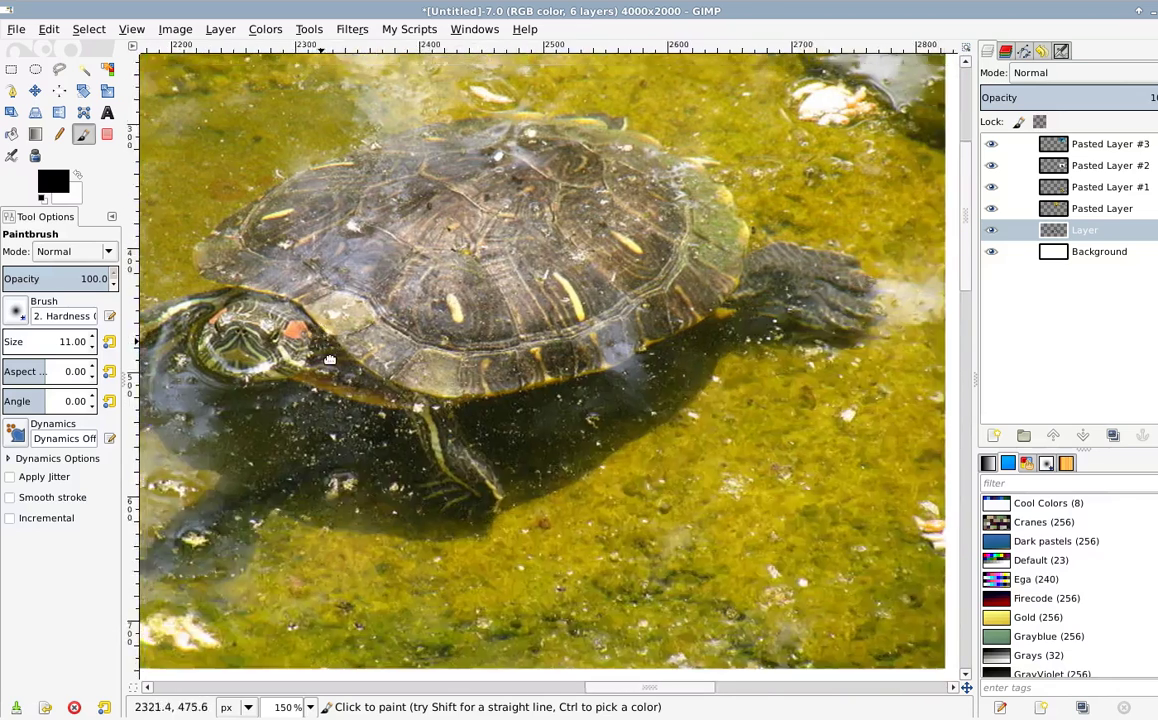
{"action": "left_click_drag", "start_coordinate": [330, 360], "coordinate": [417, 358]}
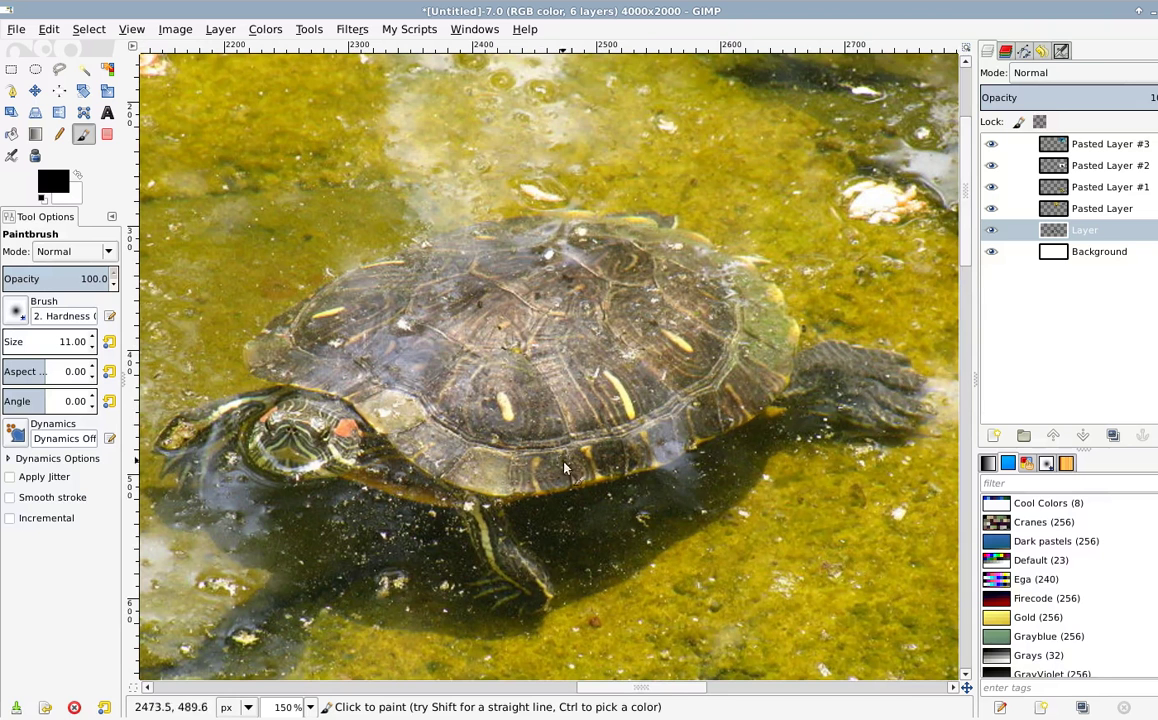
{"action": "left_click_drag", "start_coordinate": [1087, 233], "coordinate": [947, 224]}
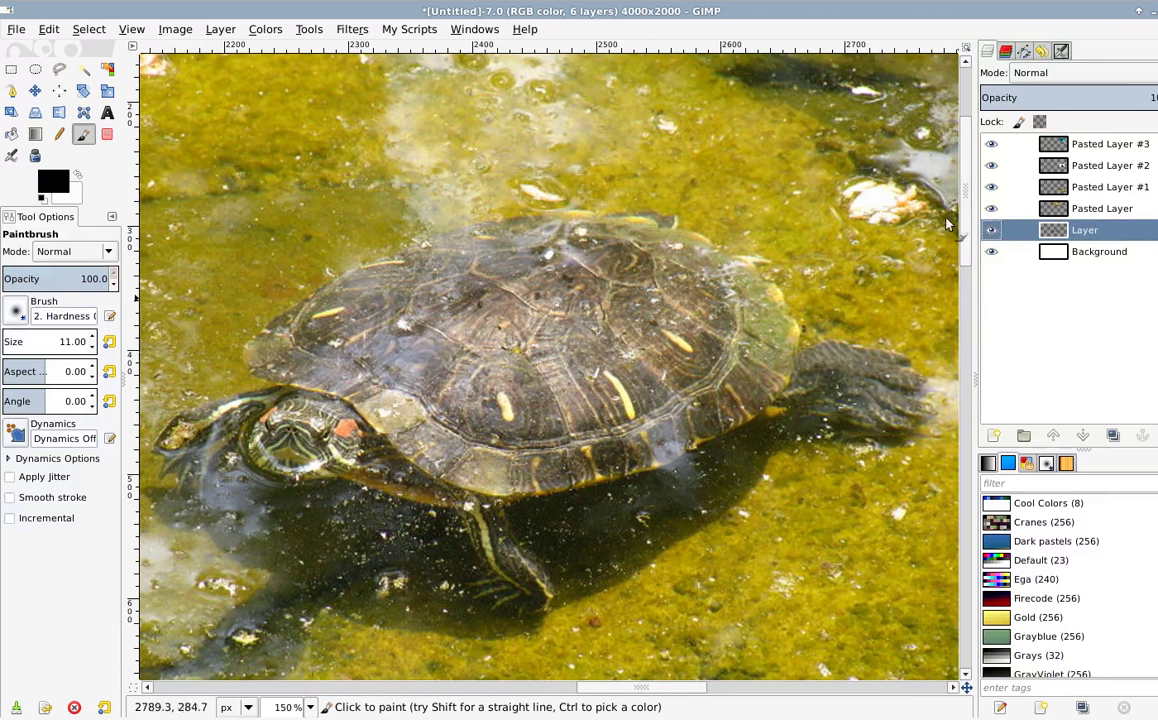
{"action": "left_click_drag", "start_coordinate": [445, 465], "coordinate": [478, 453]}
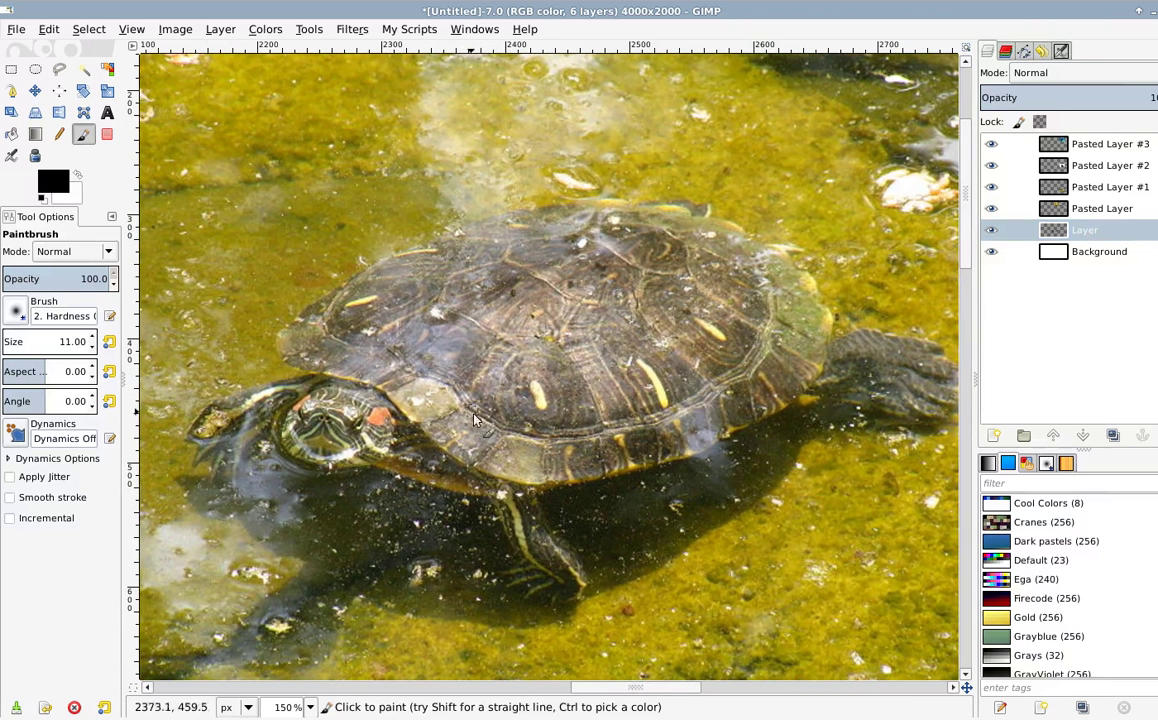
{"action": "left_click_drag", "start_coordinate": [1080, 233], "coordinate": [1090, 144]}
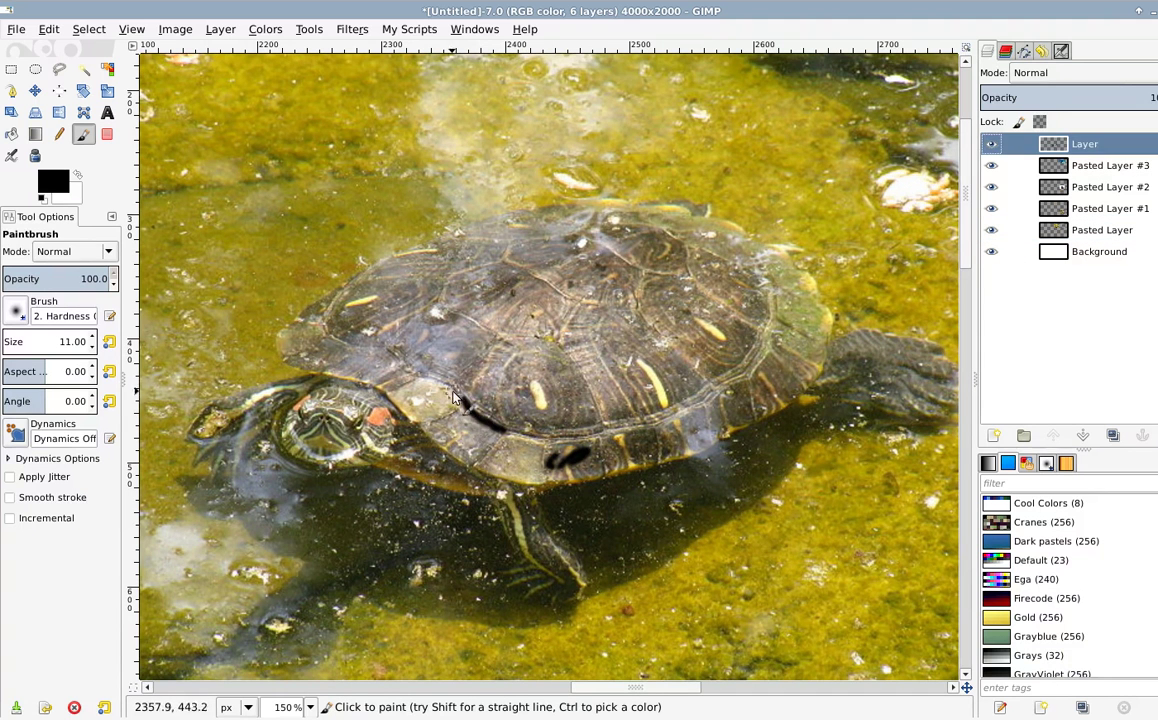
Step: Trace the pond turtle's side plate nearest the head in black and erase the stray marks on the rim below it
{"action": "left_click_drag", "start_coordinate": [452, 397], "coordinate": [490, 430]}
{"action": "left_click_drag", "start_coordinate": [580, 438], "coordinate": [596, 406]}
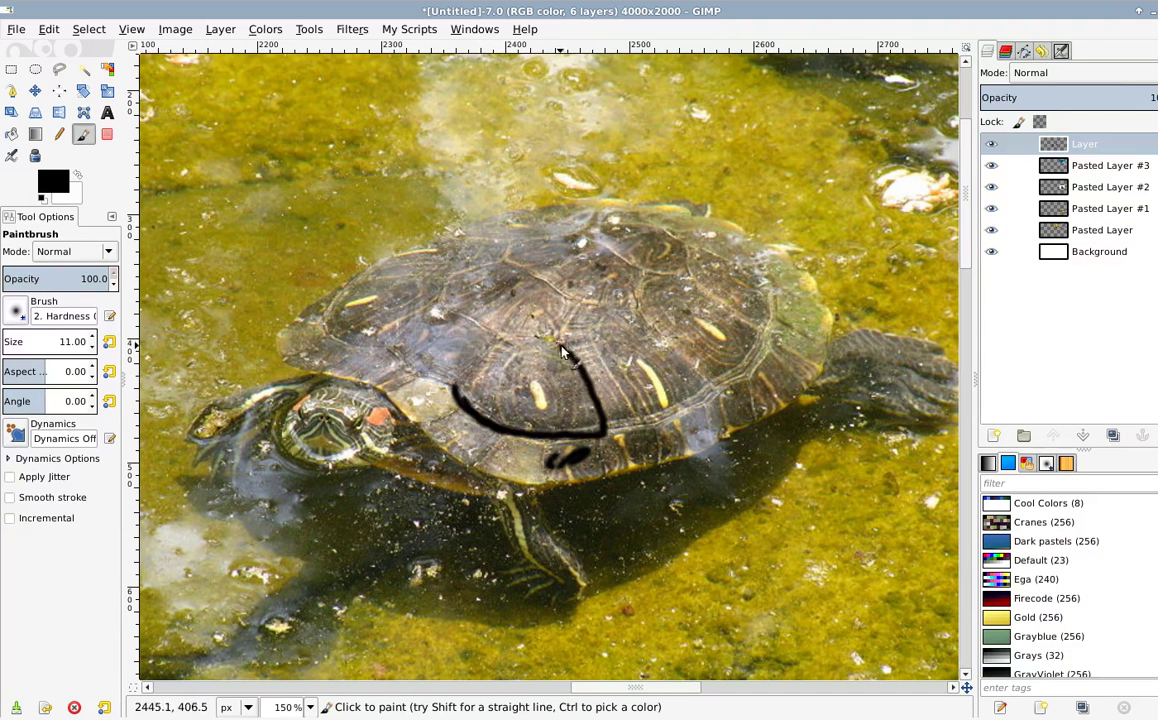
{"action": "left_click_drag", "start_coordinate": [502, 347], "coordinate": [551, 343]}
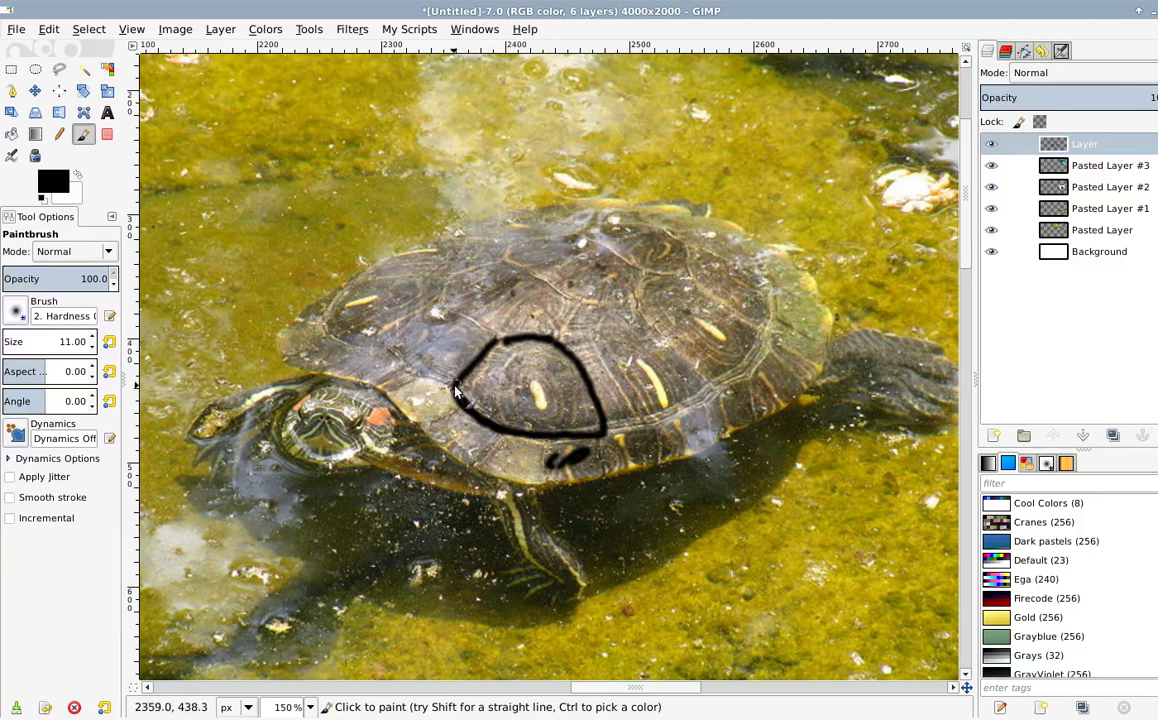
{"action": "key", "text": "shift+e"}
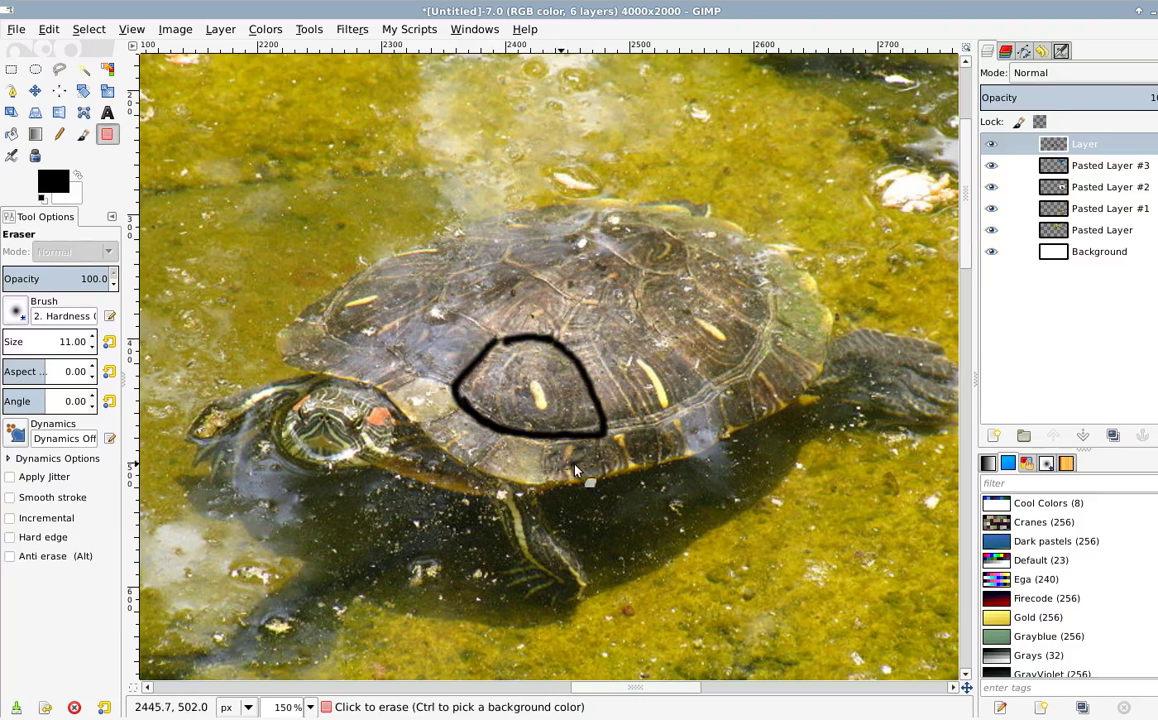
Step: Paint four short dividing lines across the rim below the traced plate, from the plate's edge to the shell's outer edge
{"action": "key", "text": "p"}
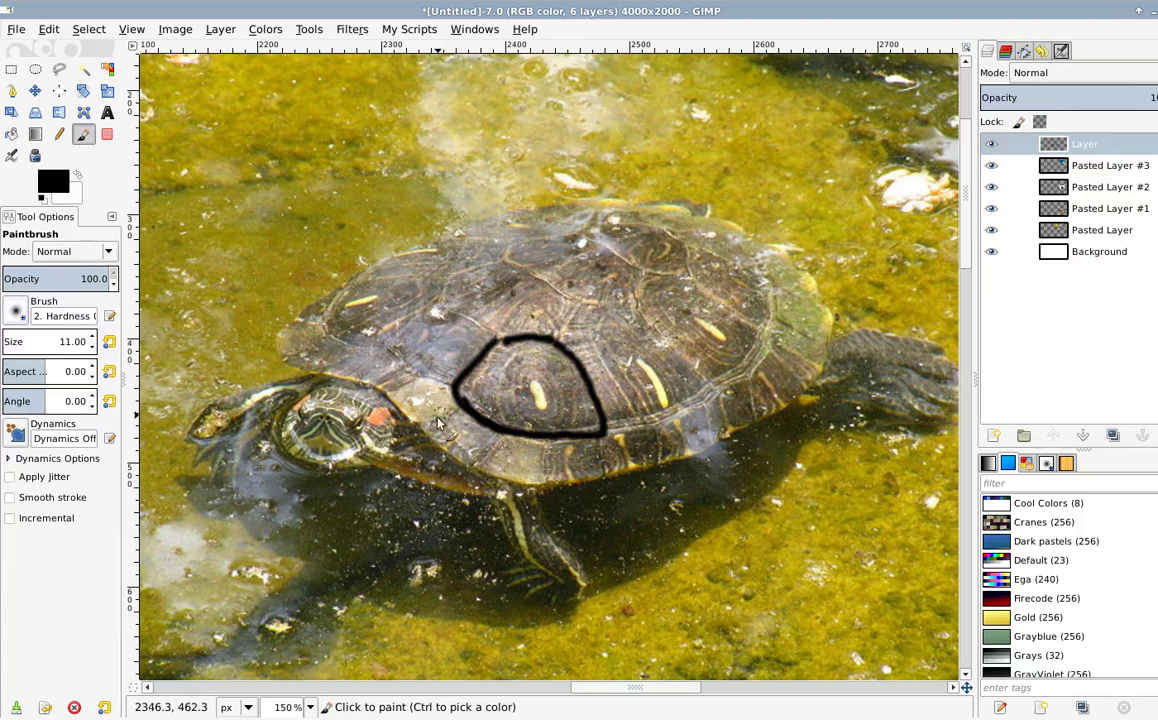
{"action": "left_click_drag", "start_coordinate": [459, 401], "coordinate": [427, 429]}
{"action": "left_click_drag", "start_coordinate": [500, 433], "coordinate": [470, 466]}
{"action": "left_click_drag", "start_coordinate": [540, 438], "coordinate": [540, 485]}
{"action": "left_click_drag", "start_coordinate": [603, 438], "coordinate": [606, 474]}
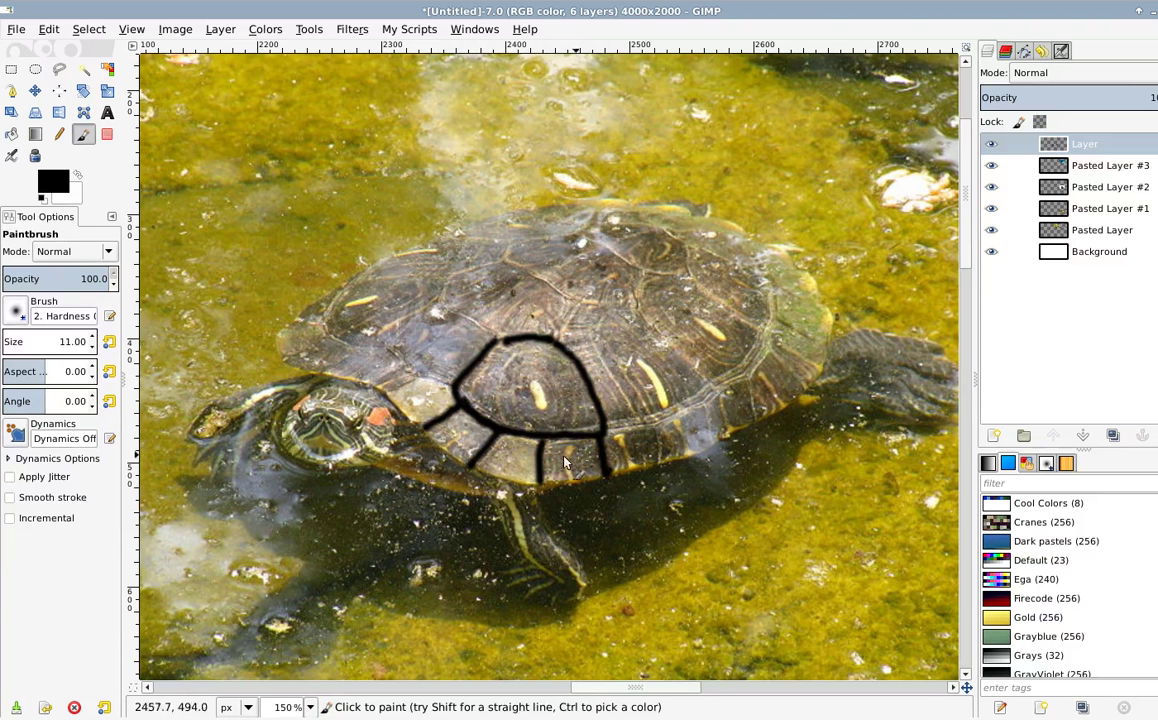
Step: Trace the adjoining side plate toward the pond turtle's tail and one rim division beneath it
{"action": "scroll", "coordinate": [560, 420], "scroll_direction": "up", "scroll_amount": 2}
{"action": "scroll", "coordinate": [560, 420], "scroll_direction": "right", "scroll_amount": 3}
{"action": "mouse_move", "coordinate": [481, 397]}
{"action": "left_mouse_down"}
{"action": "mouse_move", "coordinate": [505, 358]}
{"action": "mouse_move", "coordinate": [570, 371]}
{"action": "mouse_move", "coordinate": [630, 440]}
{"action": "mouse_move", "coordinate": [616, 460]}
{"action": "mouse_move", "coordinate": [546, 486]}
{"action": "mouse_move", "coordinate": [595, 510]}
{"action": "mouse_move", "coordinate": [537, 480]}
{"action": "left_mouse_up"}
{"action": "scroll", "coordinate": [537, 480], "scroll_direction": "up", "scroll_amount": 2}
{"action": "scroll", "coordinate": [570, 412], "scroll_direction": "down", "scroll_amount": 3}
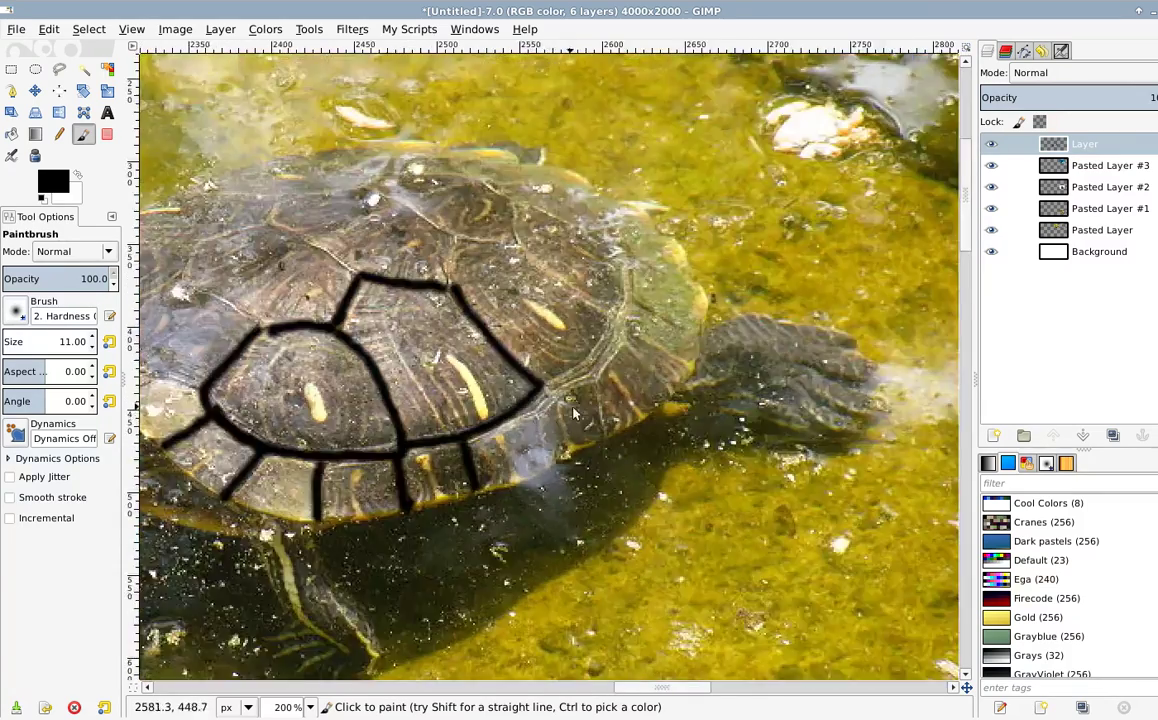
{"action": "scroll", "coordinate": [540, 403], "scroll_direction": "right", "scroll_amount": 1}
{"action": "scroll", "coordinate": [557, 376], "scroll_direction": "up", "scroll_amount": 2, "text": "ctrl"}
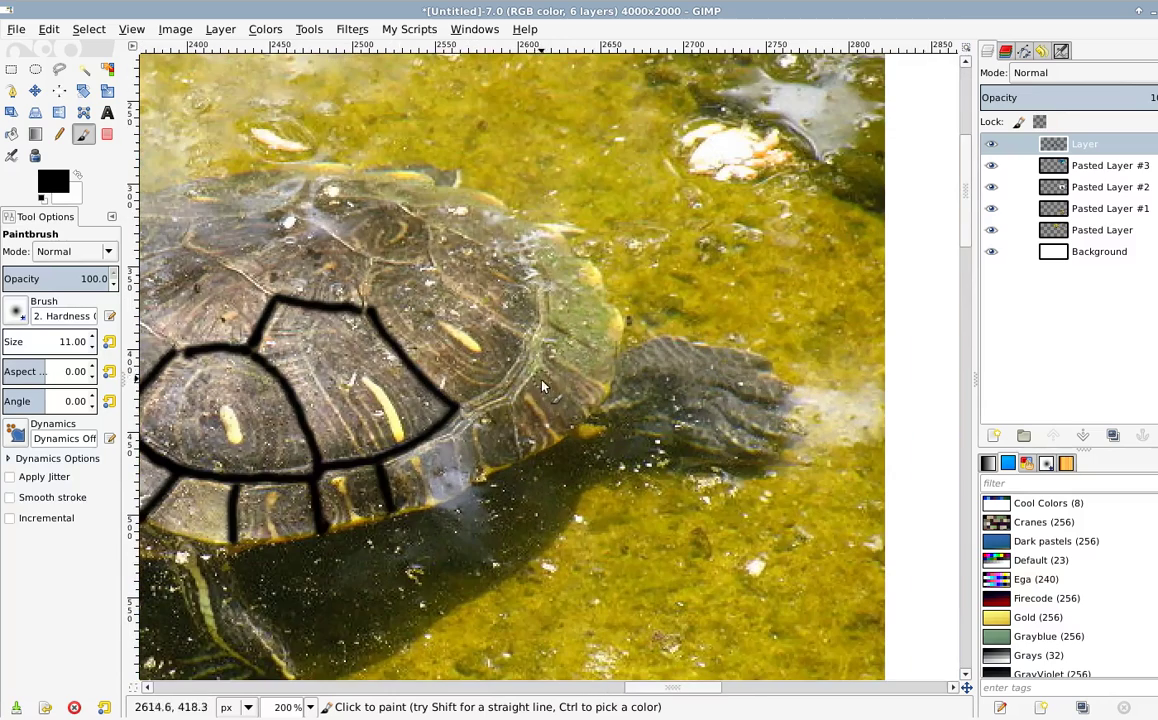
Step: Paint one more rim division on the pond turtle, below the lower rear corner of the second traced plate
{"action": "left_click_drag", "start_coordinate": [444, 439], "coordinate": [476, 493]}
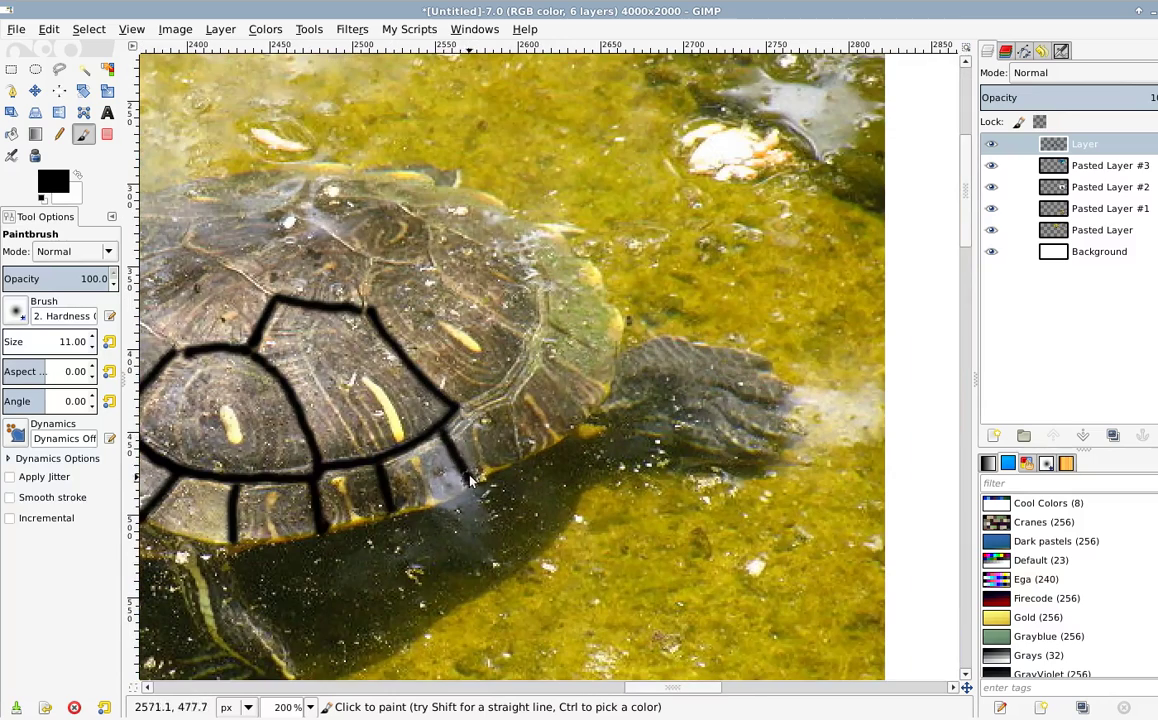
{"action": "scroll", "coordinate": [435, 467], "scroll_direction": "up", "scroll_amount": 1, "text": "ctrl"}
{"action": "left_click_drag", "start_coordinate": [501, 436], "coordinate": [503, 441]}
{"action": "left_click_drag", "start_coordinate": [622, 302], "coordinate": [497, 396]}
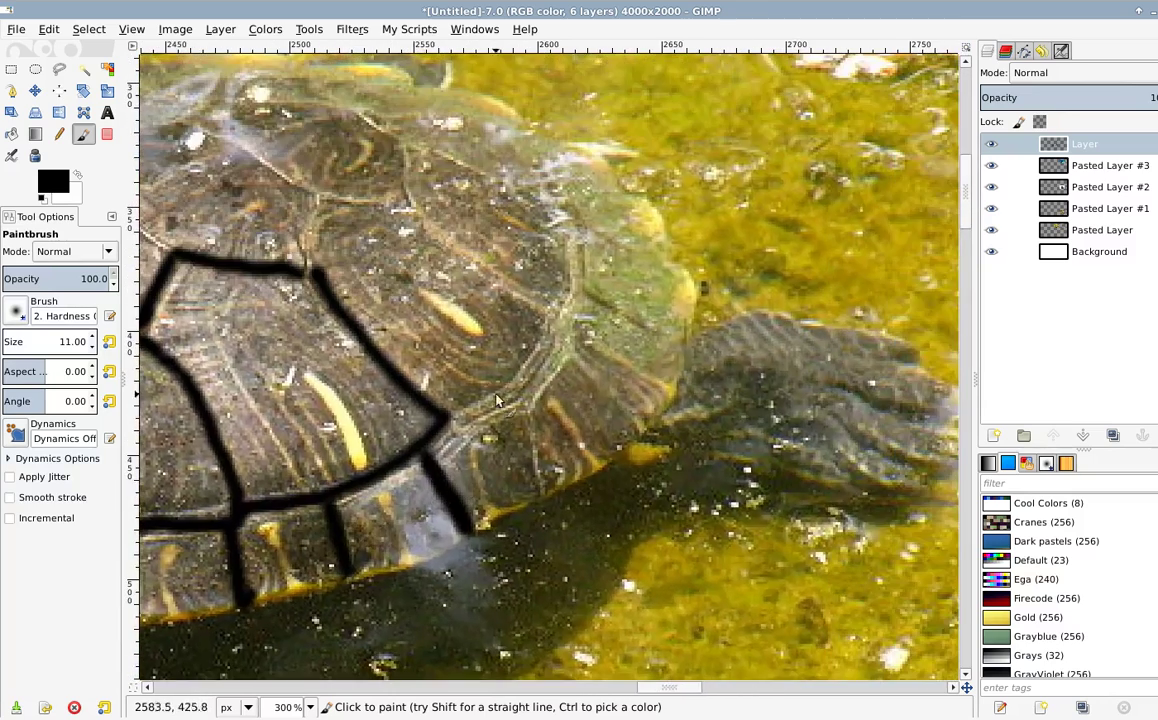
{"action": "scroll", "coordinate": [517, 388], "scroll_direction": "down", "scroll_amount": 5, "text": "ctrl"}
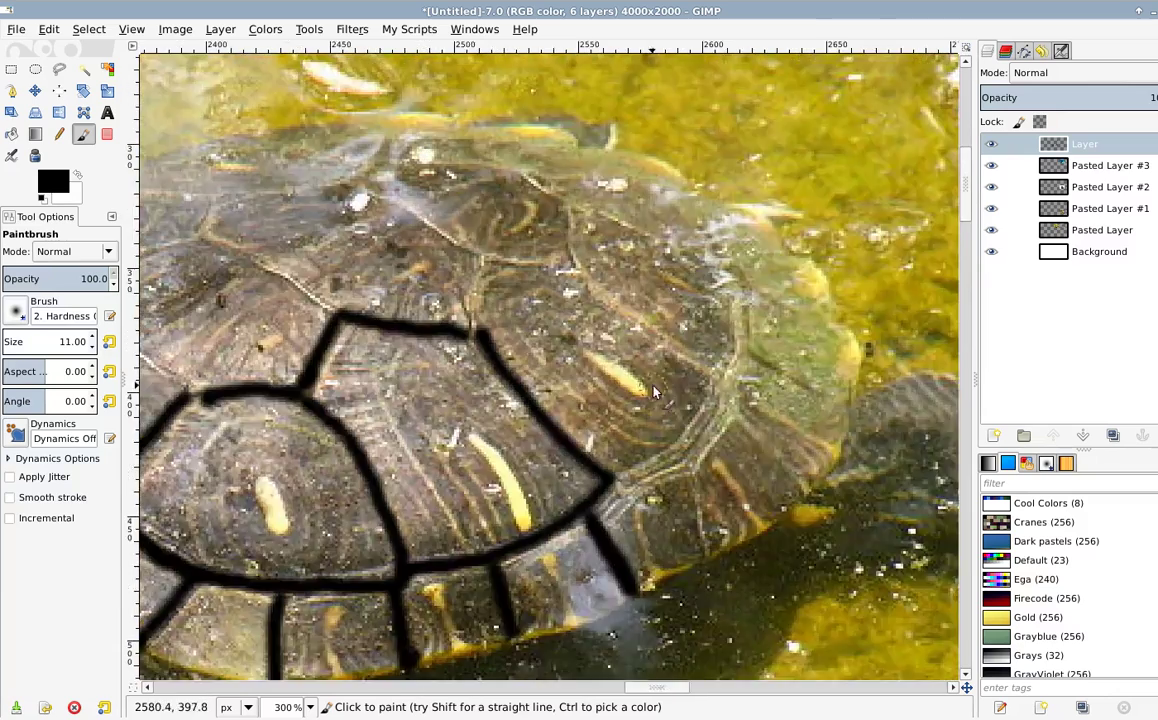
Step: Trace the inner edge of the sea turtle's rim in black, from the head end down along the shell's near side
{"action": "scroll", "coordinate": [459, 461], "scroll_direction": "up", "scroll_amount": 1, "text": "ctrl"}
{"action": "scroll", "coordinate": [480, 420], "scroll_direction": "right", "scroll_amount": 4}
{"action": "scroll", "coordinate": [526, 396], "scroll_direction": "up", "scroll_amount": 1, "text": "ctrl"}
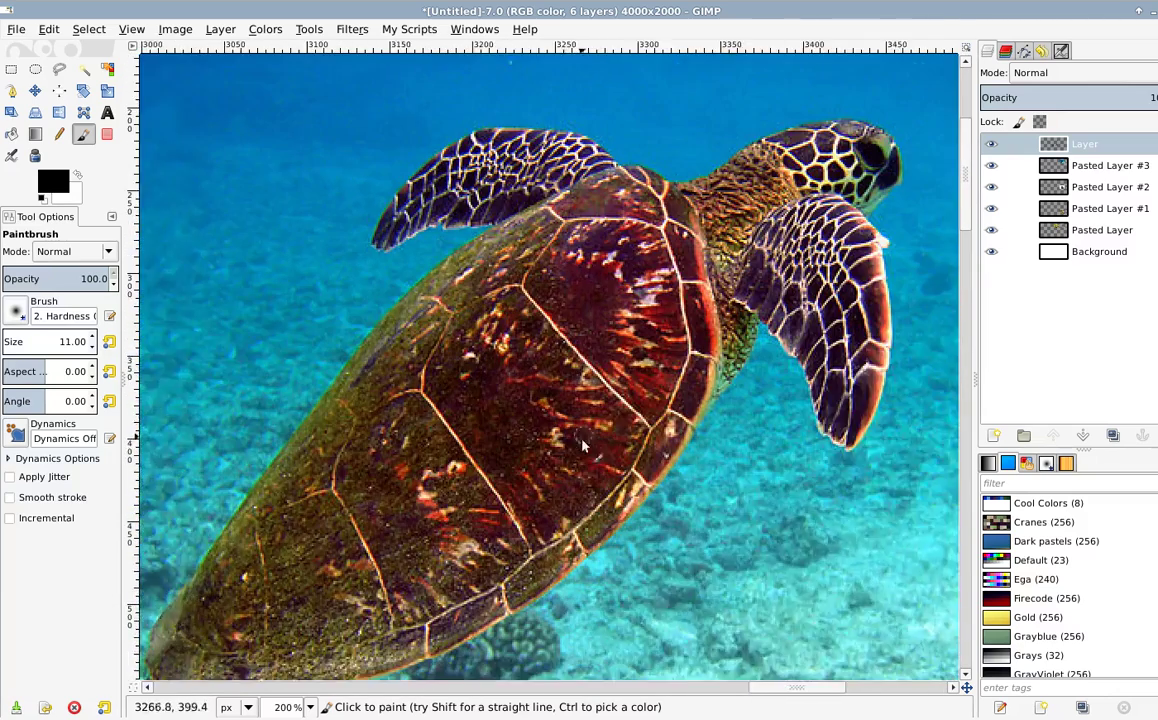
{"action": "scroll", "coordinate": [535, 330], "scroll_direction": "right", "scroll_amount": 1}
{"action": "mouse_move", "coordinate": [604, 228]}
{"action": "left_mouse_down"}
{"action": "mouse_move", "coordinate": [620, 365]}
{"action": "mouse_move", "coordinate": [624, 277]}
{"action": "mouse_move", "coordinate": [636, 335]}
{"action": "mouse_move", "coordinate": [638, 403]}
{"action": "left_mouse_up"}
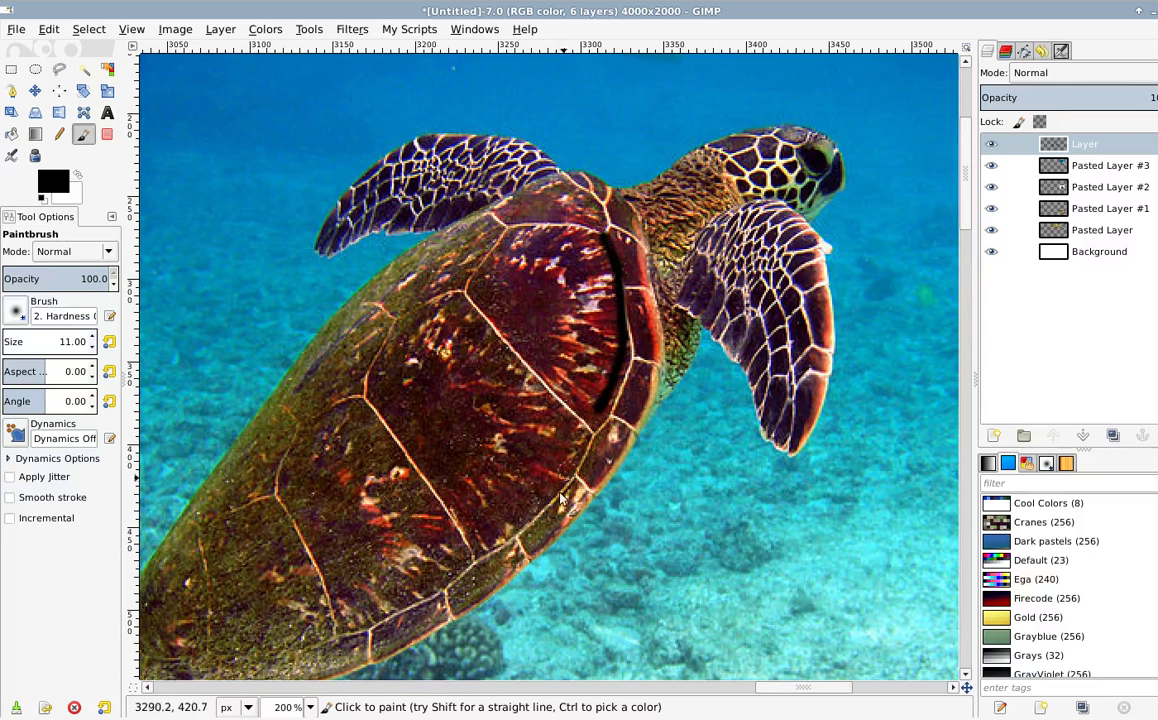
{"action": "scroll", "coordinate": [562, 500], "scroll_direction": "down", "scroll_amount": 3}
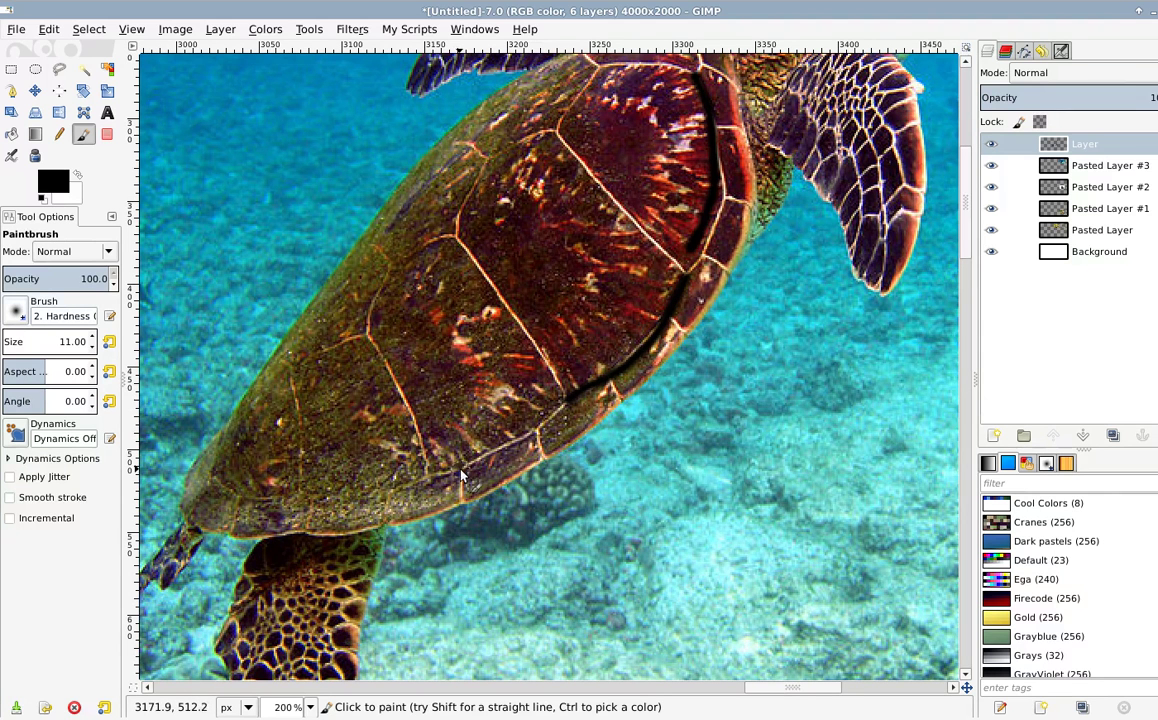
Step: Paint short dividing lines across the sea turtle's rim, spaced from near the tail up to the head end
{"action": "left_click_drag", "start_coordinate": [460, 470], "coordinate": [457, 493]}
{"action": "left_click_drag", "start_coordinate": [540, 437], "coordinate": [543, 462]}
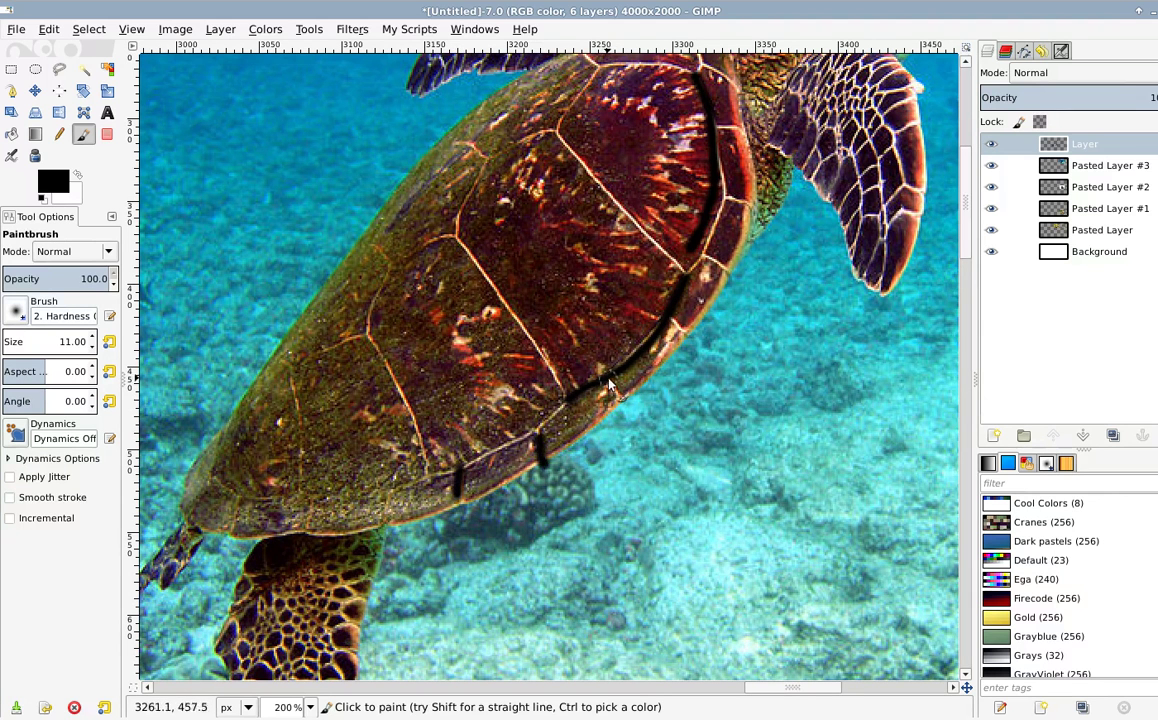
{"action": "scroll", "coordinate": [620, 400], "scroll_direction": "up", "scroll_amount": 3}
{"action": "scroll", "coordinate": [620, 400], "scroll_direction": "right", "scroll_amount": 2}
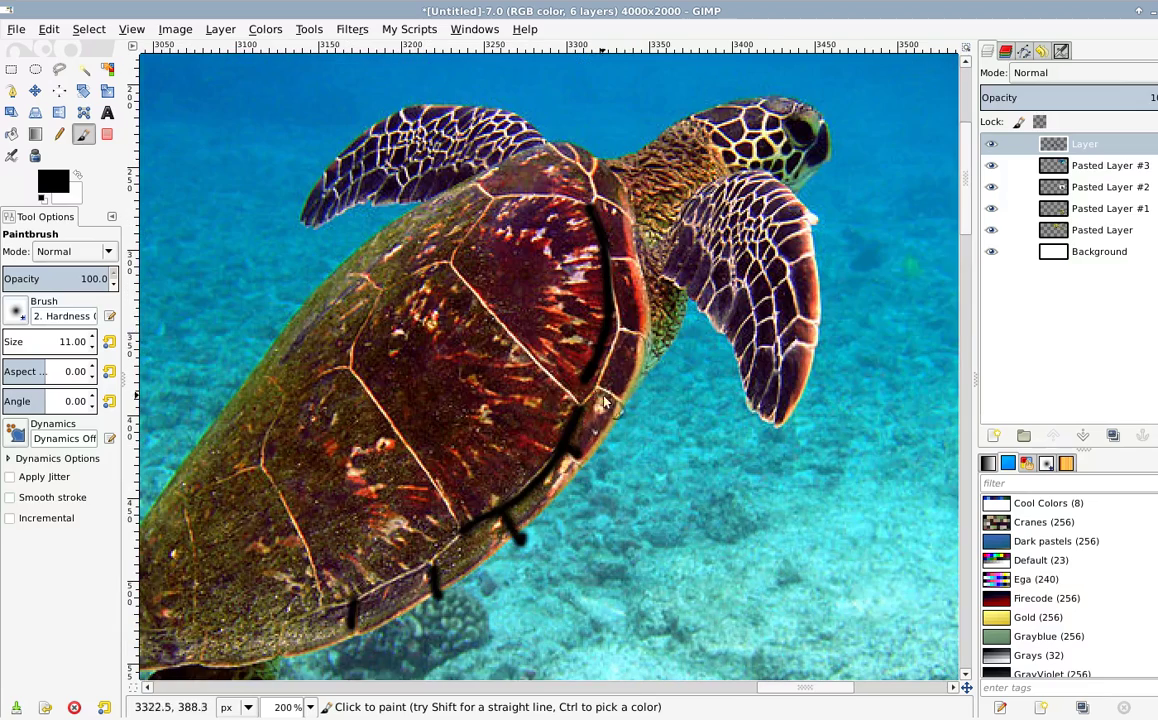
{"action": "left_click_drag", "start_coordinate": [621, 331], "coordinate": [646, 338]}
{"action": "left_click_drag", "start_coordinate": [612, 258], "coordinate": [631, 259]}
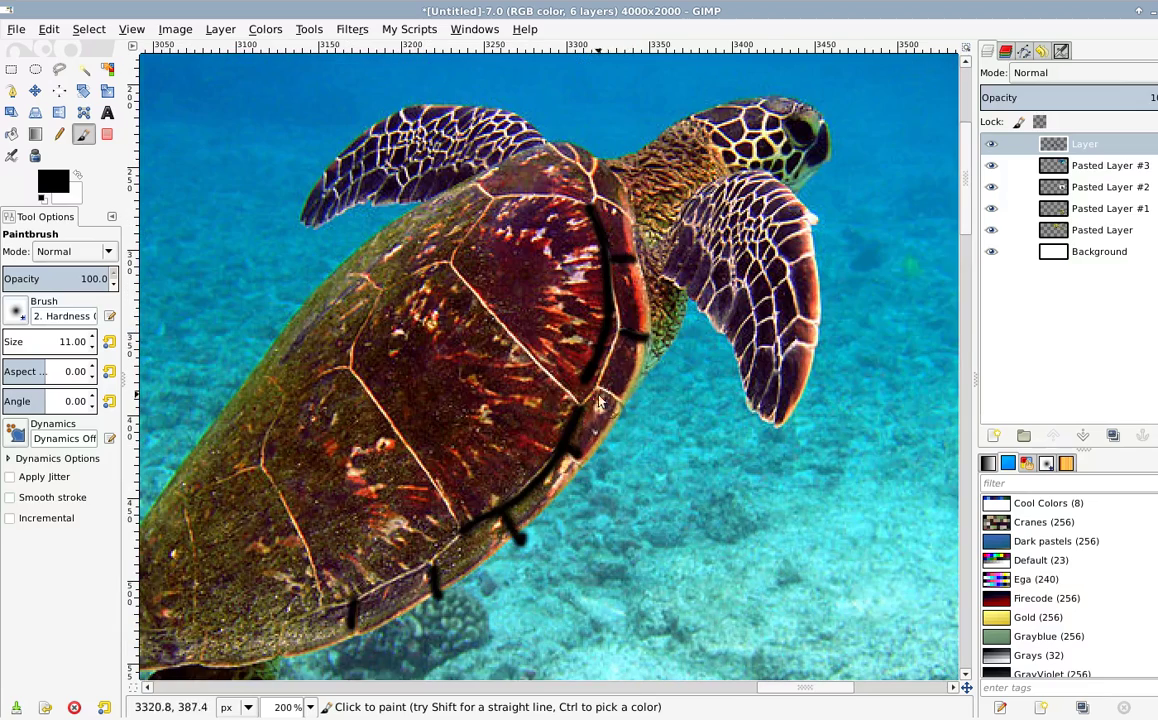
Step: Compare the rims traced on the pond and sea turtles with the tilted shell drawing and the tortoise photo's rim plates
{"action": "left_click_drag", "start_coordinate": [454, 466], "coordinate": [626, 313]}
{"action": "left_click_drag", "start_coordinate": [374, 454], "coordinate": [548, 331]}
{"action": "scroll", "coordinate": [552, 328], "scroll_direction": "down", "scroll_amount": 2}
{"action": "scroll", "coordinate": [388, 401], "scroll_direction": "down", "scroll_amount": 1}
{"action": "left_click_drag", "start_coordinate": [307, 481], "coordinate": [567, 368]}
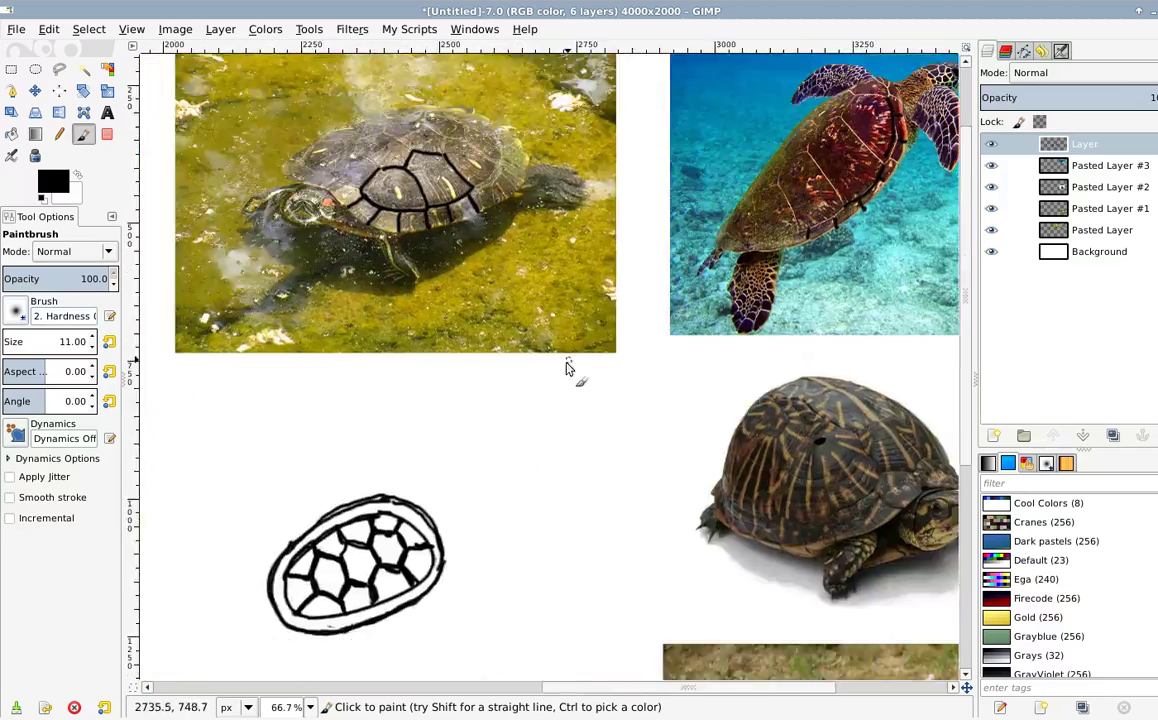
{"action": "left_click_drag", "start_coordinate": [408, 226], "coordinate": [450, 295]}
{"action": "left_click_drag", "start_coordinate": [665, 359], "coordinate": [560, 341]}
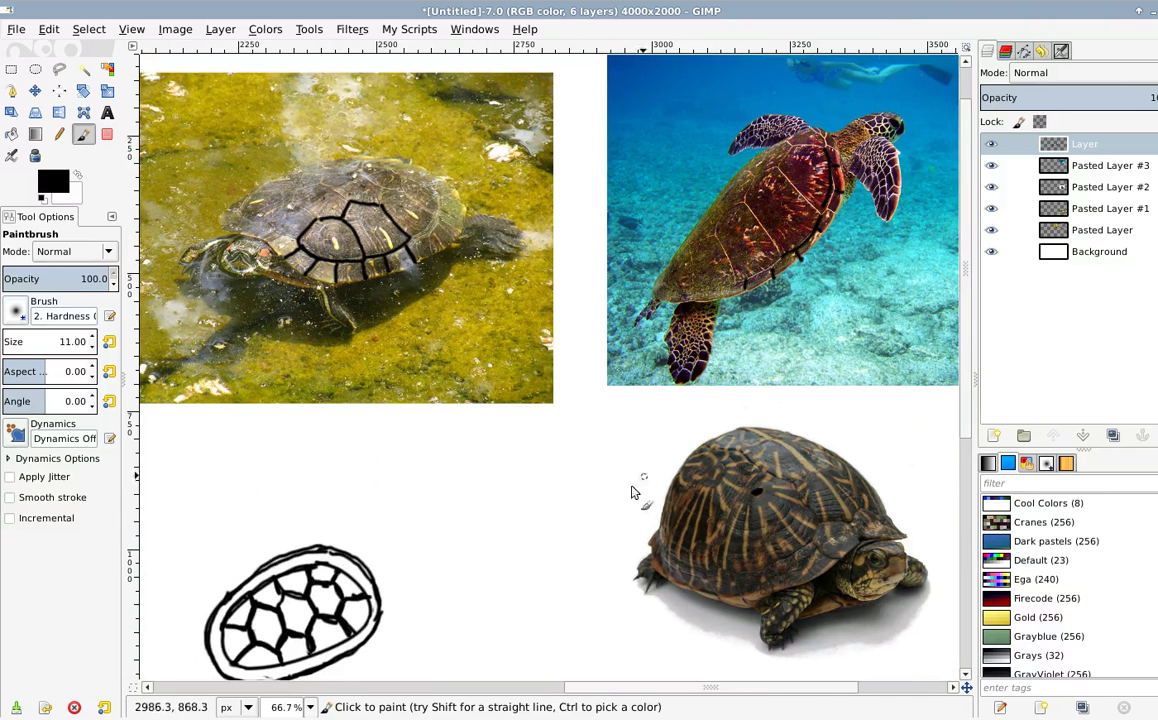
{"action": "scroll", "coordinate": [634, 486], "scroll_direction": "down", "scroll_amount": 3}
{"action": "scroll", "coordinate": [634, 486], "scroll_direction": "left", "scroll_amount": 2}
{"action": "left_click_drag", "start_coordinate": [491, 500], "coordinate": [458, 435]}
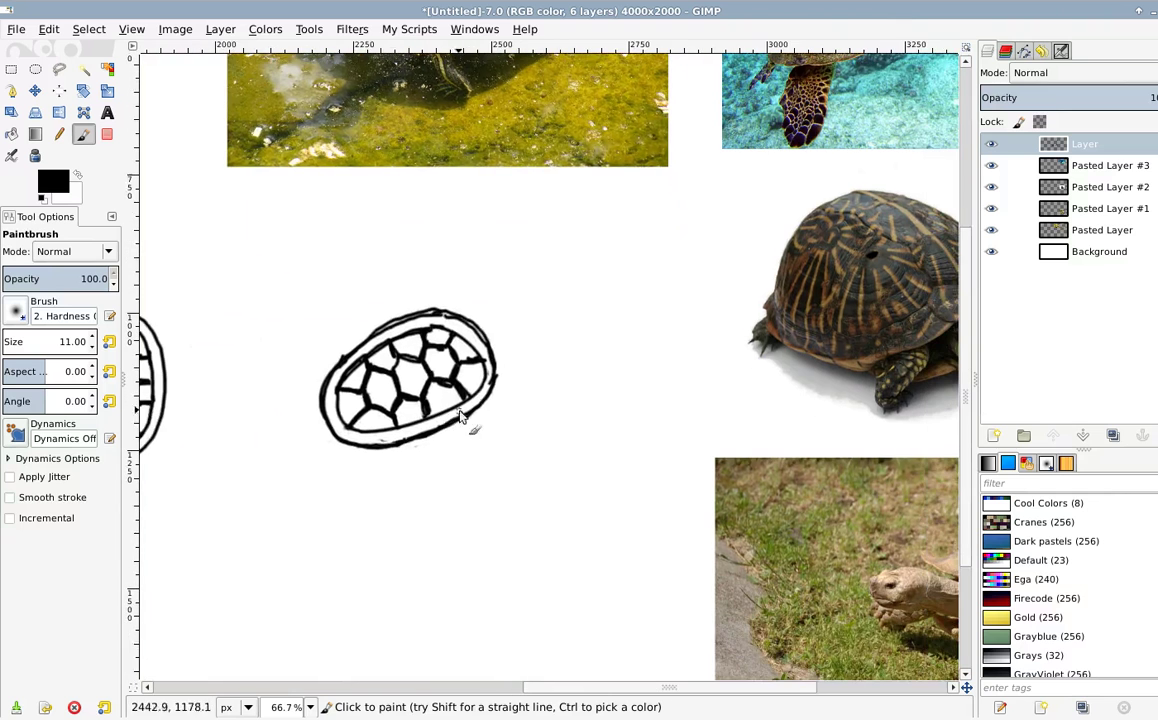
{"action": "left_click_drag", "start_coordinate": [930, 618], "coordinate": [514, 460]}
{"action": "scroll", "coordinate": [588, 489], "scroll_direction": "up", "scroll_amount": 1}
{"action": "left_click_drag", "start_coordinate": [696, 493], "coordinate": [615, 432]}
{"action": "scroll", "coordinate": [615, 437], "scroll_direction": "up", "scroll_amount": 1}
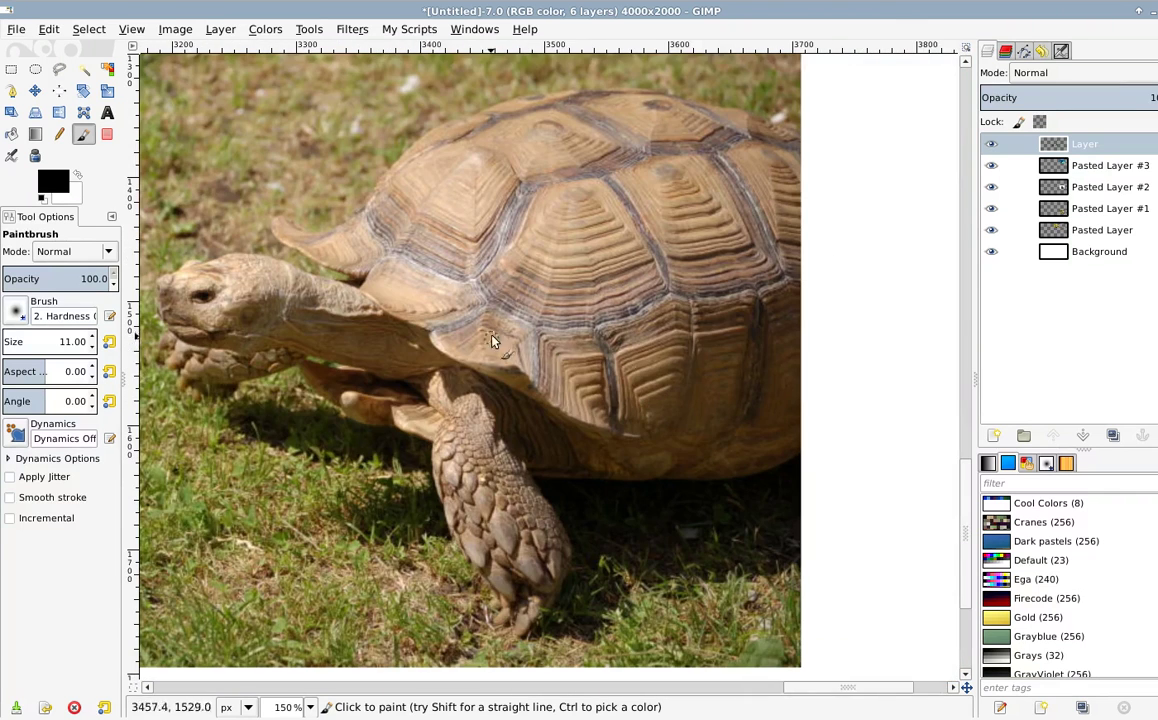
{"action": "scroll", "coordinate": [411, 380], "scroll_direction": "down", "scroll_amount": 3}
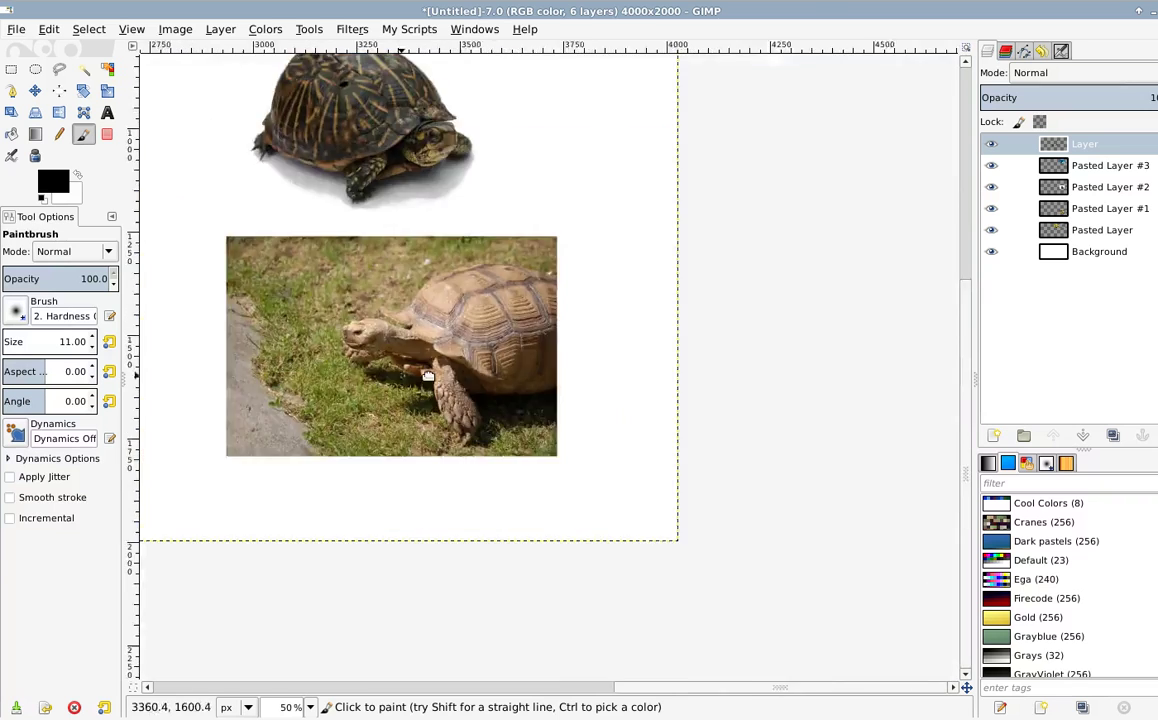
Step: Examine the undivided rims of the two drawn shells against the rim plates traced on the pond and sea turtle photos
{"action": "left_click_drag", "start_coordinate": [160, 394], "coordinate": [511, 428]}
{"action": "left_click_drag", "start_coordinate": [473, 274], "coordinate": [604, 444]}
{"action": "scroll", "coordinate": [418, 417], "scroll_direction": "down", "scroll_amount": 2}
{"action": "scroll", "coordinate": [480, 350], "scroll_direction": "left", "scroll_amount": 3}
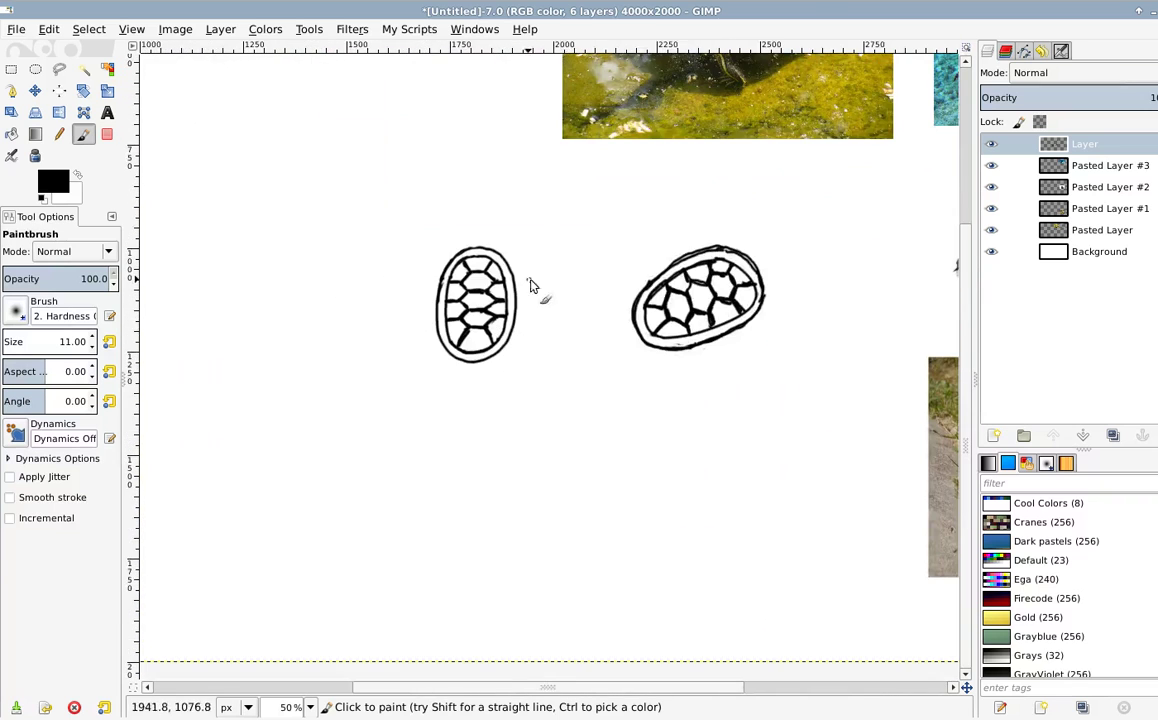
{"action": "scroll", "coordinate": [470, 250], "scroll_direction": "up", "scroll_amount": 2}
{"action": "scroll", "coordinate": [520, 300], "scroll_direction": "up", "scroll_amount": 1}
{"action": "mouse_move", "coordinate": [778, 234]}
{"action": "left_mouse_down"}
{"action": "mouse_move", "coordinate": [471, 506]}
{"action": "mouse_move", "coordinate": [415, 536]}
{"action": "left_mouse_up"}
{"action": "left_click_drag", "start_coordinate": [682, 90], "coordinate": [574, 336]}
{"action": "left_click_drag", "start_coordinate": [614, 136], "coordinate": [591, 309]}
{"action": "scroll", "coordinate": [636, 300], "scroll_direction": "up", "scroll_amount": 1}
{"action": "scroll", "coordinate": [636, 302], "scroll_direction": "up", "scroll_amount": 1}
{"action": "scroll", "coordinate": [499, 352], "scroll_direction": "right", "scroll_amount": 1}
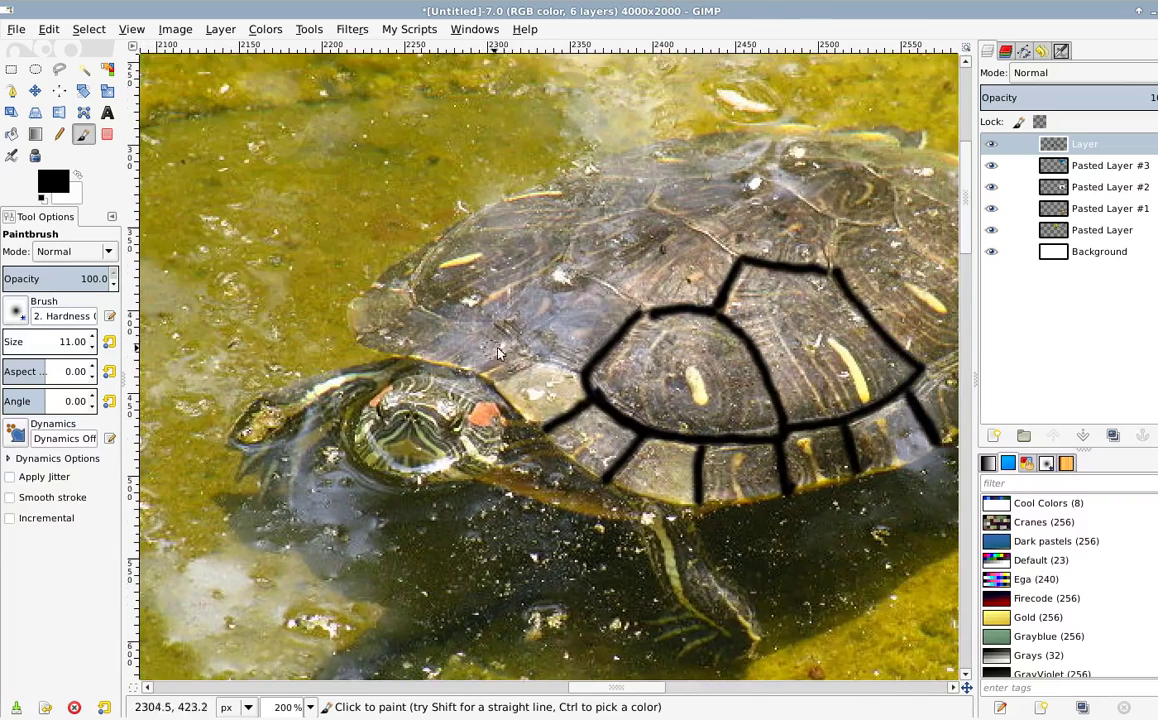
{"action": "scroll", "coordinate": [700, 360], "scroll_direction": "down", "scroll_amount": 2}
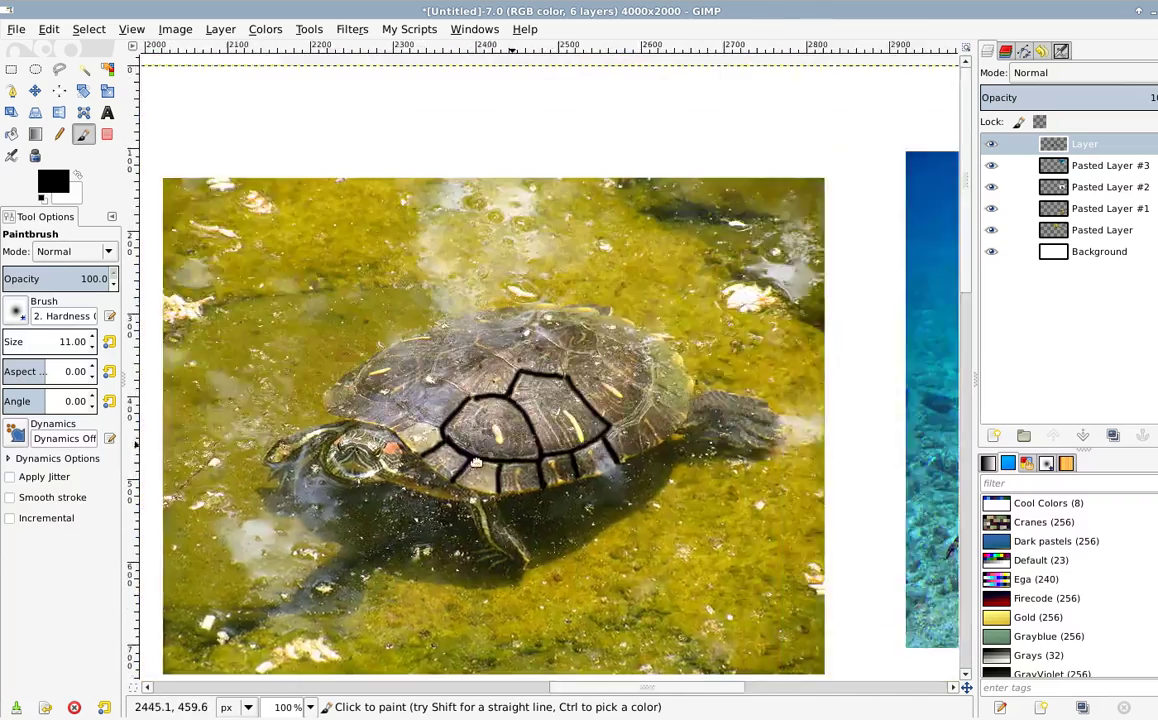
{"action": "scroll", "coordinate": [473, 339], "scroll_direction": "right", "scroll_amount": 6}
{"action": "scroll", "coordinate": [745, 342], "scroll_direction": "right", "scroll_amount": 1}
{"action": "scroll", "coordinate": [745, 342], "scroll_direction": "up", "scroll_amount": 1}
{"action": "scroll", "coordinate": [745, 330], "scroll_direction": "left", "scroll_amount": 8}
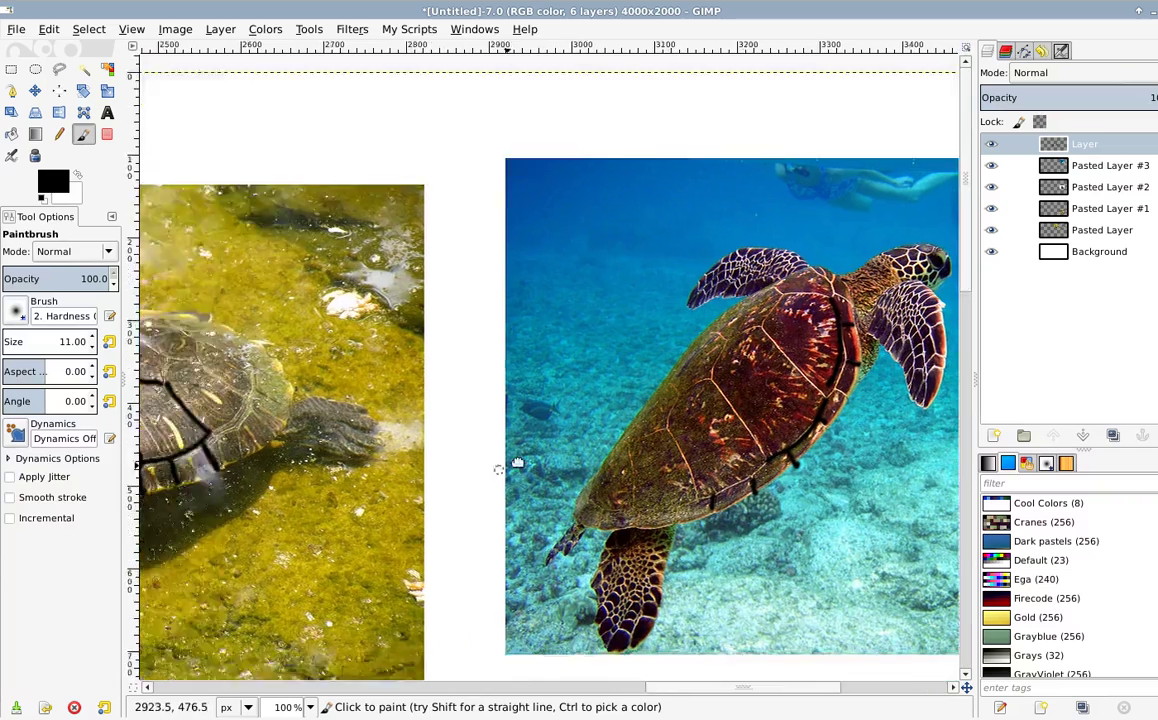
{"action": "scroll", "coordinate": [573, 290], "scroll_direction": "down", "scroll_amount": 2}
{"action": "scroll", "coordinate": [573, 290], "scroll_direction": "down", "scroll_amount": 1}
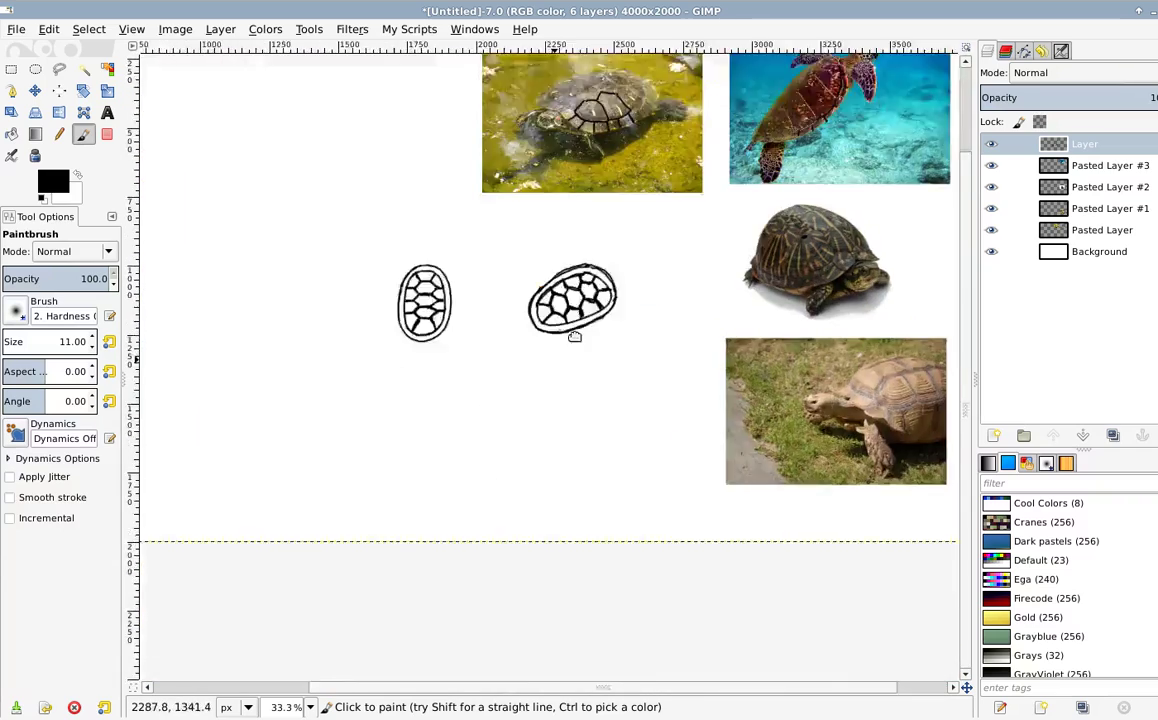
Step: Trace two neighbouring rim plates in black above the box turtle's head
{"action": "scroll", "coordinate": [585, 387], "scroll_direction": "left", "scroll_amount": 2}
{"action": "scroll", "coordinate": [514, 370], "scroll_direction": "up", "scroll_amount": 1}
{"action": "left_click_drag", "start_coordinate": [860, 330], "coordinate": [628, 357]}
{"action": "scroll", "coordinate": [628, 357], "scroll_direction": "up", "scroll_amount": 2}
{"action": "left_click_drag", "start_coordinate": [381, 421], "coordinate": [293, 485]}
{"action": "scroll", "coordinate": [540, 420], "scroll_direction": "right", "scroll_amount": 4}
{"action": "scroll", "coordinate": [408, 410], "scroll_direction": "up", "scroll_amount": 2}
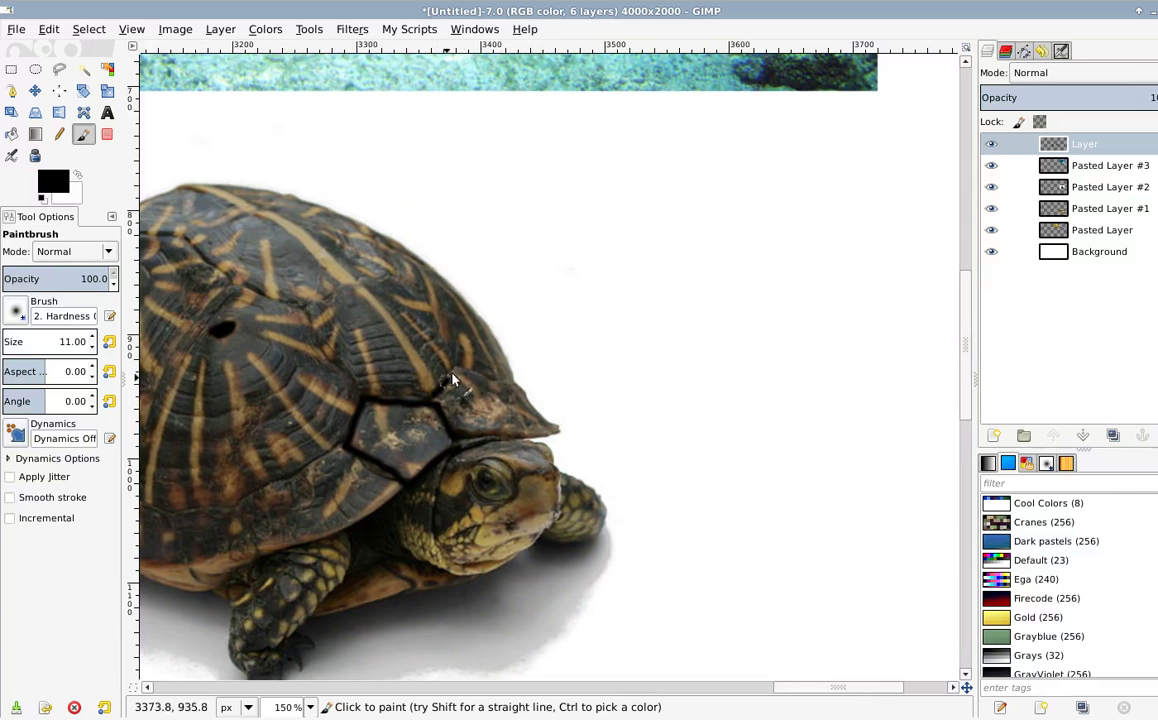
{"action": "left_click_drag", "start_coordinate": [507, 383], "coordinate": [550, 428]}
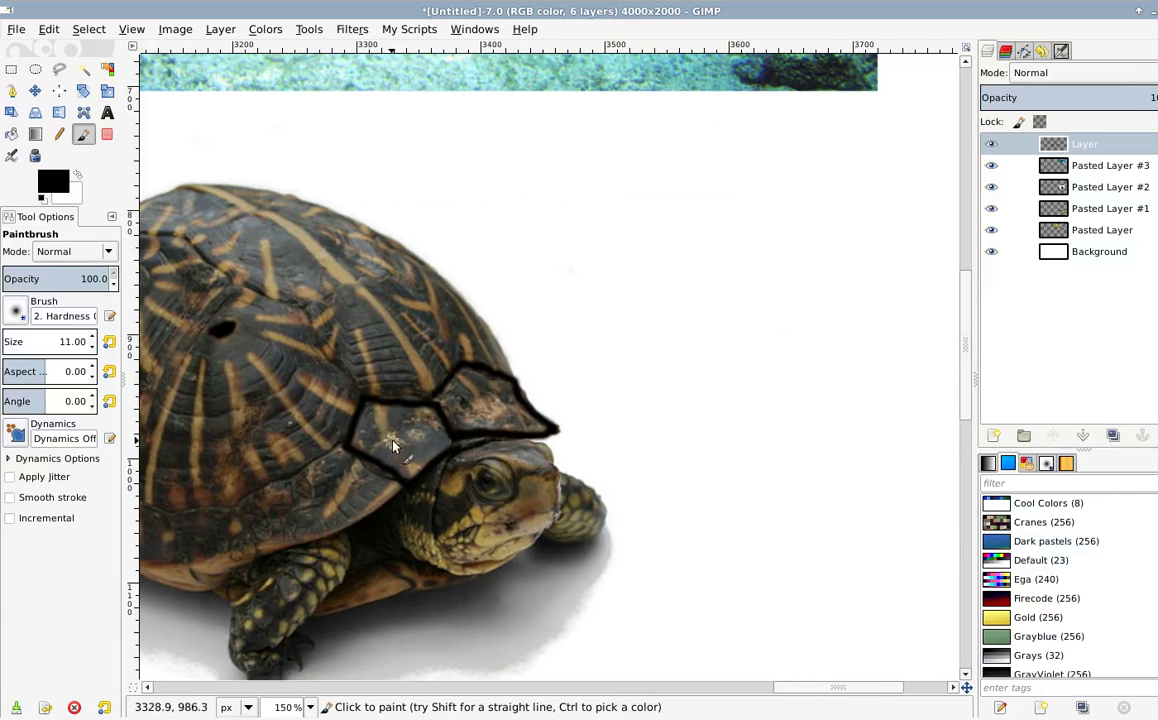
{"action": "left_click_drag", "start_coordinate": [518, 399], "coordinate": [691, 322]}
{"action": "left_click_drag", "start_coordinate": [290, 447], "coordinate": [580, 402]}
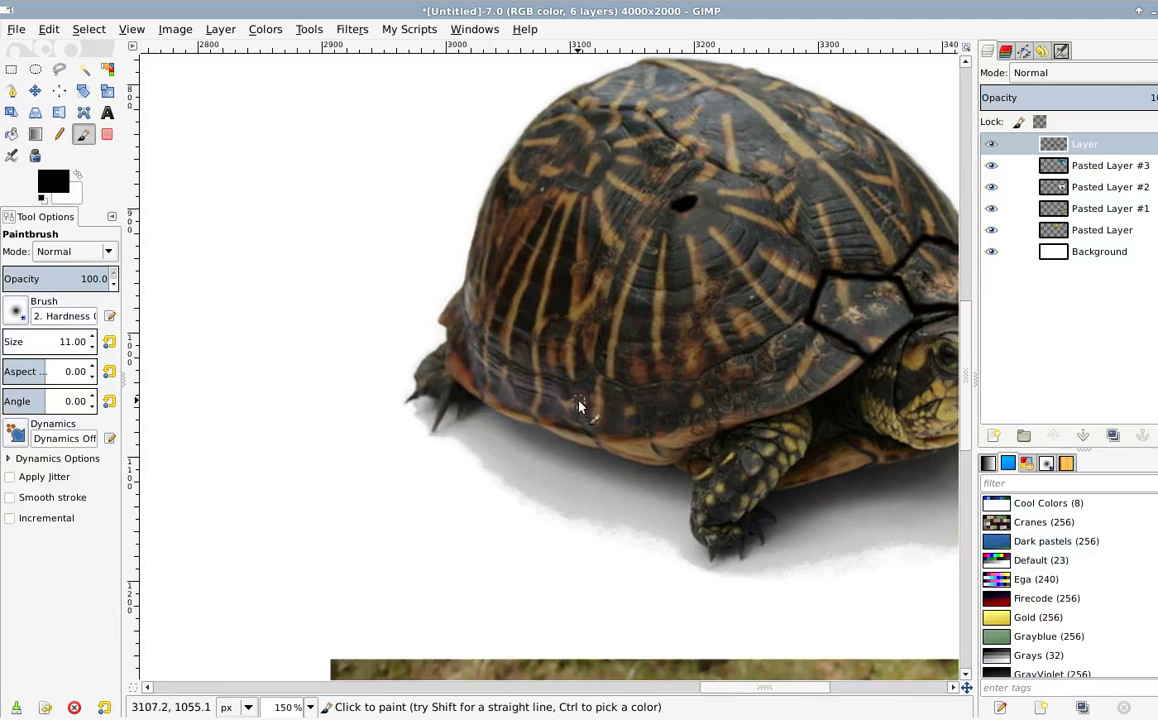
Step: Paint short rim divisions around the upper head end of the tilted shell drawing and along its lower edge
{"action": "left_click_drag", "start_coordinate": [363, 441], "coordinate": [710, 413]}
{"action": "scroll", "coordinate": [690, 428], "scroll_direction": "left", "scroll_amount": 4}
{"action": "scroll", "coordinate": [711, 388], "scroll_direction": "down", "scroll_amount": 1}
{"action": "scroll", "coordinate": [535, 344], "scroll_direction": "up", "scroll_amount": 1}
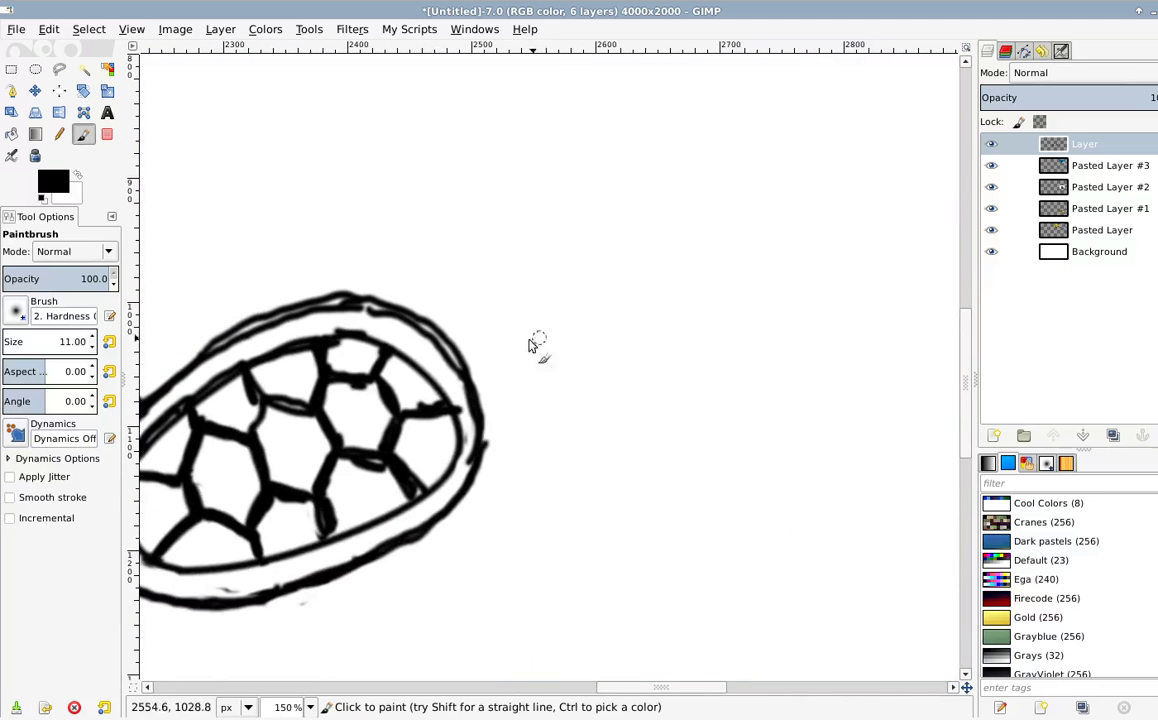
{"action": "left_click_drag", "start_coordinate": [423, 369], "coordinate": [429, 372]}
{"action": "left_click_drag", "start_coordinate": [409, 321], "coordinate": [390, 350]}
{"action": "left_click_drag", "start_coordinate": [415, 392], "coordinate": [507, 309]}
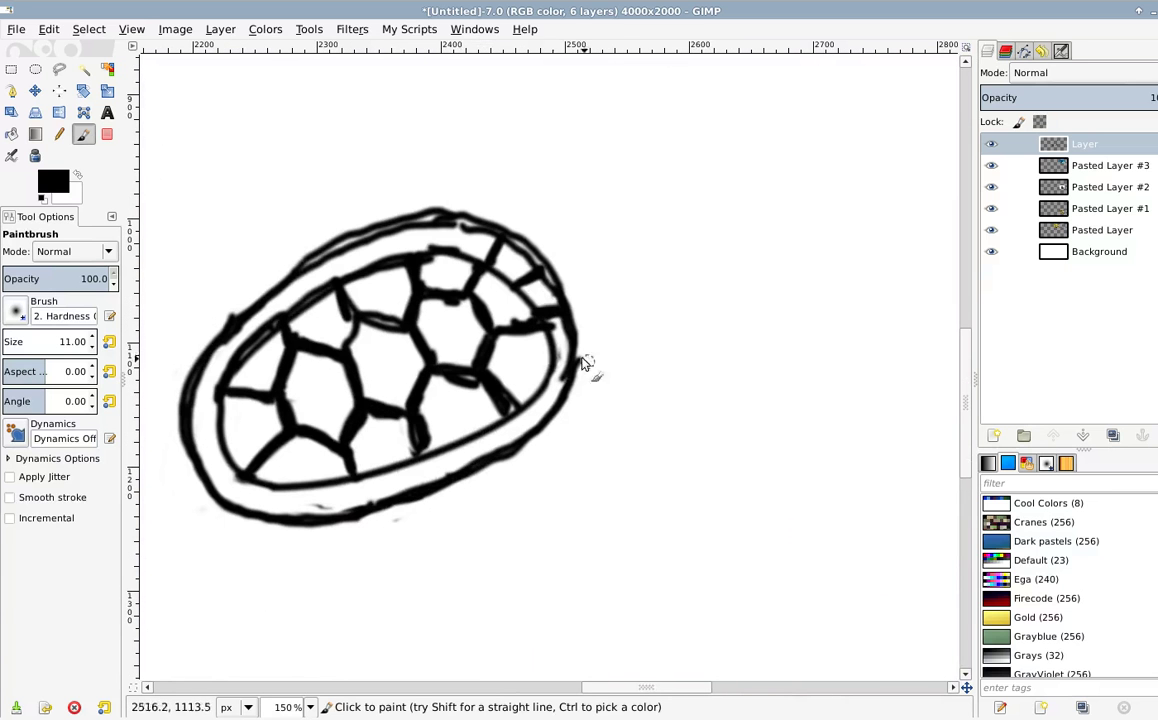
{"action": "left_click_drag", "start_coordinate": [453, 452], "coordinate": [452, 473]}
{"action": "left_click_drag", "start_coordinate": [484, 433], "coordinate": [494, 453]}
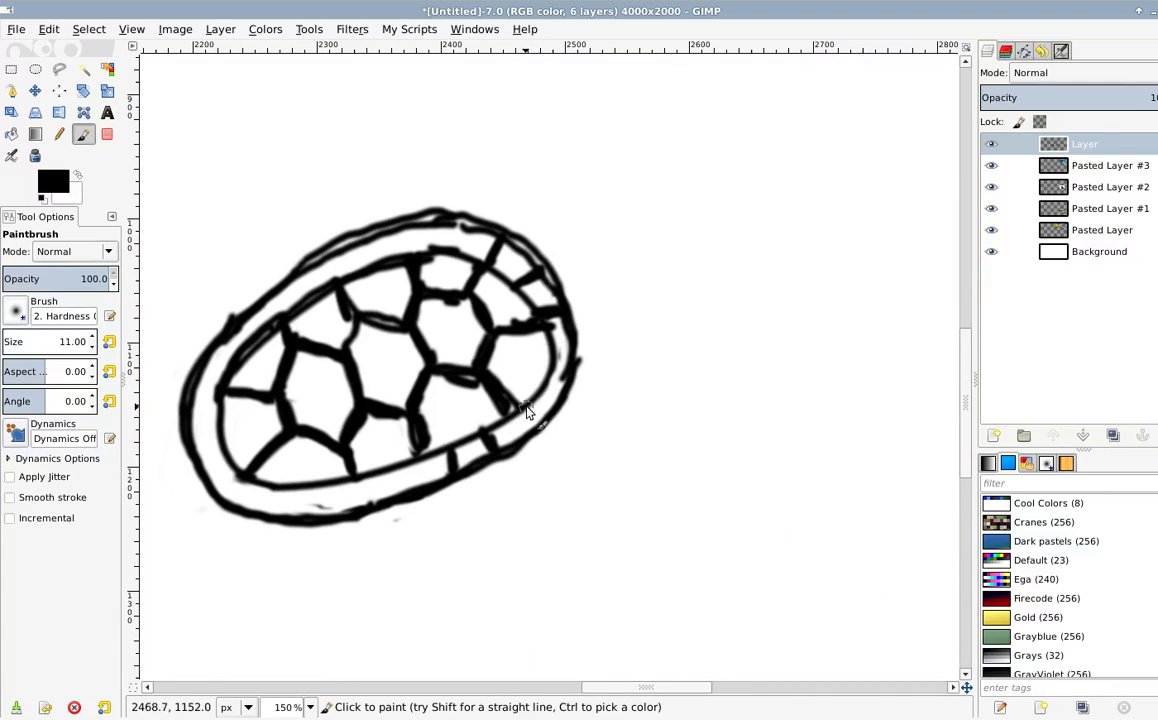
{"action": "mouse_move", "coordinate": [369, 477]}
{"action": "left_mouse_down"}
{"action": "mouse_move", "coordinate": [373, 501]}
{"action": "mouse_move", "coordinate": [419, 483]}
{"action": "mouse_move", "coordinate": [442, 442]}
{"action": "mouse_move", "coordinate": [577, 379]}
{"action": "mouse_move", "coordinate": [536, 400]}
{"action": "mouse_move", "coordinate": [492, 393]}
{"action": "mouse_move", "coordinate": [488, 406]}
{"action": "left_mouse_up"}
Step: Paint the remaining divisions across the tilted shell's rim, around its lower end and along its upper edge
{"action": "left_click_drag", "start_coordinate": [940, 80], "coordinate": [687, 281]}
{"action": "scroll", "coordinate": [687, 281], "scroll_direction": "down", "scroll_amount": 1}
{"action": "scroll", "coordinate": [687, 281], "scroll_direction": "down", "scroll_amount": 2}
{"action": "left_click_drag", "start_coordinate": [664, 404], "coordinate": [449, 316]}
{"action": "left_click_drag", "start_coordinate": [624, 157], "coordinate": [582, 445]}
{"action": "key", "text": "1"}
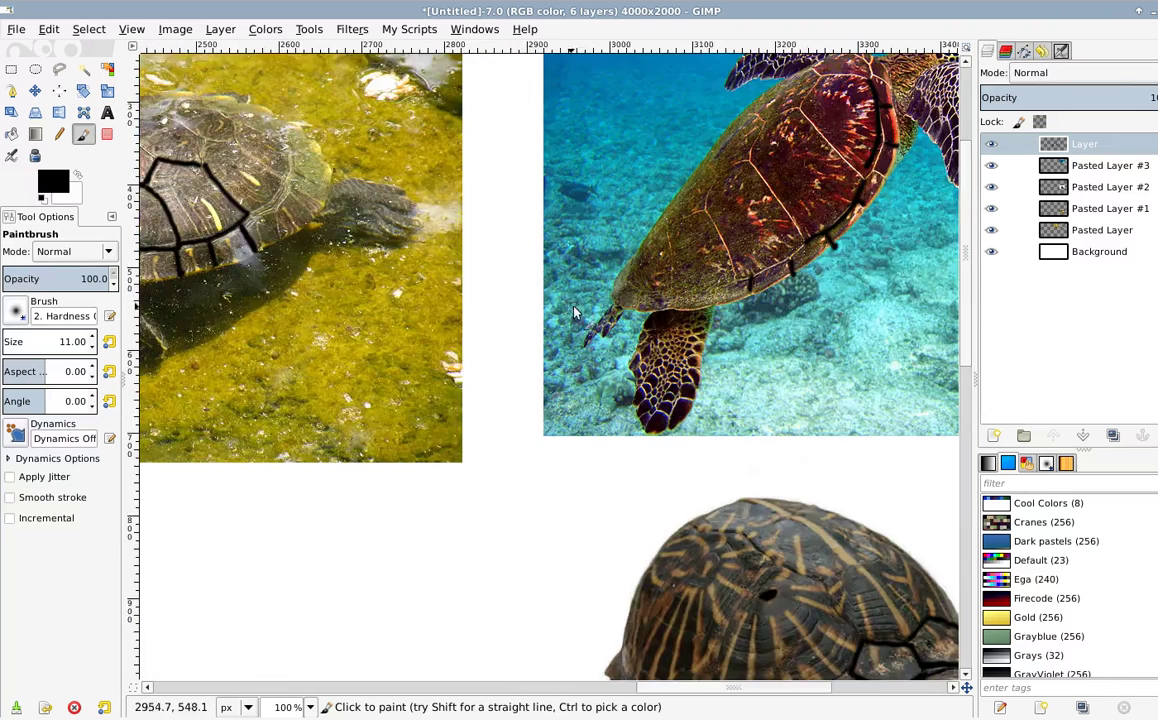
{"action": "scroll", "coordinate": [640, 190], "scroll_direction": "left", "scroll_amount": 4}
{"action": "left_click_drag", "start_coordinate": [363, 508], "coordinate": [635, 282]}
{"action": "left_click_drag", "start_coordinate": [412, 508], "coordinate": [672, 287]}
{"action": "left_click_drag", "start_coordinate": [545, 418], "coordinate": [285, 495]}
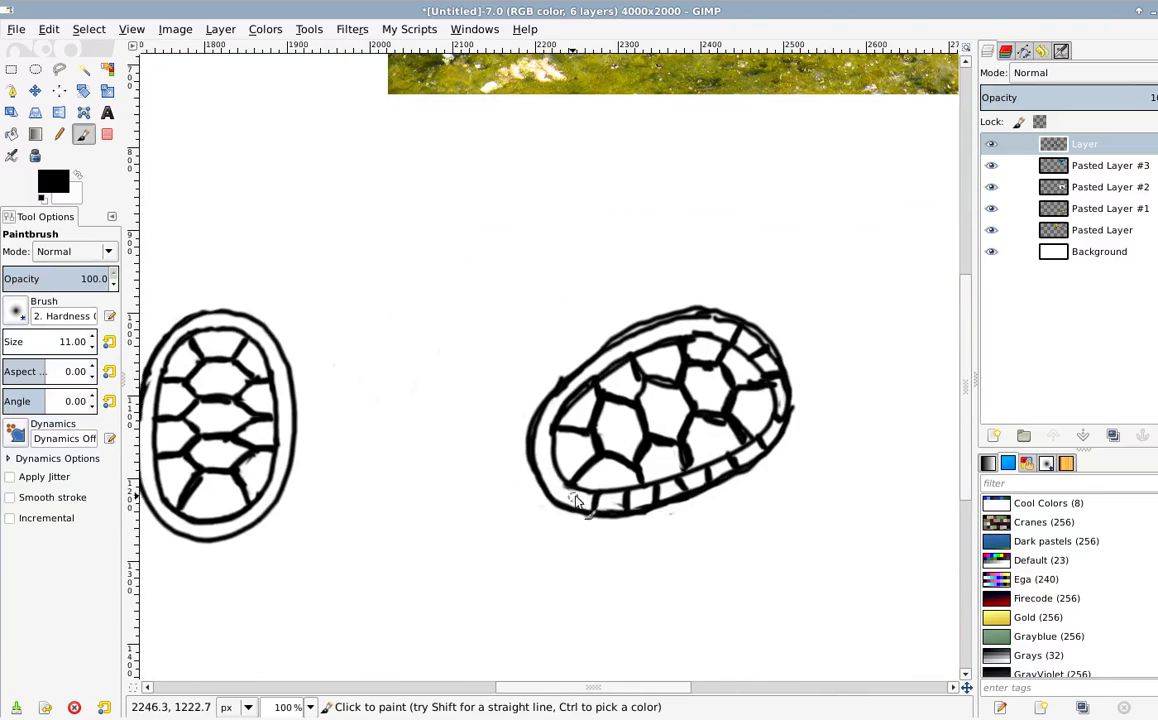
{"action": "mouse_move", "coordinate": [566, 496]}
{"action": "left_mouse_down"}
{"action": "mouse_move", "coordinate": [565, 466]}
{"action": "mouse_move", "coordinate": [546, 443]}
{"action": "mouse_move", "coordinate": [558, 410]}
{"action": "mouse_move", "coordinate": [668, 318]}
{"action": "mouse_move", "coordinate": [674, 333]}
{"action": "mouse_move", "coordinate": [711, 335]}
{"action": "left_mouse_up"}
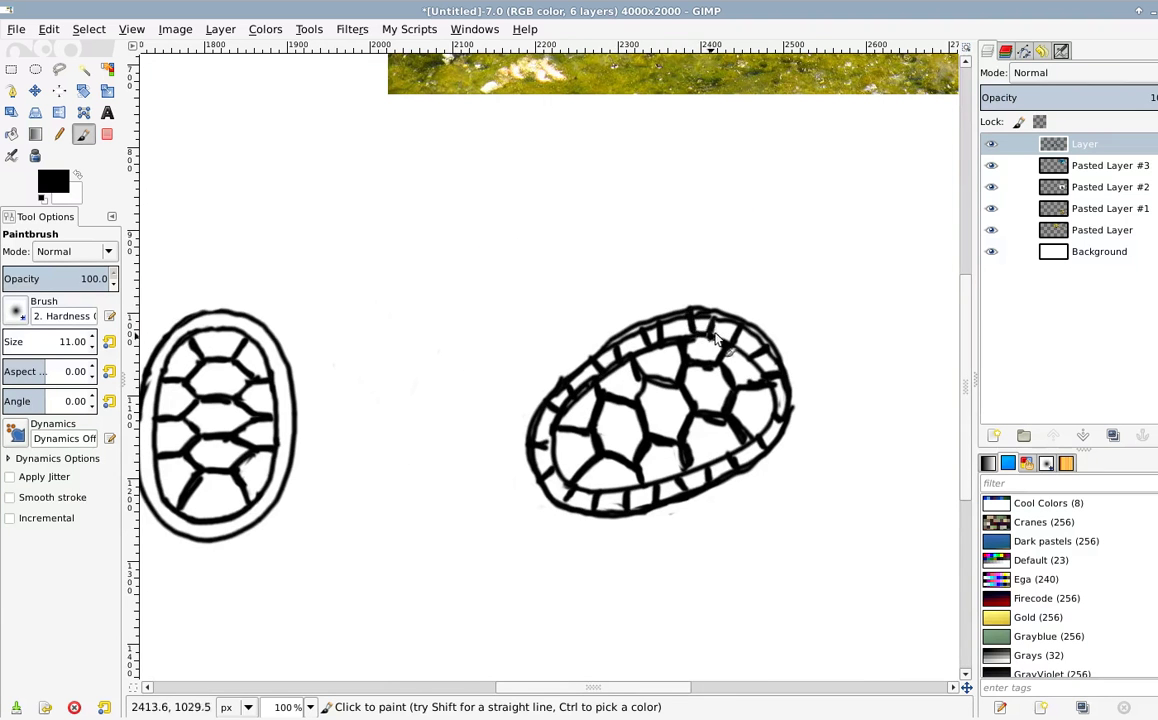
Step: Paint short dividing lines across the rim around the rounded top end of the upright shell drawing
{"action": "scroll", "coordinate": [607, 420], "scroll_direction": "down", "scroll_amount": 3, "text": "ctrl"}
{"action": "scroll", "coordinate": [558, 298], "scroll_direction": "up", "scroll_amount": 4}
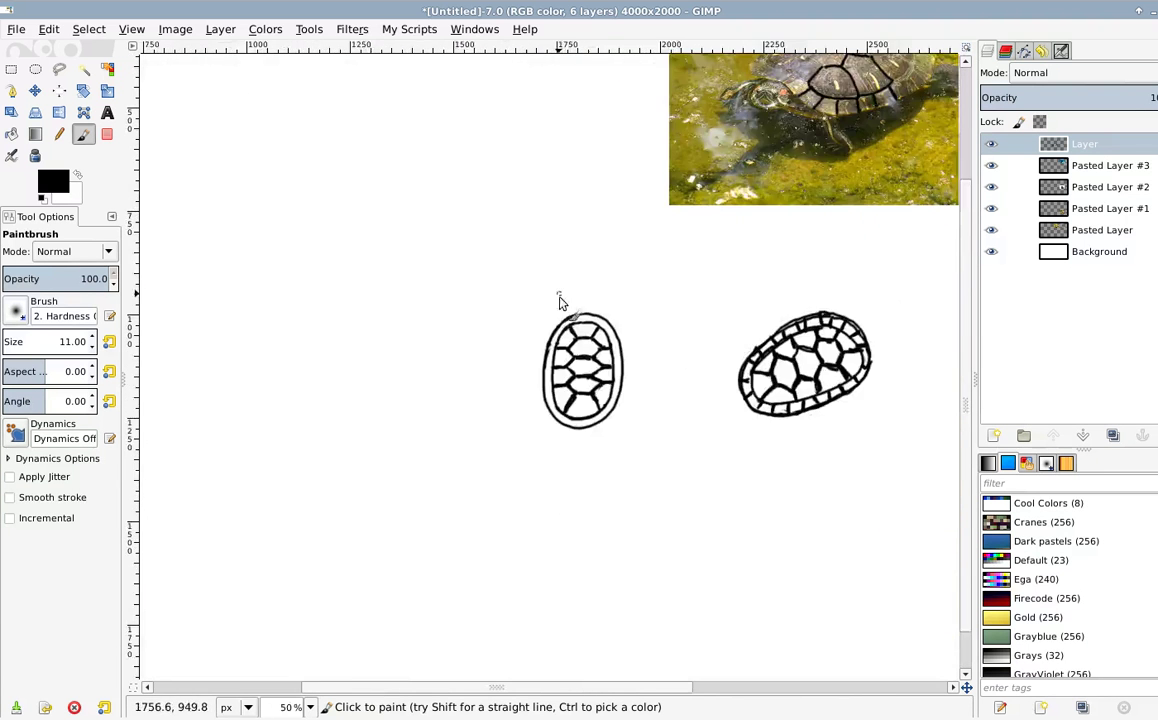
{"action": "mouse_move", "coordinate": [555, 294]}
{"action": "left_mouse_down"}
{"action": "mouse_move", "coordinate": [556, 316]}
{"action": "mouse_move", "coordinate": [575, 314]}
{"action": "left_mouse_up"}
{"action": "key", "text": "ctrl+z"}
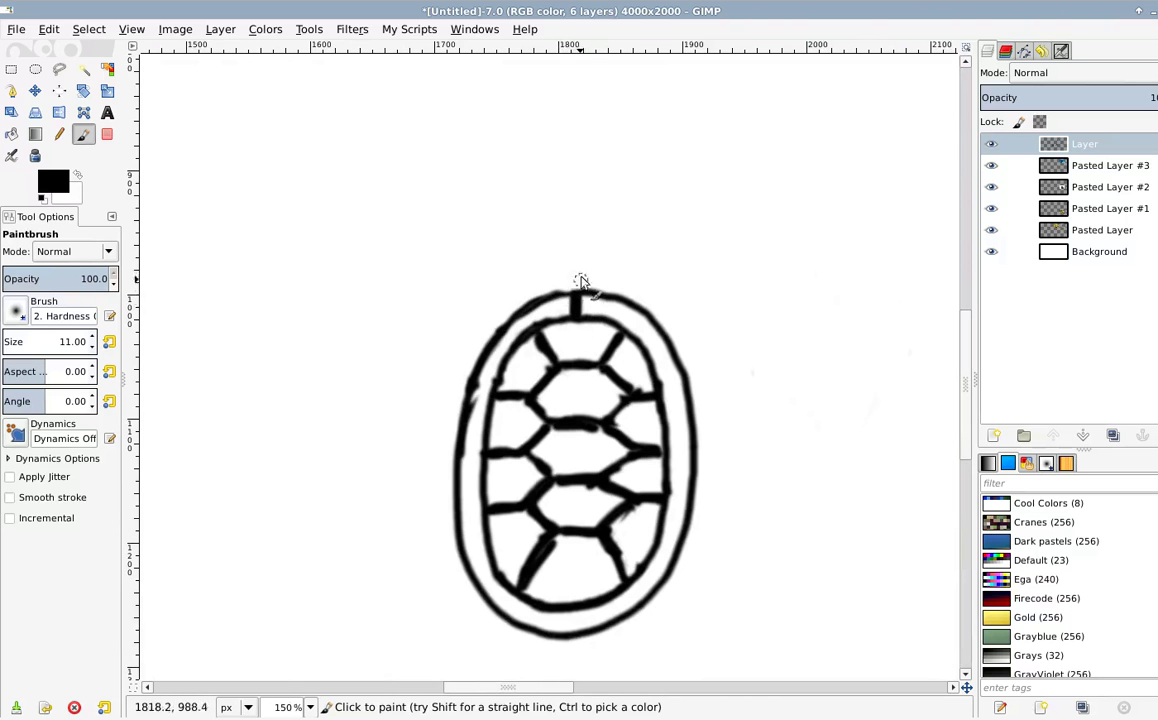
{"action": "left_click_drag", "start_coordinate": [549, 318], "coordinate": [550, 298]}
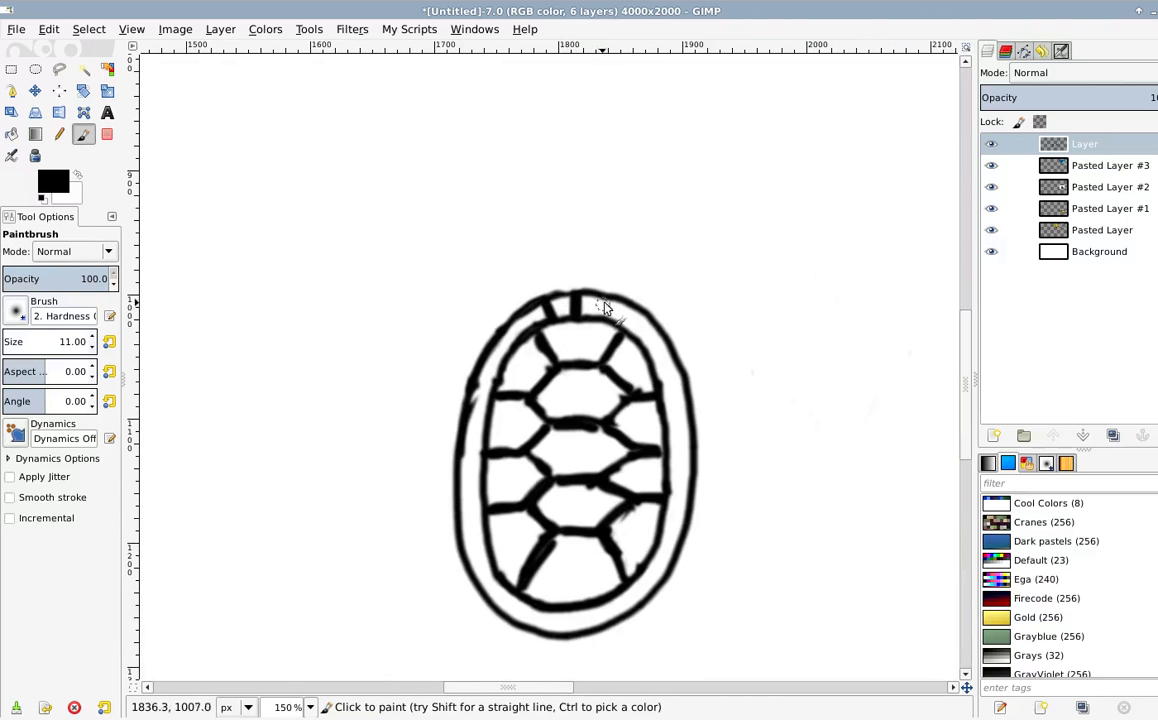
{"action": "mouse_move", "coordinate": [639, 338]}
{"action": "left_mouse_down"}
{"action": "mouse_move", "coordinate": [650, 326]}
{"action": "mouse_move", "coordinate": [679, 356]}
{"action": "left_mouse_up"}
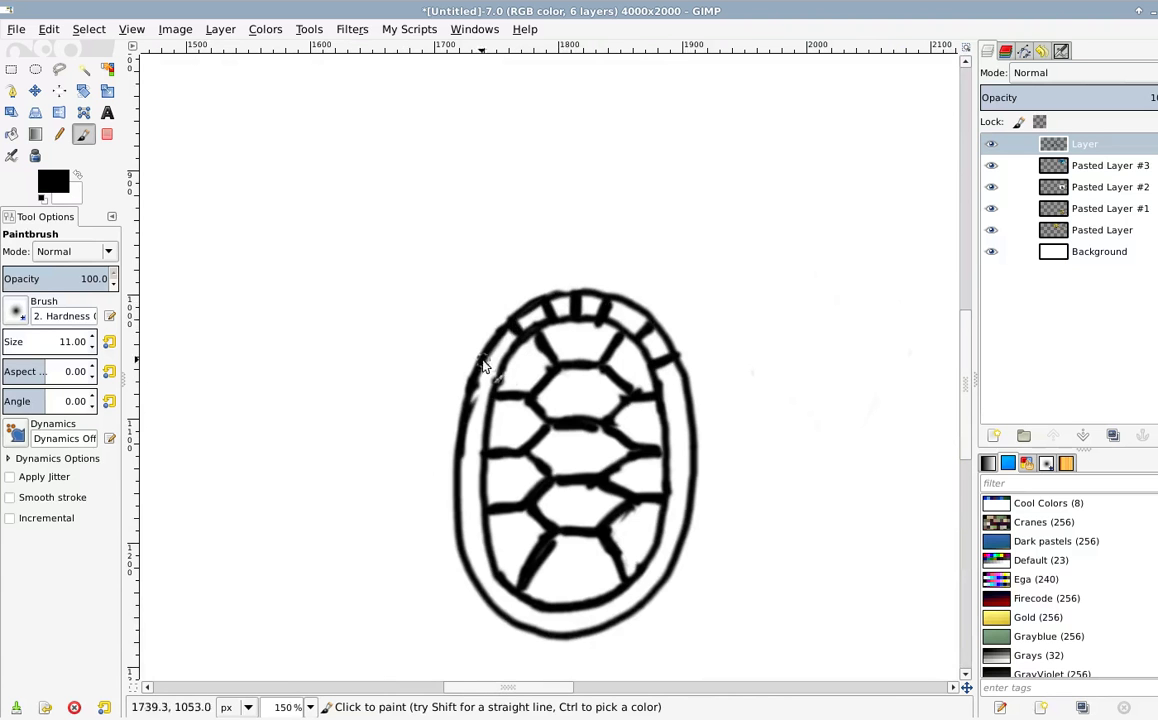
Step: Paint the remaining short rim divisions down both sides and around the lower end of the upright shell drawing
{"action": "scroll", "coordinate": [624, 390], "scroll_direction": "down", "scroll_amount": 2}
{"action": "scroll", "coordinate": [624, 390], "scroll_direction": "right", "scroll_amount": 2}
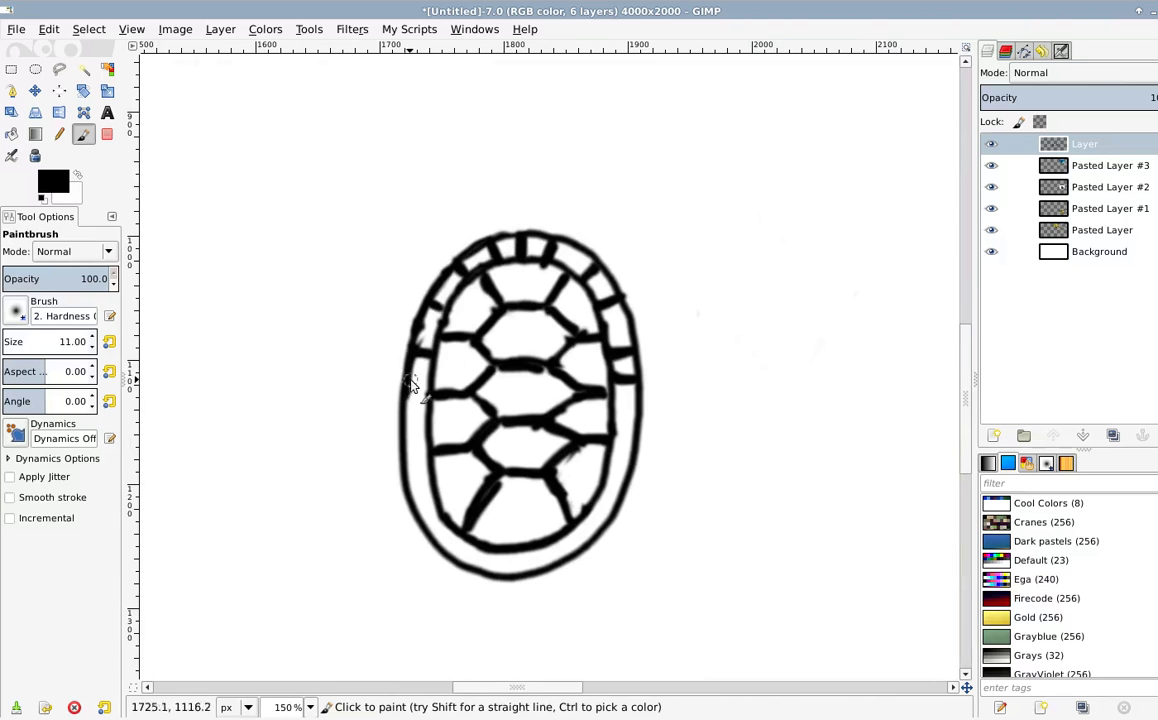
{"action": "left_click_drag", "start_coordinate": [399, 421], "coordinate": [430, 416]}
{"action": "left_click_drag", "start_coordinate": [394, 469], "coordinate": [427, 466]}
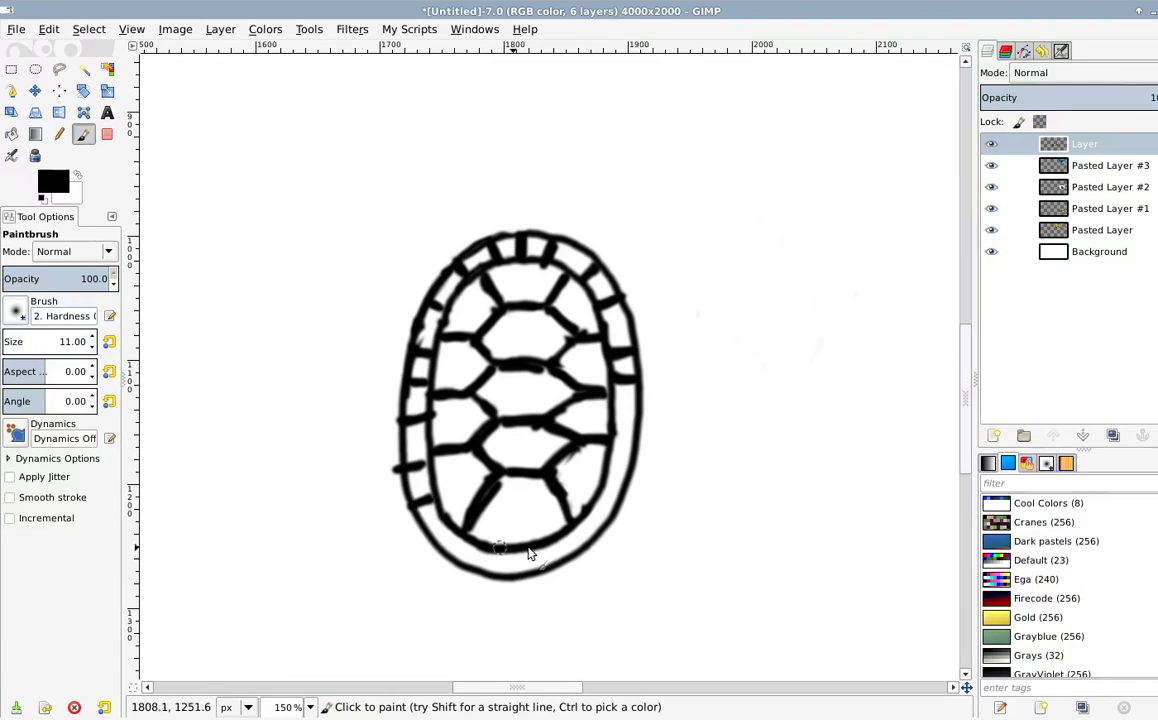
{"action": "left_click_drag", "start_coordinate": [619, 421], "coordinate": [633, 423]}
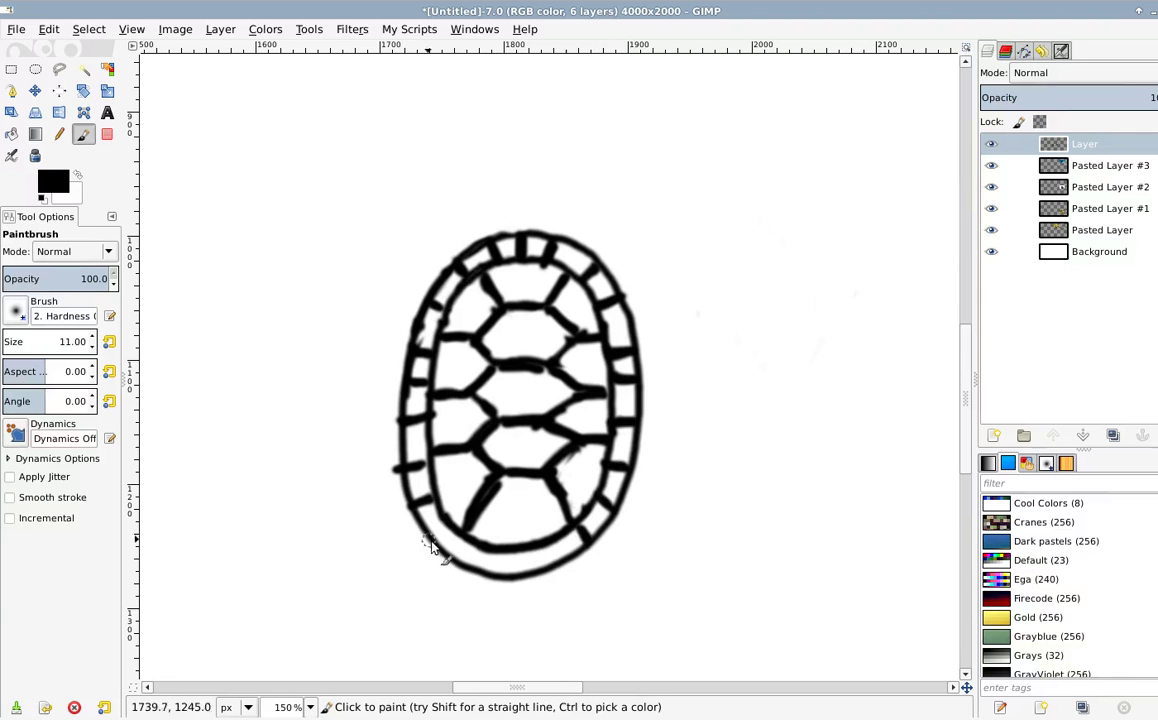
{"action": "mouse_move", "coordinate": [556, 542]}
{"action": "left_mouse_down"}
{"action": "mouse_move", "coordinate": [562, 552]}
{"action": "mouse_move", "coordinate": [514, 553]}
{"action": "left_mouse_up"}
Step: Erase the ends of the division strokes that stick out past the outer edge of the upright shell's rim
{"action": "left_click_drag", "start_coordinate": [529, 326], "coordinate": [582, 436]}
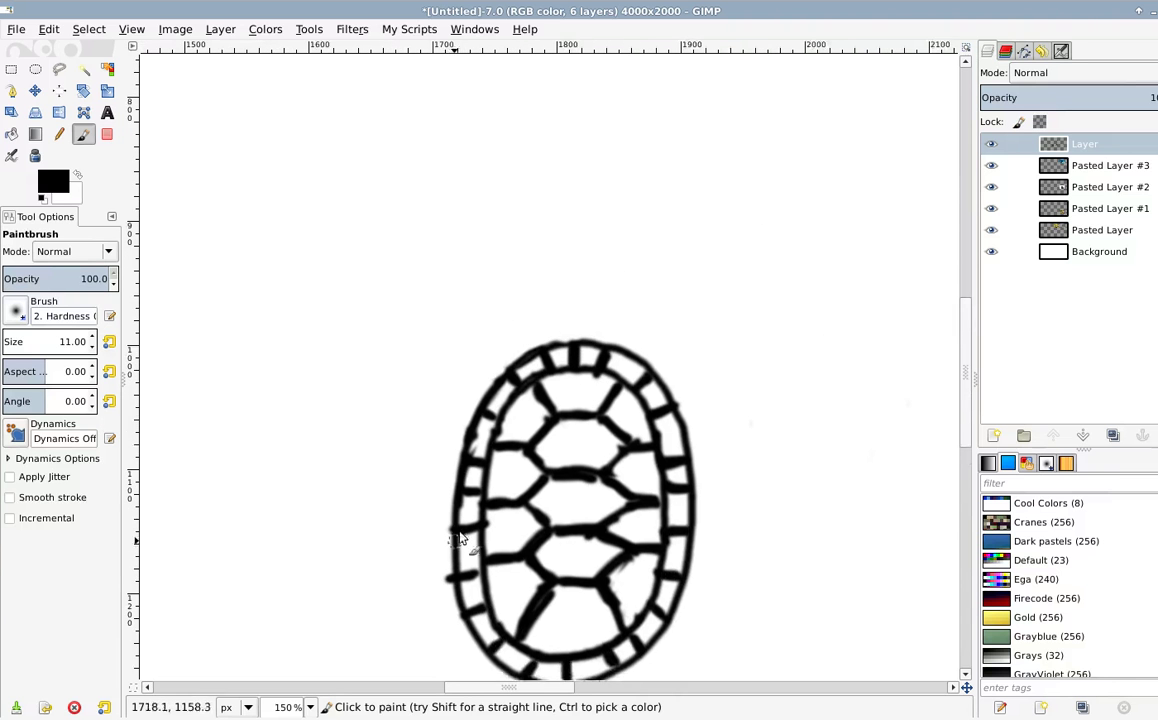
{"action": "left_click_drag", "start_coordinate": [458, 541], "coordinate": [492, 392]}
{"action": "key", "text": "shift+e"}
{"action": "left_click_drag", "start_coordinate": [480, 435], "coordinate": [475, 418]}
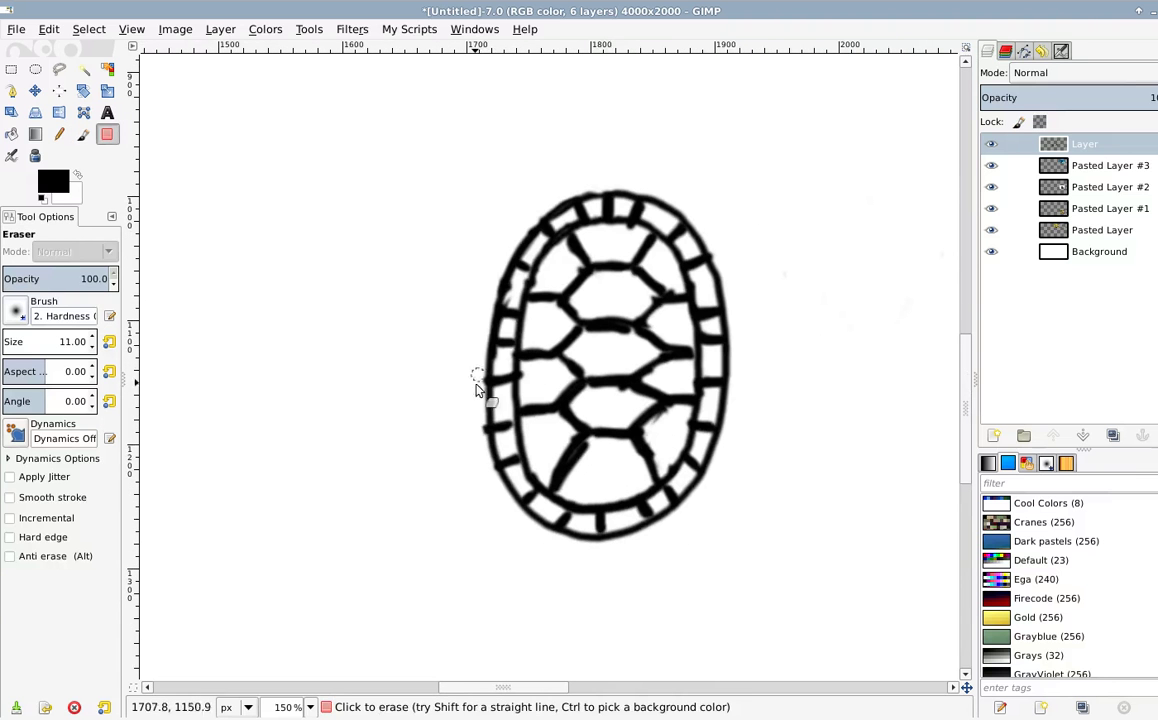
{"action": "scroll", "coordinate": [700, 330], "scroll_direction": "down", "scroll_amount": 3}
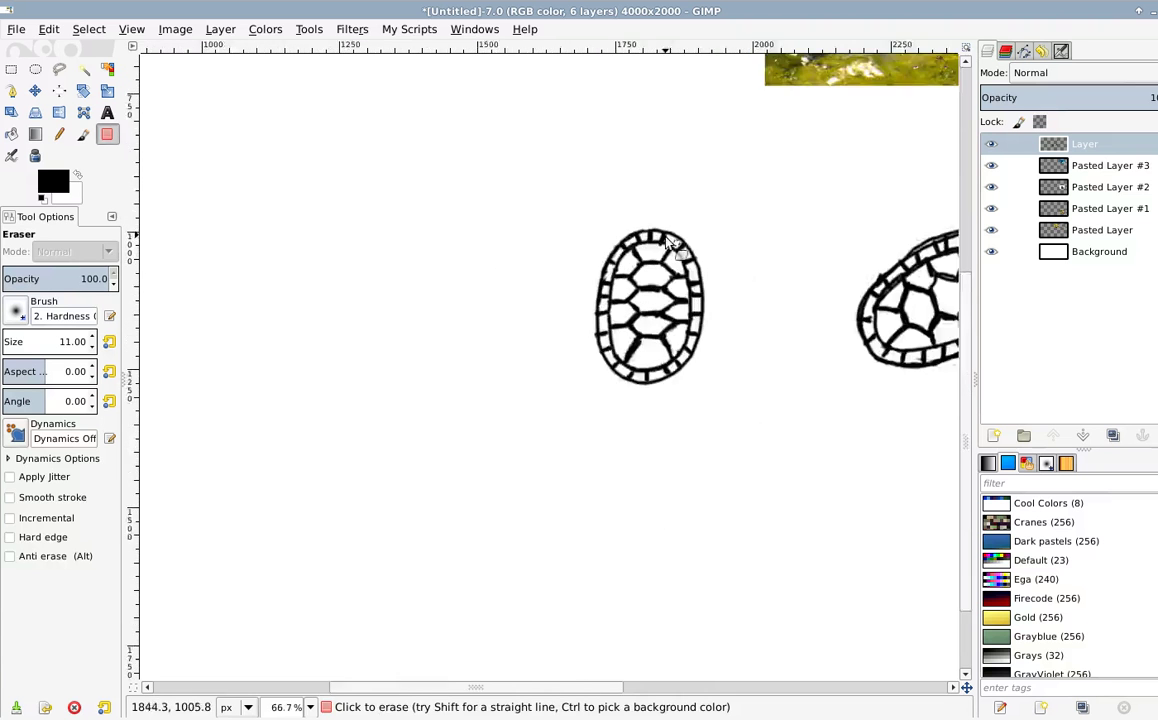
Step: Examine the finished shell drawings and how the box turtle's head emerges from its shell in the reference photo
{"action": "left_click_drag", "start_coordinate": [594, 335], "coordinate": [539, 432]}
{"action": "key", "text": "p"}
{"action": "left_click_drag", "start_coordinate": [576, 360], "coordinate": [558, 297]}
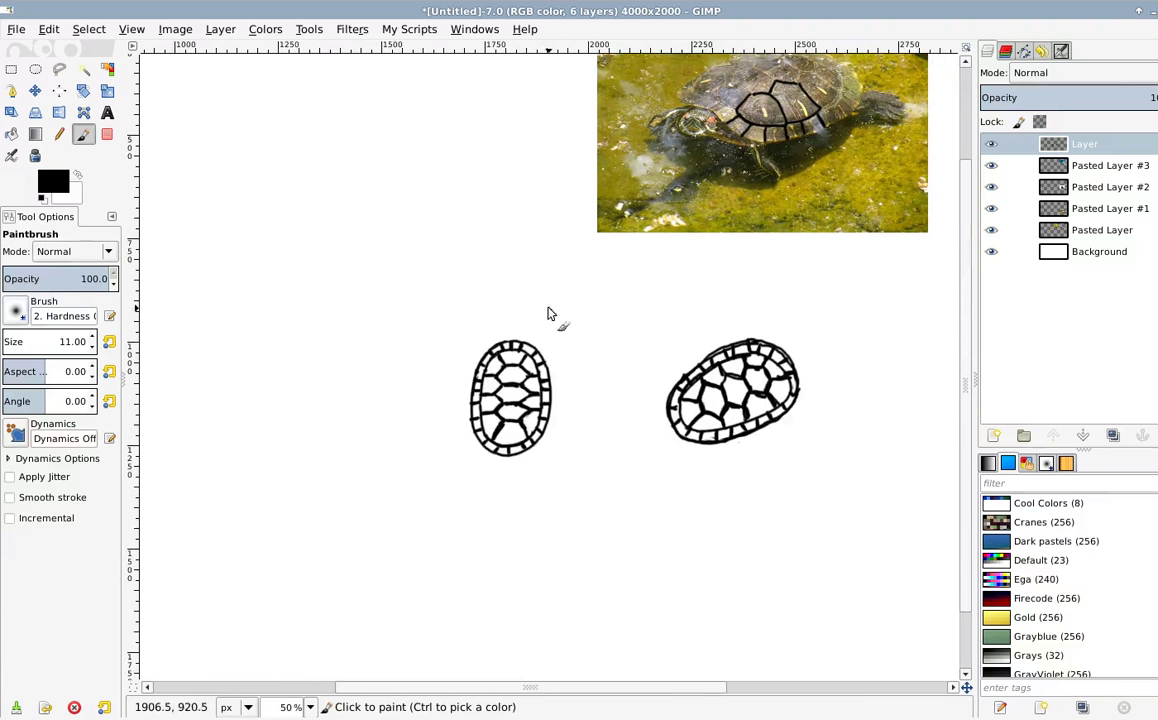
{"action": "scroll", "coordinate": [515, 342], "scroll_direction": "up", "scroll_amount": 3}
{"action": "scroll", "coordinate": [500, 331], "scroll_direction": "down", "scroll_amount": 1}
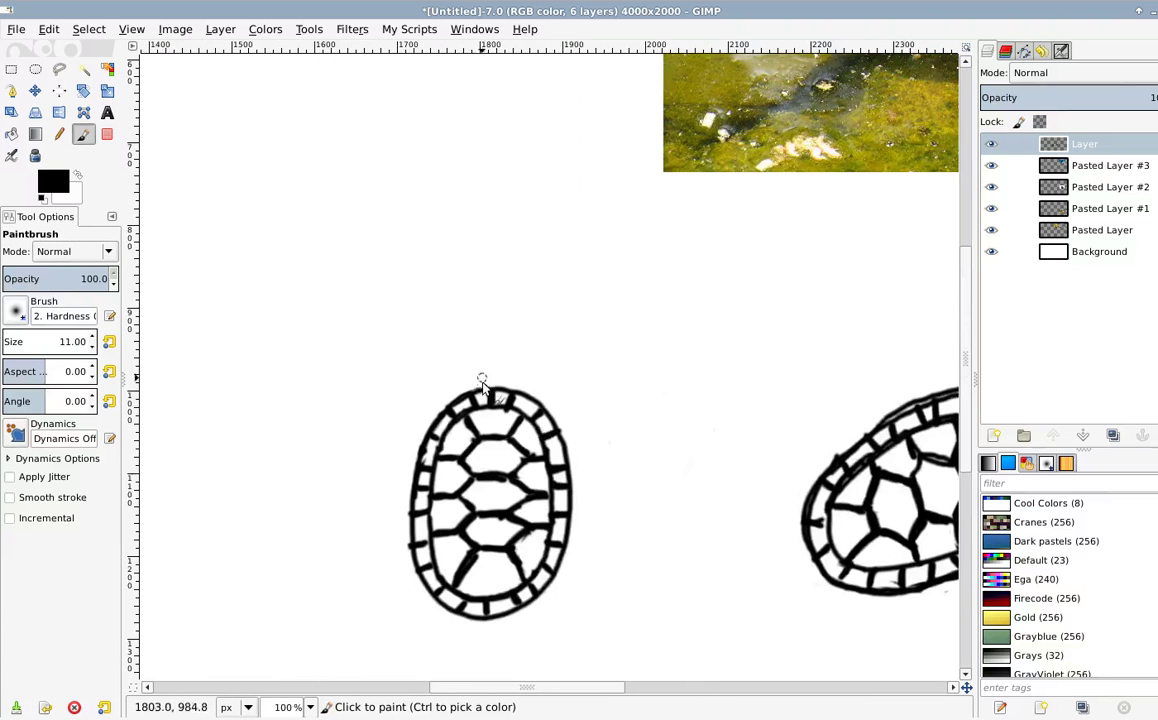
{"action": "scroll", "coordinate": [520, 382], "scroll_direction": "up", "scroll_amount": 5}
{"action": "scroll", "coordinate": [556, 380], "scroll_direction": "right", "scroll_amount": 3}
{"action": "scroll", "coordinate": [727, 280], "scroll_direction": "down", "scroll_amount": 10}
{"action": "scroll", "coordinate": [727, 280], "scroll_direction": "right", "scroll_amount": 20}
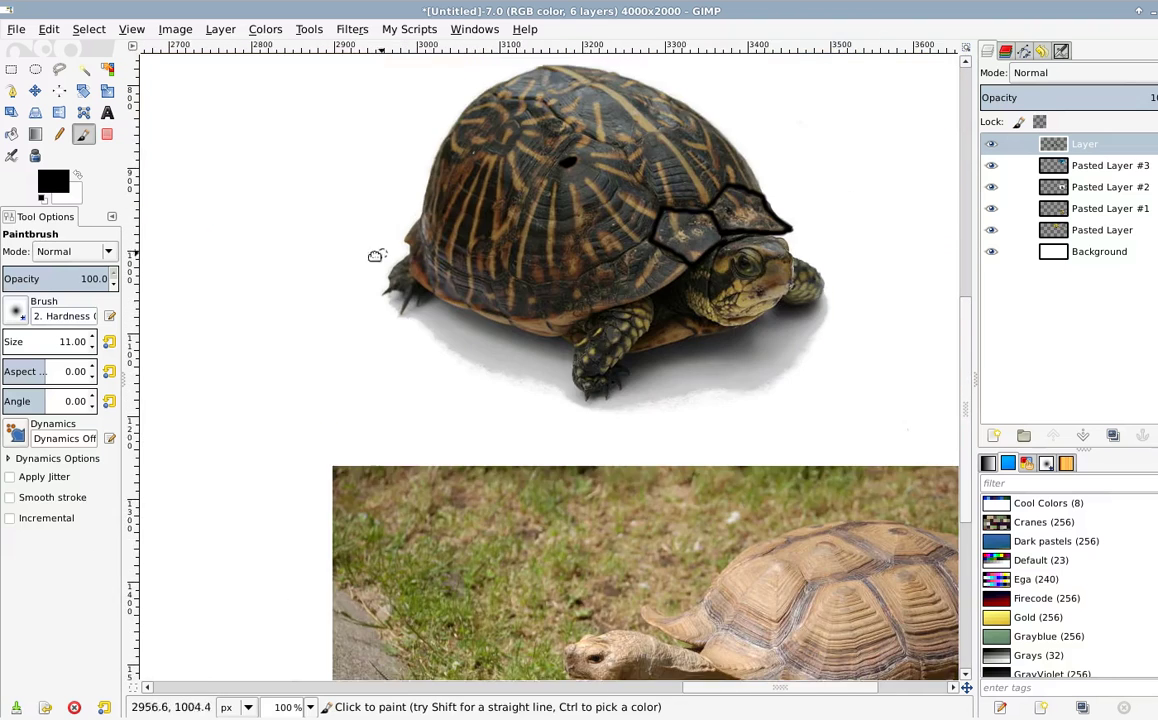
{"action": "left_click_drag", "start_coordinate": [375, 256], "coordinate": [366, 258]}
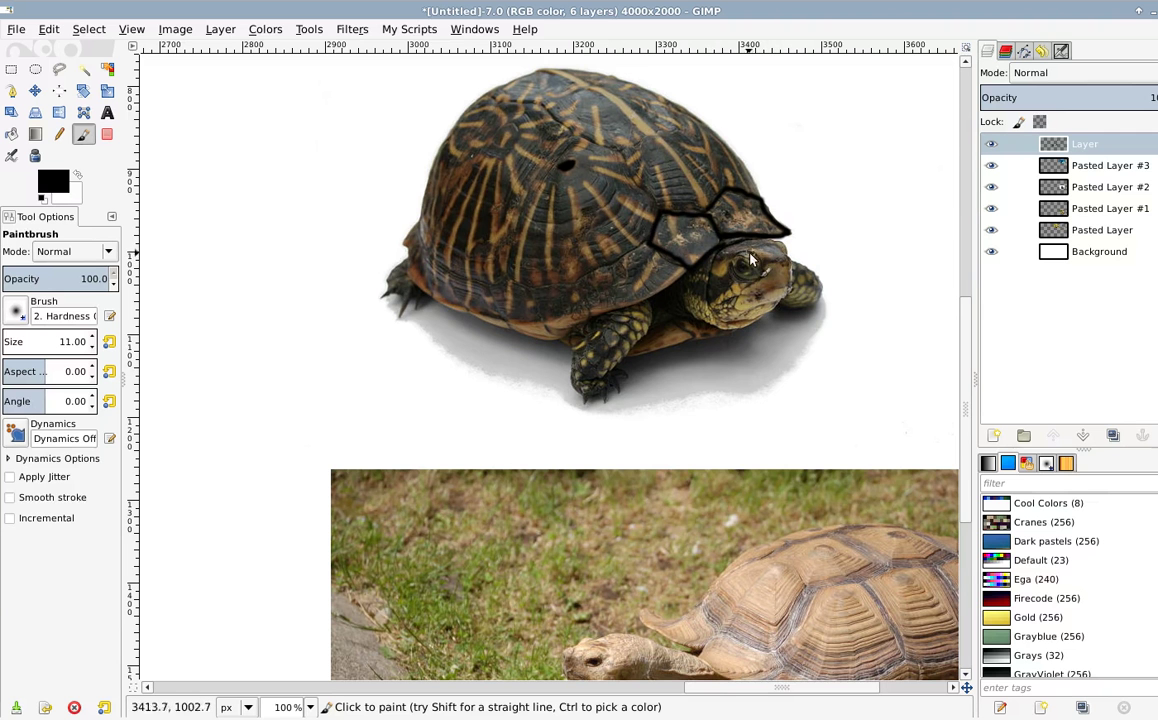
{"action": "left_click_drag", "start_coordinate": [553, 357], "coordinate": [685, 325]}
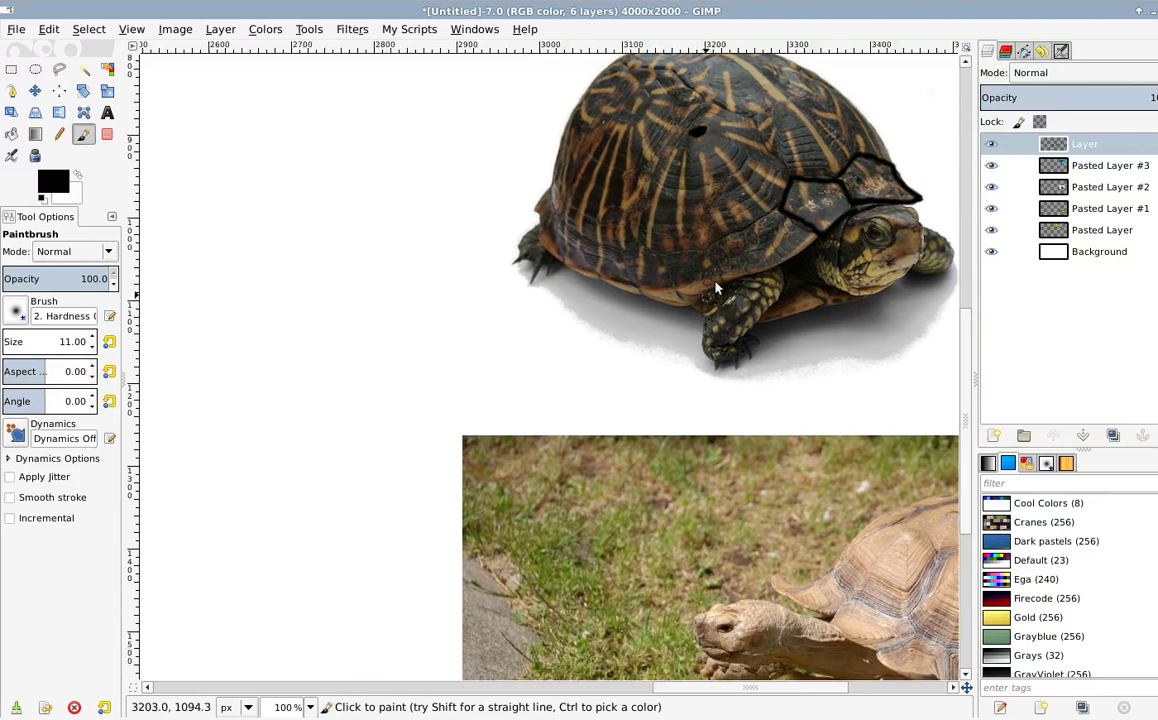
{"action": "scroll", "coordinate": [708, 290], "scroll_direction": "down", "scroll_amount": 2}
{"action": "left_click_drag", "start_coordinate": [501, 343], "coordinate": [698, 325]}
{"action": "left_click_drag", "start_coordinate": [950, 252], "coordinate": [733, 295]}
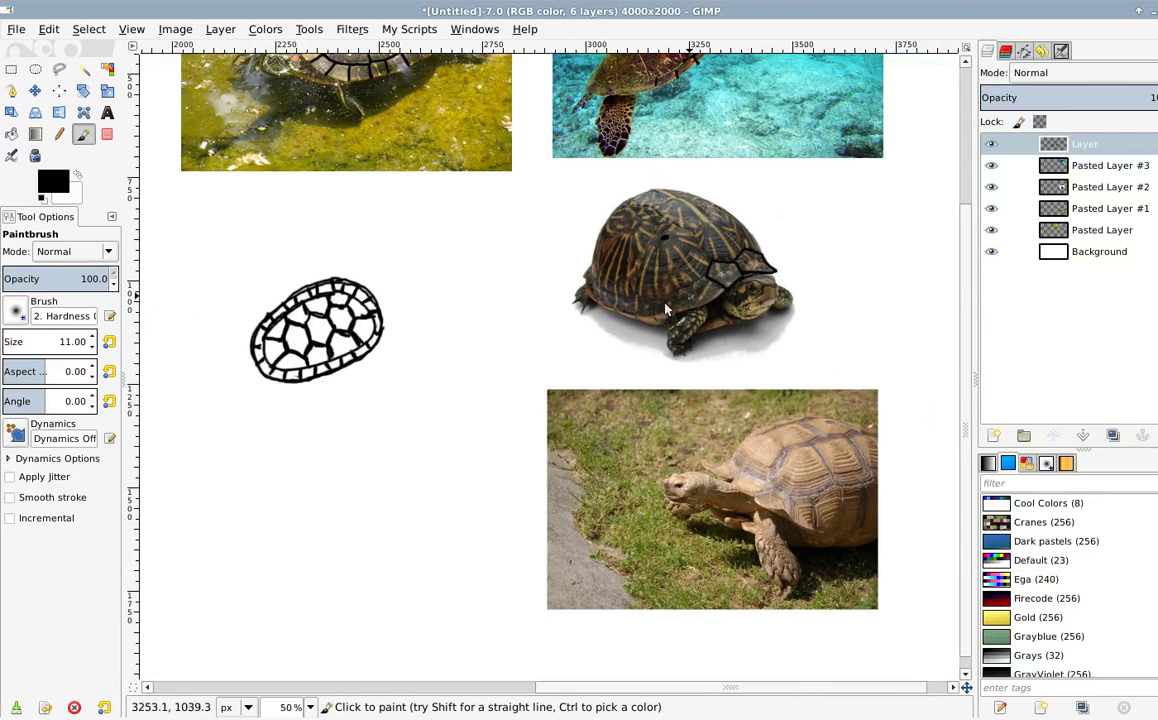
Step: Paint a small rounded head and neck at the upper end of the upright shell drawing, smoothing its tip with the eraser
{"action": "scroll", "coordinate": [665, 310], "scroll_direction": "left", "scroll_amount": 5}
{"action": "scroll", "coordinate": [569, 258], "scroll_direction": "up", "scroll_amount": 3}
{"action": "mouse_move", "coordinate": [525, 262]}
{"action": "left_mouse_down"}
{"action": "mouse_move", "coordinate": [538, 218]}
{"action": "mouse_move", "coordinate": [525, 245]}
{"action": "left_mouse_up"}
{"action": "mouse_move", "coordinate": [488, 194]}
{"action": "left_mouse_down"}
{"action": "mouse_move", "coordinate": [470, 222]}
{"action": "mouse_move", "coordinate": [478, 207]}
{"action": "mouse_move", "coordinate": [475, 240]}
{"action": "mouse_move", "coordinate": [505, 203]}
{"action": "left_mouse_up"}
{"action": "key", "text": "shift+e"}
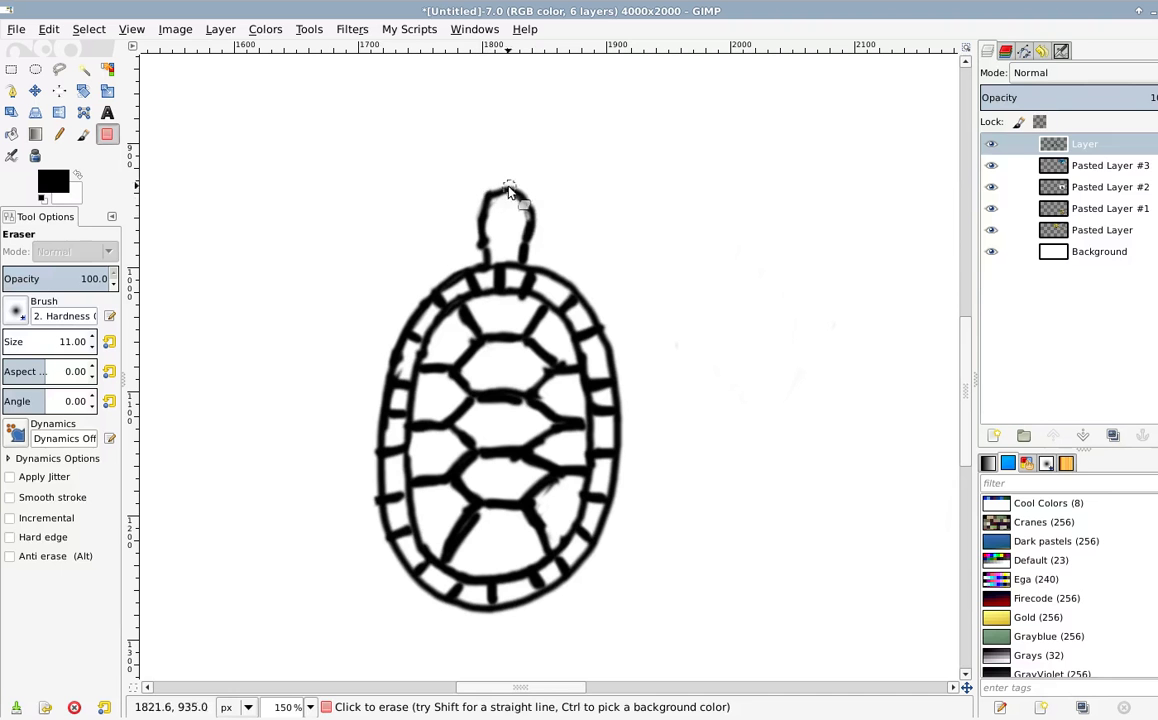
{"action": "key", "text": "p"}
{"action": "key", "text": "shift+e"}
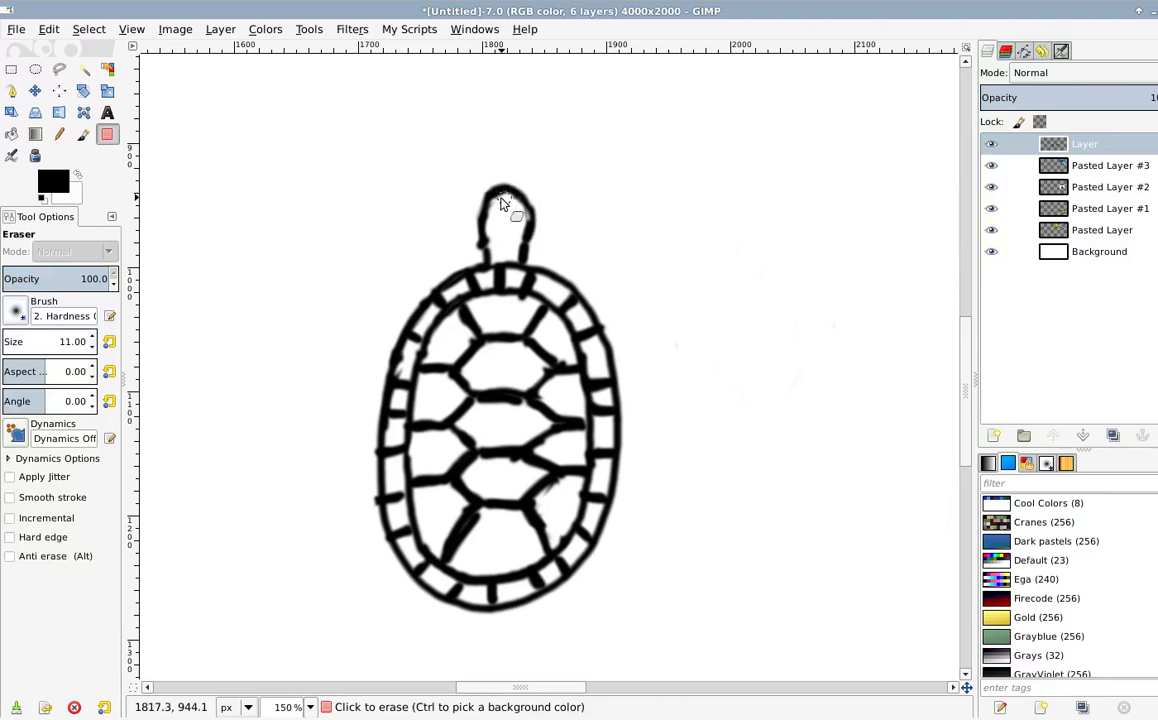
Step: Paint a black circle as an eye outline in the blank area beside the box turtle photo
{"action": "scroll", "coordinate": [750, 254], "scroll_direction": "down", "scroll_amount": 3}
{"action": "left_click_drag", "start_coordinate": [763, 284], "coordinate": [488, 308]}
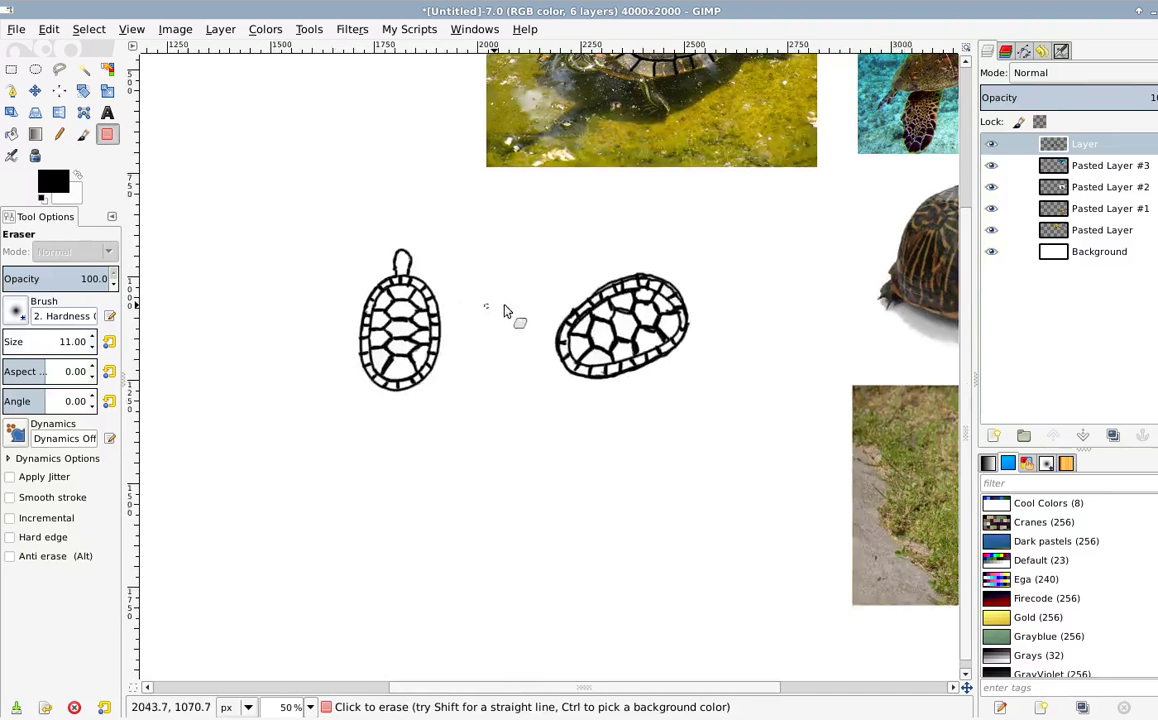
{"action": "left_click_drag", "start_coordinate": [860, 277], "coordinate": [610, 362]}
{"action": "left_click_drag", "start_coordinate": [832, 326], "coordinate": [668, 252]}
{"action": "scroll", "coordinate": [659, 262], "scroll_direction": "left", "scroll_amount": 1}
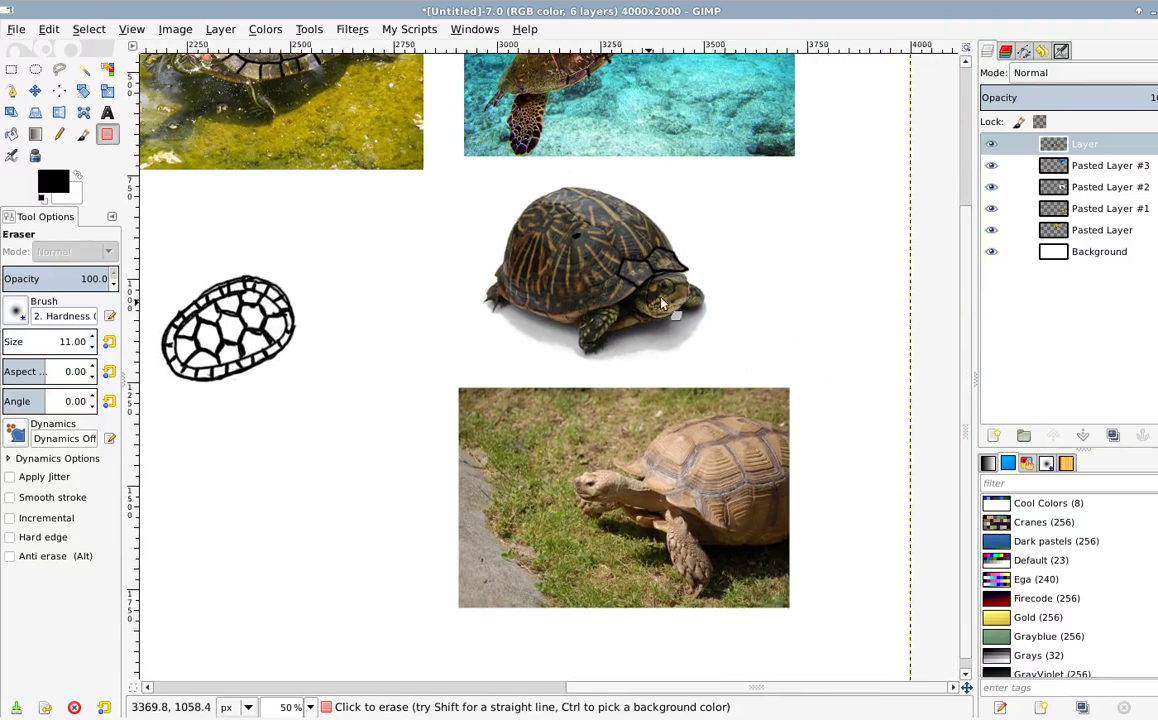
{"action": "scroll", "coordinate": [620, 255], "scroll_direction": "up", "scroll_amount": 2, "text": "ctrl"}
{"action": "scroll", "coordinate": [650, 320], "scroll_direction": "left", "scroll_amount": 4}
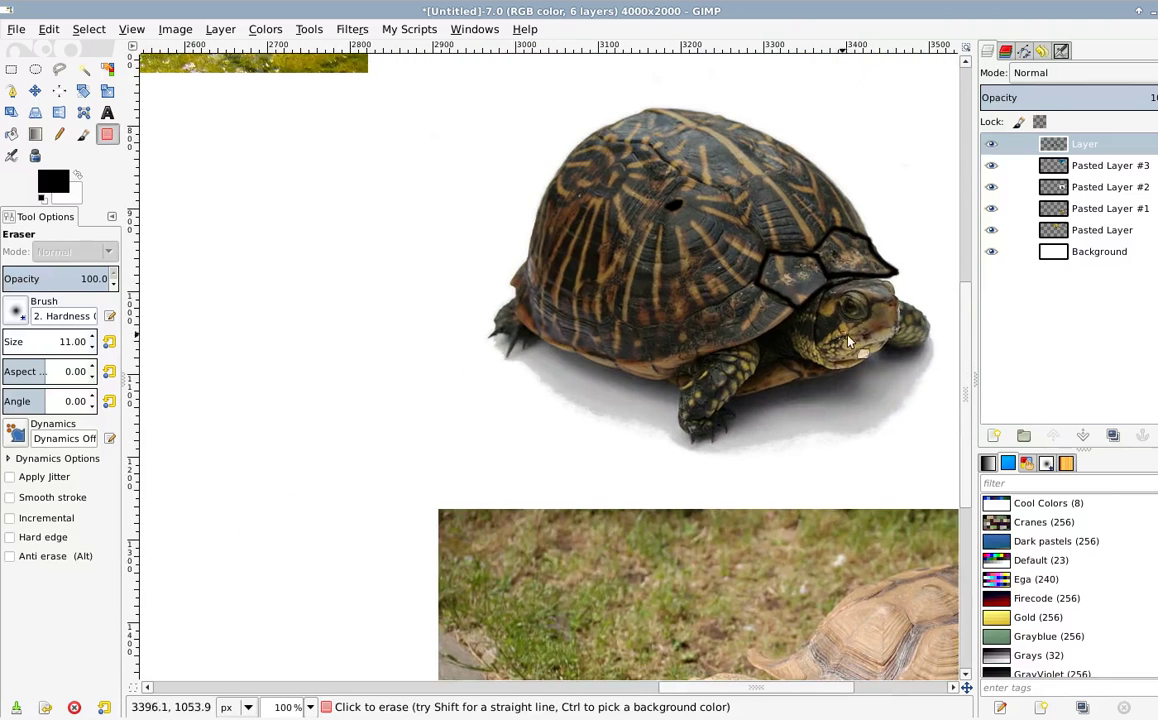
{"action": "scroll", "coordinate": [670, 312], "scroll_direction": "left", "scroll_amount": 1}
{"action": "scroll", "coordinate": [710, 265], "scroll_direction": "right", "scroll_amount": 4}
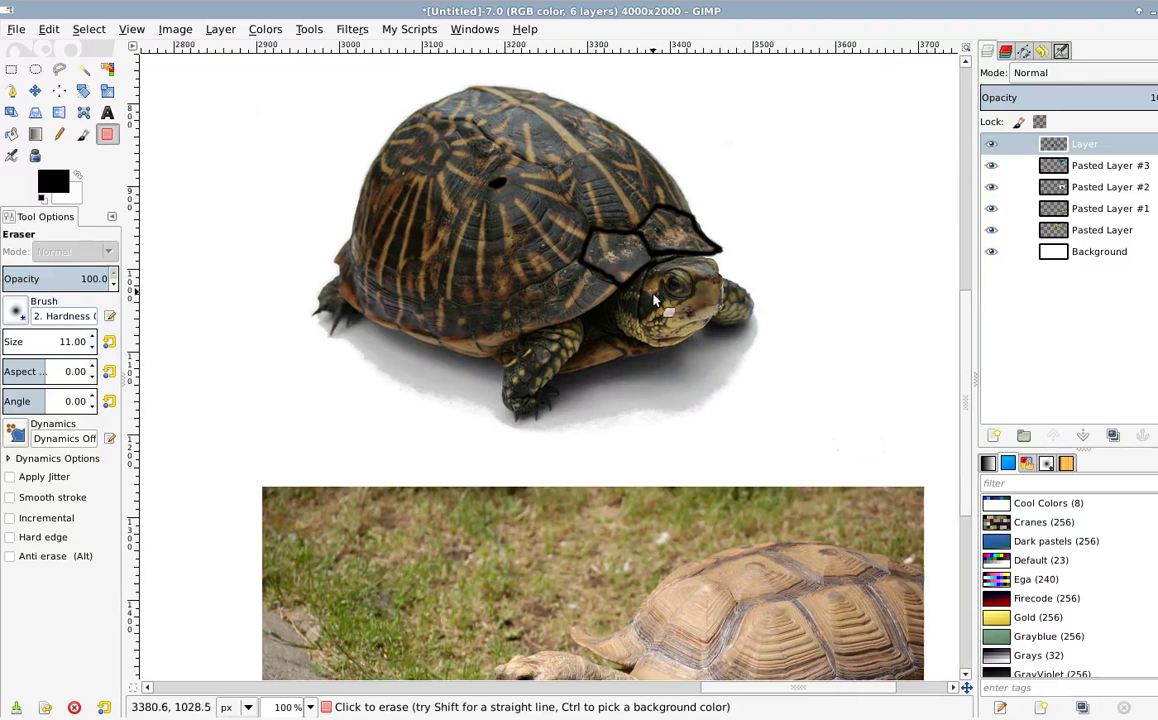
{"action": "scroll", "coordinate": [398, 340], "scroll_direction": "left", "scroll_amount": 4}
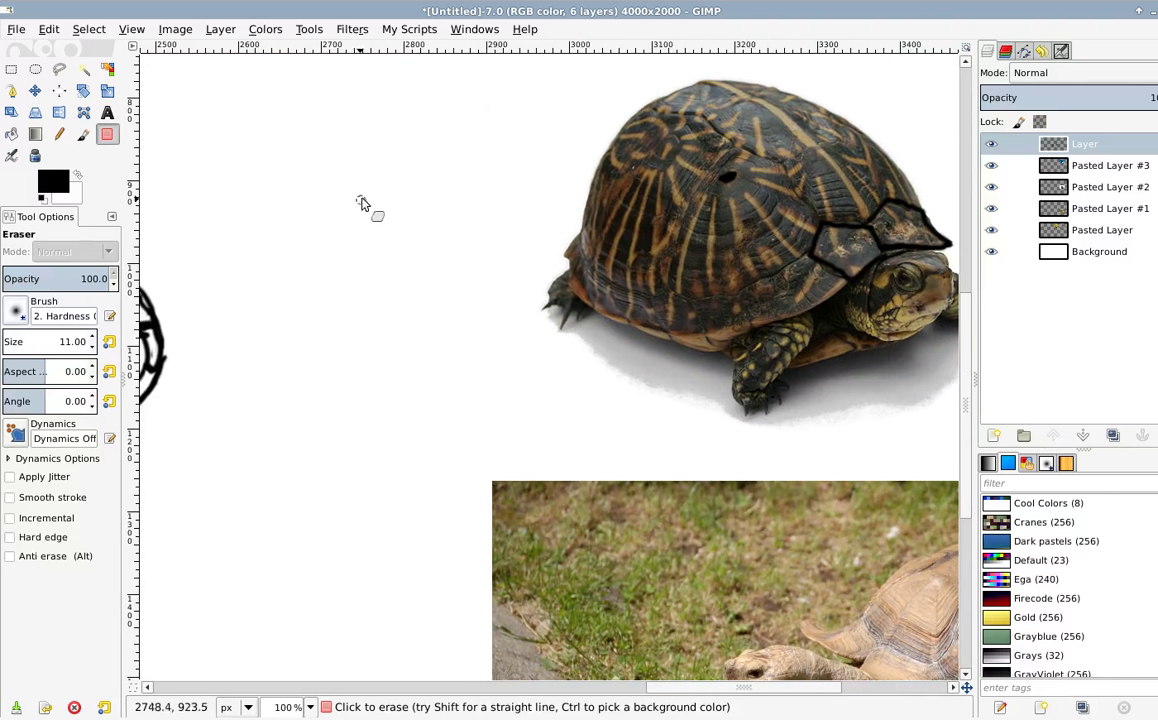
{"action": "key", "text": "p"}
{"action": "mouse_move", "coordinate": [410, 193]}
{"action": "left_mouse_down"}
{"action": "mouse_move", "coordinate": [398, 259]}
{"action": "mouse_move", "coordinate": [444, 213]}
{"action": "mouse_move", "coordinate": [407, 196]}
{"action": "mouse_move", "coordinate": [375, 225]}
{"action": "mouse_move", "coordinate": [398, 260]}
{"action": "mouse_move", "coordinate": [442, 203]}
{"action": "left_mouse_up"}
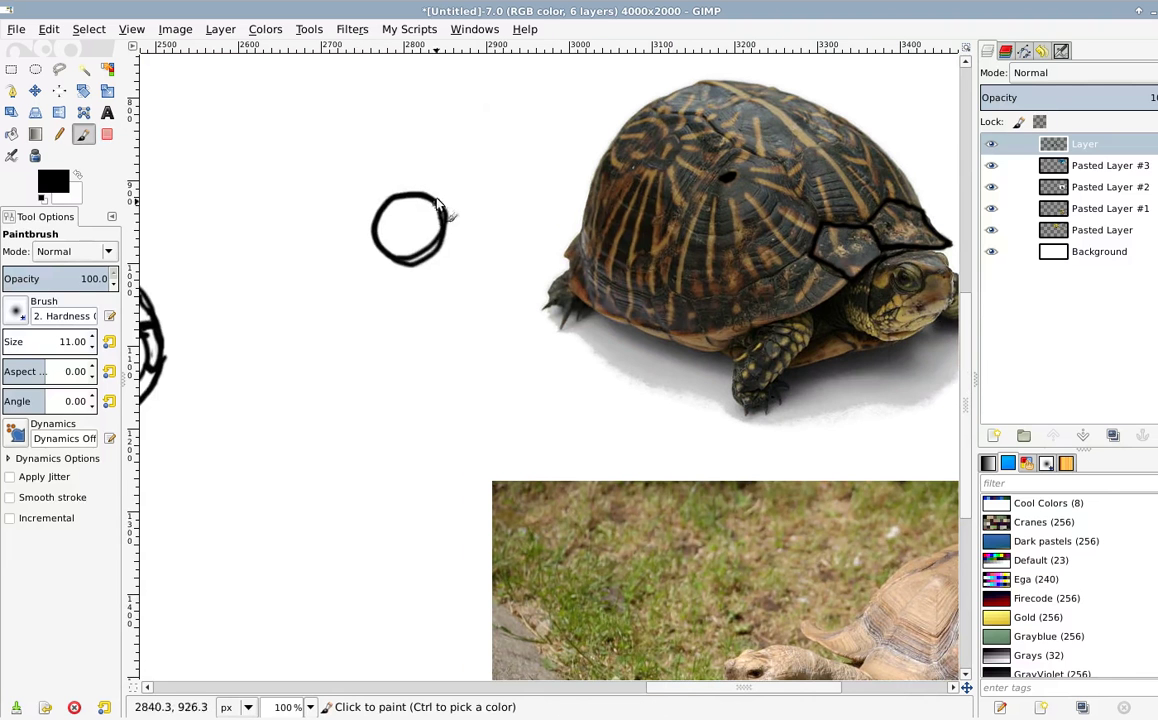
Step: Try tracing a black ring around the box turtle's eye in the photo
{"action": "left_click_drag", "start_coordinate": [835, 261], "coordinate": [600, 304]}
{"action": "scroll", "coordinate": [600, 305], "scroll_direction": "up", "scroll_amount": 3, "text": "ctrl"}
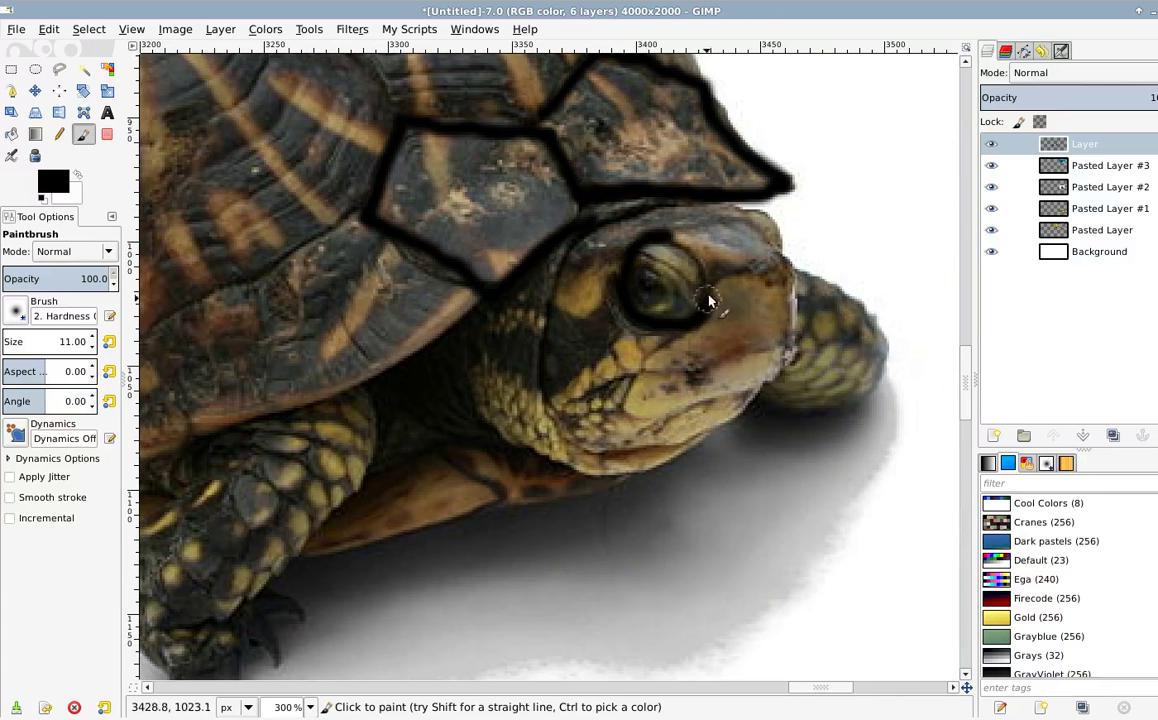
{"action": "mouse_move", "coordinate": [708, 300]}
{"action": "left_mouse_down"}
{"action": "mouse_move", "coordinate": [683, 250]}
{"action": "mouse_move", "coordinate": [652, 257]}
{"action": "left_mouse_up"}
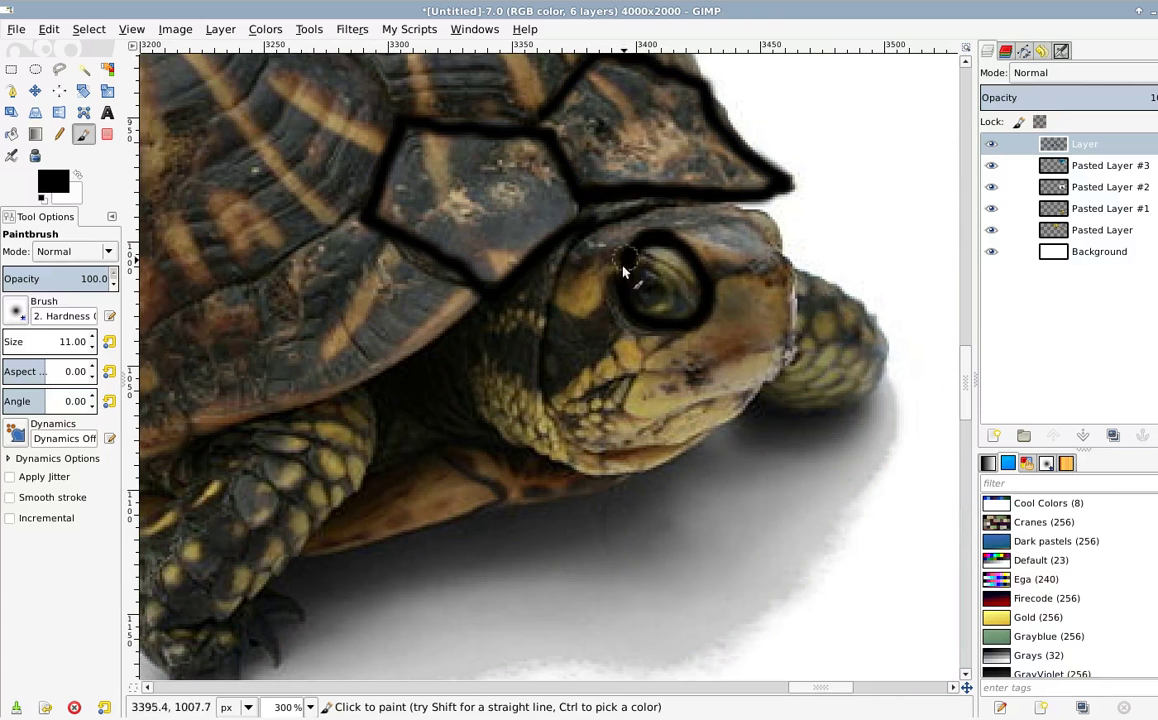
{"action": "key", "text": "ctrl+z"}
{"action": "scroll", "coordinate": [510, 368], "scroll_direction": "left", "scroll_amount": 3}
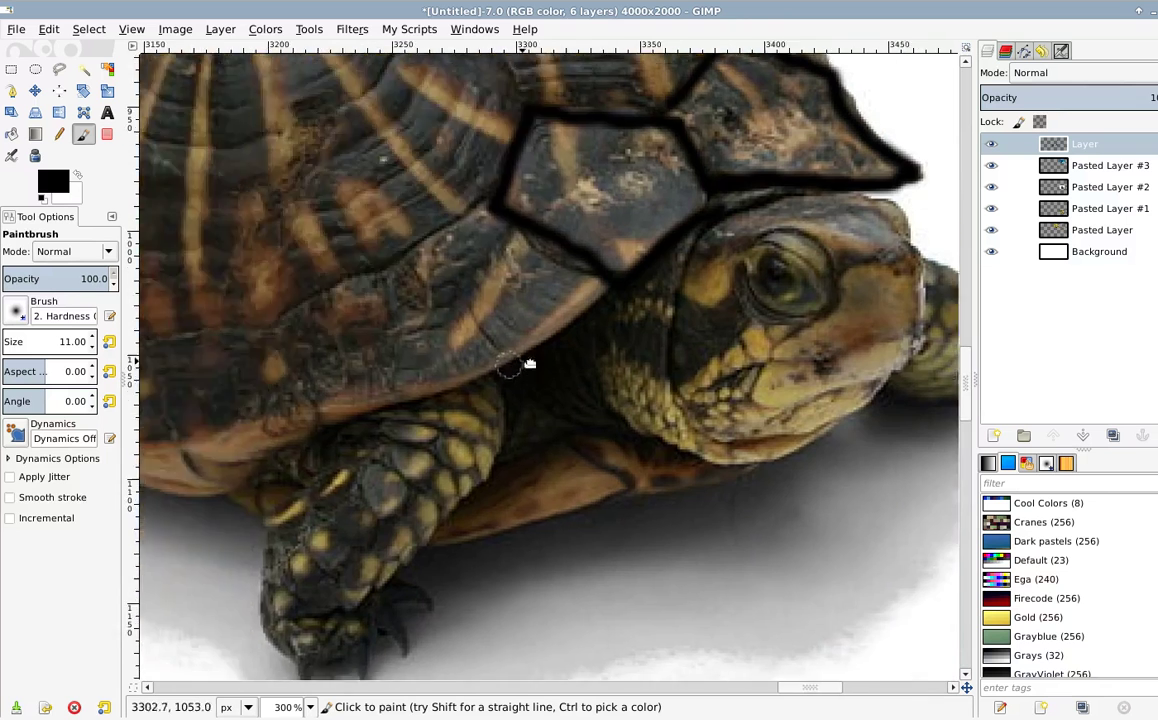
Step: Paint a curved eyelid line across the upper part of the eye circle
{"action": "scroll", "coordinate": [510, 368], "scroll_direction": "down", "scroll_amount": 3}
{"action": "scroll", "coordinate": [366, 332], "scroll_direction": "up", "scroll_amount": 4}
{"action": "scroll", "coordinate": [297, 342], "scroll_direction": "left", "scroll_amount": 3}
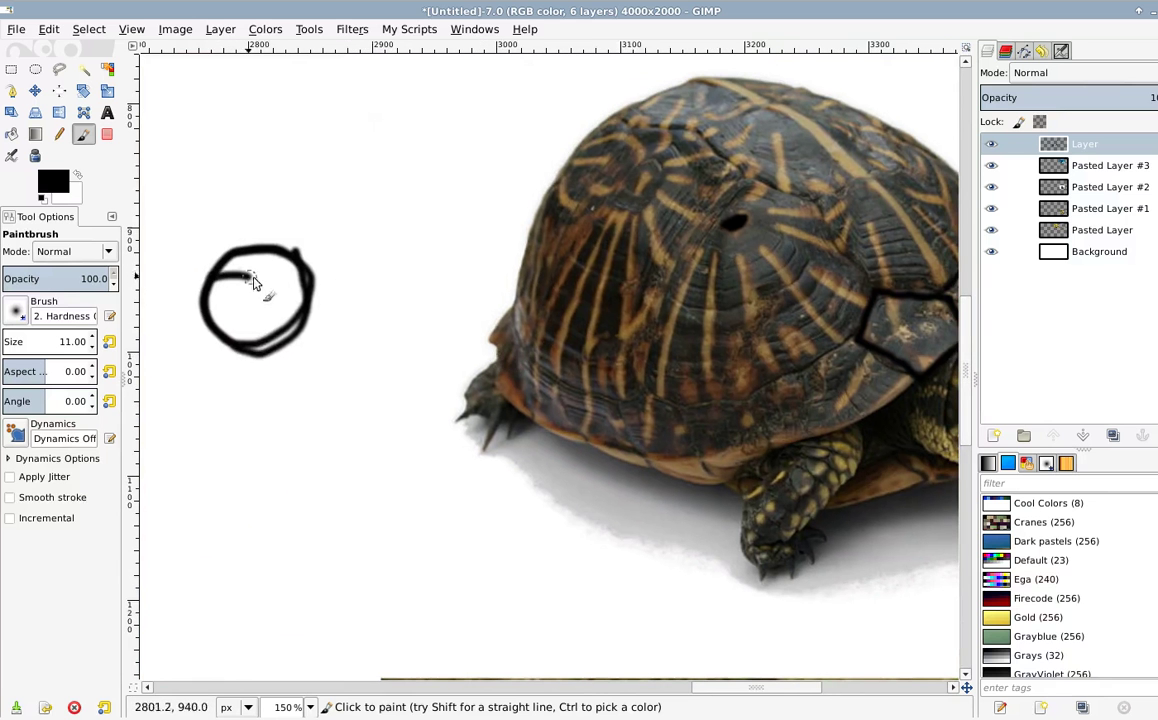
{"action": "mouse_move", "coordinate": [268, 285]}
{"action": "left_mouse_down"}
{"action": "mouse_move", "coordinate": [247, 273]}
{"action": "mouse_move", "coordinate": [295, 317]}
{"action": "mouse_move", "coordinate": [292, 303]}
{"action": "left_mouse_up"}
Step: Thicken the lower edge of the eye circle and clean up the eye shape with the eraser
{"action": "mouse_move", "coordinate": [483, 351]}
{"action": "left_mouse_down"}
{"action": "mouse_move", "coordinate": [455, 341]}
{"action": "mouse_move", "coordinate": [224, 361]}
{"action": "left_mouse_up"}
{"action": "scroll", "coordinate": [548, 416], "scroll_direction": "left", "scroll_amount": 5}
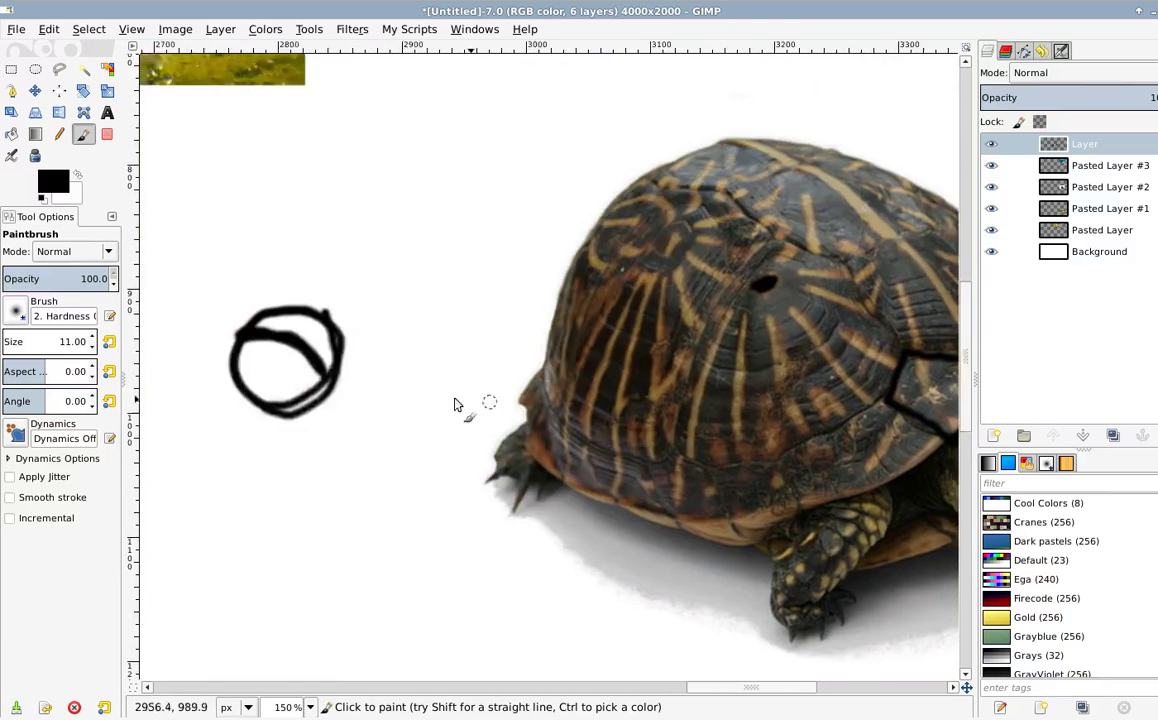
{"action": "mouse_move", "coordinate": [297, 316]}
{"action": "left_mouse_down"}
{"action": "mouse_move", "coordinate": [313, 346]}
{"action": "mouse_move", "coordinate": [358, 369]}
{"action": "mouse_move", "coordinate": [395, 350]}
{"action": "mouse_move", "coordinate": [333, 360]}
{"action": "mouse_move", "coordinate": [296, 311]}
{"action": "mouse_move", "coordinate": [317, 342]}
{"action": "mouse_move", "coordinate": [366, 366]}
{"action": "left_mouse_up"}
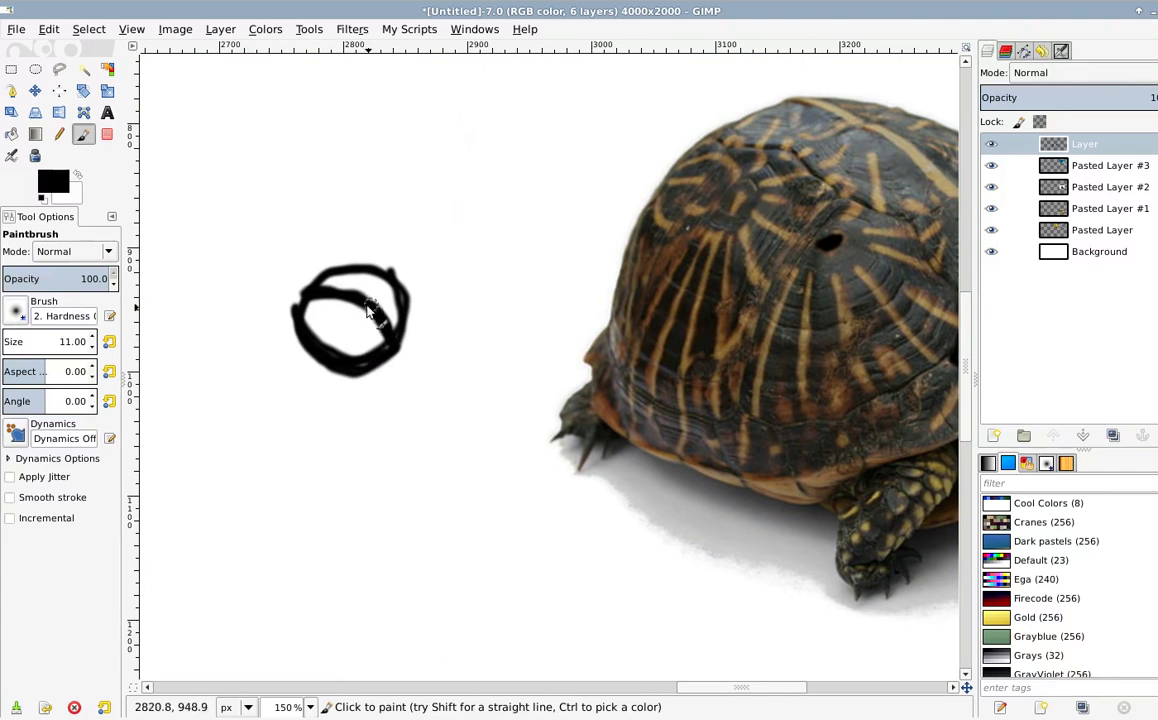
{"action": "key", "text": "shift+e"}
{"action": "mouse_move", "coordinate": [333, 352]}
{"action": "left_mouse_down"}
{"action": "mouse_move", "coordinate": [370, 347]}
{"action": "mouse_move", "coordinate": [363, 338]}
{"action": "left_mouse_up"}
Step: Compare the head and eye shapes of the box turtle and the pond turtle in the reference photos
{"action": "left_click_drag", "start_coordinate": [455, 319], "coordinate": [249, 299]}
{"action": "left_click_drag", "start_coordinate": [701, 367], "coordinate": [459, 347]}
{"action": "scroll", "coordinate": [645, 376], "scroll_direction": "up", "scroll_amount": 2}
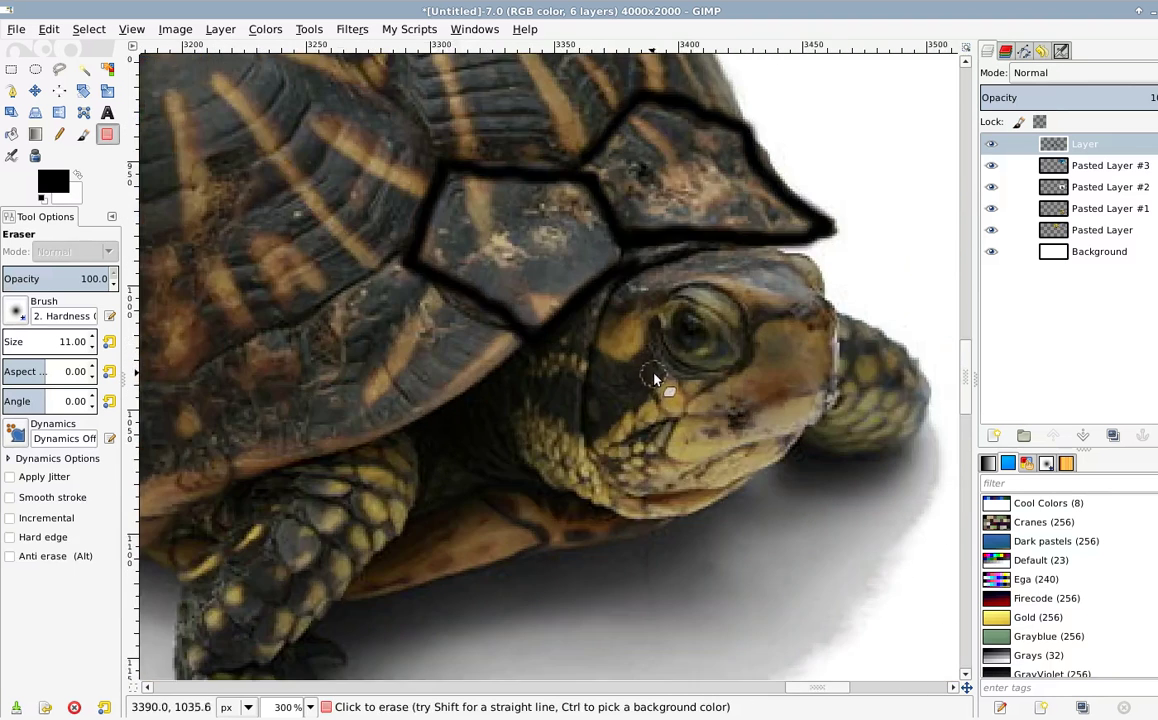
{"action": "scroll", "coordinate": [650, 375], "scroll_direction": "down", "scroll_amount": 3}
{"action": "scroll", "coordinate": [588, 420], "scroll_direction": "down", "scroll_amount": 2}
{"action": "left_click_drag", "start_coordinate": [434, 234], "coordinate": [457, 400]}
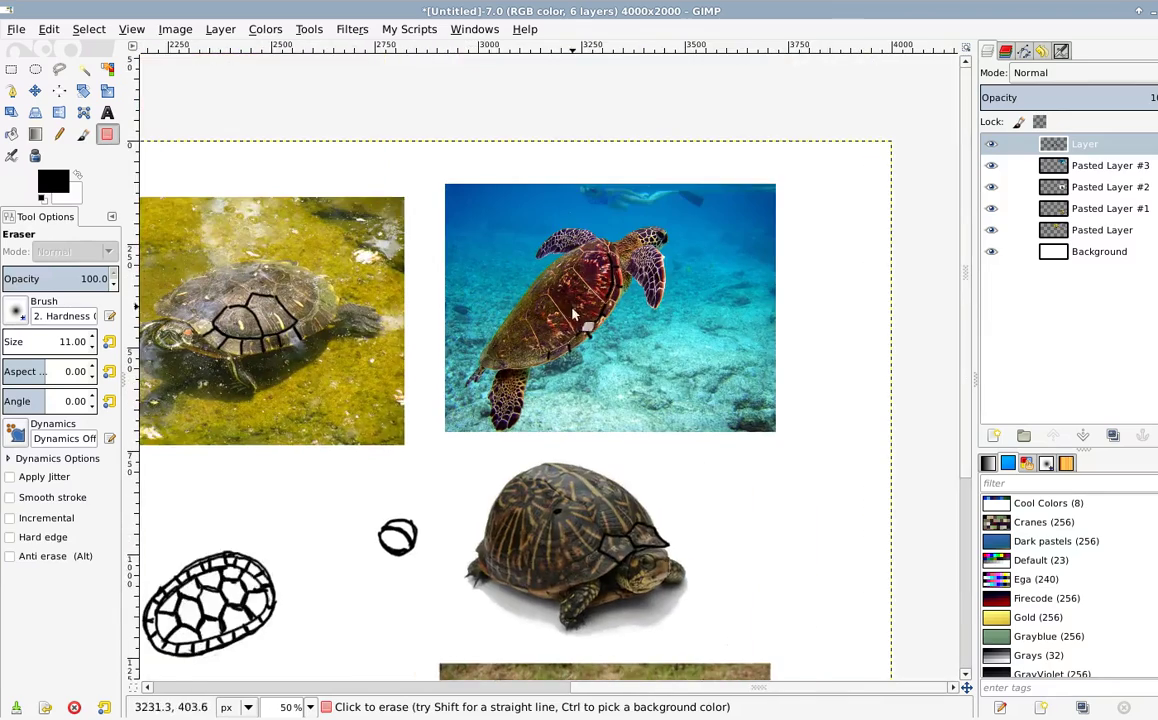
{"action": "left_click_drag", "start_coordinate": [338, 366], "coordinate": [508, 311]}
{"action": "scroll", "coordinate": [508, 316], "scroll_direction": "up", "scroll_amount": 6, "text": "ctrl"}
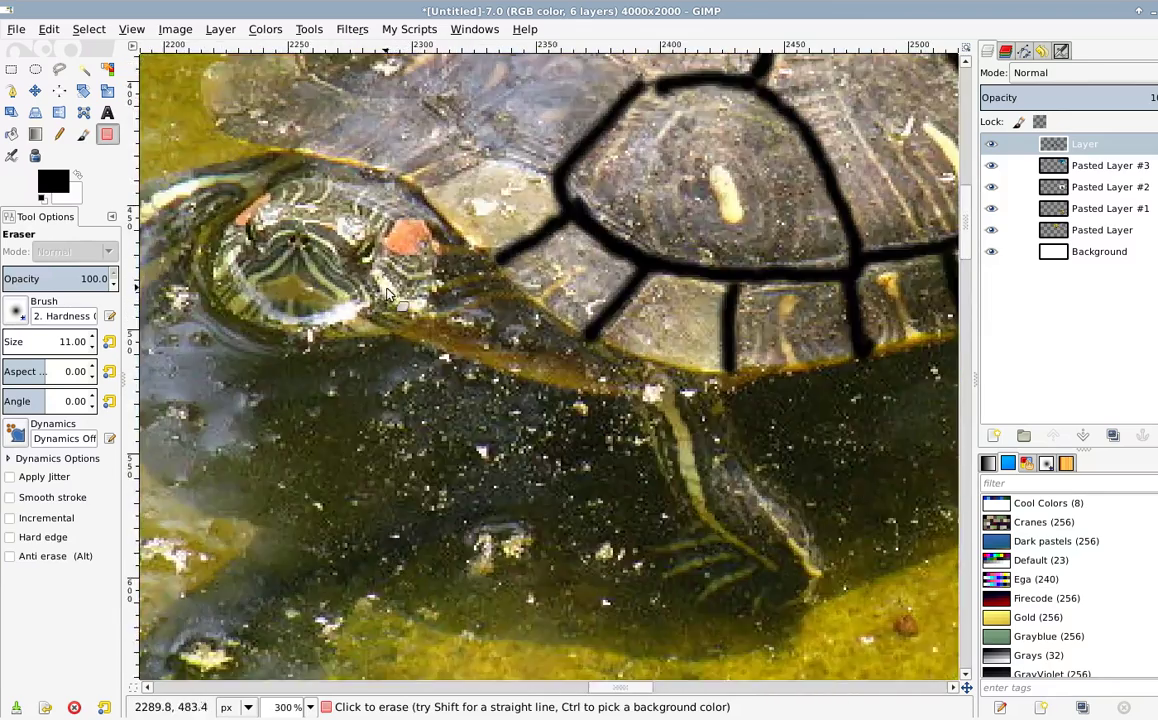
{"action": "scroll", "coordinate": [733, 377], "scroll_direction": "down", "scroll_amount": 2, "text": "ctrl"}
{"action": "scroll", "coordinate": [734, 376], "scroll_direction": "down", "scroll_amount": 4}
{"action": "left_click_drag", "start_coordinate": [797, 374], "coordinate": [452, 412]}
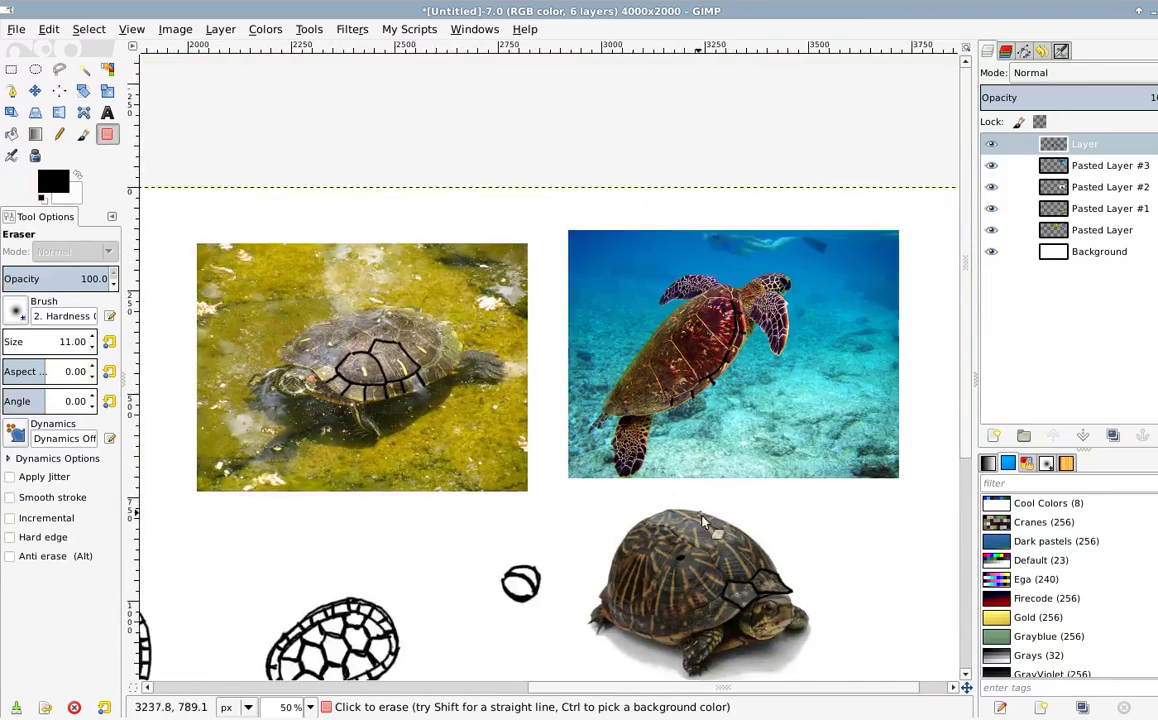
Step: Examine the tortoise's head and eye up close and compare them with the box turtle's
{"action": "scroll", "coordinate": [451, 363], "scroll_direction": "down", "scroll_amount": 5}
{"action": "scroll", "coordinate": [451, 363], "scroll_direction": "right", "scroll_amount": 3}
{"action": "scroll", "coordinate": [433, 459], "scroll_direction": "up", "scroll_amount": 5, "text": "ctrl"}
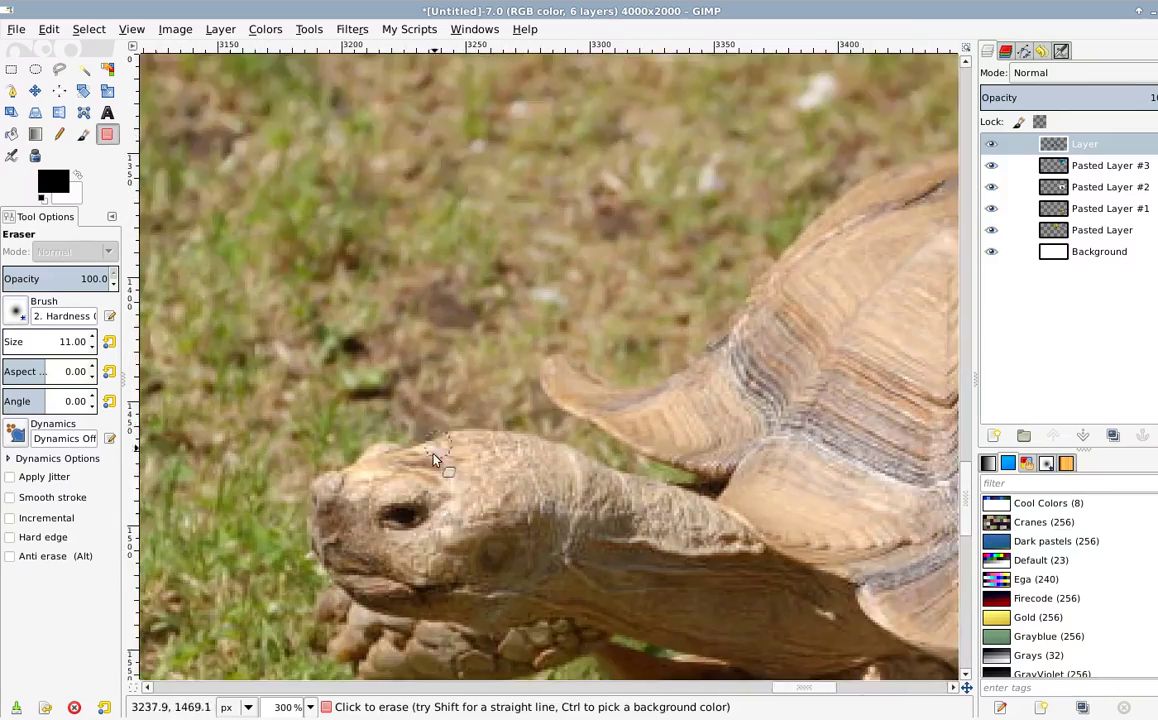
{"action": "scroll", "coordinate": [433, 459], "scroll_direction": "down", "scroll_amount": 3}
{"action": "scroll", "coordinate": [490, 207], "scroll_direction": "up", "scroll_amount": 20}
{"action": "scroll", "coordinate": [490, 207], "scroll_direction": "right", "scroll_amount": 10}
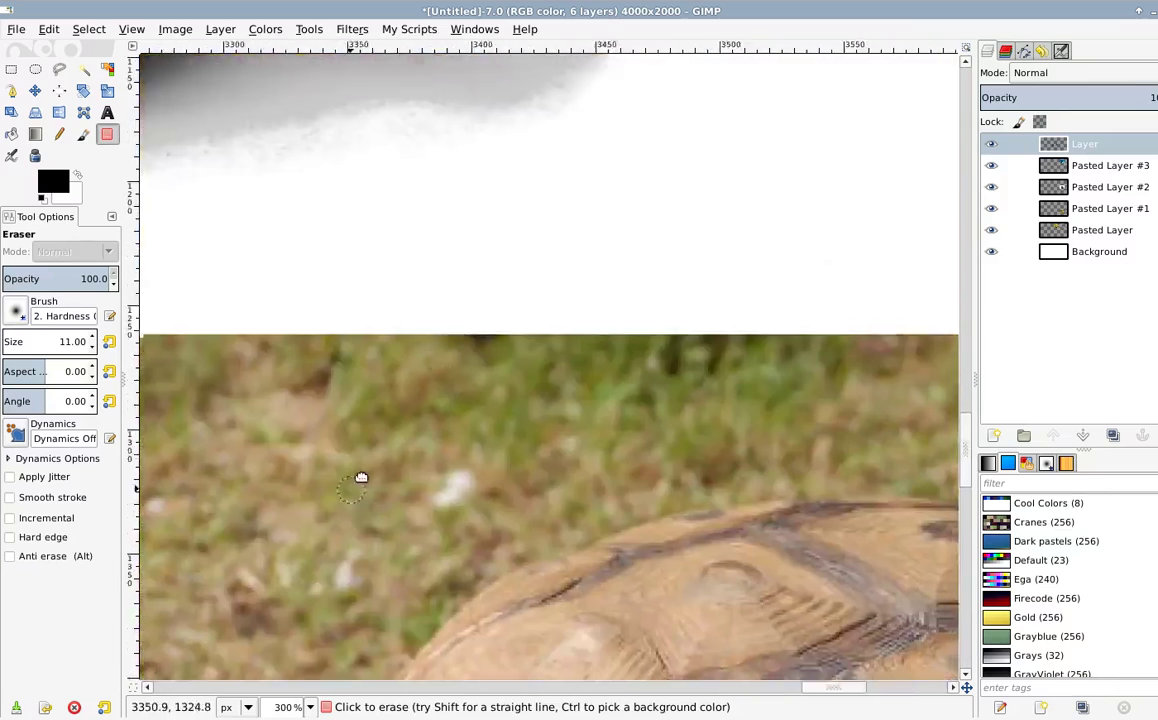
{"action": "scroll", "coordinate": [388, 313], "scroll_direction": "up", "scroll_amount": 1}
{"action": "scroll", "coordinate": [380, 280], "scroll_direction": "up", "scroll_amount": 2, "text": "ctrl"}
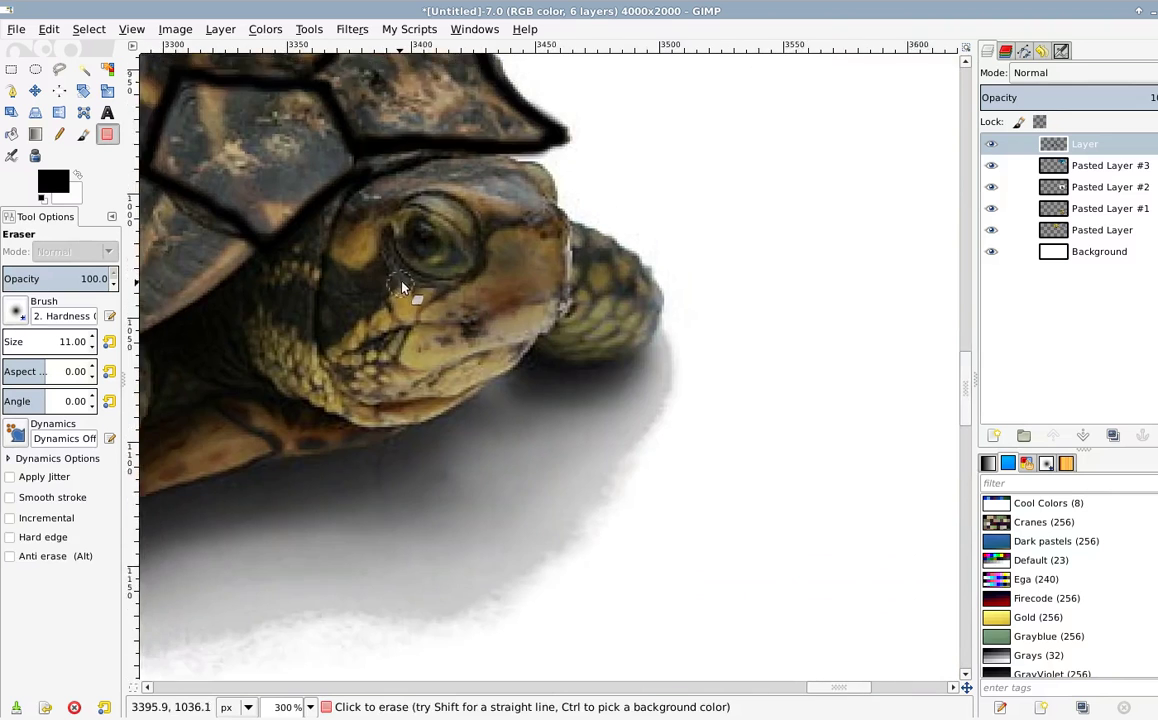
{"action": "scroll", "coordinate": [340, 340], "scroll_direction": "down", "scroll_amount": 2, "text": "ctrl"}
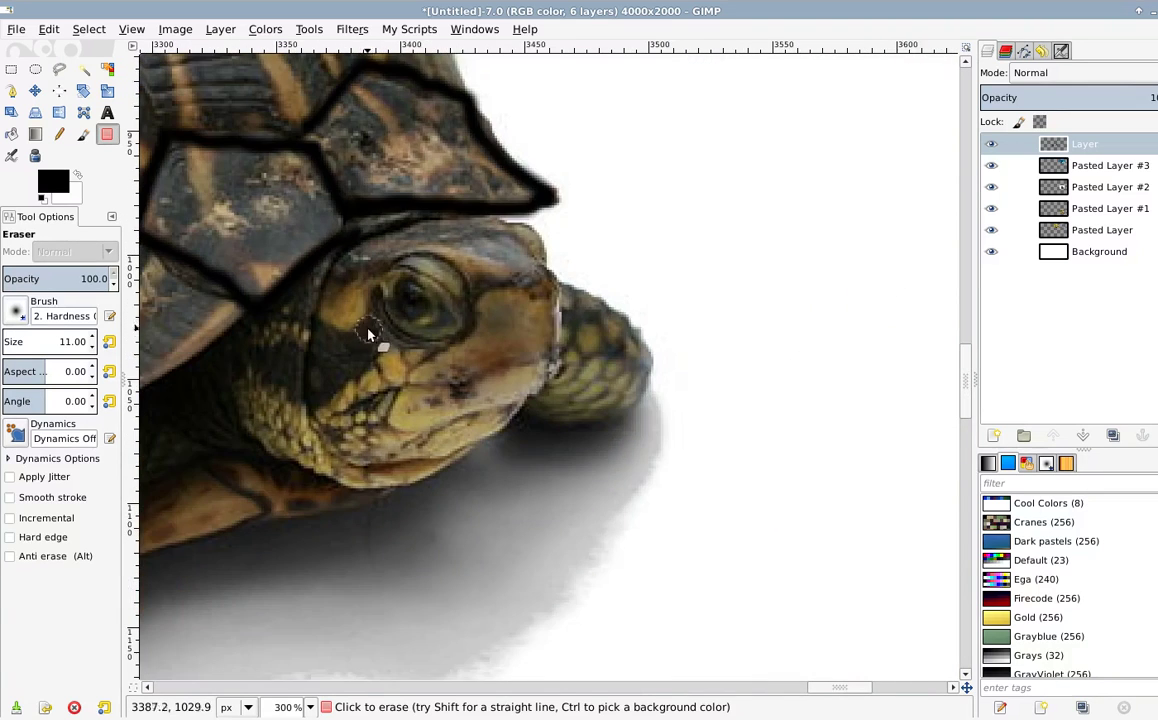
{"action": "scroll", "coordinate": [366, 343], "scroll_direction": "down", "scroll_amount": 5, "text": "ctrl"}
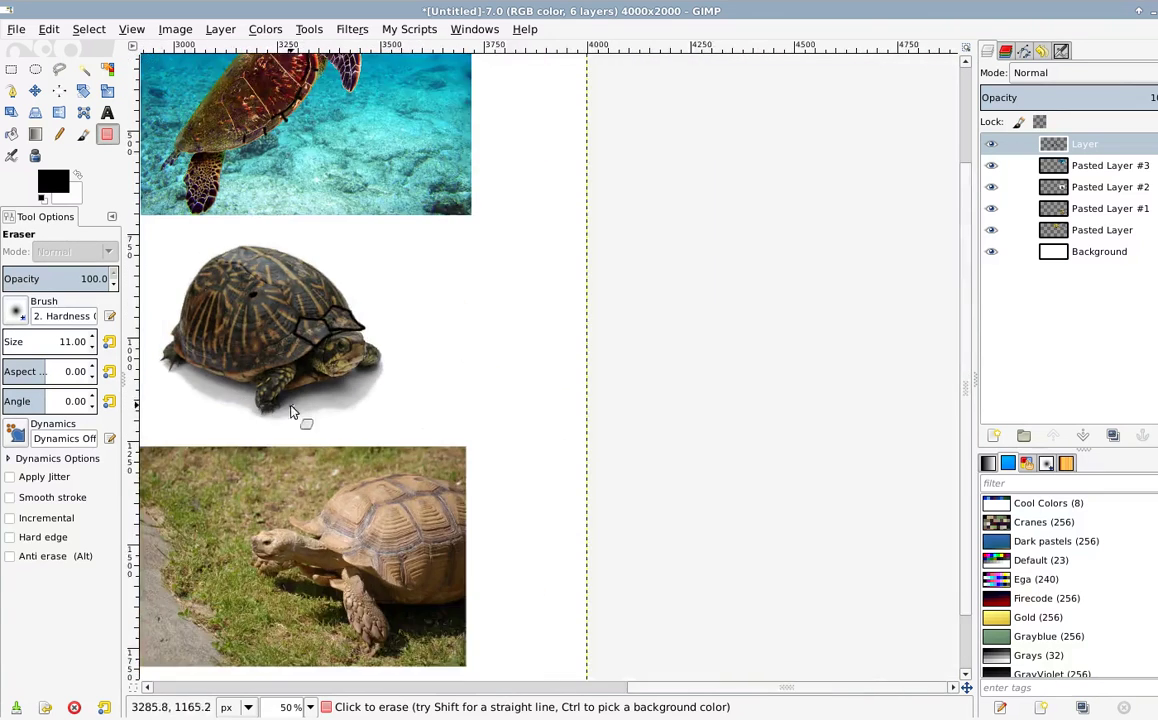
Step: Paint a solid black pupil with a curved iris line inside the eye circle, below the eyelid line
{"action": "scroll", "coordinate": [305, 419], "scroll_direction": "left", "scroll_amount": 3}
{"action": "scroll", "coordinate": [415, 300], "scroll_direction": "down", "scroll_amount": 2}
{"action": "scroll", "coordinate": [415, 300], "scroll_direction": "left", "scroll_amount": 3}
{"action": "scroll", "coordinate": [370, 310], "scroll_direction": "up", "scroll_amount": 3}
{"action": "scroll", "coordinate": [370, 310], "scroll_direction": "right", "scroll_amount": 3}
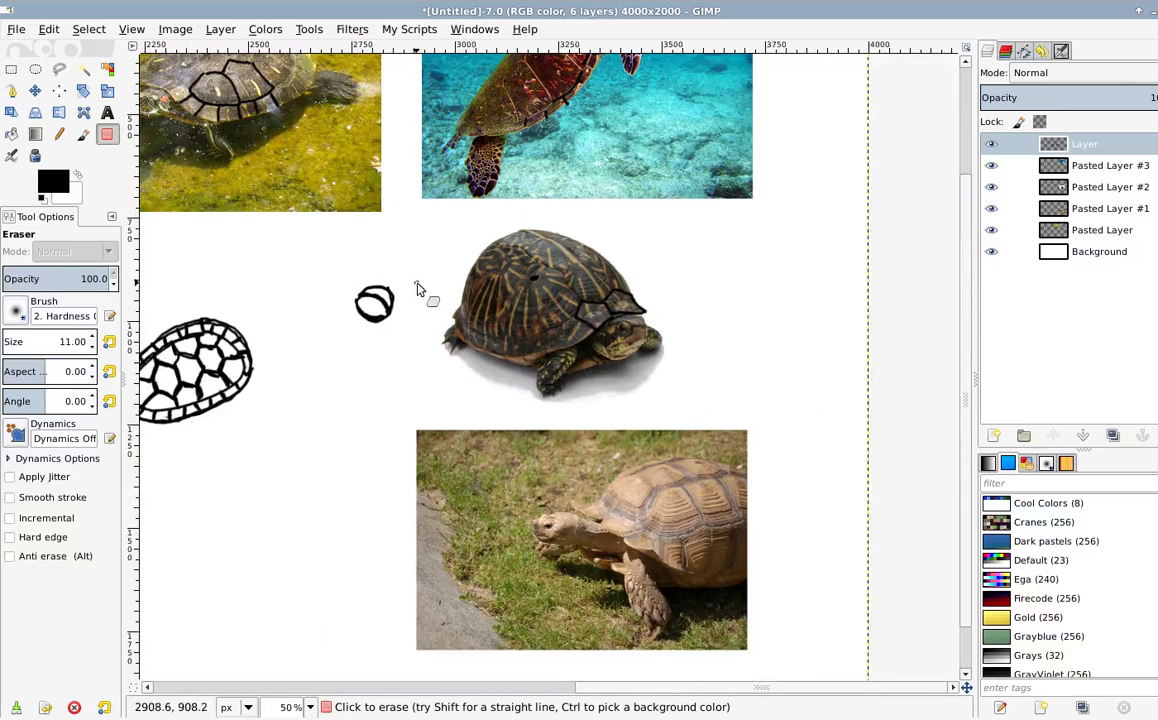
{"action": "scroll", "coordinate": [376, 316], "scroll_direction": "up", "scroll_amount": 3, "text": "ctrl"}
{"action": "left_click_drag", "start_coordinate": [377, 329], "coordinate": [288, 254]}
{"action": "mouse_move", "coordinate": [467, 372]}
{"action": "left_mouse_down"}
{"action": "mouse_move", "coordinate": [333, 355]}
{"action": "mouse_move", "coordinate": [467, 357]}
{"action": "left_mouse_up"}
{"action": "key", "text": "p"}
{"action": "mouse_move", "coordinate": [262, 256]}
{"action": "left_mouse_down"}
{"action": "mouse_move", "coordinate": [260, 299]}
{"action": "mouse_move", "coordinate": [232, 289]}
{"action": "mouse_move", "coordinate": [241, 261]}
{"action": "mouse_move", "coordinate": [251, 283]}
{"action": "left_mouse_up"}
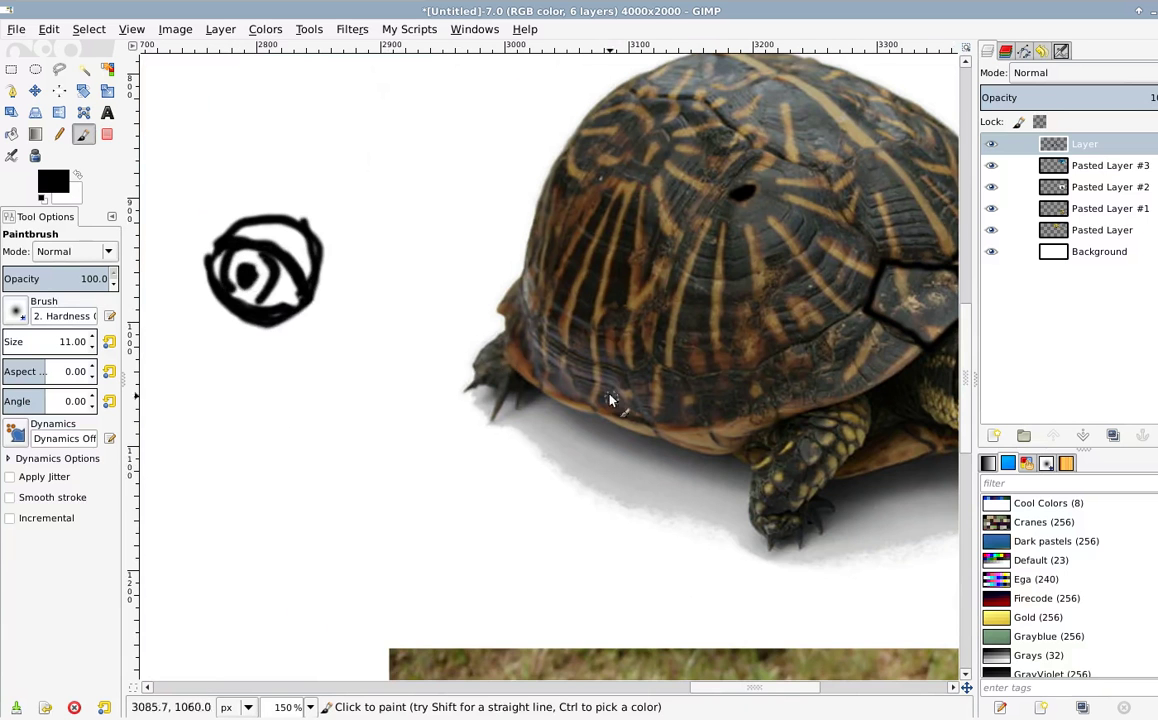
Step: Compare the eyes and head shapes of the box turtle and the pond turtle up close in the reference photos
{"action": "scroll", "coordinate": [612, 400], "scroll_direction": "right", "scroll_amount": 5}
{"action": "scroll", "coordinate": [500, 470], "scroll_direction": "up", "scroll_amount": 2}
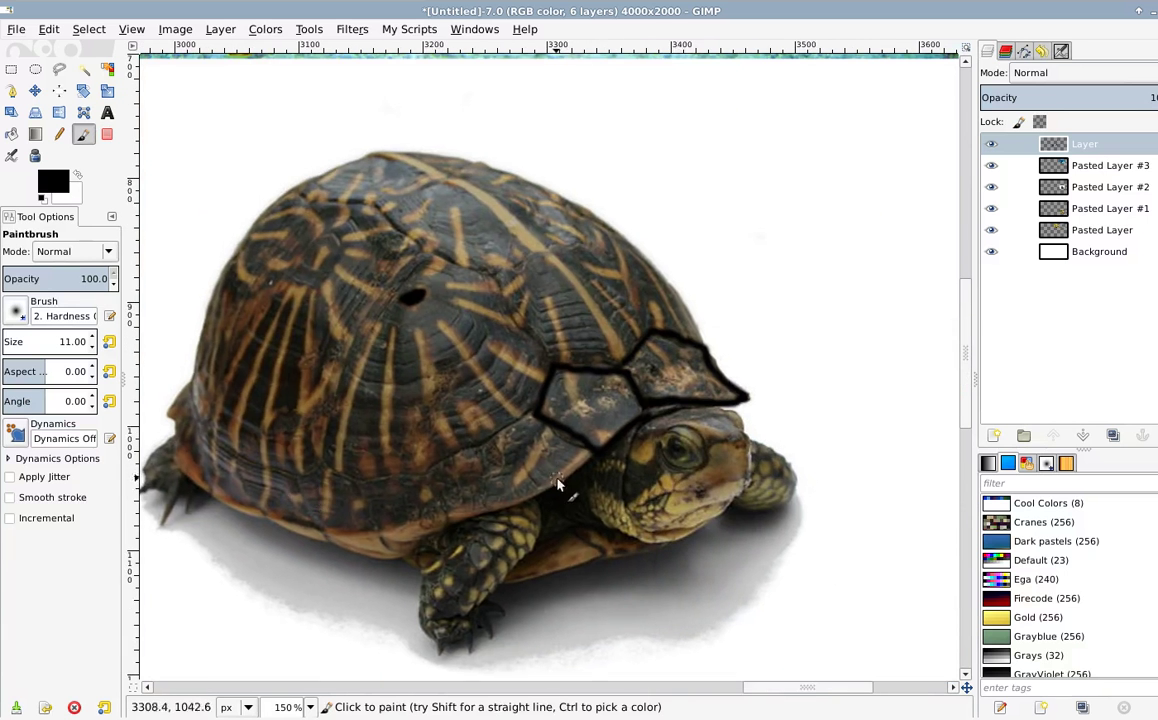
{"action": "scroll", "coordinate": [418, 365], "scroll_direction": "down", "scroll_amount": 3}
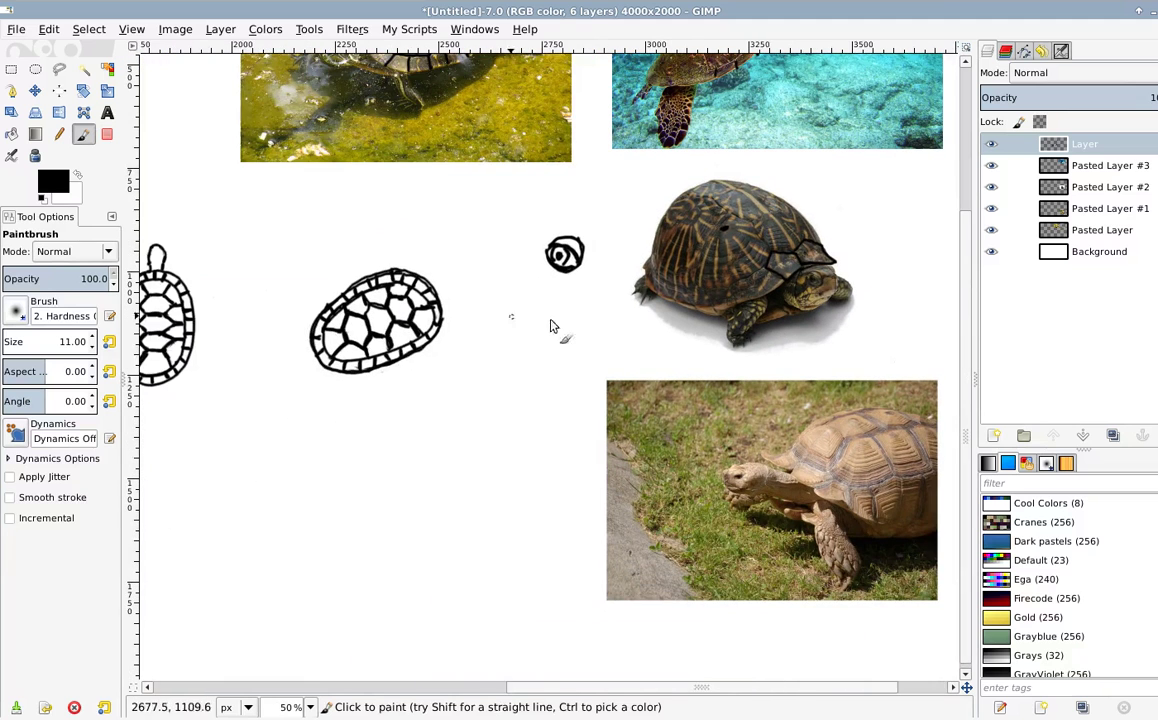
{"action": "left_click_drag", "start_coordinate": [781, 345], "coordinate": [668, 397]}
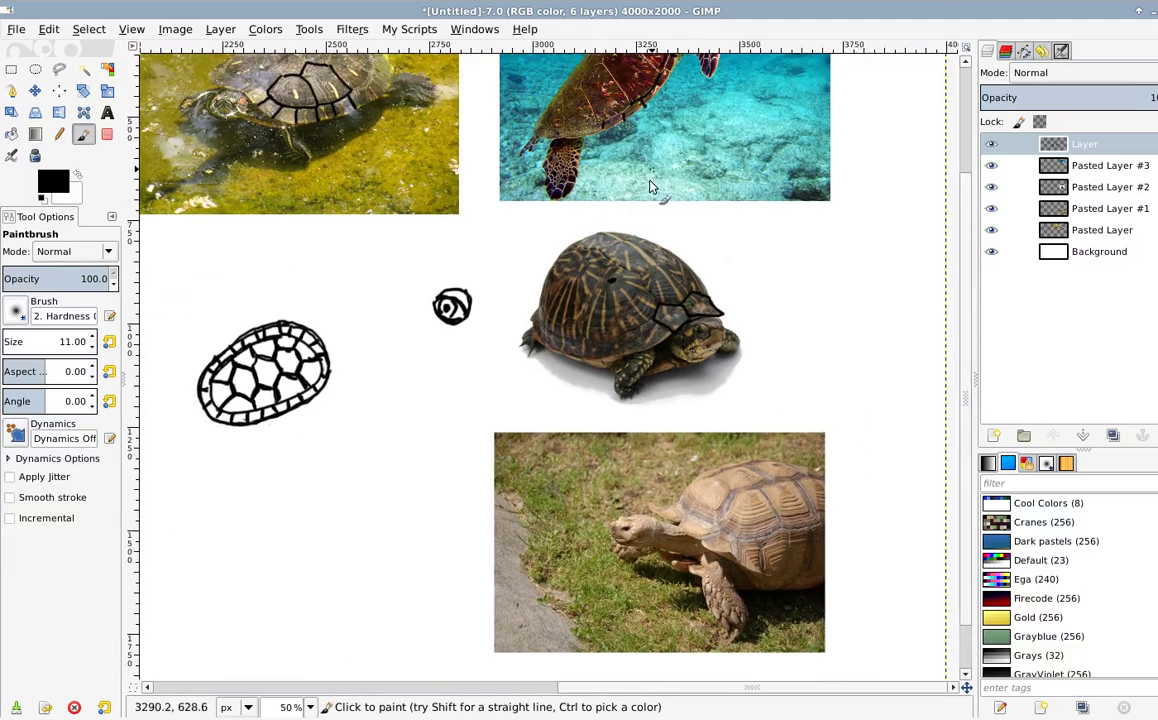
{"action": "left_click_drag", "start_coordinate": [634, 215], "coordinate": [574, 372]}
{"action": "left_click_drag", "start_coordinate": [424, 467], "coordinate": [586, 400]}
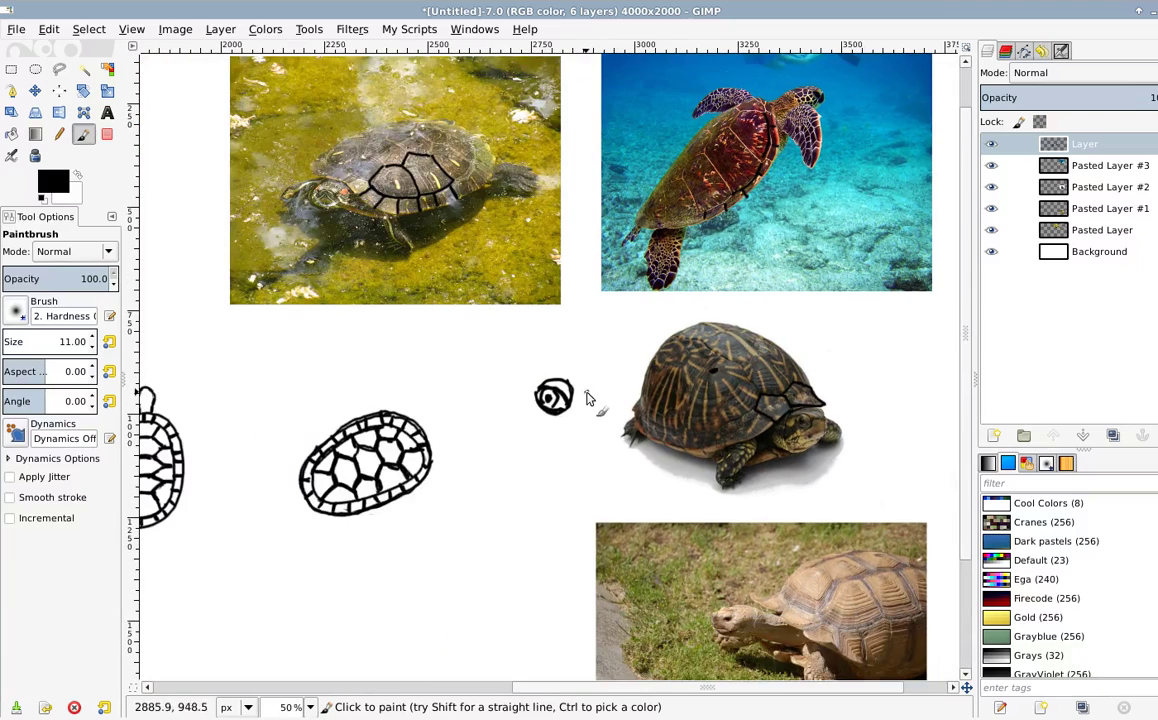
{"action": "scroll", "coordinate": [360, 390], "scroll_direction": "up", "scroll_amount": 1}
{"action": "scroll", "coordinate": [430, 300], "scroll_direction": "up", "scroll_amount": 4}
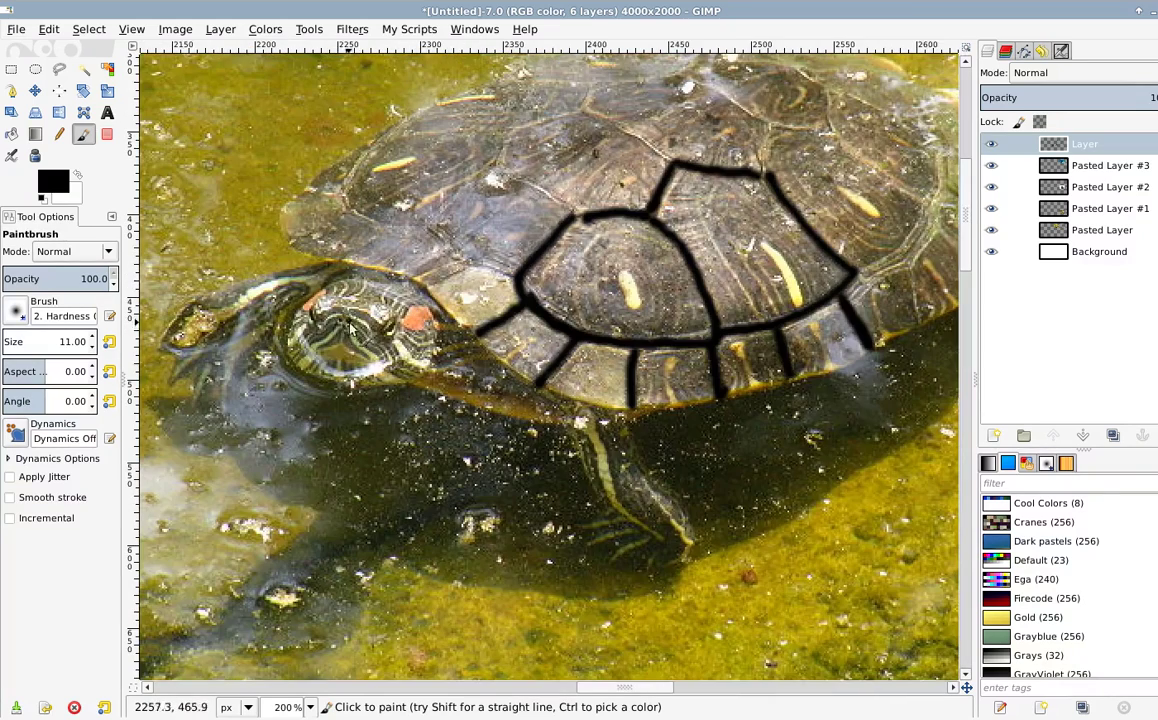
{"action": "scroll", "coordinate": [416, 318], "scroll_direction": "down", "scroll_amount": 3}
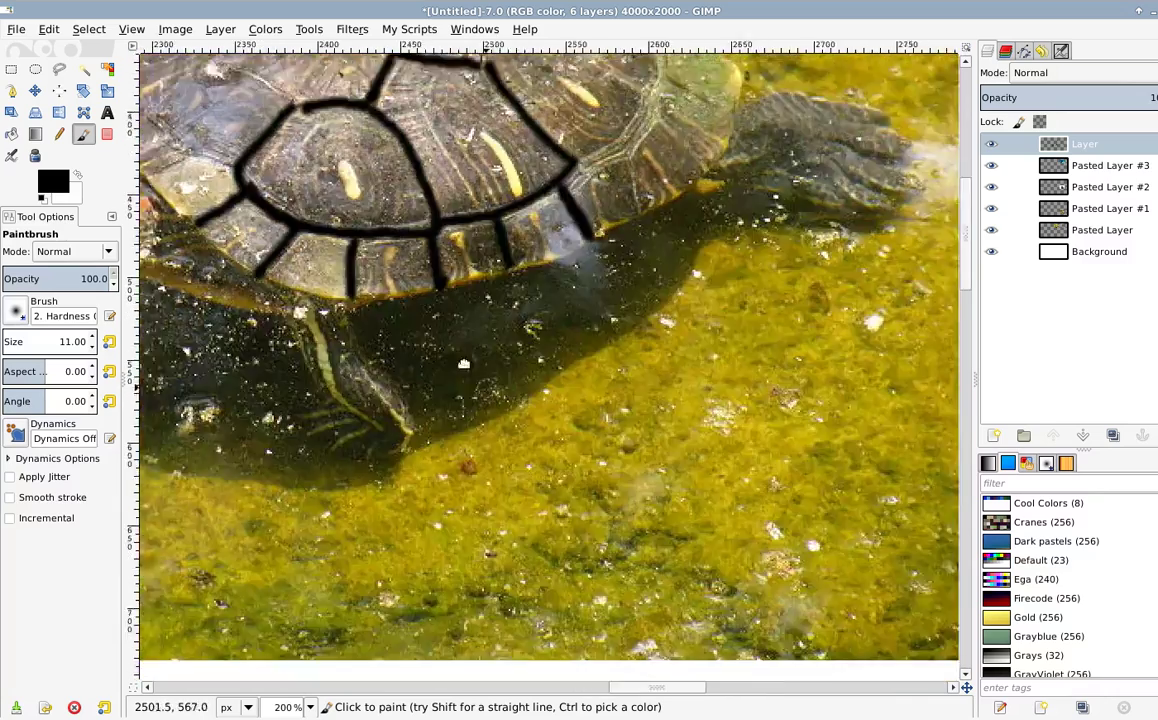
{"action": "scroll", "coordinate": [600, 388], "scroll_direction": "down", "scroll_amount": 4}
{"action": "scroll", "coordinate": [530, 390], "scroll_direction": "down", "scroll_amount": 3}
{"action": "scroll", "coordinate": [530, 390], "scroll_direction": "up", "scroll_amount": 3}
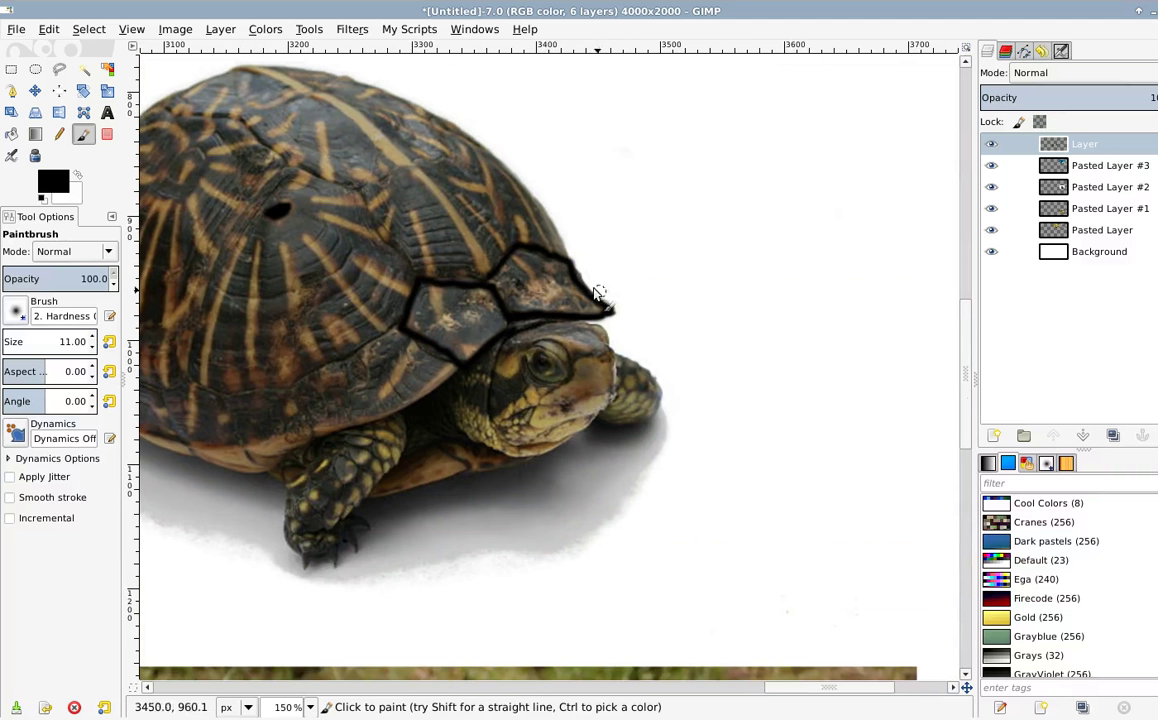
Step: Examine the sea turtle's head and the tortoise's head and eye up close in their photos
{"action": "scroll", "coordinate": [484, 216], "scroll_direction": "up", "scroll_amount": 5}
{"action": "scroll", "coordinate": [488, 316], "scroll_direction": "down", "scroll_amount": 2}
{"action": "scroll", "coordinate": [450, 495], "scroll_direction": "up", "scroll_amount": 1}
{"action": "scroll", "coordinate": [490, 260], "scroll_direction": "up", "scroll_amount": 2}
{"action": "scroll", "coordinate": [520, 250], "scroll_direction": "down", "scroll_amount": 5}
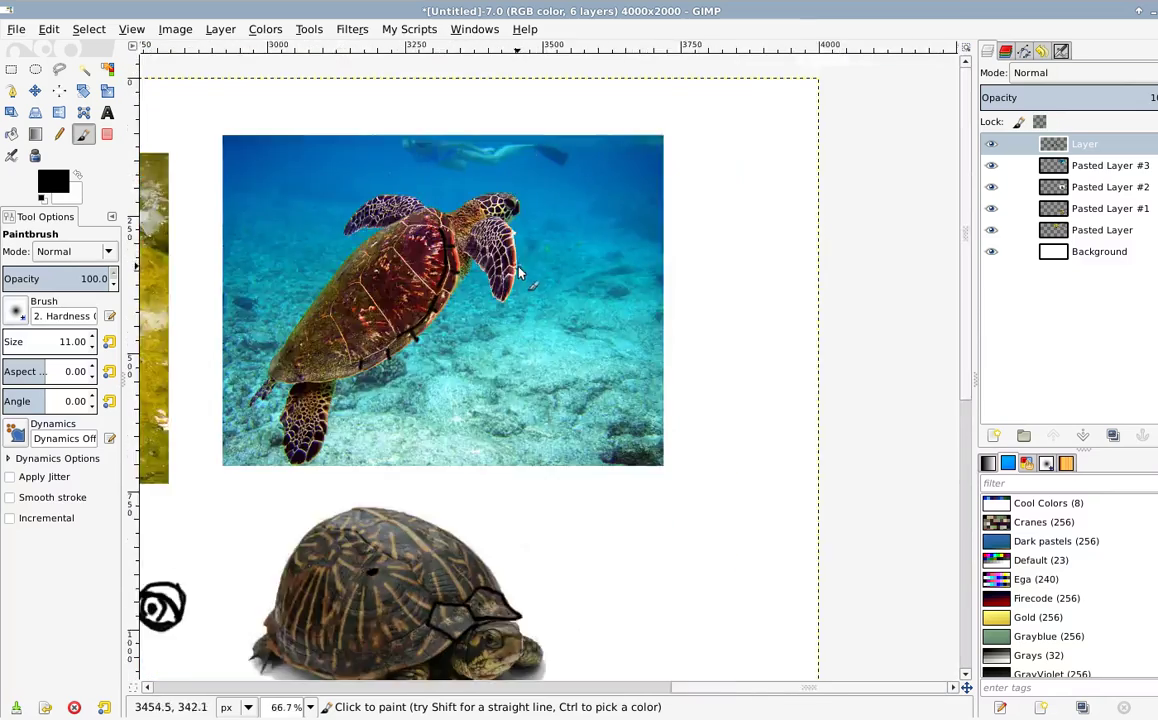
{"action": "scroll", "coordinate": [480, 347], "scroll_direction": "up", "scroll_amount": 2}
{"action": "scroll", "coordinate": [480, 347], "scroll_direction": "up", "scroll_amount": 4}
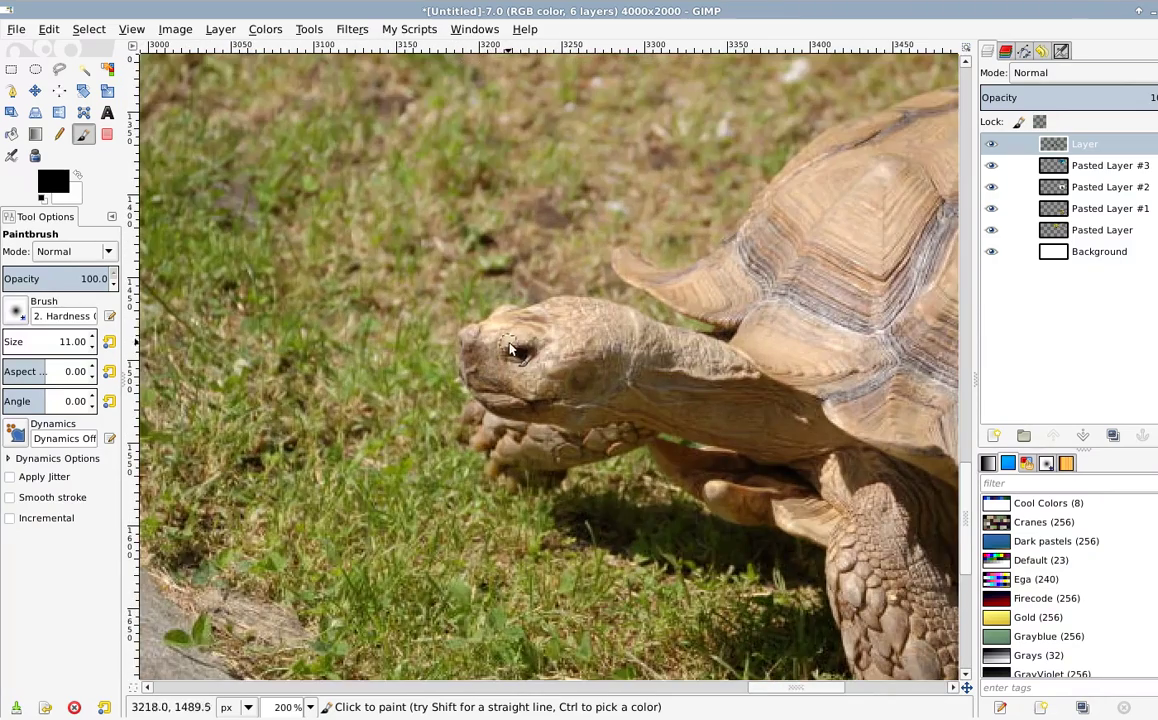
{"action": "scroll", "coordinate": [362, 390], "scroll_direction": "down", "scroll_amount": 2}
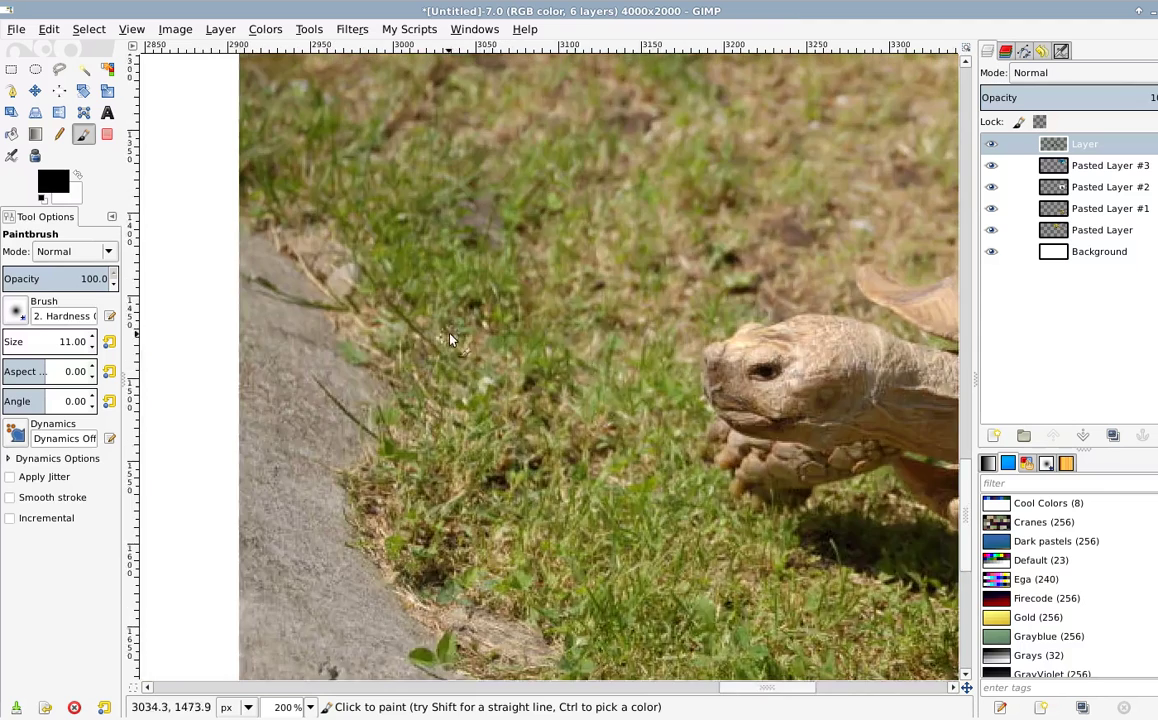
{"action": "left_click_drag", "start_coordinate": [346, 309], "coordinate": [549, 438]}
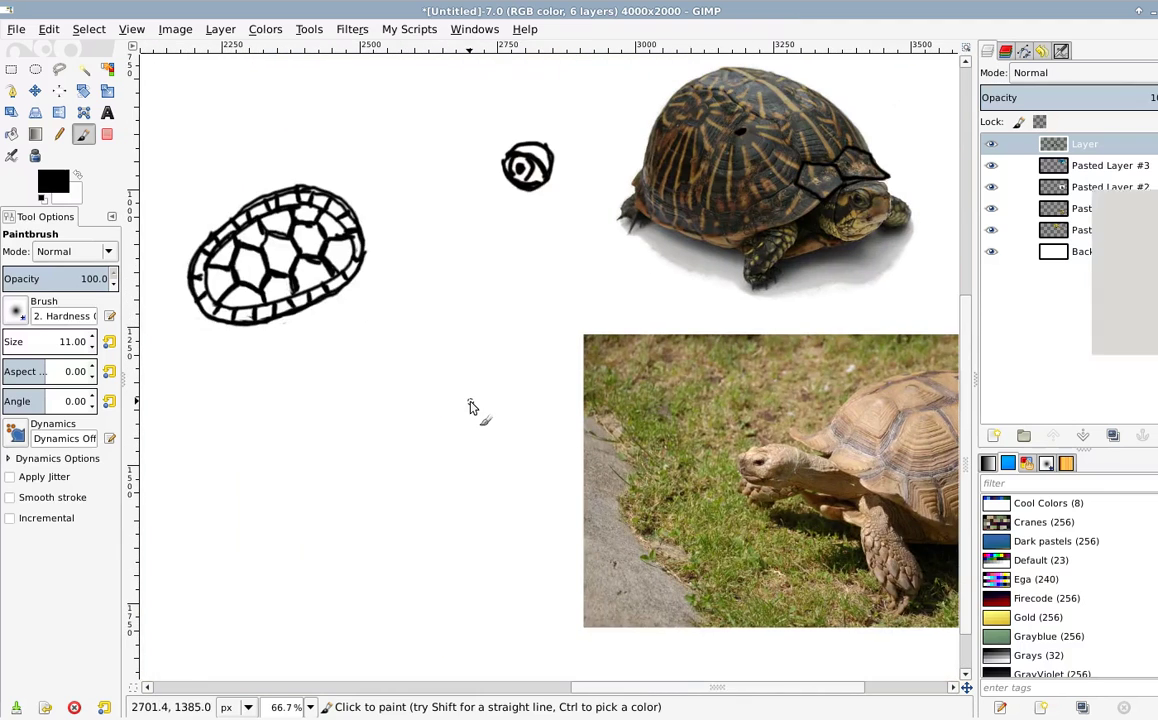
Step: Reshape the head outline of the upright top-view turtle so that it tapers to a narrow snout, using the eraser and paintbrush
{"action": "scroll", "coordinate": [472, 301], "scroll_direction": "up", "scroll_amount": 9}
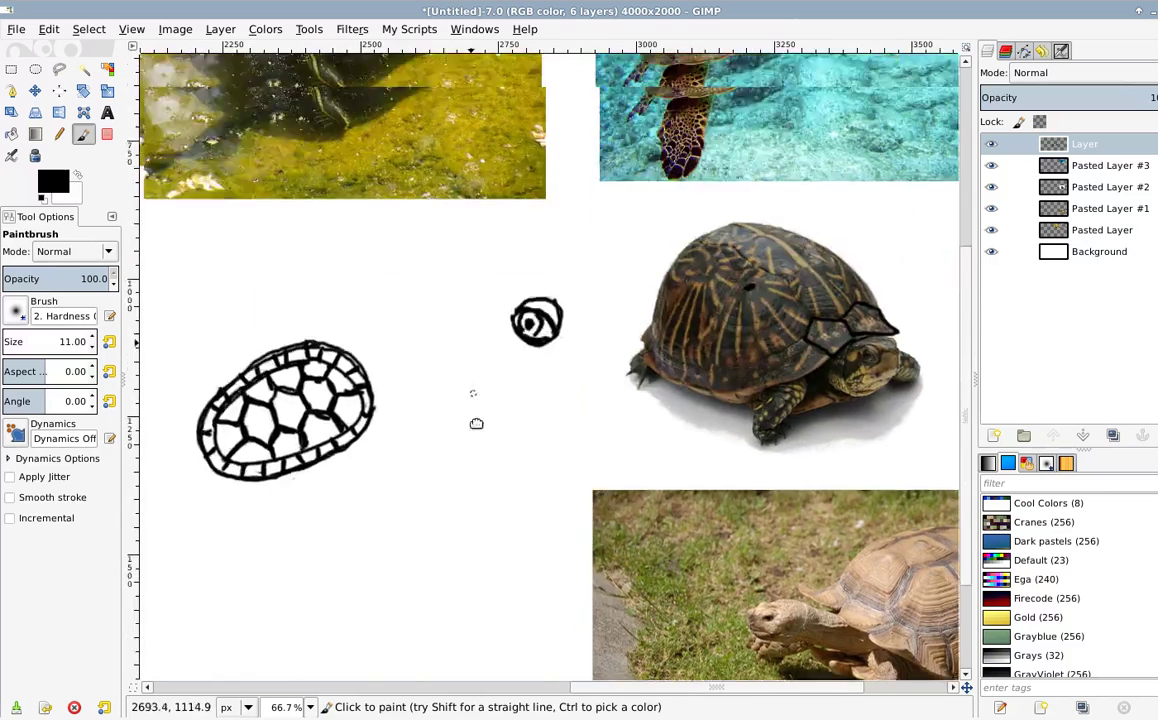
{"action": "scroll", "coordinate": [441, 406], "scroll_direction": "left", "scroll_amount": 1}
{"action": "scroll", "coordinate": [430, 450], "scroll_direction": "down", "scroll_amount": 4}
{"action": "scroll", "coordinate": [455, 370], "scroll_direction": "left", "scroll_amount": 1}
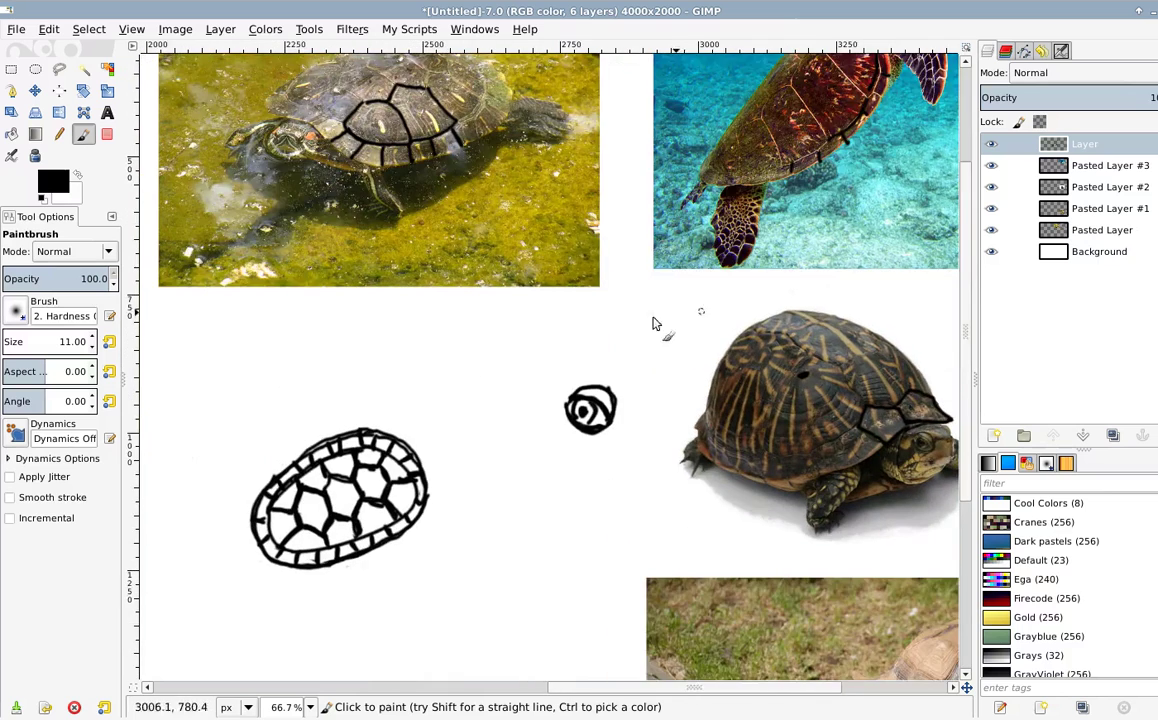
{"action": "scroll", "coordinate": [655, 323], "scroll_direction": "down", "scroll_amount": 3}
{"action": "scroll", "coordinate": [600, 340], "scroll_direction": "left", "scroll_amount": 8}
{"action": "scroll", "coordinate": [397, 318], "scroll_direction": "up", "scroll_amount": 3, "text": "ctrl"}
{"action": "mouse_move", "coordinate": [398, 315]}
{"action": "left_mouse_down"}
{"action": "mouse_move", "coordinate": [384, 316]}
{"action": "mouse_move", "coordinate": [388, 302]}
{"action": "mouse_move", "coordinate": [433, 305]}
{"action": "mouse_move", "coordinate": [374, 305]}
{"action": "mouse_move", "coordinate": [416, 293]}
{"action": "mouse_move", "coordinate": [427, 309]}
{"action": "left_mouse_up"}
{"action": "key", "text": "shift+e"}
{"action": "key", "text": "p"}
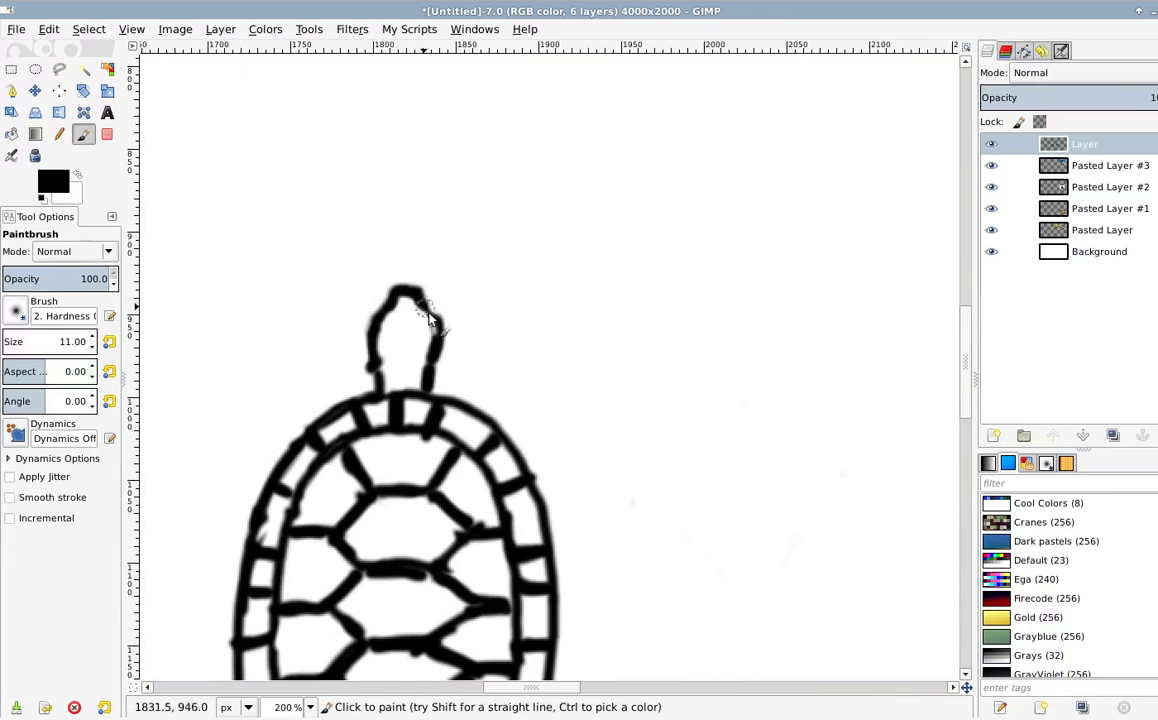
Step: Try sketching a long drooping beak over the box turtle's snout and a brow line around its eye
{"action": "scroll", "coordinate": [492, 282], "scroll_direction": "down", "scroll_amount": 3}
{"action": "left_click_drag", "start_coordinate": [588, 346], "coordinate": [328, 465]}
{"action": "scroll", "coordinate": [513, 395], "scroll_direction": "right", "scroll_amount": 5}
{"action": "scroll", "coordinate": [513, 395], "scroll_direction": "up", "scroll_amount": 2}
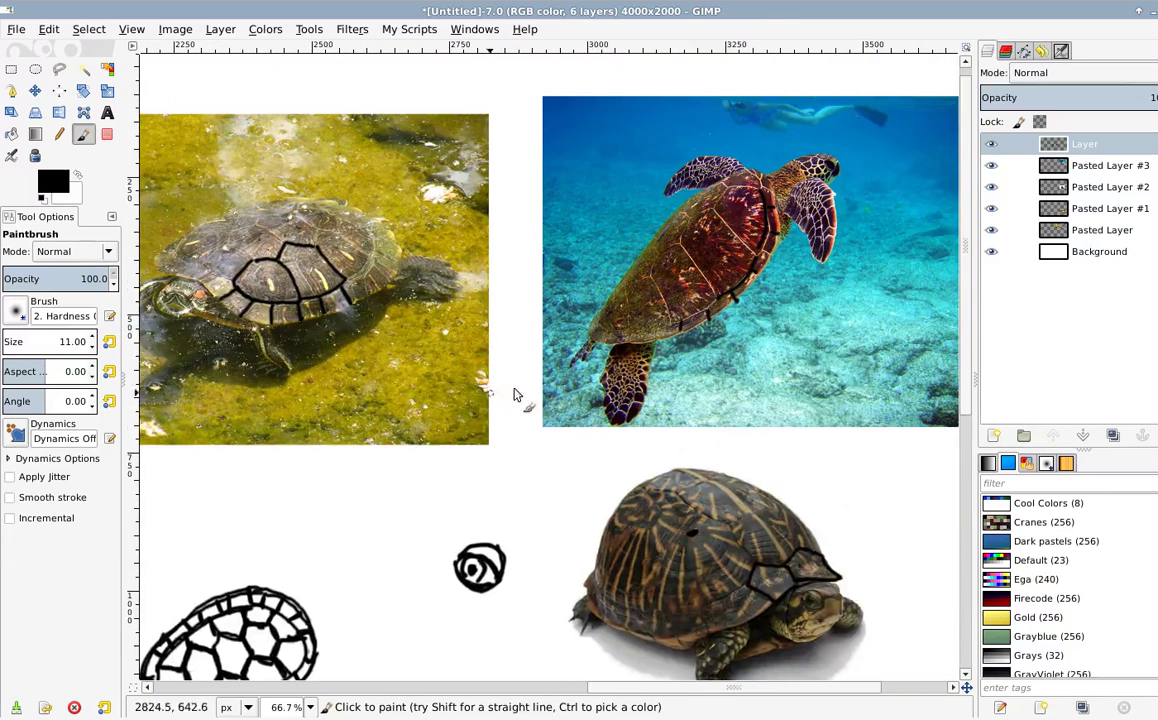
{"action": "scroll", "coordinate": [688, 332], "scroll_direction": "up", "scroll_amount": 4}
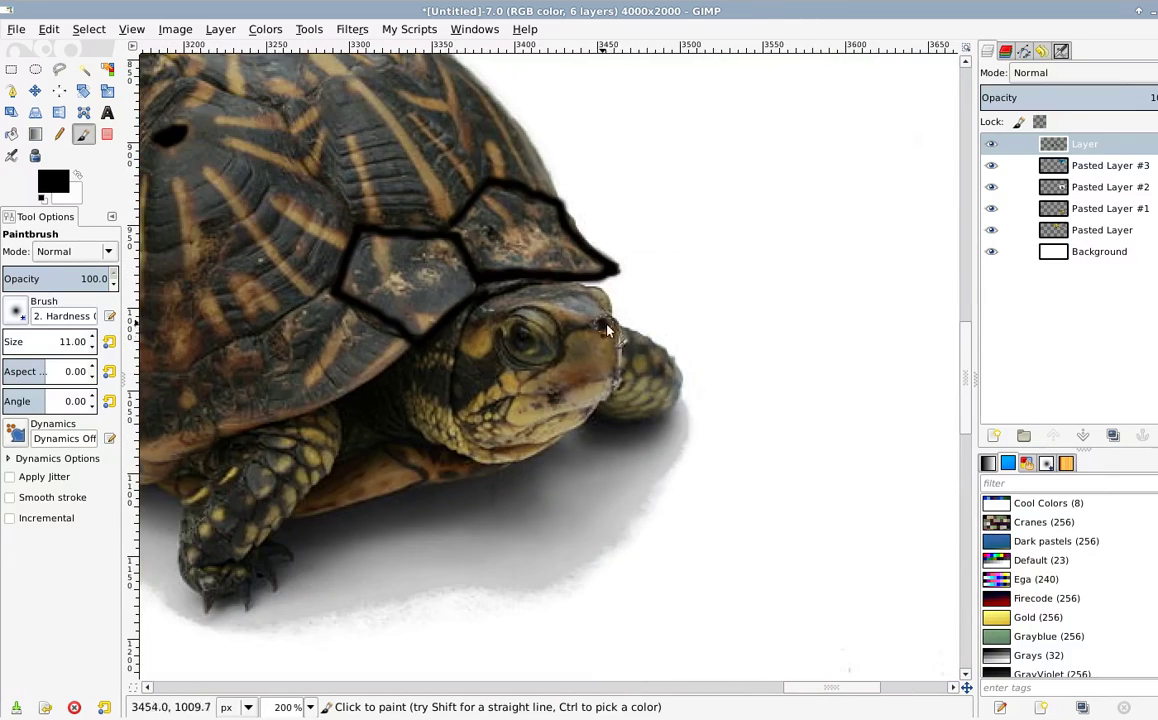
{"action": "mouse_move", "coordinate": [607, 330]}
{"action": "left_mouse_down"}
{"action": "mouse_move", "coordinate": [687, 411]}
{"action": "mouse_move", "coordinate": [684, 500]}
{"action": "mouse_move", "coordinate": [645, 447]}
{"action": "left_mouse_up"}
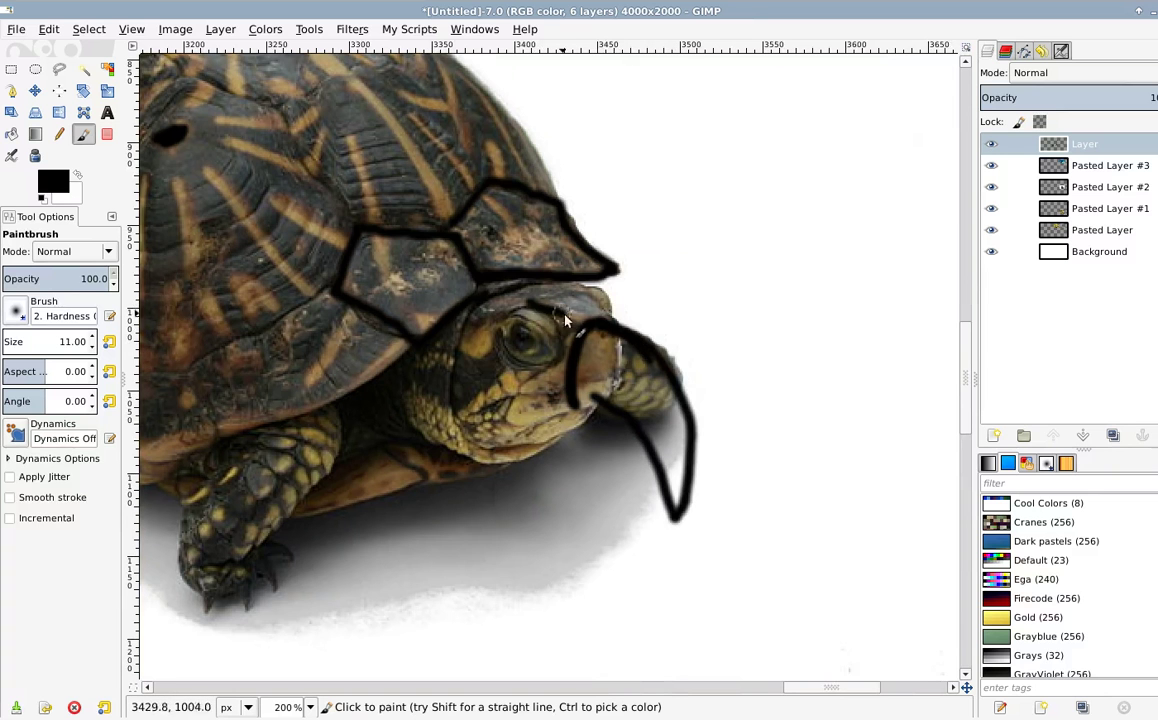
{"action": "left_click_drag", "start_coordinate": [587, 299], "coordinate": [600, 322]}
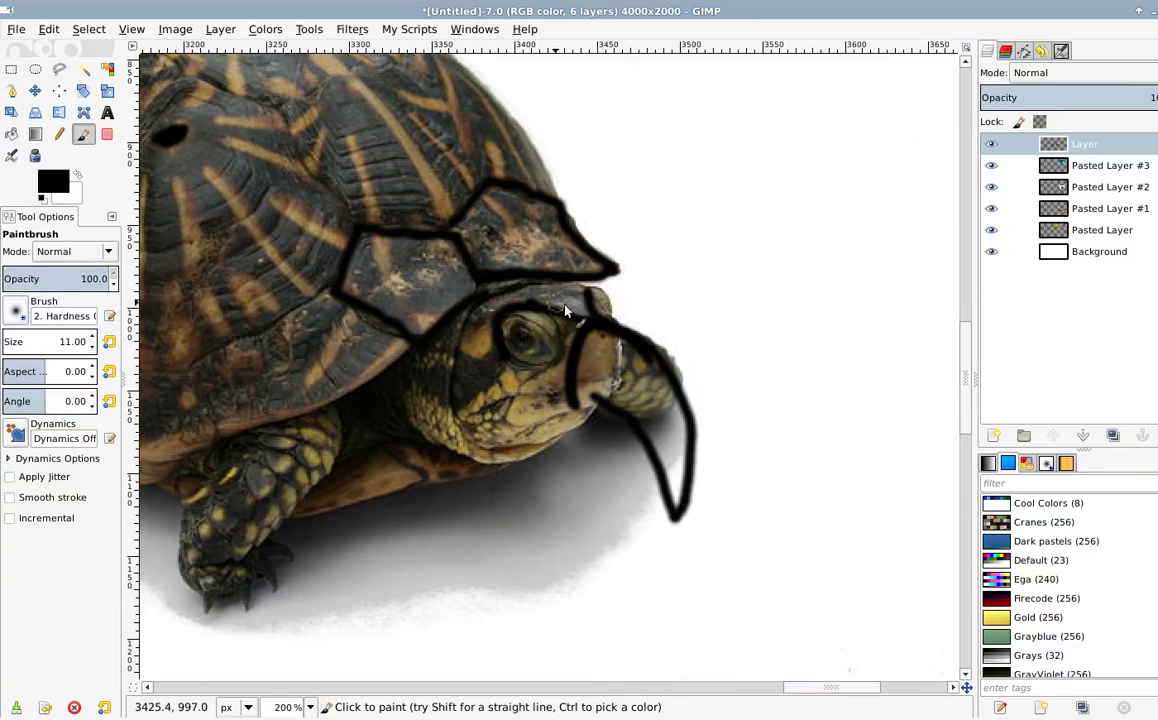
{"action": "scroll", "coordinate": [612, 340], "scroll_direction": "down", "scroll_amount": 3}
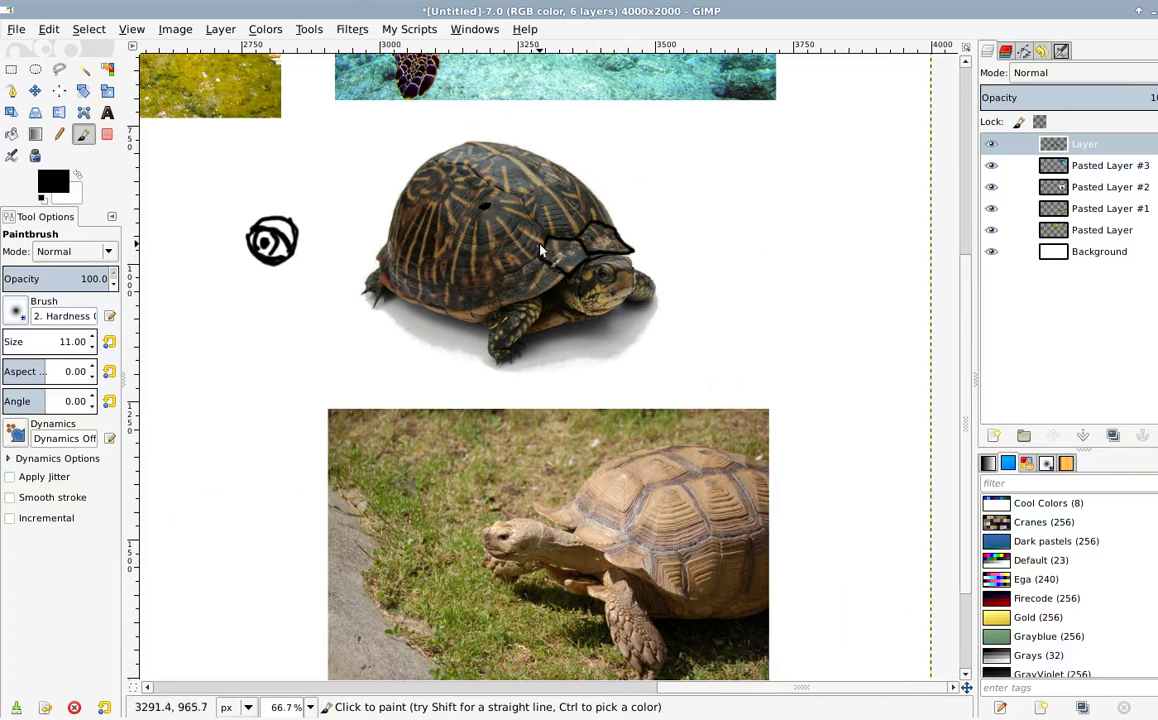
Step: Paint two small black eyes on the sides of the upright turtle's head, just behind the snout
{"action": "scroll", "coordinate": [546, 343], "scroll_direction": "left", "scroll_amount": 5}
{"action": "scroll", "coordinate": [262, 462], "scroll_direction": "left", "scroll_amount": 10}
{"action": "scroll", "coordinate": [551, 297], "scroll_direction": "up", "scroll_amount": 4}
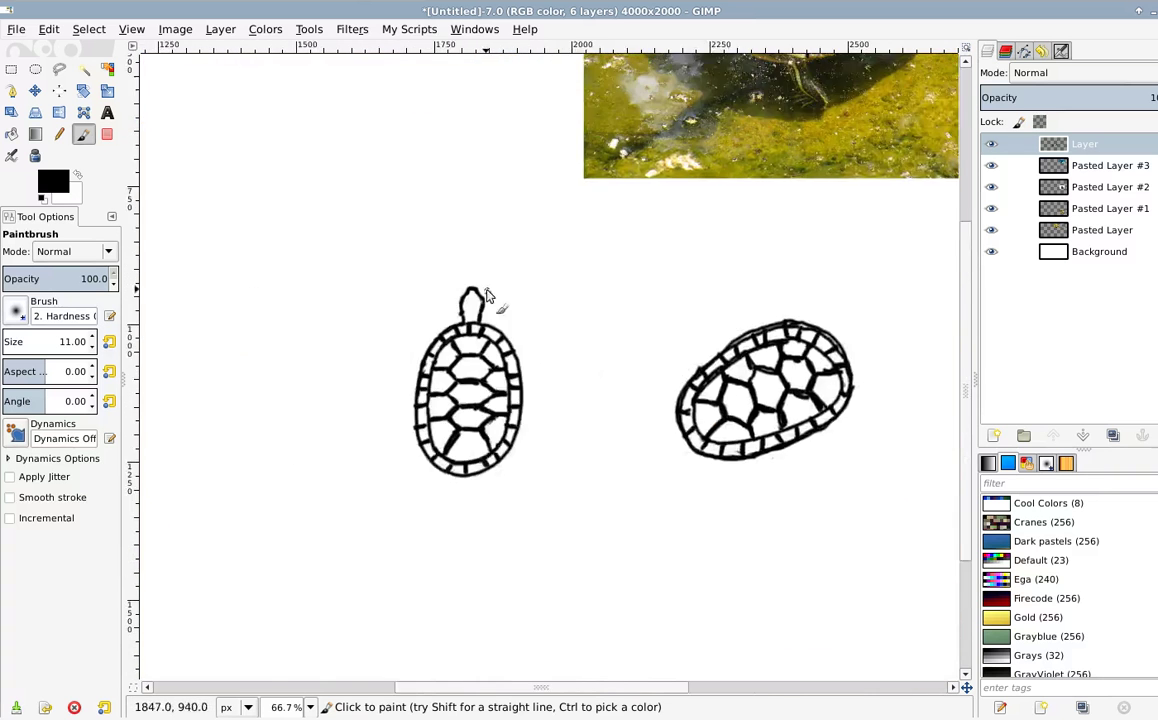
{"action": "mouse_move", "coordinate": [473, 294]}
{"action": "left_mouse_down"}
{"action": "mouse_move", "coordinate": [470, 272]}
{"action": "mouse_move", "coordinate": [500, 278]}
{"action": "left_mouse_up"}
{"action": "key", "text": "ctrl+z"}
{"action": "left_click_drag", "start_coordinate": [470, 383], "coordinate": [455, 306]}
{"action": "left_click_drag", "start_coordinate": [440, 248], "coordinate": [452, 252]}
{"action": "left_click", "coordinate": [451, 261]}
{"action": "left_click", "coordinate": [501, 265]}
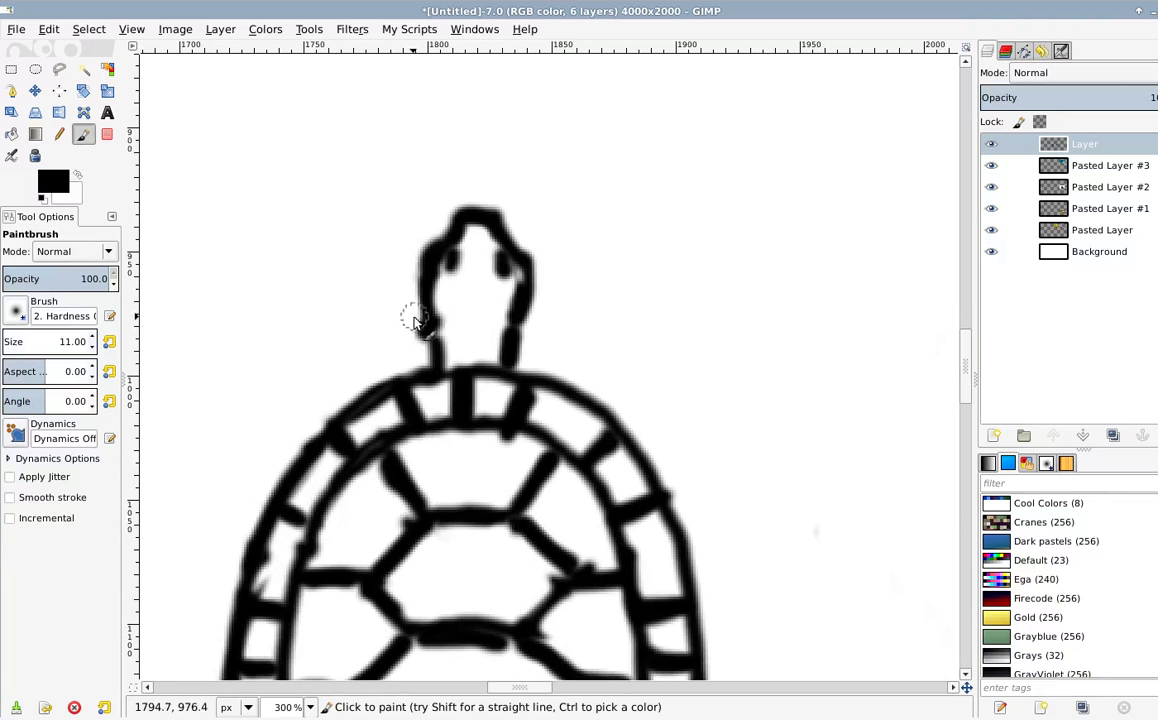
{"action": "key", "text": "shift+e"}
Step: Look over the body shapes in the pond turtle, sea turtle, box turtle and tortoise photos
{"action": "scroll", "coordinate": [636, 287], "scroll_direction": "down", "scroll_amount": 3}
{"action": "left_click_drag", "start_coordinate": [688, 385], "coordinate": [336, 502]}
{"action": "left_click_drag", "start_coordinate": [788, 382], "coordinate": [415, 480]}
{"action": "left_click_drag", "start_coordinate": [656, 316], "coordinate": [545, 452]}
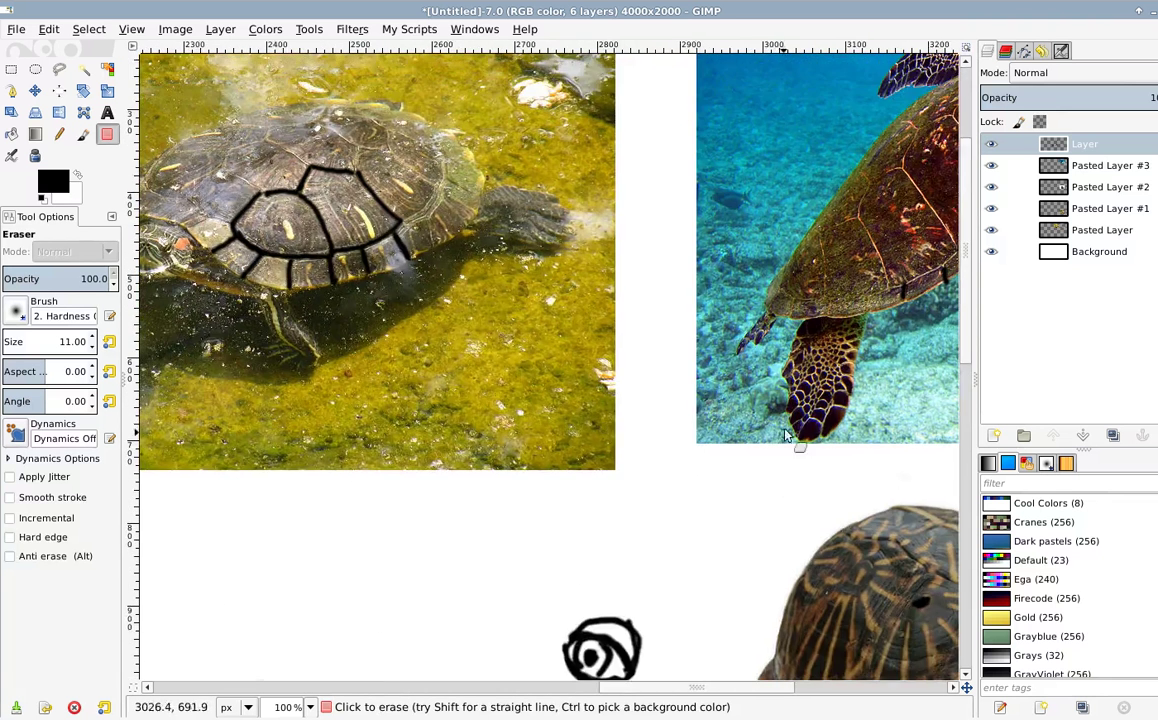
{"action": "scroll", "coordinate": [613, 460], "scroll_direction": "down", "scroll_amount": 1}
{"action": "scroll", "coordinate": [613, 460], "scroll_direction": "left", "scroll_amount": 3}
{"action": "scroll", "coordinate": [476, 428], "scroll_direction": "down", "scroll_amount": 2}
{"action": "scroll", "coordinate": [476, 428], "scroll_direction": "right", "scroll_amount": 6}
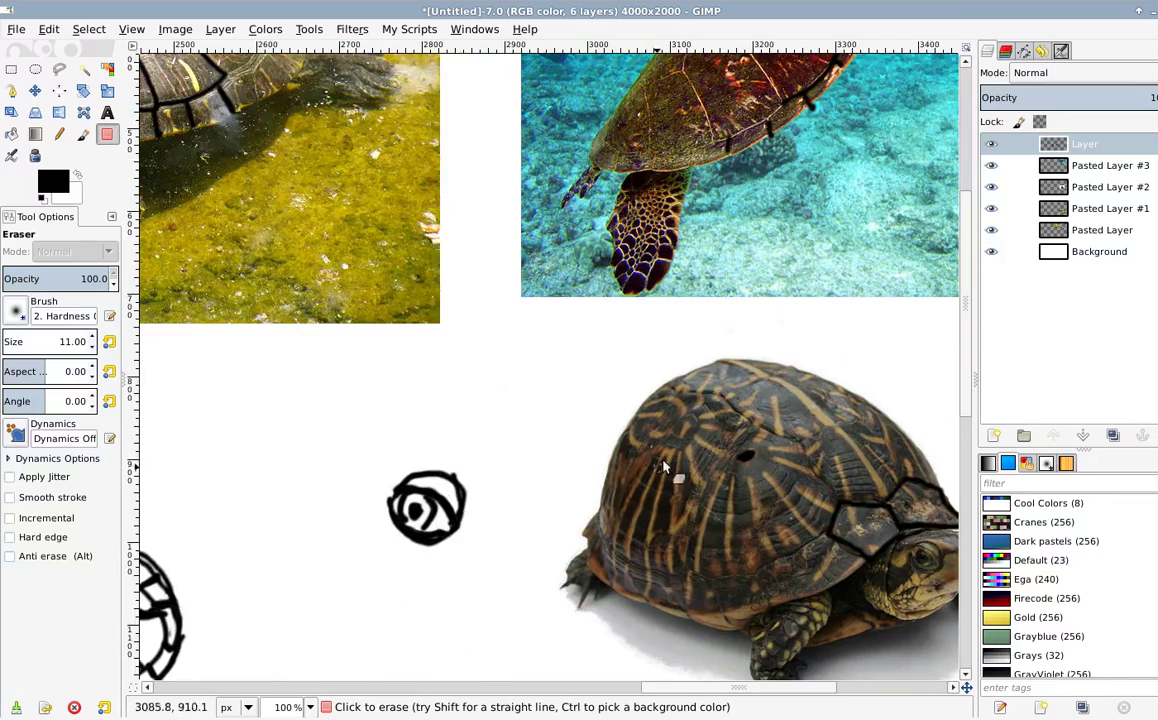
{"action": "left_click_drag", "start_coordinate": [711, 490], "coordinate": [454, 644]}
{"action": "left_click_drag", "start_coordinate": [526, 452], "coordinate": [494, 583]}
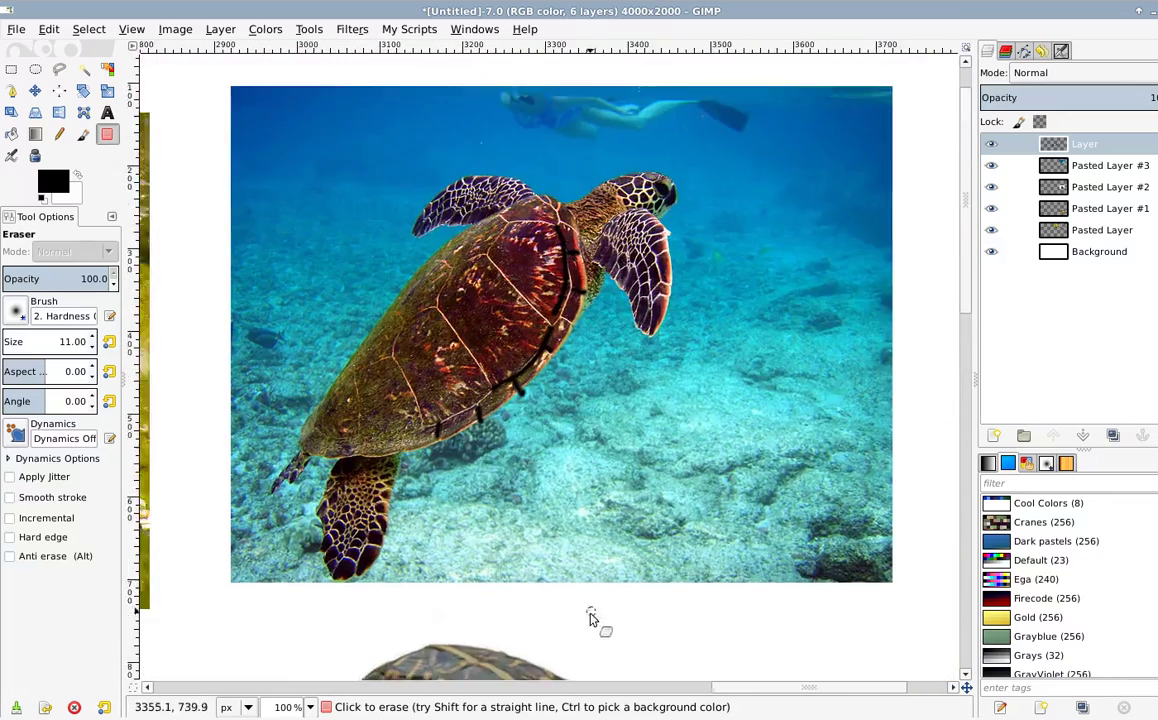
{"action": "left_click_drag", "start_coordinate": [576, 672], "coordinate": [572, 331]}
{"action": "scroll", "coordinate": [572, 331], "scroll_direction": "down", "scroll_amount": 3}
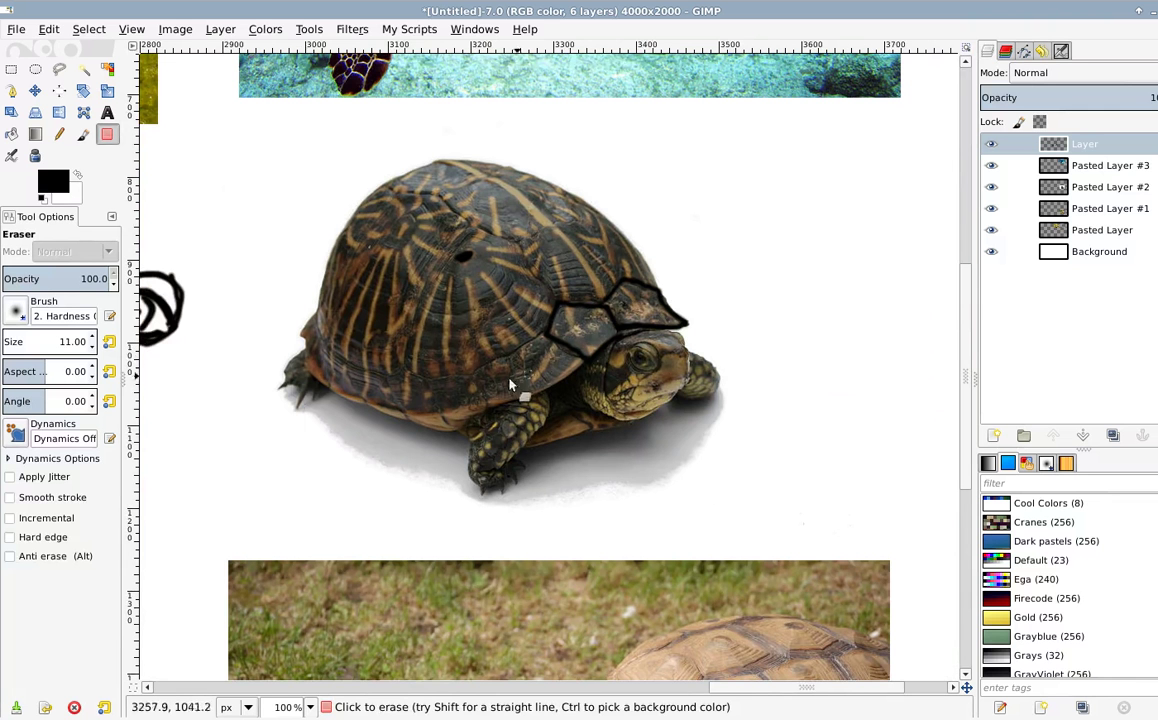
{"action": "scroll", "coordinate": [414, 414], "scroll_direction": "left", "scroll_amount": 4}
{"action": "scroll", "coordinate": [499, 486], "scroll_direction": "down", "scroll_amount": 6}
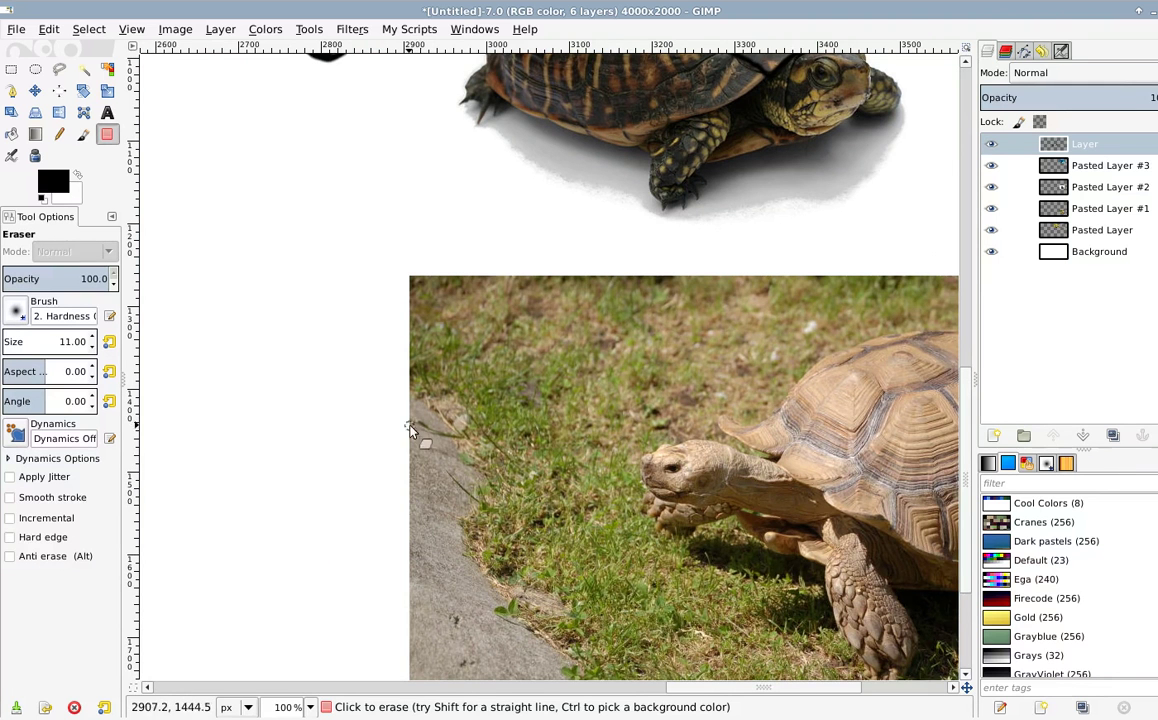
{"action": "scroll", "coordinate": [440, 433], "scroll_direction": "left", "scroll_amount": 2}
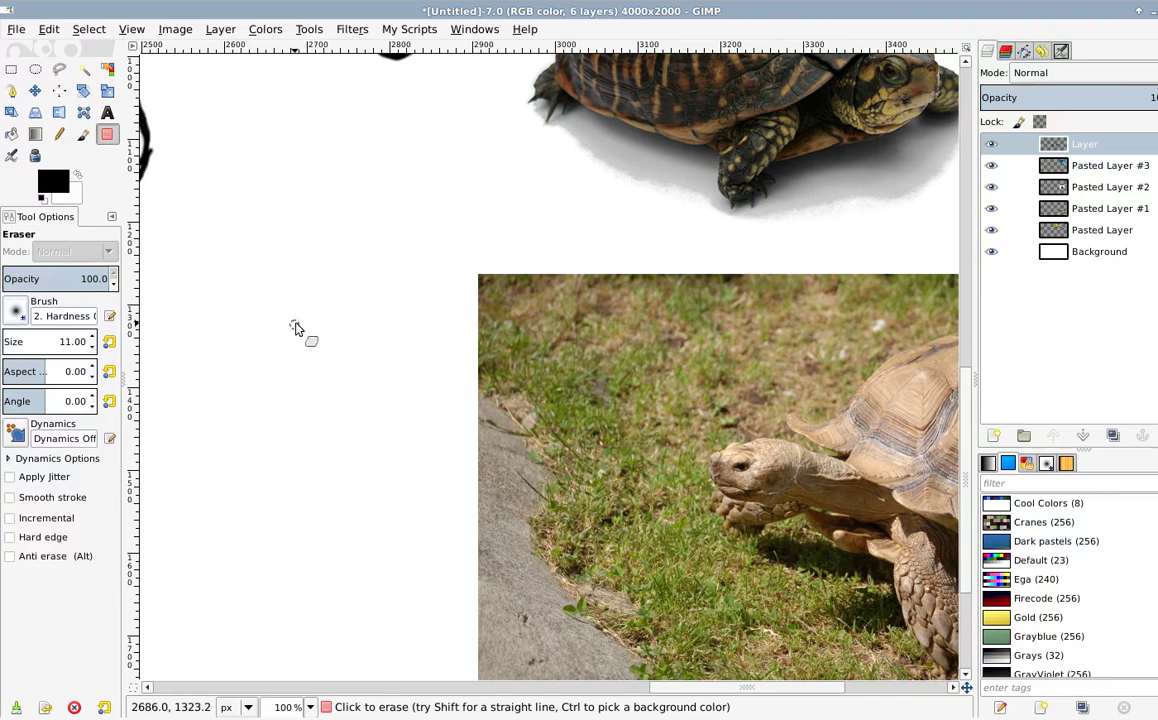
Step: Review the upright turtle drawing and the tilted shell drawing beside the pond turtle photo
{"action": "scroll", "coordinate": [290, 308], "scroll_direction": "left", "scroll_amount": 6}
{"action": "scroll", "coordinate": [300, 303], "scroll_direction": "up", "scroll_amount": 1}
{"action": "scroll", "coordinate": [311, 298], "scroll_direction": "left", "scroll_amount": 5}
{"action": "scroll", "coordinate": [311, 298], "scroll_direction": "up", "scroll_amount": 4}
{"action": "scroll", "coordinate": [535, 473], "scroll_direction": "left", "scroll_amount": 7}
{"action": "scroll", "coordinate": [535, 473], "scroll_direction": "up", "scroll_amount": 2}
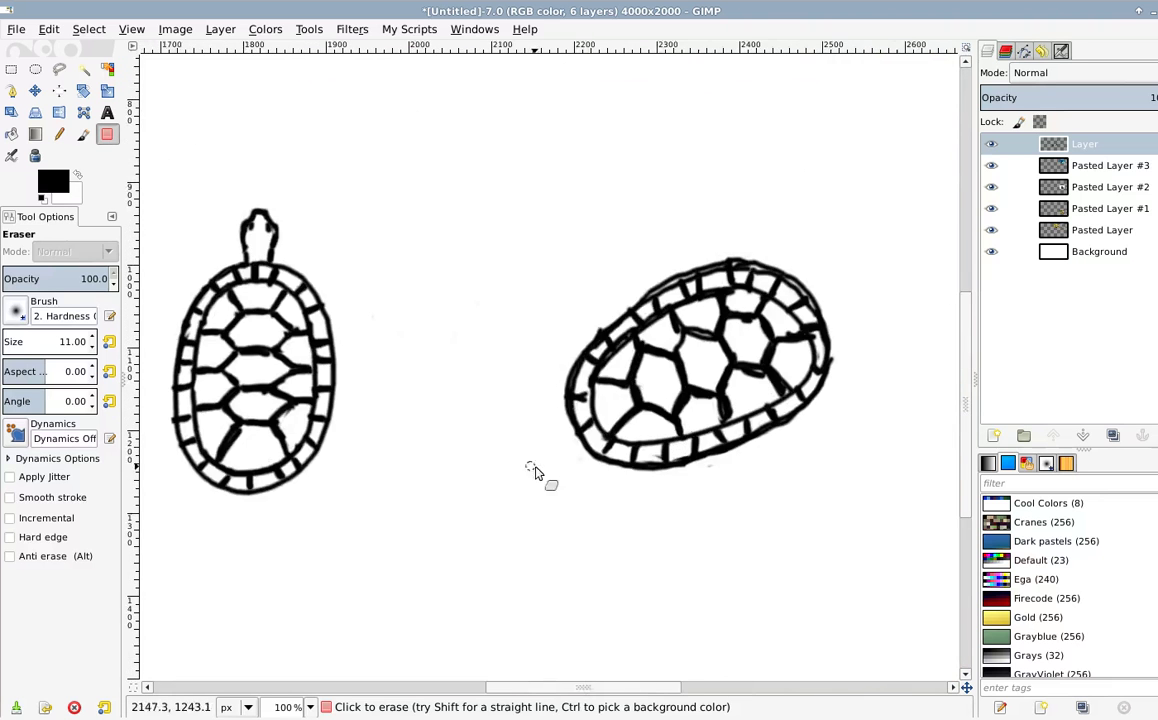
{"action": "scroll", "coordinate": [556, 366], "scroll_direction": "left", "scroll_amount": 6}
{"action": "scroll", "coordinate": [556, 366], "scroll_direction": "down", "scroll_amount": 4}
{"action": "scroll", "coordinate": [556, 366], "scroll_direction": "down", "scroll_amount": 4}
{"action": "scroll", "coordinate": [480, 362], "scroll_direction": "up", "scroll_amount": 3}
{"action": "scroll", "coordinate": [480, 362], "scroll_direction": "right", "scroll_amount": 4}
{"action": "scroll", "coordinate": [480, 362], "scroll_direction": "up", "scroll_amount": 3}
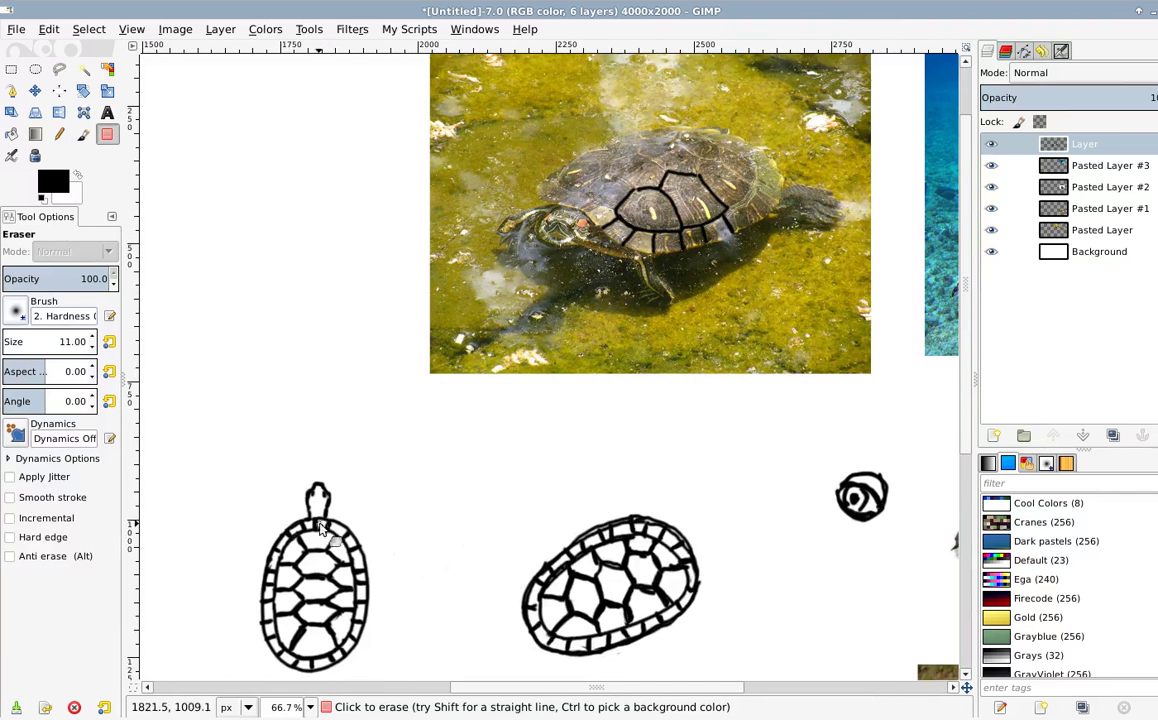
Step: Compare the limbs in the sea turtle and tortoise photos, and examine the box turtle's front leg up close
{"action": "scroll", "coordinate": [322, 530], "scroll_direction": "right", "scroll_amount": 7}
{"action": "scroll", "coordinate": [322, 530], "scroll_direction": "down", "scroll_amount": 1}
{"action": "scroll", "coordinate": [597, 541], "scroll_direction": "up", "scroll_amount": 2}
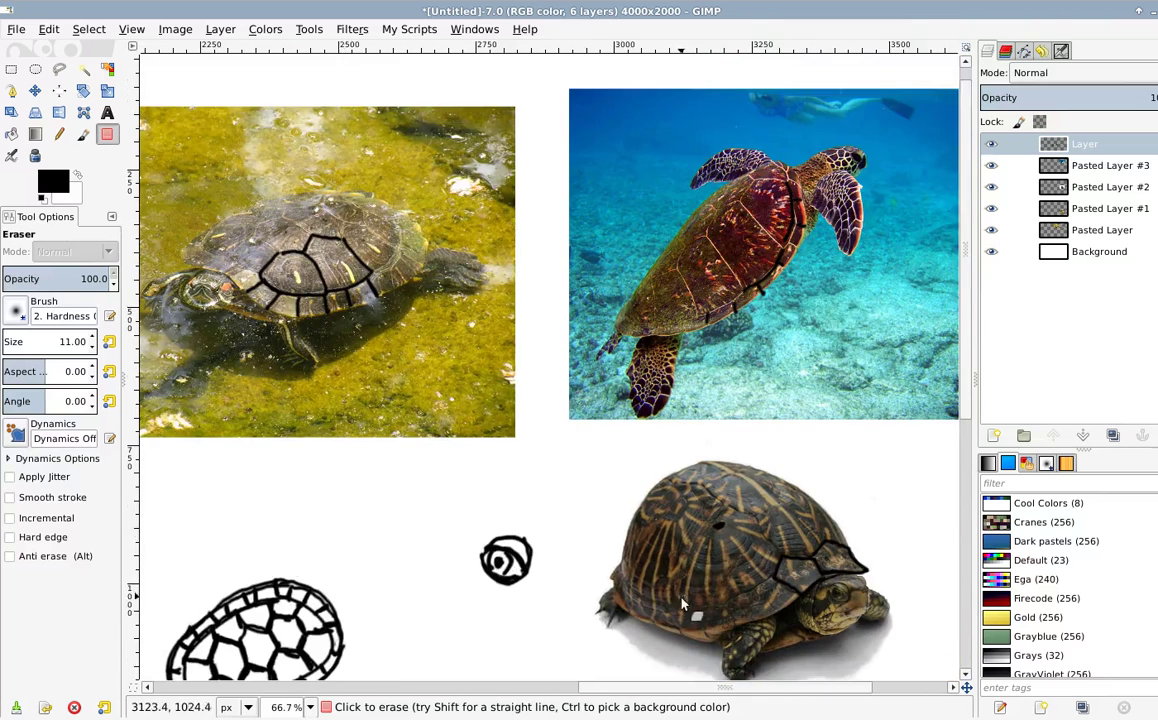
{"action": "scroll", "coordinate": [683, 604], "scroll_direction": "down", "scroll_amount": 7}
{"action": "scroll", "coordinate": [693, 517], "scroll_direction": "right", "scroll_amount": 3}
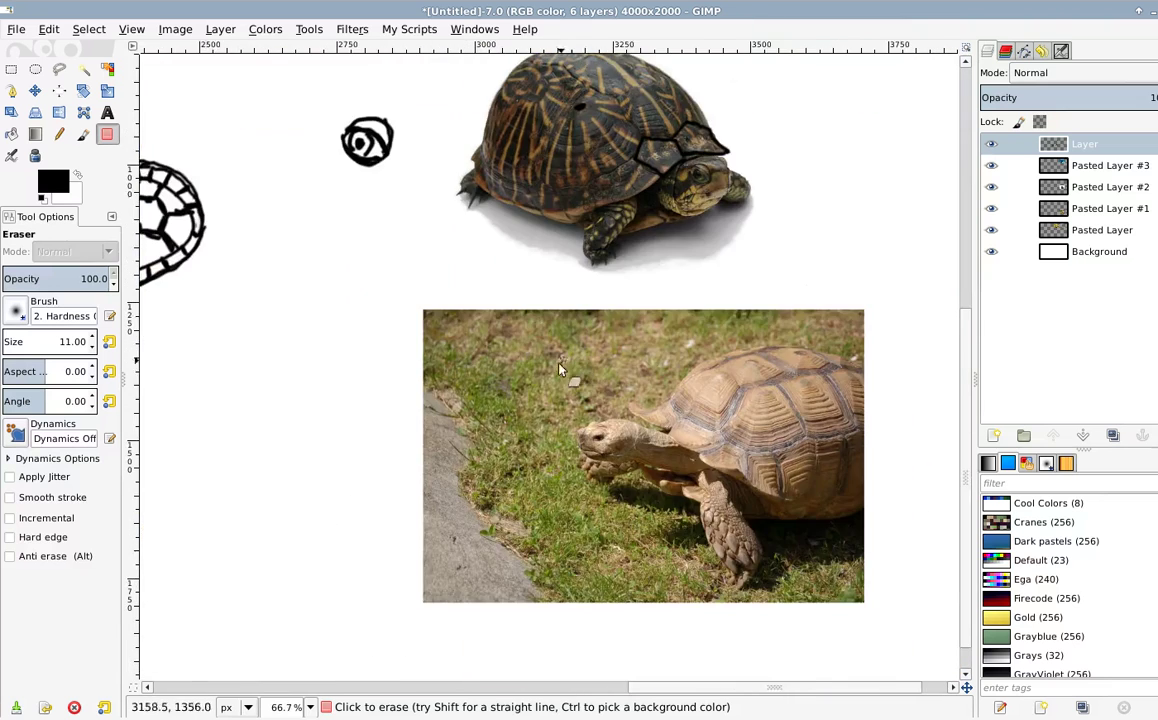
{"action": "scroll", "coordinate": [560, 370], "scroll_direction": "up", "scroll_amount": 4}
{"action": "scroll", "coordinate": [560, 370], "scroll_direction": "right", "scroll_amount": 1}
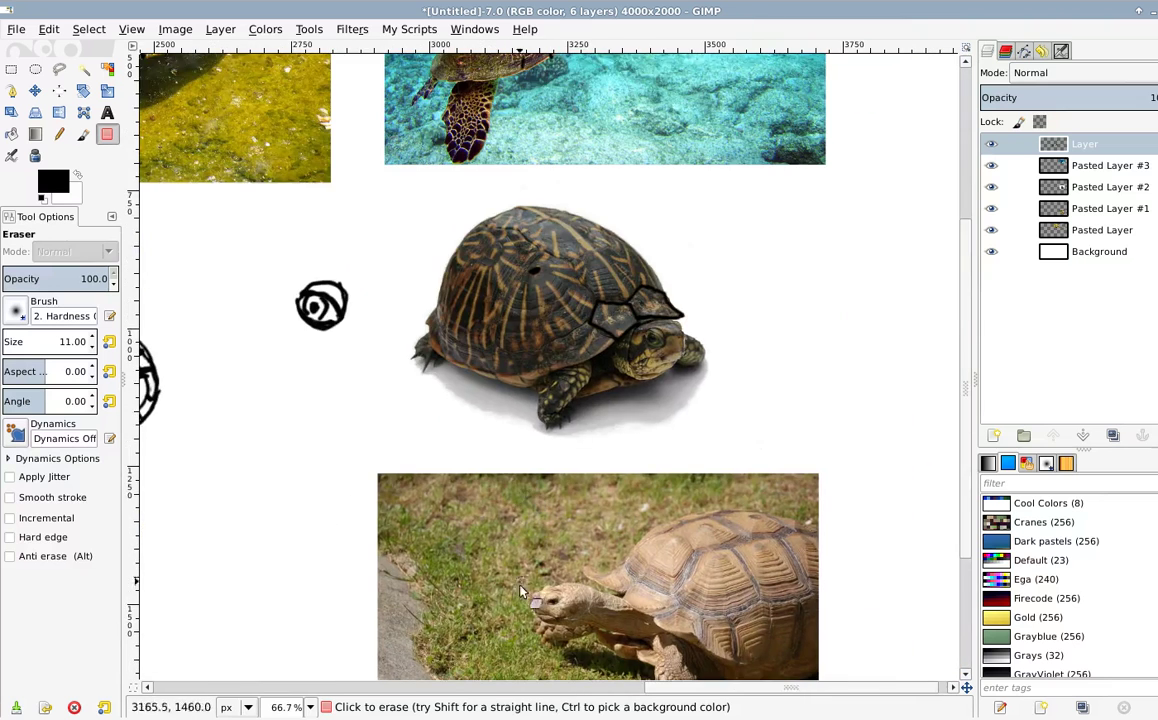
{"action": "scroll", "coordinate": [525, 520], "scroll_direction": "down", "scroll_amount": 5}
{"action": "scroll", "coordinate": [545, 390], "scroll_direction": "up", "scroll_amount": 1}
{"action": "scroll", "coordinate": [517, 470], "scroll_direction": "up", "scroll_amount": 1}
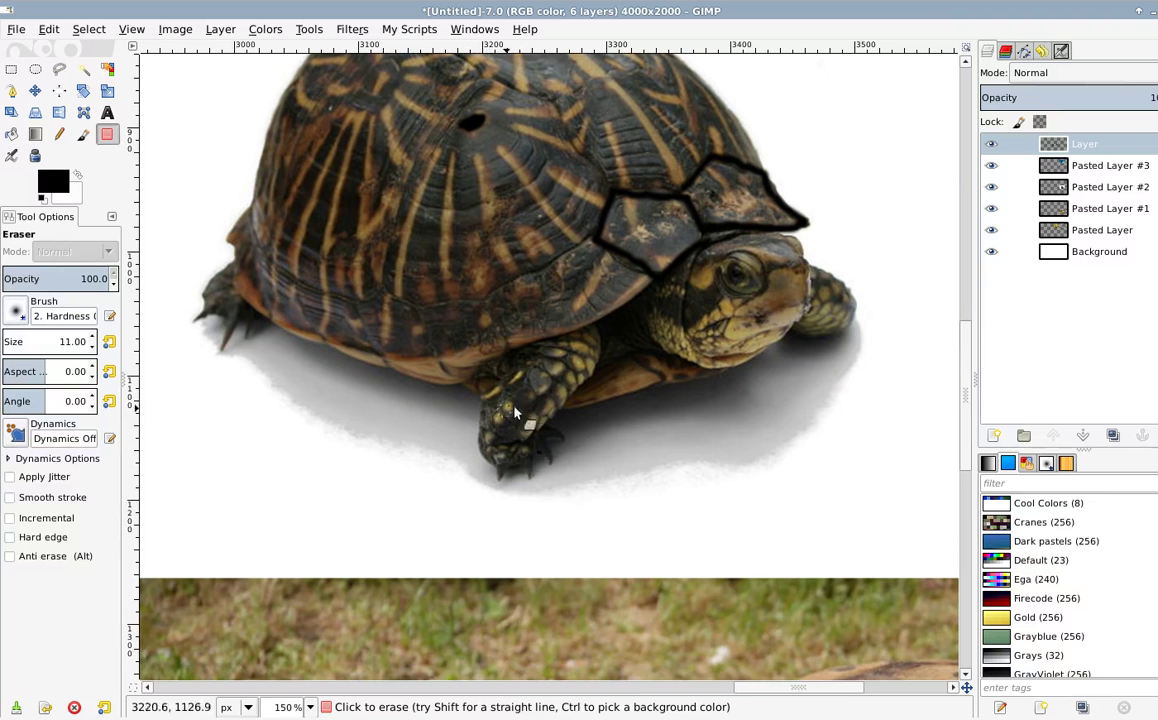
Step: Compare the legs and flippers in the tortoise, box turtle and sea turtle photos
{"action": "scroll", "coordinate": [655, 408], "scroll_direction": "down", "scroll_amount": 4}
{"action": "scroll", "coordinate": [584, 473], "scroll_direction": "down", "scroll_amount": 1}
{"action": "scroll", "coordinate": [597, 360], "scroll_direction": "up", "scroll_amount": 2}
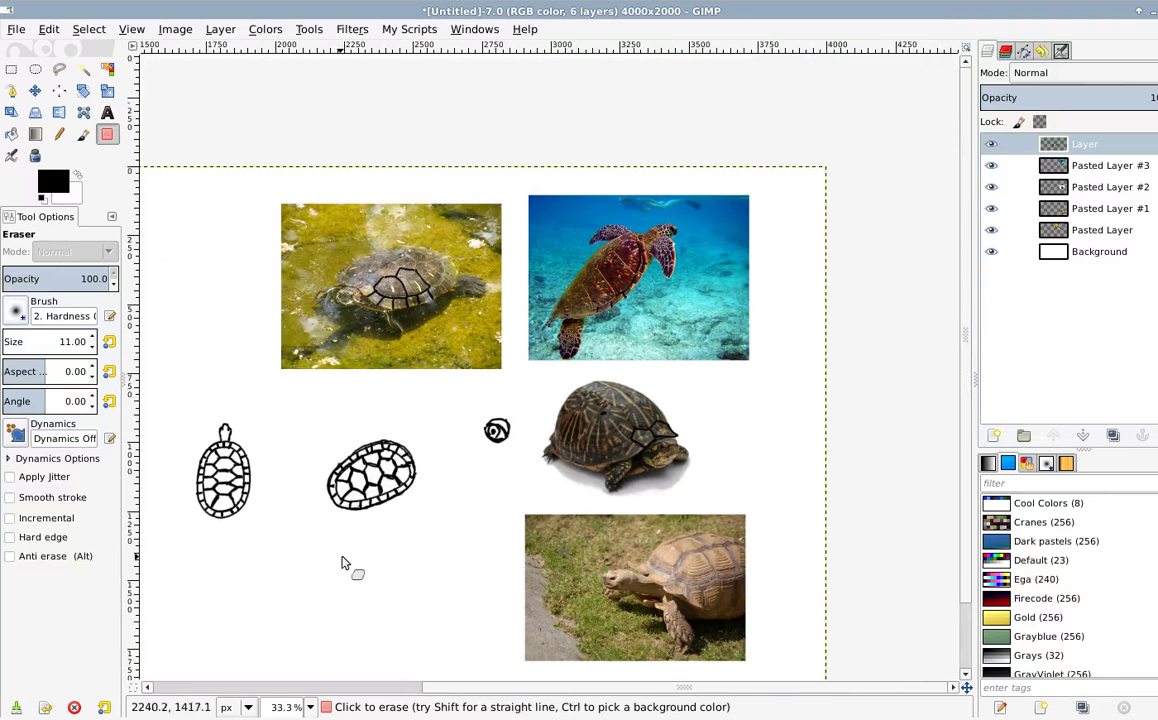
{"action": "left_click_drag", "start_coordinate": [611, 597], "coordinate": [564, 489]}
{"action": "scroll", "coordinate": [614, 502], "scroll_direction": "up", "scroll_amount": 3}
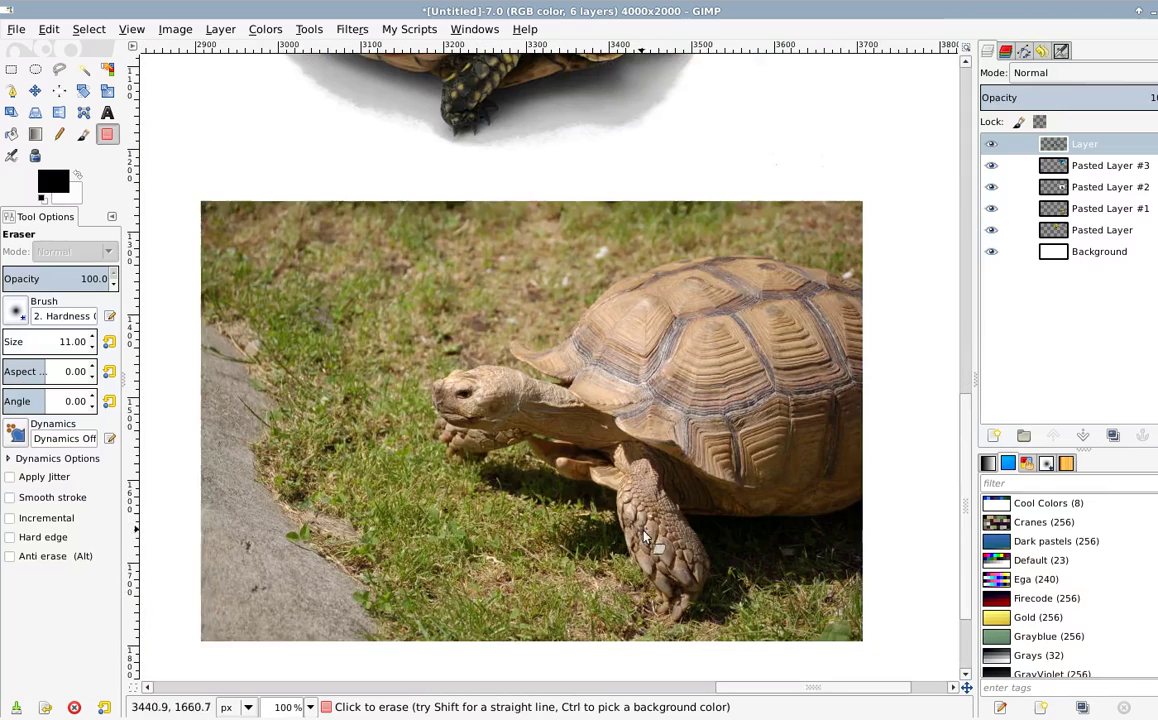
{"action": "scroll", "coordinate": [704, 601], "scroll_direction": "up", "scroll_amount": 10}
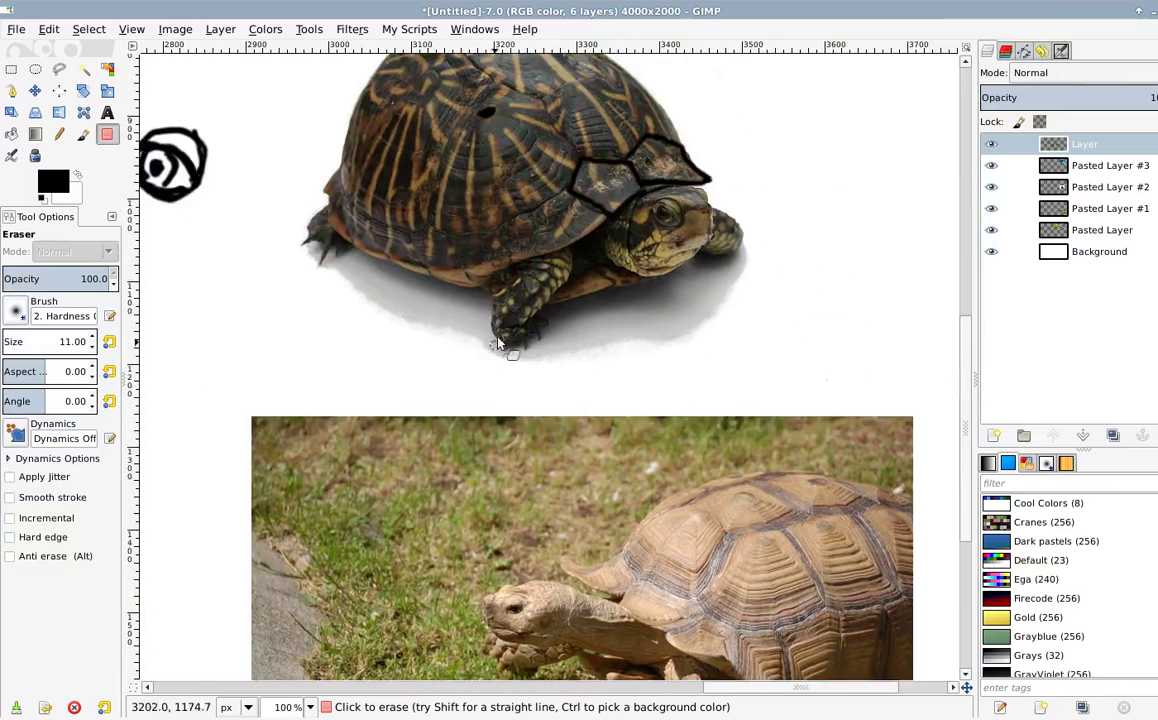
{"action": "scroll", "coordinate": [450, 491], "scroll_direction": "up", "scroll_amount": 1}
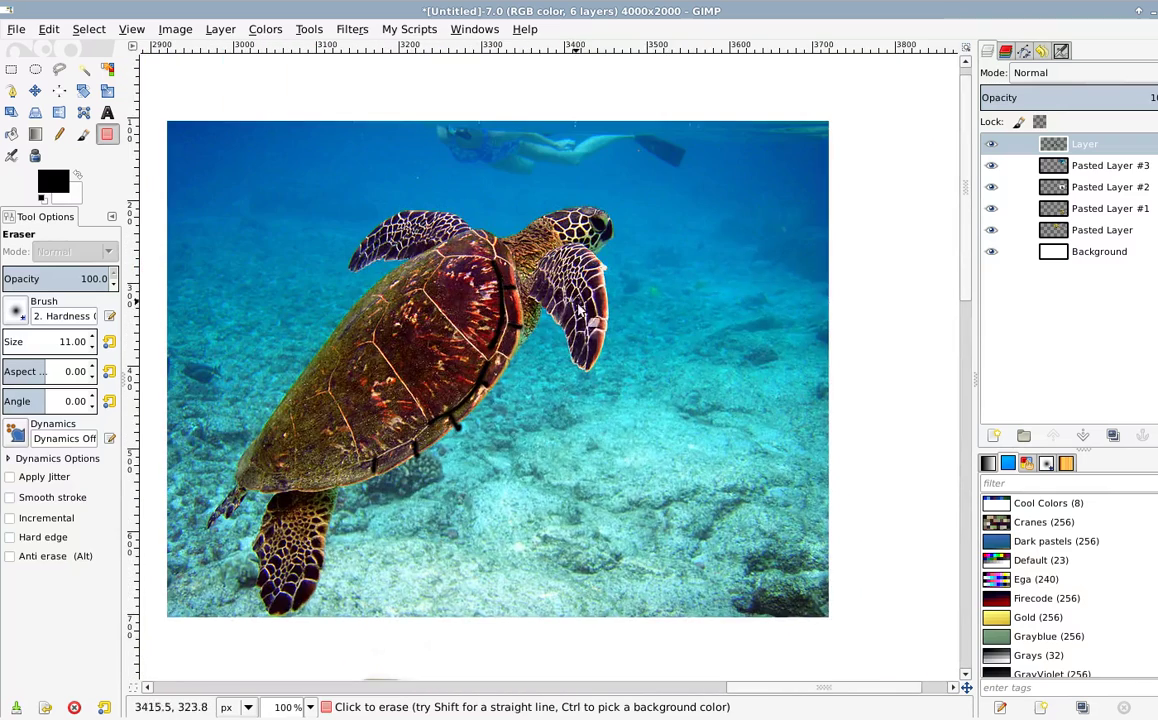
Step: Examine the pond turtle's legs in its photo, and check the upright turtle drawing around the head
{"action": "scroll", "coordinate": [355, 503], "scroll_direction": "left", "scroll_amount": 10}
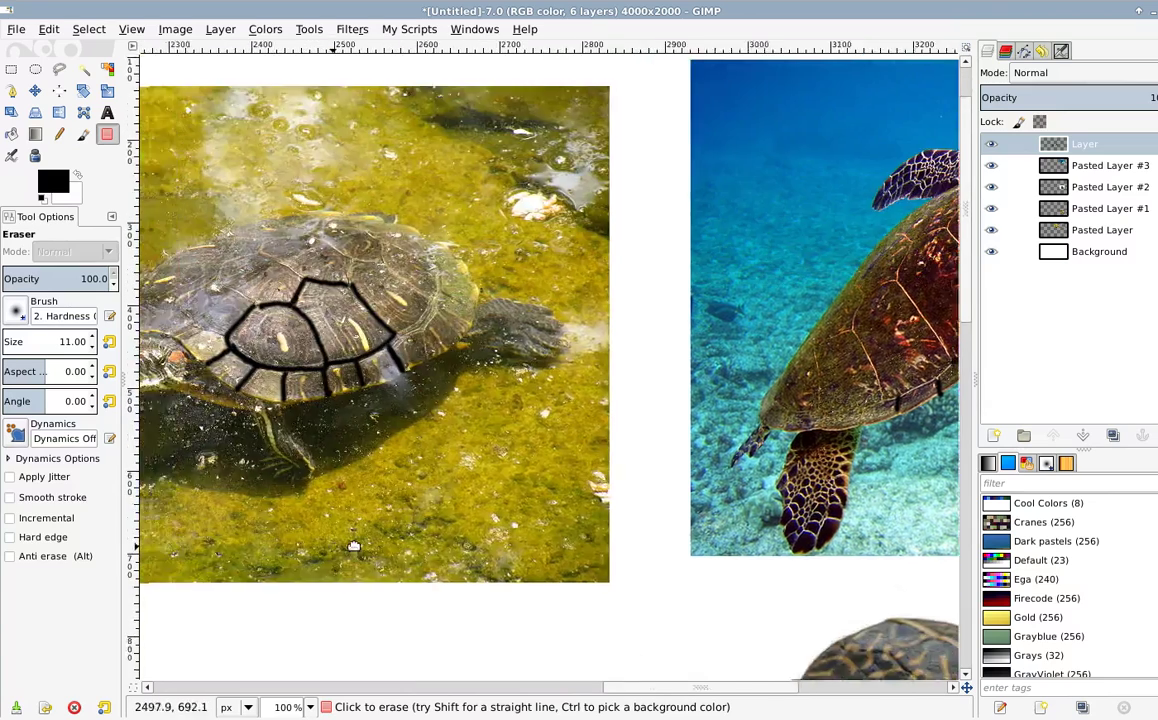
{"action": "scroll", "coordinate": [549, 503], "scroll_direction": "right", "scroll_amount": 6}
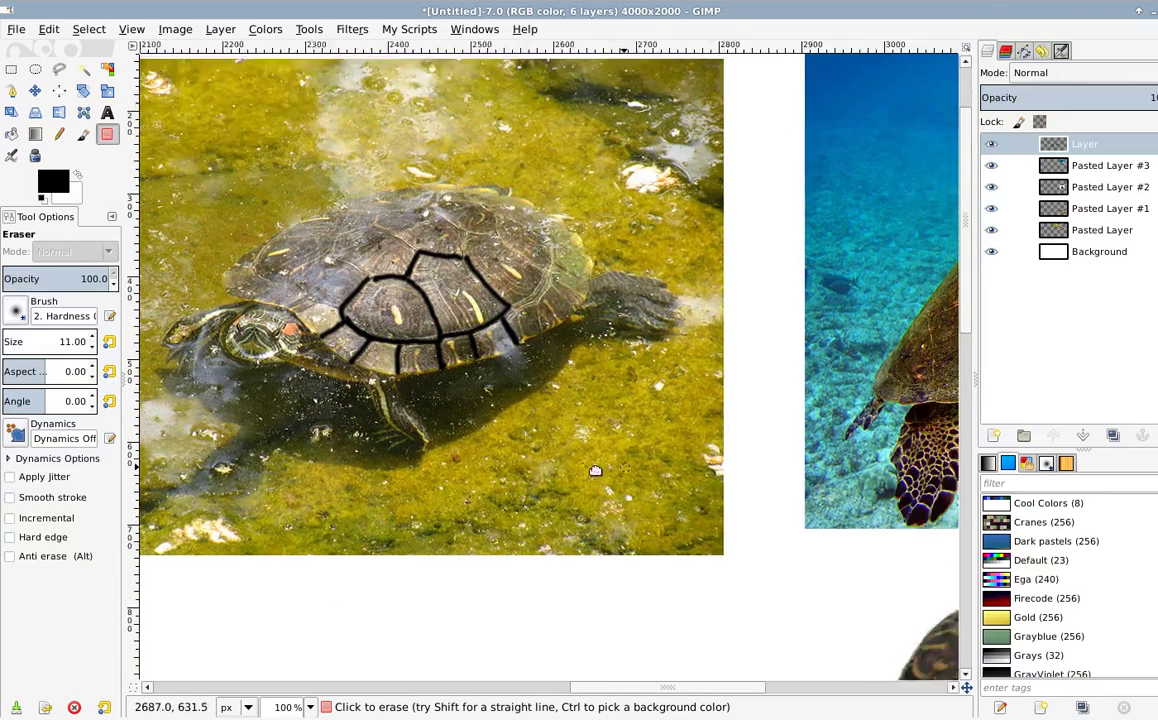
{"action": "scroll", "coordinate": [670, 430], "scroll_direction": "up", "scroll_amount": 4}
{"action": "scroll", "coordinate": [481, 479], "scroll_direction": "down", "scroll_amount": 3}
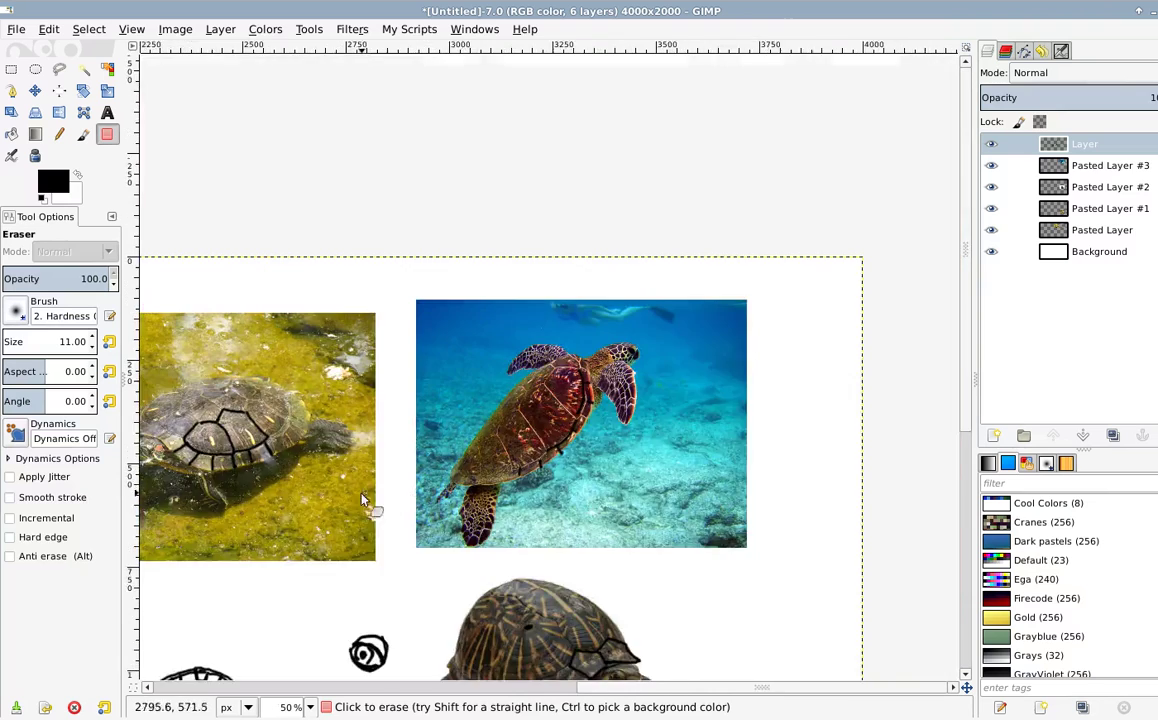
{"action": "scroll", "coordinate": [370, 507], "scroll_direction": "up", "scroll_amount": 1}
{"action": "scroll", "coordinate": [393, 433], "scroll_direction": "down", "scroll_amount": 1}
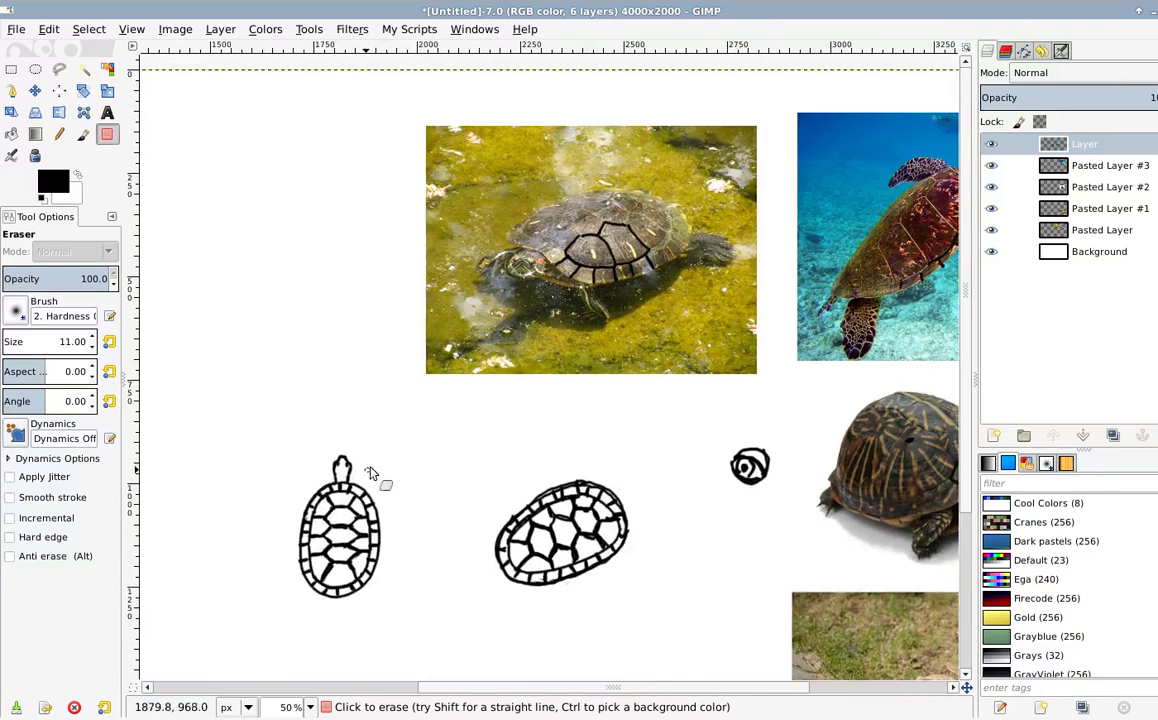
{"action": "scroll", "coordinate": [376, 502], "scroll_direction": "up", "scroll_amount": 3}
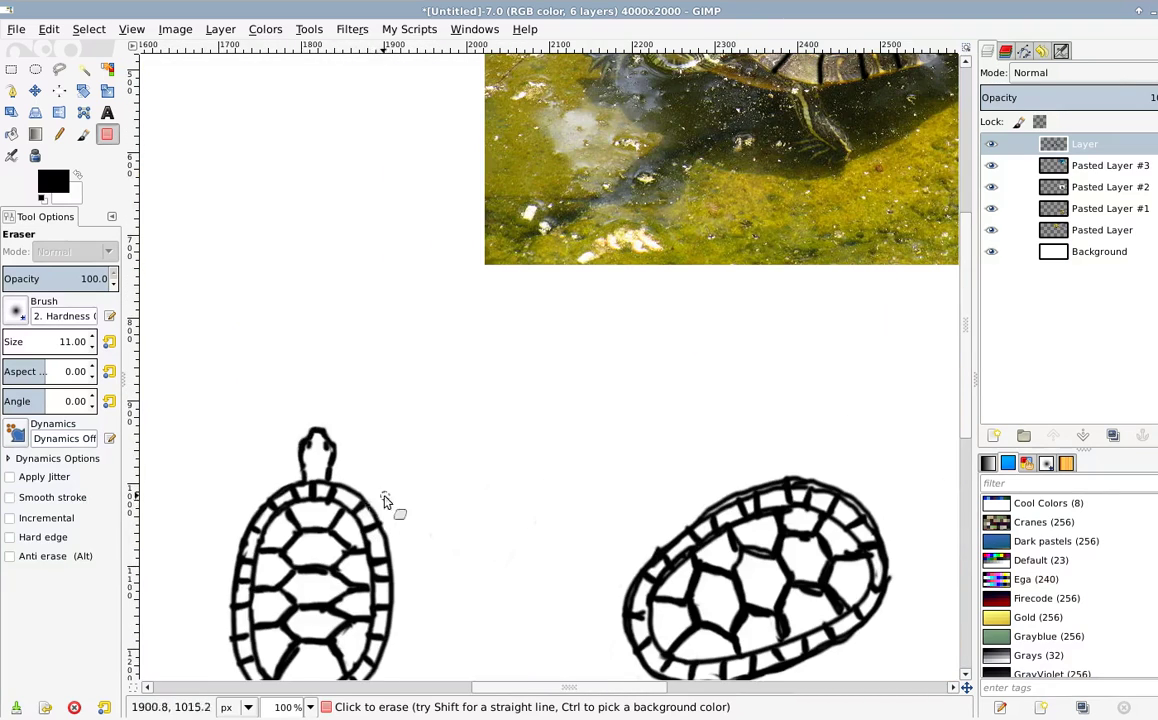
Step: Paint a bent front leg in black at the upper right of the upright turtle's shell
{"action": "key", "text": "p"}
{"action": "left_click_drag", "start_coordinate": [768, 124], "coordinate": [601, 340]}
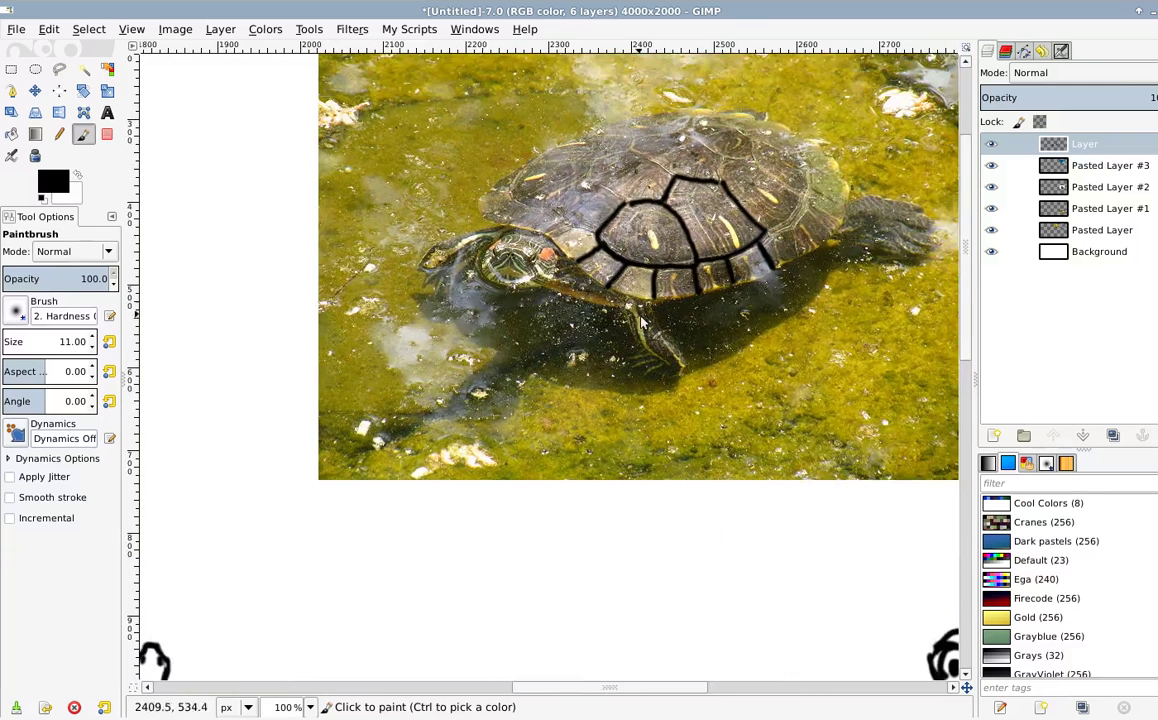
{"action": "scroll", "coordinate": [642, 322], "scroll_direction": "down", "scroll_amount": 3}
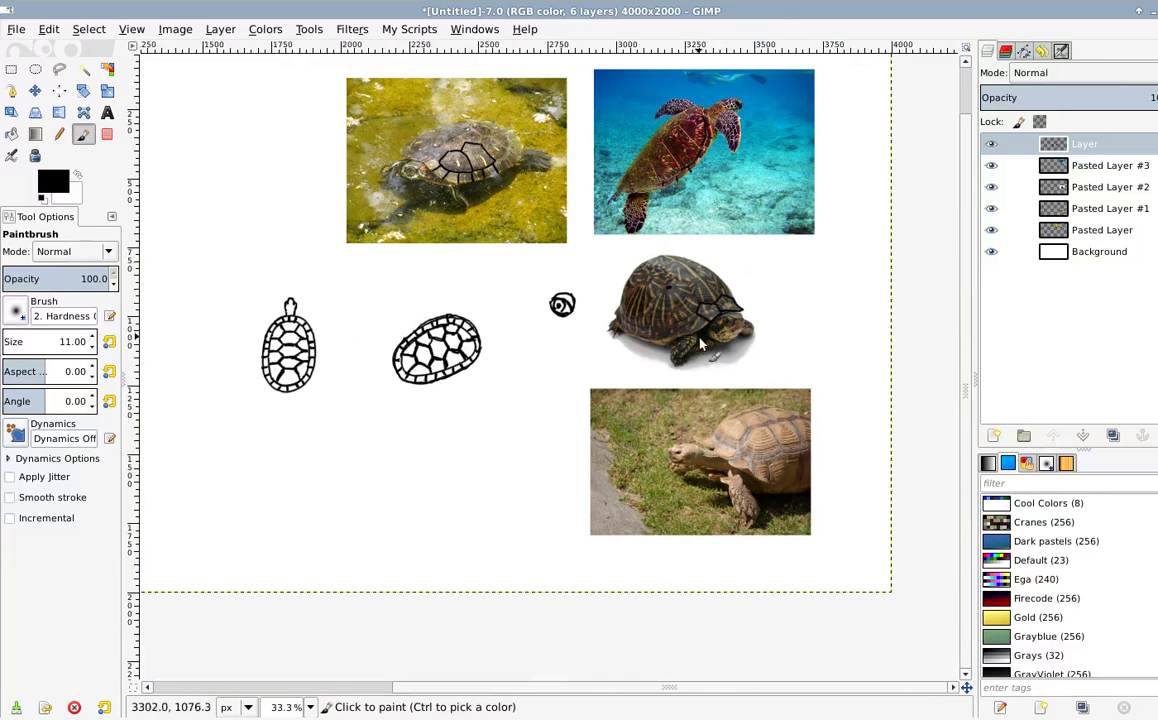
{"action": "mouse_move", "coordinate": [275, 332]}
{"action": "left_mouse_down"}
{"action": "mouse_move", "coordinate": [453, 314]}
{"action": "mouse_move", "coordinate": [503, 295]}
{"action": "left_mouse_up"}
{"action": "scroll", "coordinate": [472, 290], "scroll_direction": "up", "scroll_amount": 3}
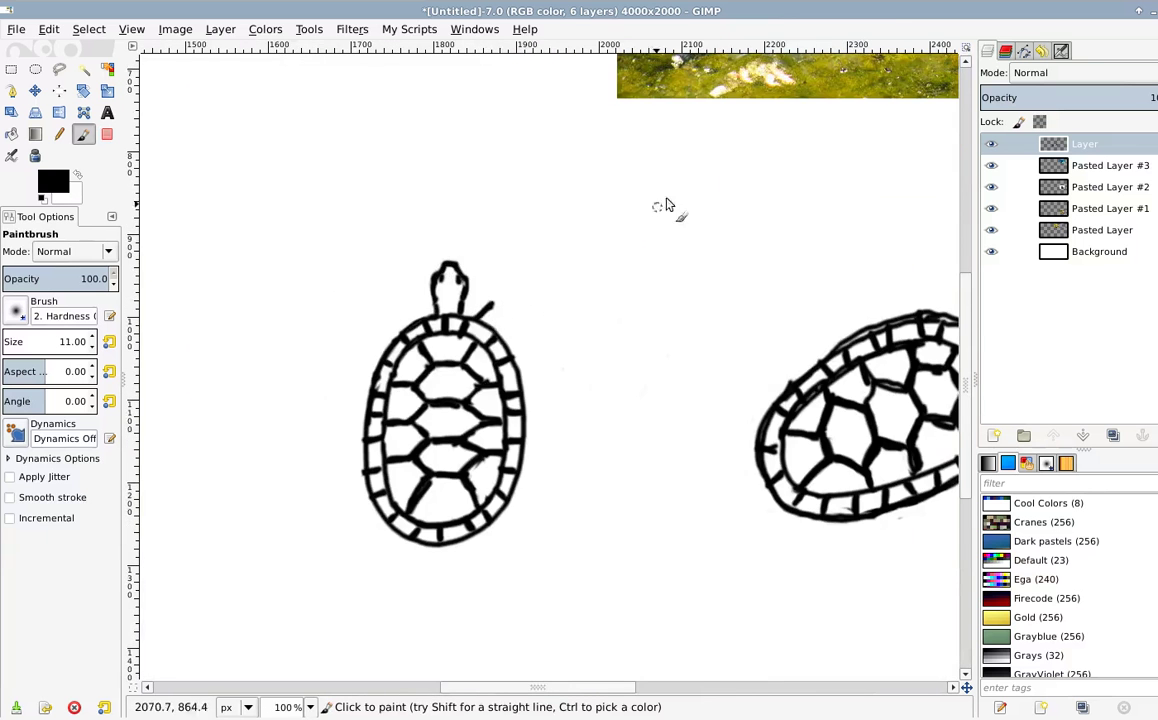
{"action": "scroll", "coordinate": [667, 207], "scroll_direction": "down", "scroll_amount": 3}
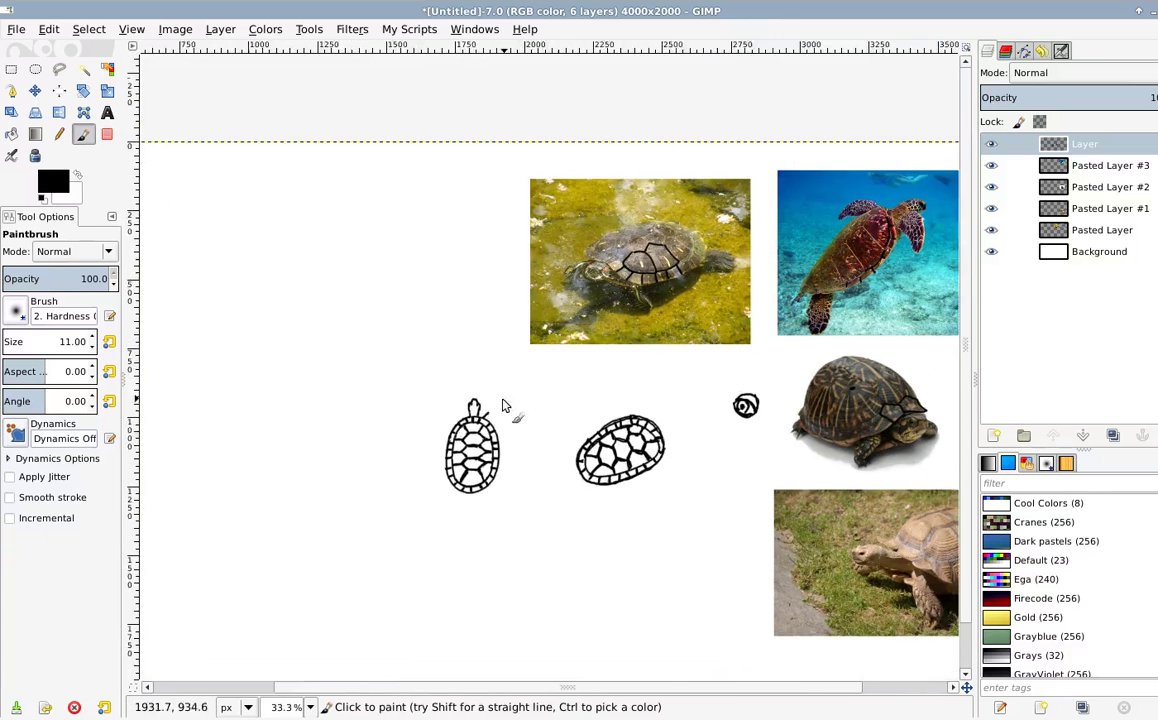
{"action": "scroll", "coordinate": [504, 406], "scroll_direction": "up", "scroll_amount": 4}
{"action": "mouse_move", "coordinate": [488, 437]}
{"action": "left_mouse_down"}
{"action": "mouse_move", "coordinate": [538, 460]}
{"action": "mouse_move", "coordinate": [505, 465]}
{"action": "mouse_move", "coordinate": [538, 461]}
{"action": "left_mouse_up"}
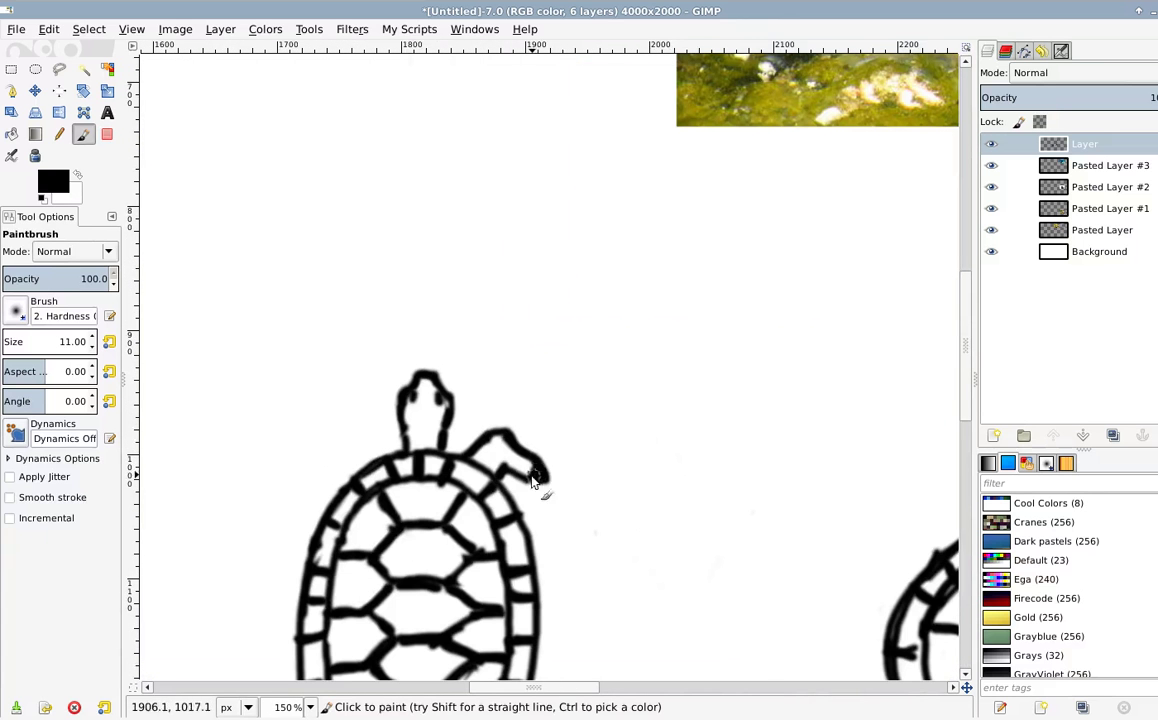
Step: Paint the opposite front leg with small toes at the upper left of the upright turtle's shell
{"action": "scroll", "coordinate": [533, 481], "scroll_direction": "left", "scroll_amount": 4}
{"action": "mouse_move", "coordinate": [483, 413]}
{"action": "left_mouse_down"}
{"action": "mouse_move", "coordinate": [455, 436]}
{"action": "mouse_move", "coordinate": [478, 418]}
{"action": "mouse_move", "coordinate": [460, 426]}
{"action": "mouse_move", "coordinate": [492, 438]}
{"action": "mouse_move", "coordinate": [424, 464]}
{"action": "mouse_move", "coordinate": [474, 463]}
{"action": "left_mouse_up"}
{"action": "scroll", "coordinate": [664, 385], "scroll_direction": "down", "scroll_amount": 1}
{"action": "scroll", "coordinate": [758, 346], "scroll_direction": "down", "scroll_amount": 1}
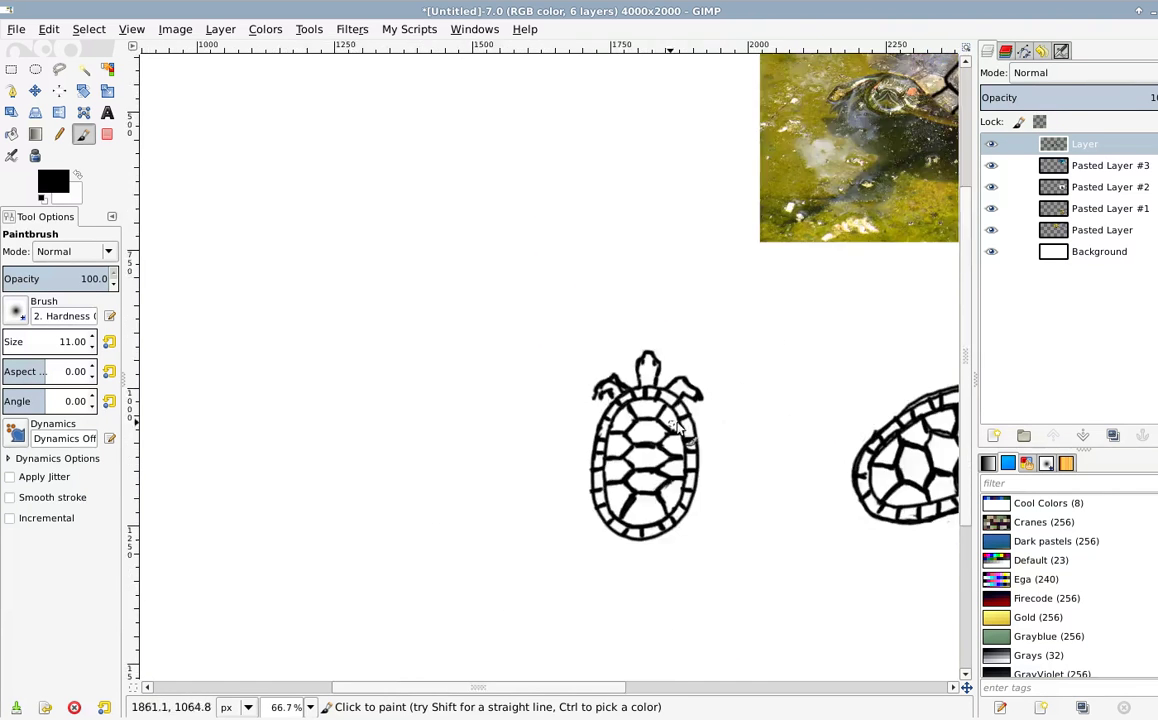
{"action": "left_click_drag", "start_coordinate": [656, 437], "coordinate": [436, 583]}
{"action": "scroll", "coordinate": [650, 450], "scroll_direction": "down", "scroll_amount": 3}
{"action": "scroll", "coordinate": [573, 391], "scroll_direction": "left", "scroll_amount": 1}
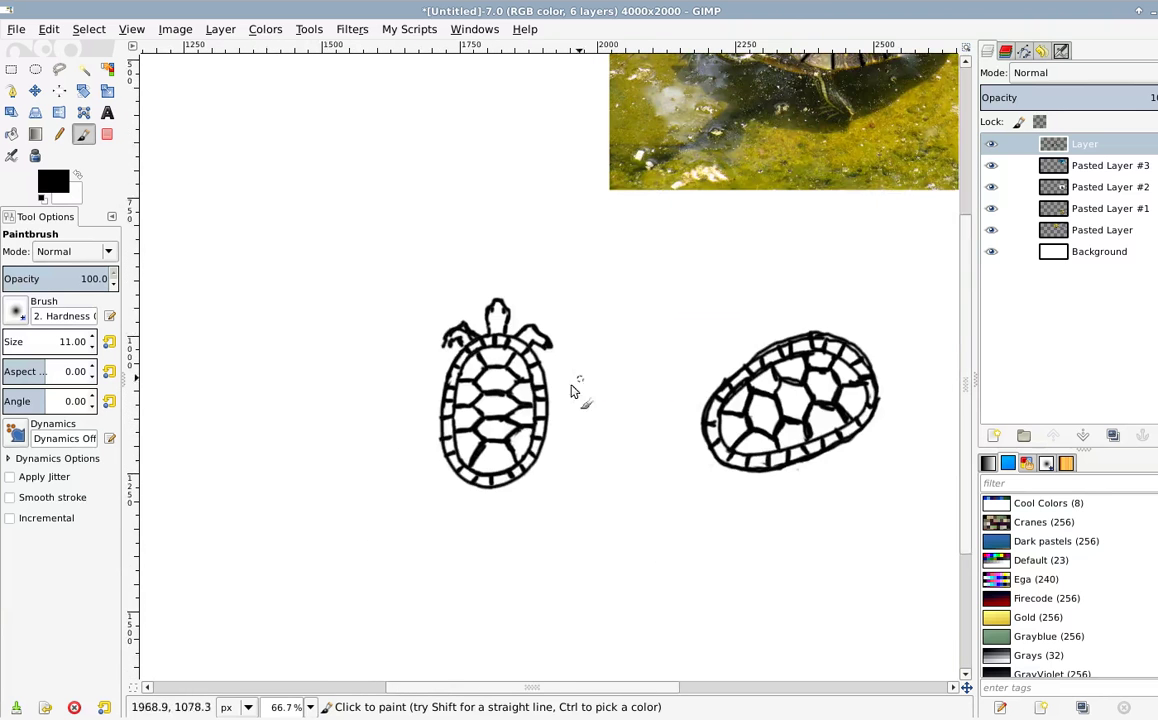
Step: Erase the outer part of the upright turtle's right front leg and repaint it pointing up and outward
{"action": "scroll", "coordinate": [456, 480], "scroll_direction": "down", "scroll_amount": 2}
{"action": "scroll", "coordinate": [597, 416], "scroll_direction": "right", "scroll_amount": 2}
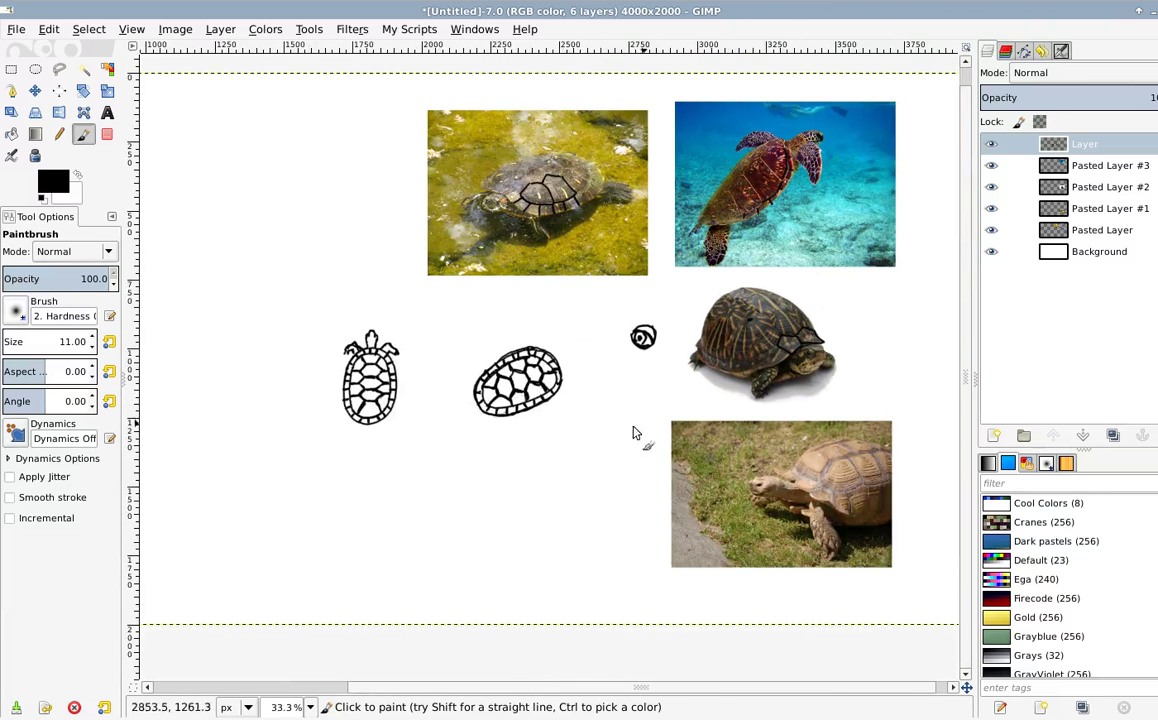
{"action": "scroll", "coordinate": [399, 410], "scroll_direction": "up", "scroll_amount": 4}
{"action": "key", "text": "shift+e"}
{"action": "left_click_drag", "start_coordinate": [445, 340], "coordinate": [478, 381]}
{"action": "key", "text": "p"}
{"action": "left_click_drag", "start_coordinate": [436, 335], "coordinate": [460, 317]}
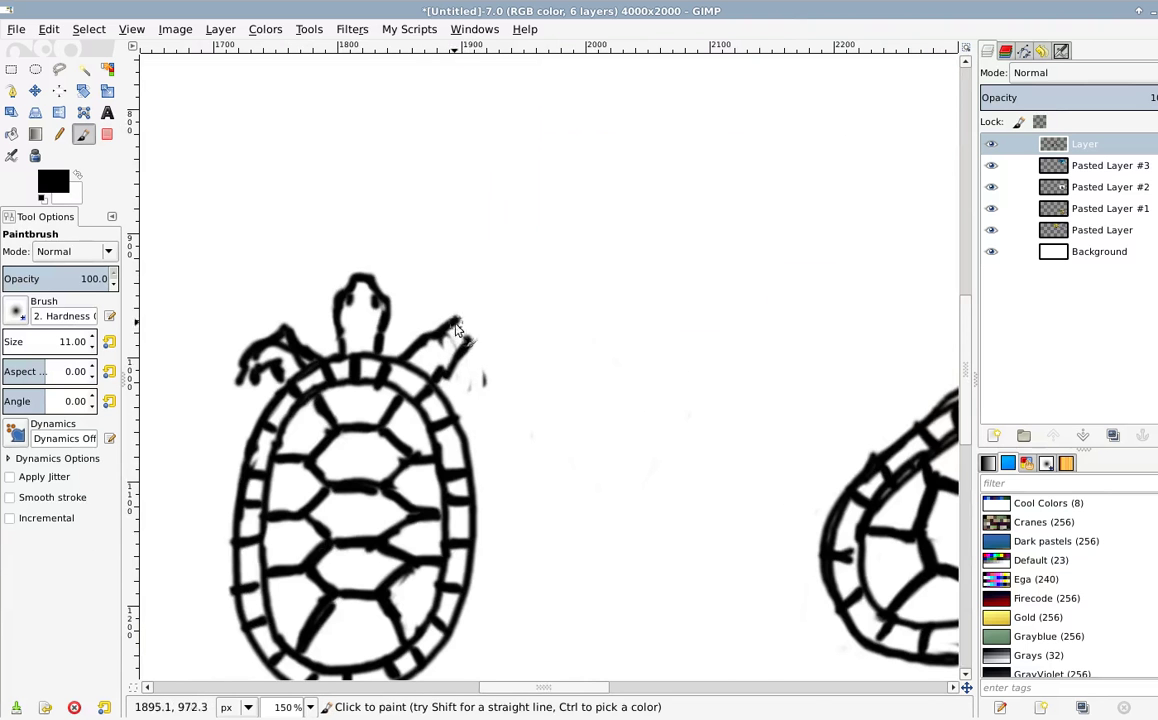
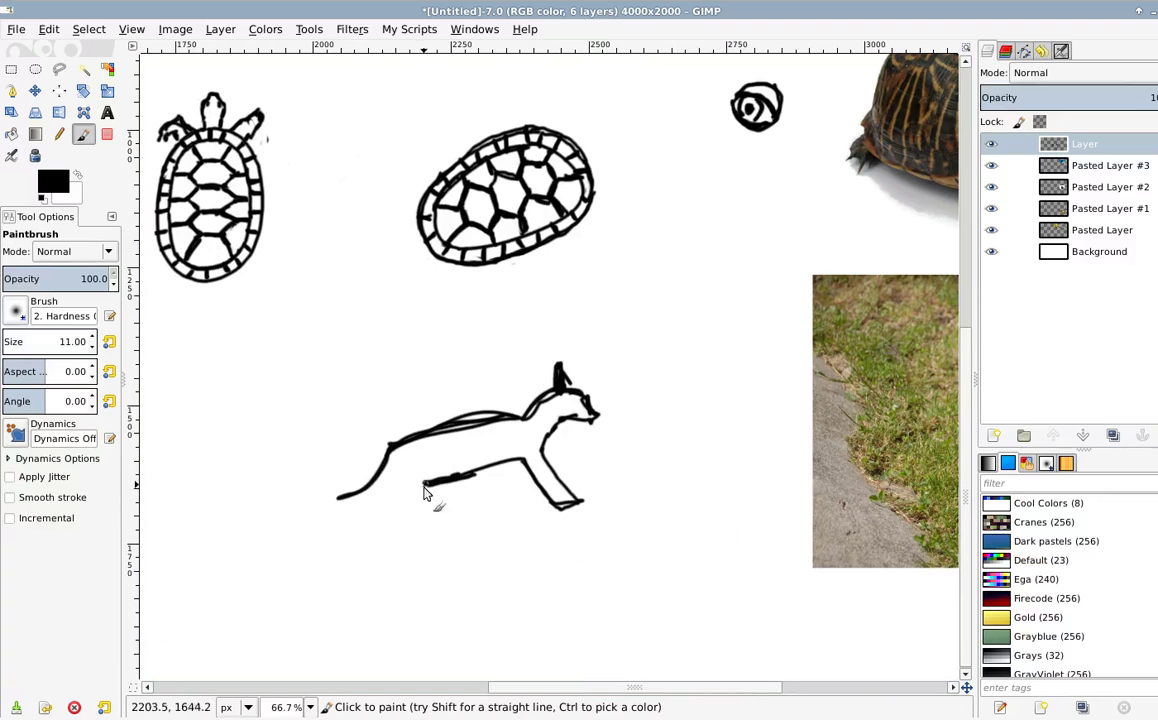
Step: Paint two hind legs and the far front leg on the cat-like animal sketch below the tilted shell
{"action": "key", "text": "ctrl+z"}
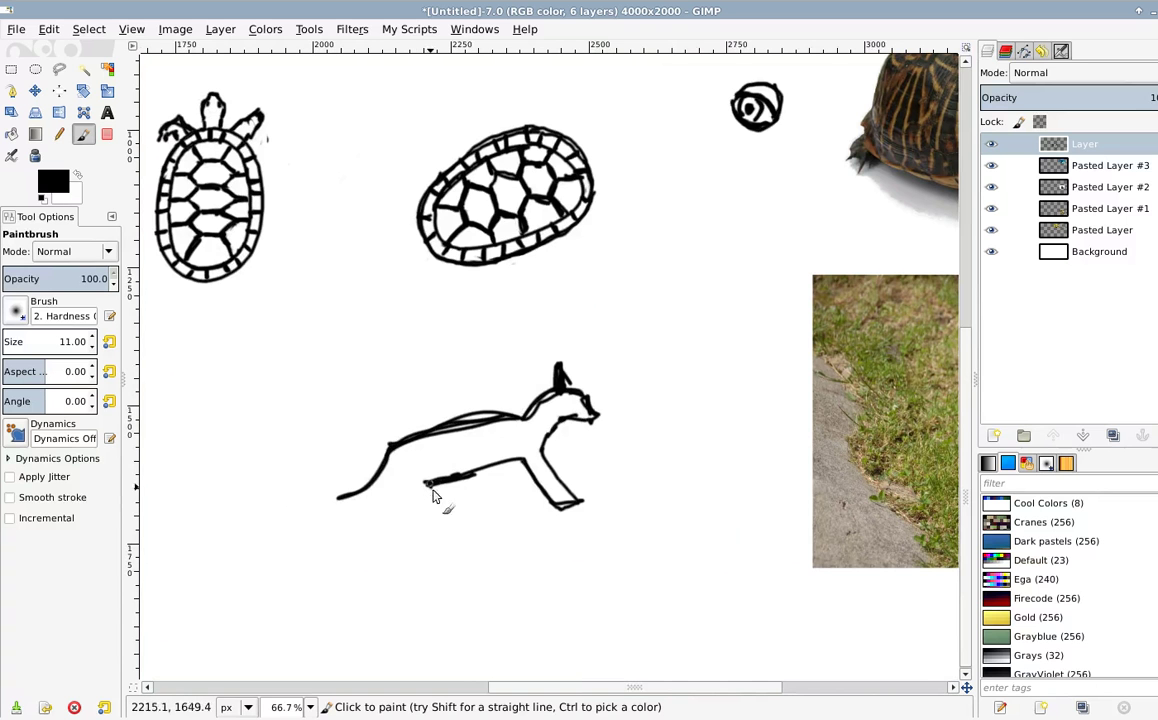
{"action": "mouse_move", "coordinate": [443, 531]}
{"action": "left_mouse_down"}
{"action": "mouse_move", "coordinate": [410, 496]}
{"action": "mouse_move", "coordinate": [397, 458]}
{"action": "left_mouse_up"}
{"action": "mouse_move", "coordinate": [501, 467]}
{"action": "left_mouse_down"}
{"action": "mouse_move", "coordinate": [497, 503]}
{"action": "mouse_move", "coordinate": [517, 463]}
{"action": "left_mouse_up"}
{"action": "left_click_drag", "start_coordinate": [397, 483], "coordinate": [398, 528]}
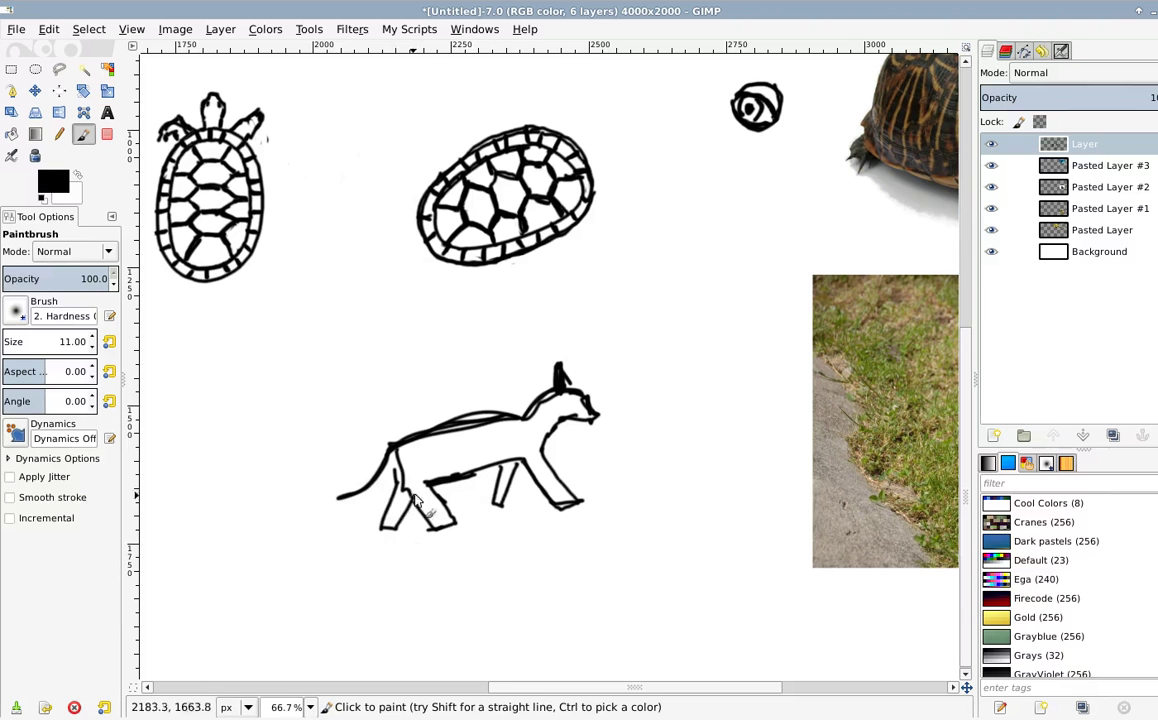
{"action": "scroll", "coordinate": [500, 430], "scroll_direction": "down", "scroll_amount": 2}
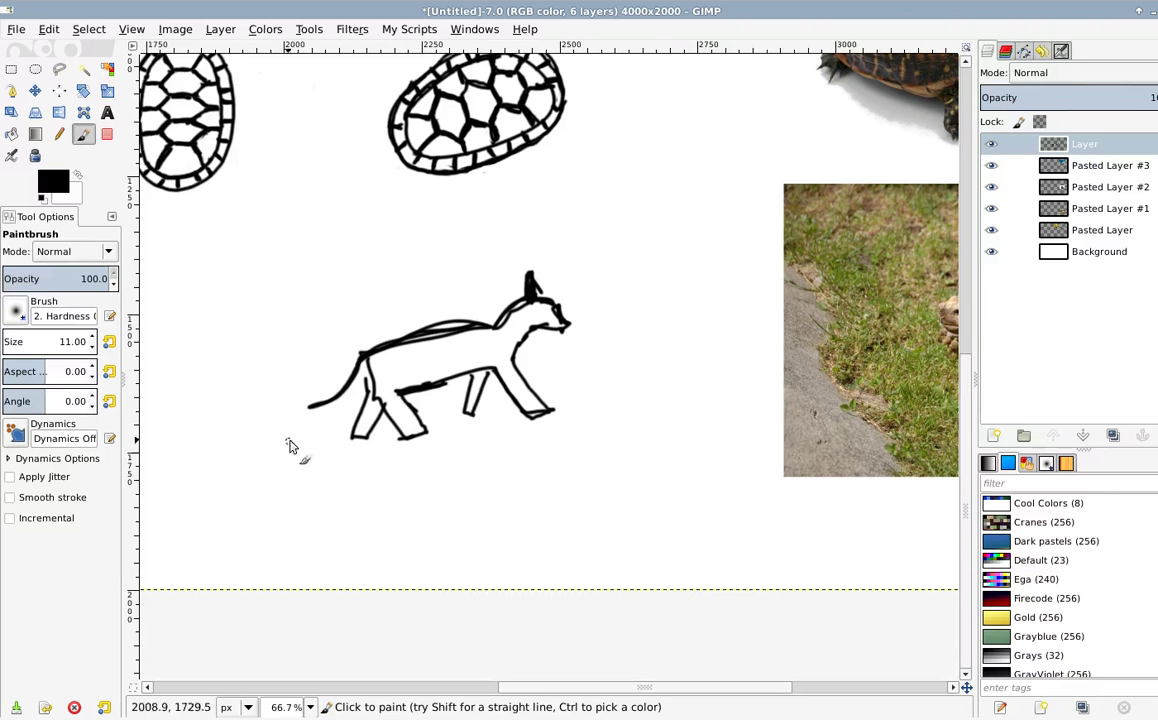
{"action": "scroll", "coordinate": [449, 403], "scroll_direction": "up", "scroll_amount": 2}
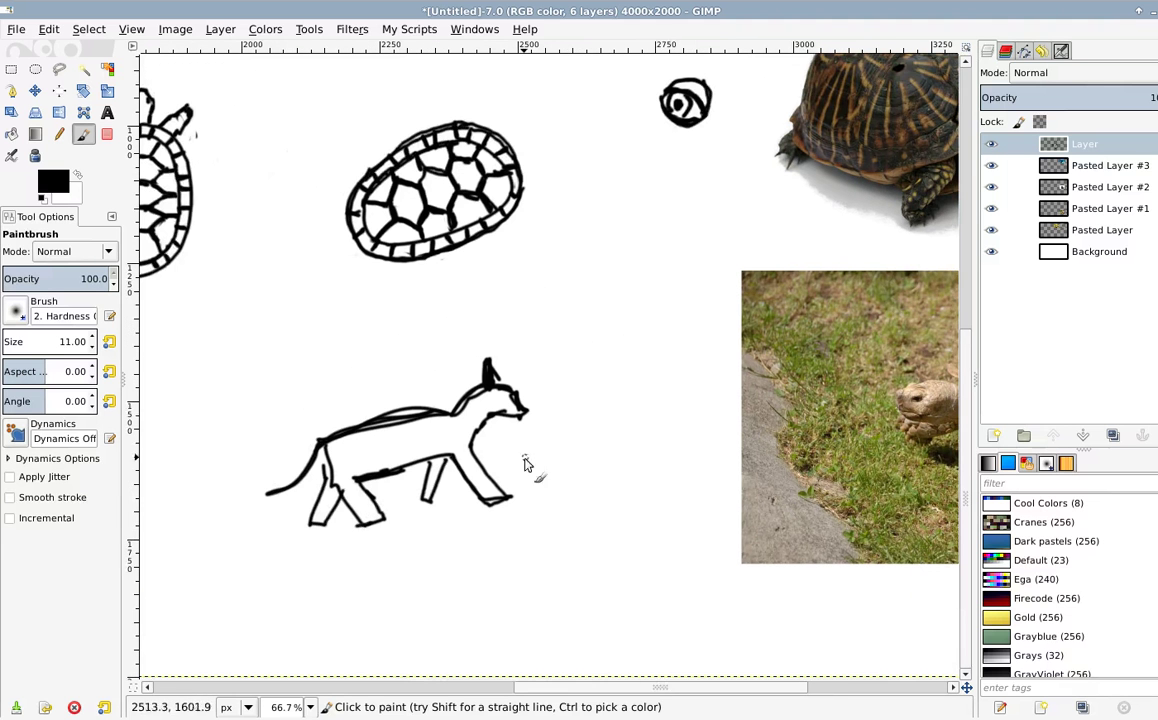
Step: Partly erase the animal sketch's hind legs and repaint them with thicker strokes, using brush size 21
{"action": "scroll", "coordinate": [501, 537], "scroll_direction": "down", "scroll_amount": 1}
{"action": "key", "text": "shift+e"}
{"action": "mouse_move", "coordinate": [349, 471]}
{"action": "left_mouse_down"}
{"action": "mouse_move", "coordinate": [331, 499]}
{"action": "mouse_move", "coordinate": [366, 500]}
{"action": "mouse_move", "coordinate": [335, 474]}
{"action": "mouse_move", "coordinate": [296, 480]}
{"action": "mouse_move", "coordinate": [376, 486]}
{"action": "mouse_move", "coordinate": [346, 474]}
{"action": "mouse_move", "coordinate": [327, 497]}
{"action": "mouse_move", "coordinate": [322, 477]}
{"action": "mouse_move", "coordinate": [329, 461]}
{"action": "mouse_move", "coordinate": [346, 473]}
{"action": "mouse_move", "coordinate": [391, 438]}
{"action": "mouse_move", "coordinate": [369, 470]}
{"action": "mouse_move", "coordinate": [365, 460]}
{"action": "mouse_move", "coordinate": [381, 482]}
{"action": "mouse_move", "coordinate": [370, 489]}
{"action": "mouse_move", "coordinate": [352, 463]}
{"action": "left_mouse_up"}
{"action": "key", "text": "p"}
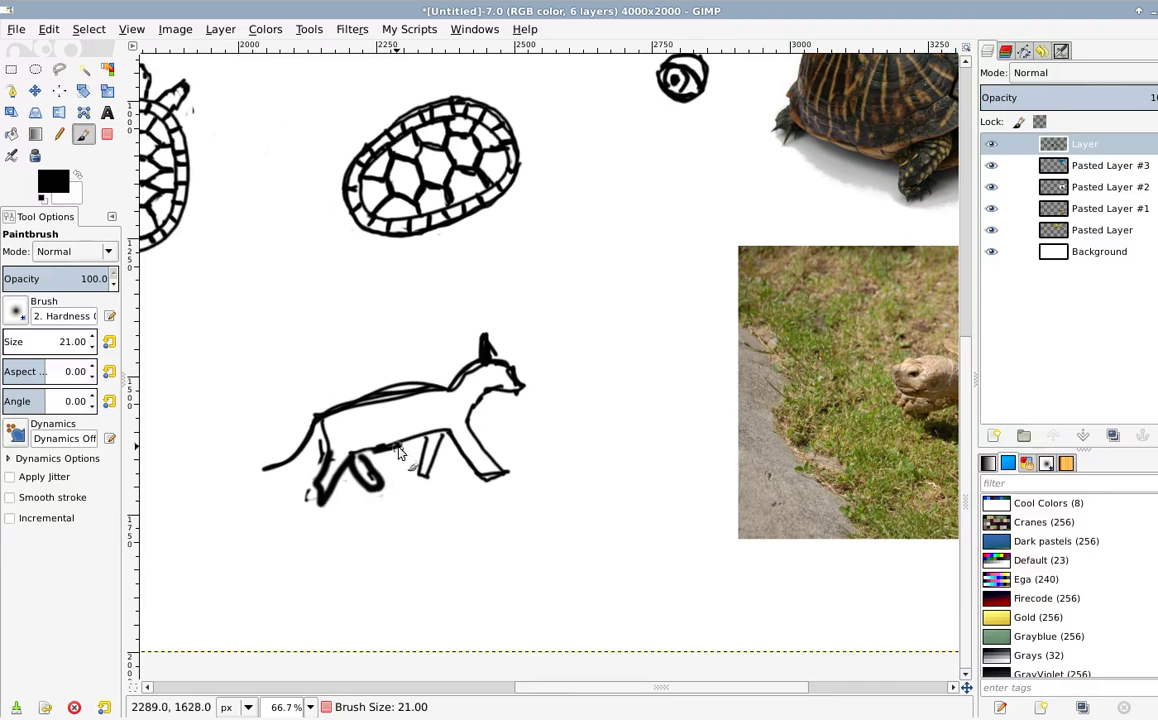
{"action": "left_click_drag", "start_coordinate": [486, 430], "coordinate": [393, 507]}
{"action": "left_click_drag", "start_coordinate": [630, 467], "coordinate": [368, 477]}
{"action": "left_click_drag", "start_coordinate": [287, 500], "coordinate": [560, 344]}
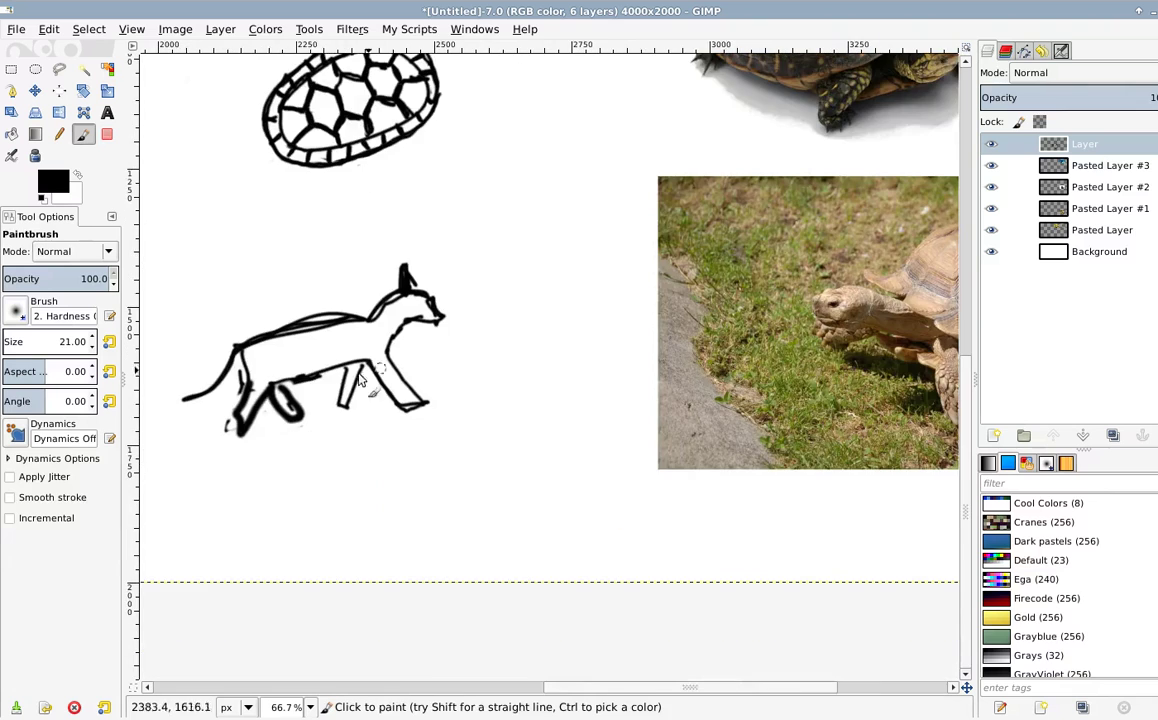
{"action": "scroll", "coordinate": [491, 401], "scroll_direction": "up", "scroll_amount": 1}
{"action": "scroll", "coordinate": [543, 331], "scroll_direction": "down", "scroll_amount": 3}
{"action": "left_click_drag", "start_coordinate": [470, 446], "coordinate": [470, 362]}
{"action": "mouse_move", "coordinate": [396, 358]}
{"action": "left_mouse_down"}
{"action": "mouse_move", "coordinate": [473, 459]}
{"action": "mouse_move", "coordinate": [513, 431]}
{"action": "mouse_move", "coordinate": [521, 333]}
{"action": "left_mouse_up"}
{"action": "scroll", "coordinate": [583, 485], "scroll_direction": "up", "scroll_amount": 3}
Step: Erase the whole cat-like animal sketch with an eraser enlarged to size 61
{"action": "key", "text": "shift+e"}
{"action": "key", "text": "shift+bracketright"}
{"action": "key", "text": "shift+bracketright"}
{"action": "key", "text": "shift+bracketright"}
{"action": "key", "text": "shift+bracketright"}
{"action": "mouse_move", "coordinate": [582, 307]}
{"action": "left_mouse_down"}
{"action": "mouse_move", "coordinate": [632, 397]}
{"action": "mouse_move", "coordinate": [624, 414]}
{"action": "mouse_move", "coordinate": [580, 330]}
{"action": "mouse_move", "coordinate": [555, 363]}
{"action": "left_mouse_up"}
{"action": "mouse_move", "coordinate": [571, 452]}
{"action": "left_mouse_down"}
{"action": "mouse_move", "coordinate": [509, 344]}
{"action": "mouse_move", "coordinate": [341, 460]}
{"action": "mouse_move", "coordinate": [527, 341]}
{"action": "mouse_move", "coordinate": [442, 465]}
{"action": "left_mouse_up"}
{"action": "mouse_move", "coordinate": [533, 392]}
{"action": "left_mouse_down"}
{"action": "mouse_move", "coordinate": [514, 462]}
{"action": "mouse_move", "coordinate": [596, 438]}
{"action": "mouse_move", "coordinate": [498, 412]}
{"action": "left_mouse_up"}
{"action": "left_click_drag", "start_coordinate": [274, 134], "coordinate": [439, 302]}
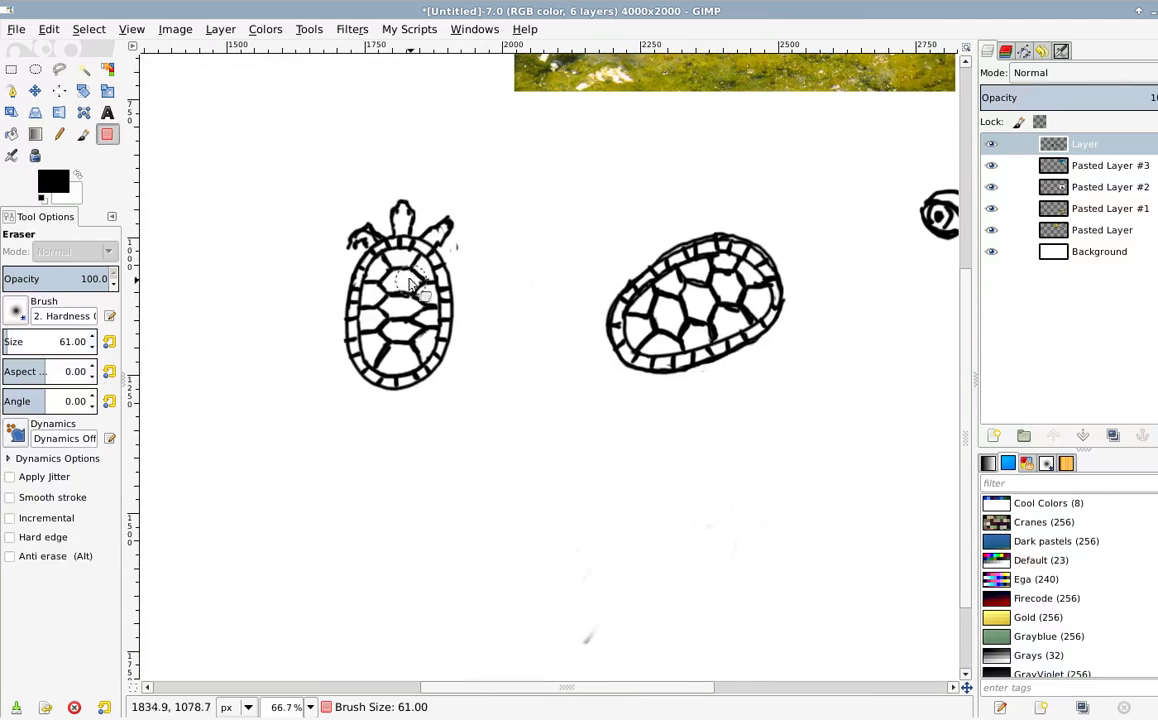
Step: Set the paintbrush size to 11 and review the upright turtle drawing against the pond turtle photo
{"action": "key", "text": "p"}
{"action": "key", "text": "bracketleft"}
{"action": "key", "text": "bracketleft"}
{"action": "key", "text": "bracketleft"}
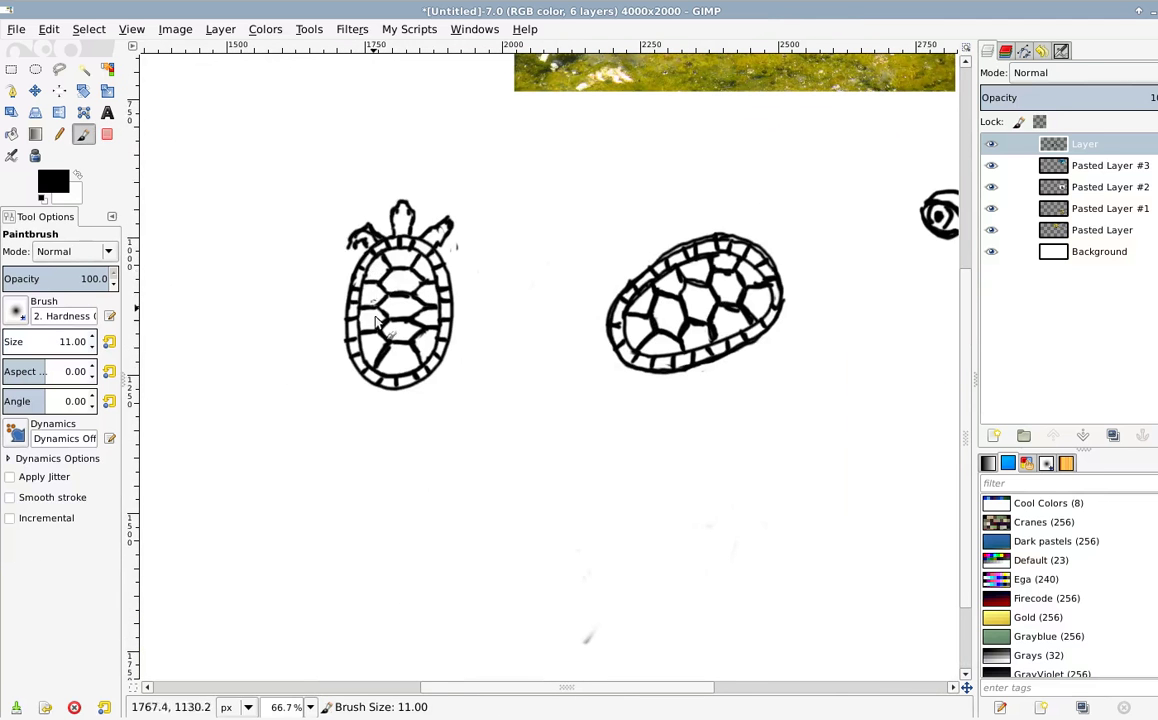
{"action": "scroll", "coordinate": [517, 494], "scroll_direction": "down", "scroll_amount": 2}
{"action": "scroll", "coordinate": [560, 500], "scroll_direction": "right", "scroll_amount": 2}
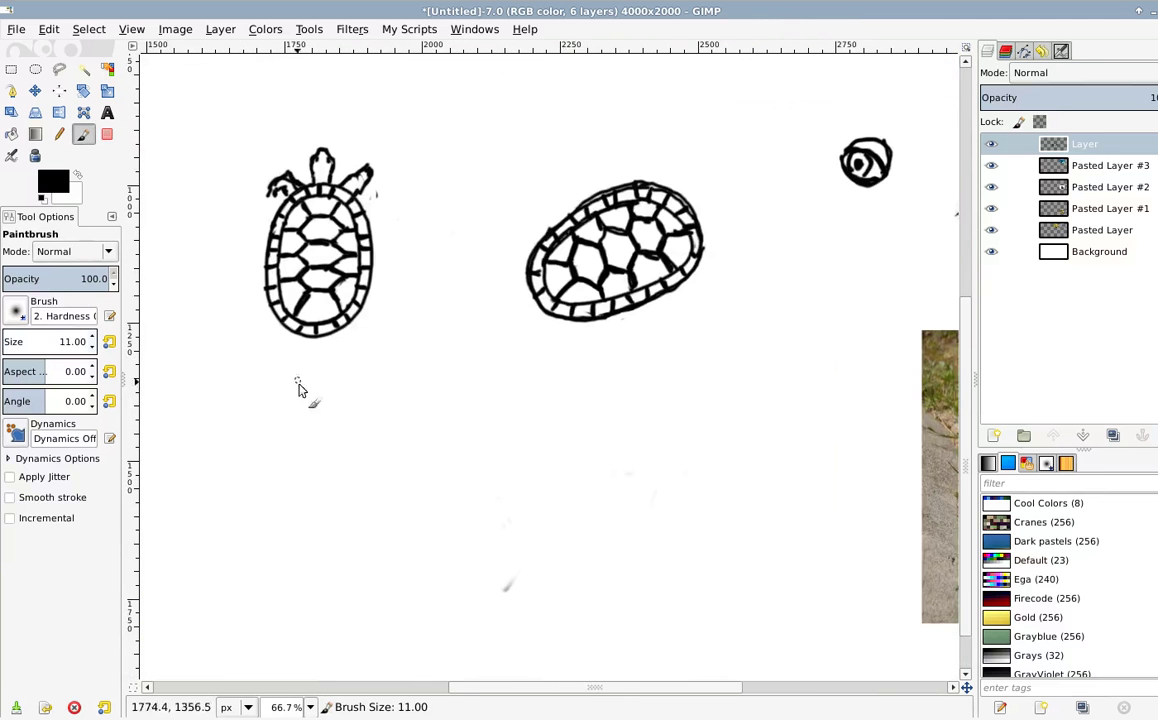
{"action": "scroll", "coordinate": [349, 396], "scroll_direction": "up", "scroll_amount": 5}
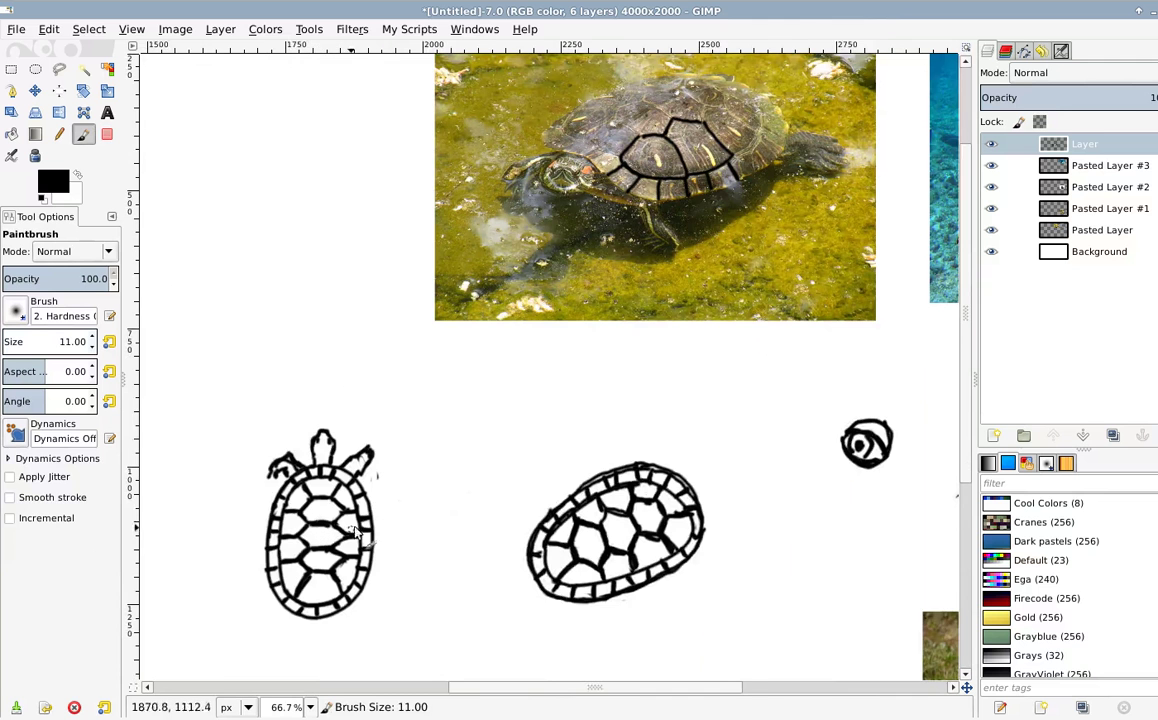
{"action": "scroll", "coordinate": [400, 460], "scroll_direction": "down", "scroll_amount": 2}
{"action": "scroll", "coordinate": [450, 390], "scroll_direction": "left", "scroll_amount": 2}
{"action": "scroll", "coordinate": [370, 505], "scroll_direction": "down", "scroll_amount": 2}
{"action": "scroll", "coordinate": [420, 350], "scroll_direction": "left", "scroll_amount": 1}
{"action": "scroll", "coordinate": [352, 530], "scroll_direction": "up", "scroll_amount": 5}
{"action": "scroll", "coordinate": [352, 530], "scroll_direction": "right", "scroll_amount": 3}
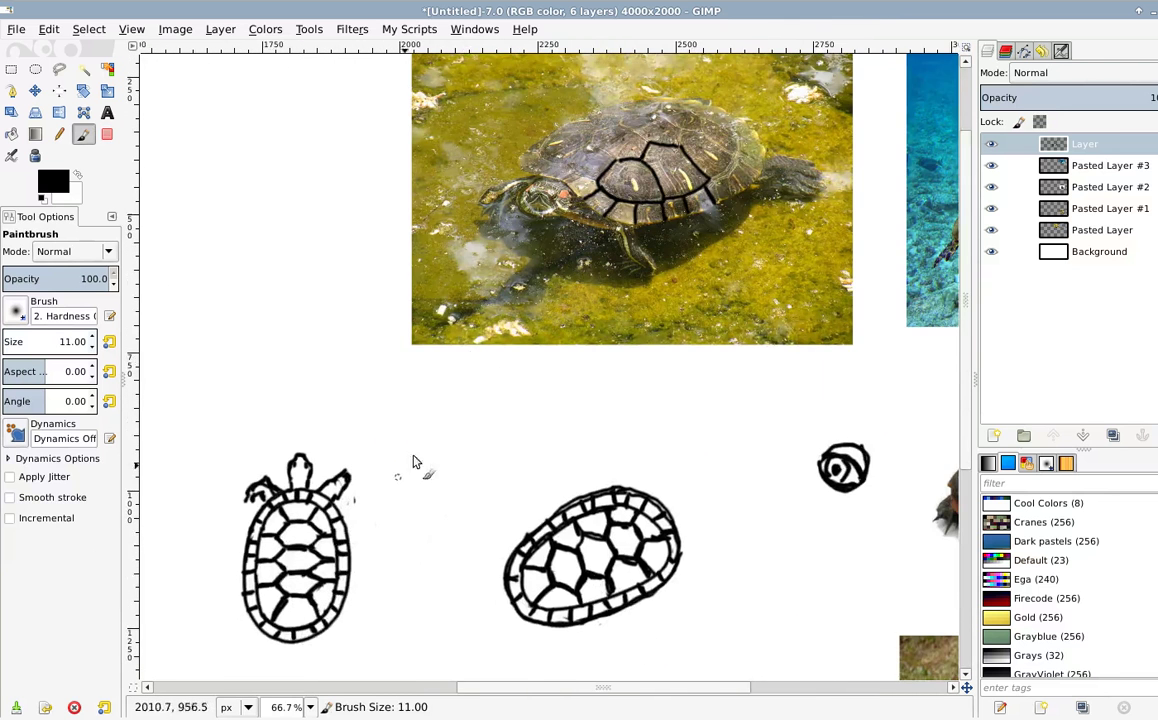
{"action": "scroll", "coordinate": [343, 514], "scroll_direction": "down", "scroll_amount": 4}
{"action": "scroll", "coordinate": [420, 470], "scroll_direction": "left", "scroll_amount": 2}
Step: Paint the first short strokes of a hind leg at the lower right of the upright turtle's shell
{"action": "scroll", "coordinate": [488, 410], "scroll_direction": "up", "scroll_amount": 1, "text": "ctrl"}
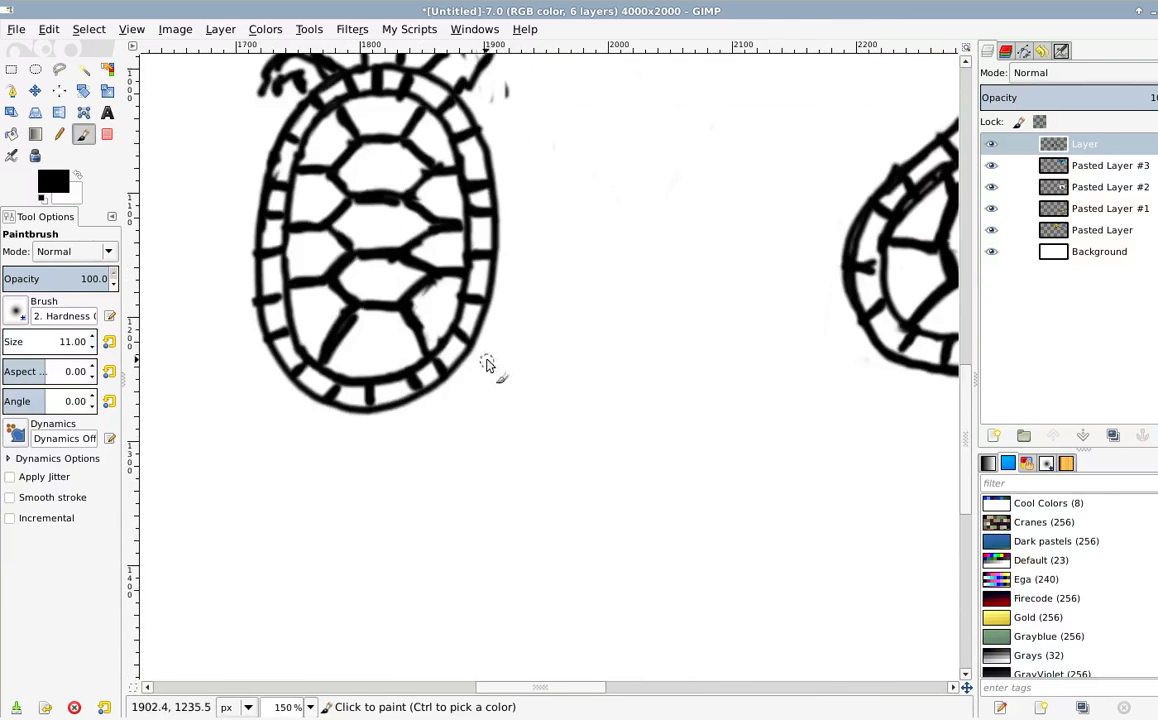
{"action": "scroll", "coordinate": [476, 347], "scroll_direction": "down", "scroll_amount": 1, "text": "ctrl"}
{"action": "scroll", "coordinate": [597, 323], "scroll_direction": "down", "scroll_amount": 2, "text": "ctrl"}
{"action": "left_click_drag", "start_coordinate": [425, 506], "coordinate": [281, 509]}
{"action": "left_click_drag", "start_coordinate": [677, 505], "coordinate": [421, 417]}
{"action": "left_click_drag", "start_coordinate": [528, 301], "coordinate": [585, 548]}
{"action": "left_click_drag", "start_coordinate": [500, 329], "coordinate": [515, 448]}
{"action": "left_click_drag", "start_coordinate": [388, 570], "coordinate": [532, 399]}
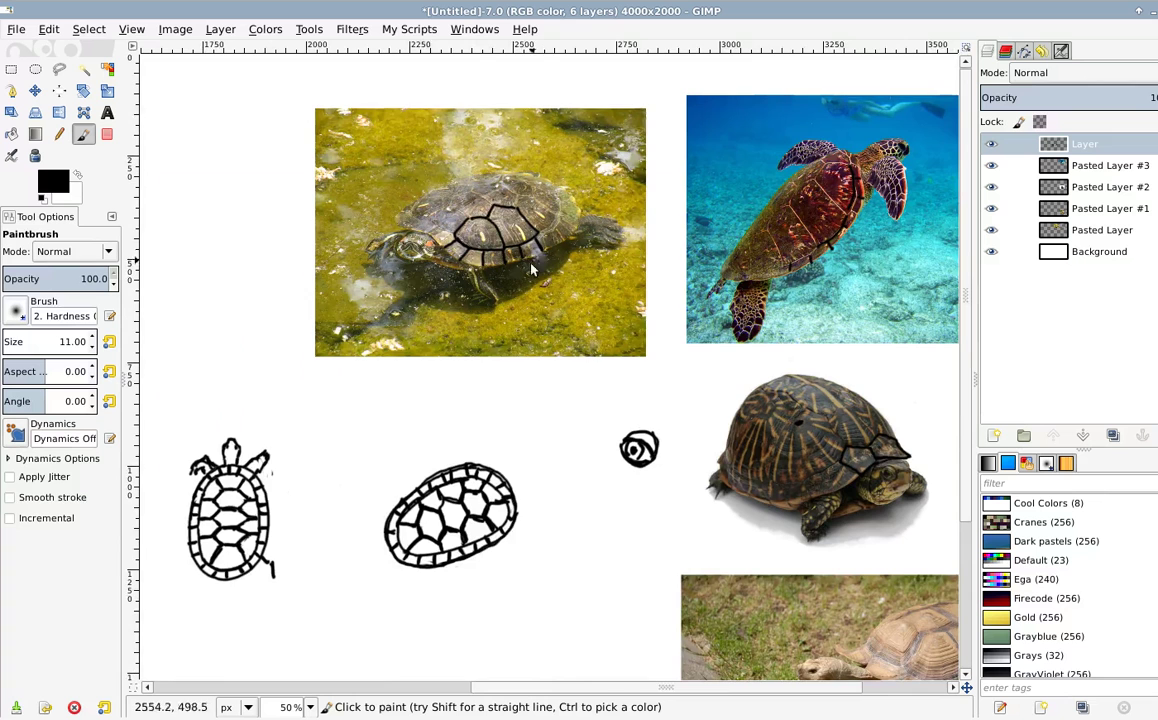
Step: Try marking the hind leg's shape over the pond turtle photo, and undo the strokes
{"action": "scroll", "coordinate": [588, 232], "scroll_direction": "up", "scroll_amount": 3, "text": "ctrl"}
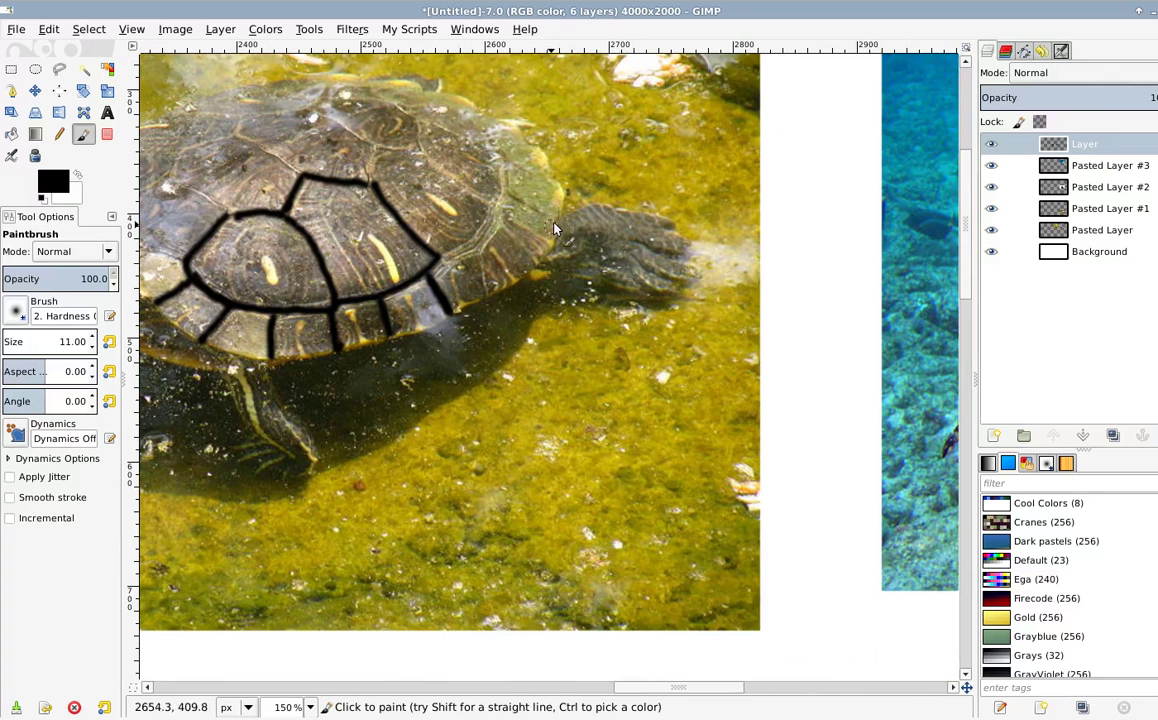
{"action": "left_click_drag", "start_coordinate": [537, 219], "coordinate": [587, 227]}
{"action": "mouse_move", "coordinate": [533, 271]}
{"action": "left_mouse_down"}
{"action": "mouse_move", "coordinate": [587, 274]}
{"action": "mouse_move", "coordinate": [677, 229]}
{"action": "mouse_move", "coordinate": [666, 173]}
{"action": "left_mouse_up"}
{"action": "mouse_move", "coordinate": [637, 256]}
{"action": "left_mouse_down"}
{"action": "mouse_move", "coordinate": [643, 152]}
{"action": "mouse_move", "coordinate": [626, 154]}
{"action": "left_mouse_up"}
{"action": "left_click_drag", "start_coordinate": [617, 238], "coordinate": [604, 167]}
{"action": "key", "text": "ctrl+z"}
{"action": "key", "text": "ctrl+z"}
{"action": "key", "text": "ctrl+z"}
{"action": "key", "text": "ctrl+z"}
{"action": "key", "text": "ctrl+z"}
Step: Extend the upright turtle's right hind leg outward with a short foot stroke, guided by the pond turtle photo
{"action": "mouse_move", "coordinate": [588, 228]}
{"action": "left_mouse_down"}
{"action": "mouse_move", "coordinate": [699, 236]}
{"action": "mouse_move", "coordinate": [689, 288]}
{"action": "mouse_move", "coordinate": [623, 306]}
{"action": "mouse_move", "coordinate": [589, 273]}
{"action": "mouse_move", "coordinate": [620, 299]}
{"action": "mouse_move", "coordinate": [672, 272]}
{"action": "left_mouse_up"}
{"action": "left_click_drag", "start_coordinate": [310, 487], "coordinate": [622, 305]}
{"action": "left_click_drag", "start_coordinate": [400, 480], "coordinate": [590, 236]}
{"action": "mouse_move", "coordinate": [303, 604]}
{"action": "left_mouse_down"}
{"action": "mouse_move", "coordinate": [480, 320]}
{"action": "mouse_move", "coordinate": [550, 347]}
{"action": "mouse_move", "coordinate": [530, 334]}
{"action": "mouse_move", "coordinate": [562, 320]}
{"action": "left_mouse_up"}
{"action": "scroll", "coordinate": [476, 330], "scroll_direction": "down", "scroll_amount": 5}
{"action": "scroll", "coordinate": [538, 272], "scroll_direction": "left", "scroll_amount": 4}
{"action": "scroll", "coordinate": [614, 273], "scroll_direction": "down", "scroll_amount": 7}
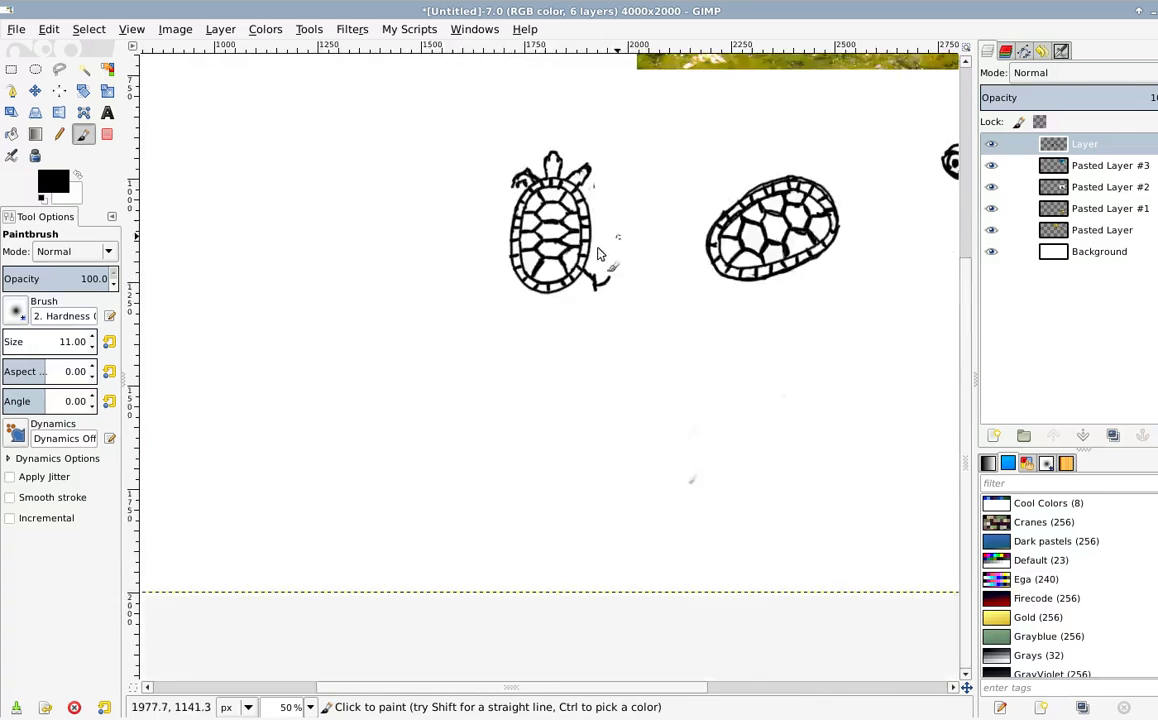
Step: Complete the upright turtle's right hind leg with a pointed foot, erasing stray lines around it
{"action": "scroll", "coordinate": [646, 251], "scroll_direction": "up", "scroll_amount": 3}
{"action": "left_click_drag", "start_coordinate": [479, 400], "coordinate": [509, 354]}
{"action": "scroll", "coordinate": [484, 385], "scroll_direction": "up", "scroll_amount": 3}
{"action": "mouse_move", "coordinate": [490, 405]}
{"action": "left_mouse_down"}
{"action": "mouse_move", "coordinate": [520, 407]}
{"action": "mouse_move", "coordinate": [525, 390]}
{"action": "mouse_move", "coordinate": [503, 405]}
{"action": "mouse_move", "coordinate": [469, 386]}
{"action": "mouse_move", "coordinate": [498, 412]}
{"action": "mouse_move", "coordinate": [538, 422]}
{"action": "mouse_move", "coordinate": [496, 449]}
{"action": "mouse_move", "coordinate": [467, 444]}
{"action": "mouse_move", "coordinate": [451, 418]}
{"action": "mouse_move", "coordinate": [458, 438]}
{"action": "mouse_move", "coordinate": [507, 452]}
{"action": "mouse_move", "coordinate": [487, 420]}
{"action": "left_mouse_up"}
{"action": "key", "text": "shift+e"}
{"action": "key", "text": "p"}
{"action": "key", "text": "shift+e"}
{"action": "key", "text": "p"}
Step: Paint a matching hind leg with a pointed foot at the lower left of the upright turtle's shell
{"action": "mouse_move", "coordinate": [236, 408]}
{"action": "left_mouse_down"}
{"action": "mouse_move", "coordinate": [460, 348]}
{"action": "mouse_move", "coordinate": [394, 392]}
{"action": "mouse_move", "coordinate": [439, 390]}
{"action": "mouse_move", "coordinate": [383, 380]}
{"action": "mouse_move", "coordinate": [455, 320]}
{"action": "left_mouse_up"}
{"action": "scroll", "coordinate": [513, 283], "scroll_direction": "up", "scroll_amount": 4}
{"action": "scroll", "coordinate": [513, 283], "scroll_direction": "right", "scroll_amount": 3}
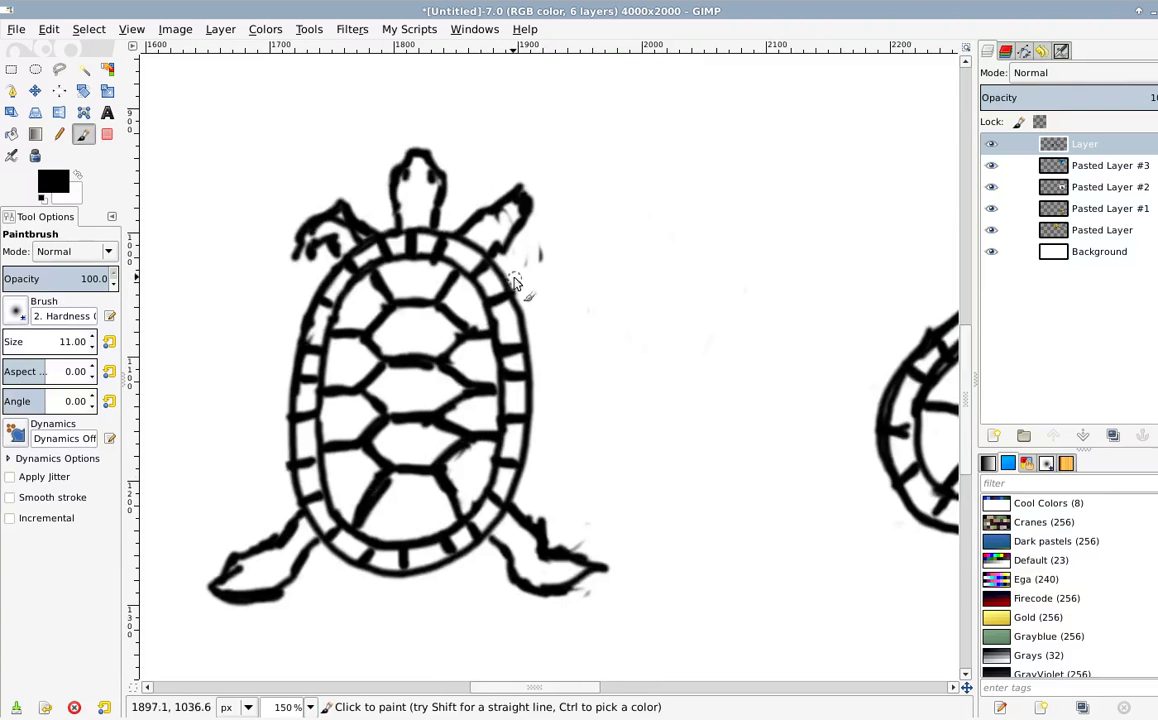
Step: Erase the long pointed feet from the upright turtle's two hind legs with an enlarged eraser
{"action": "scroll", "coordinate": [498, 272], "scroll_direction": "left", "scroll_amount": 2}
{"action": "key", "text": "shift+e"}
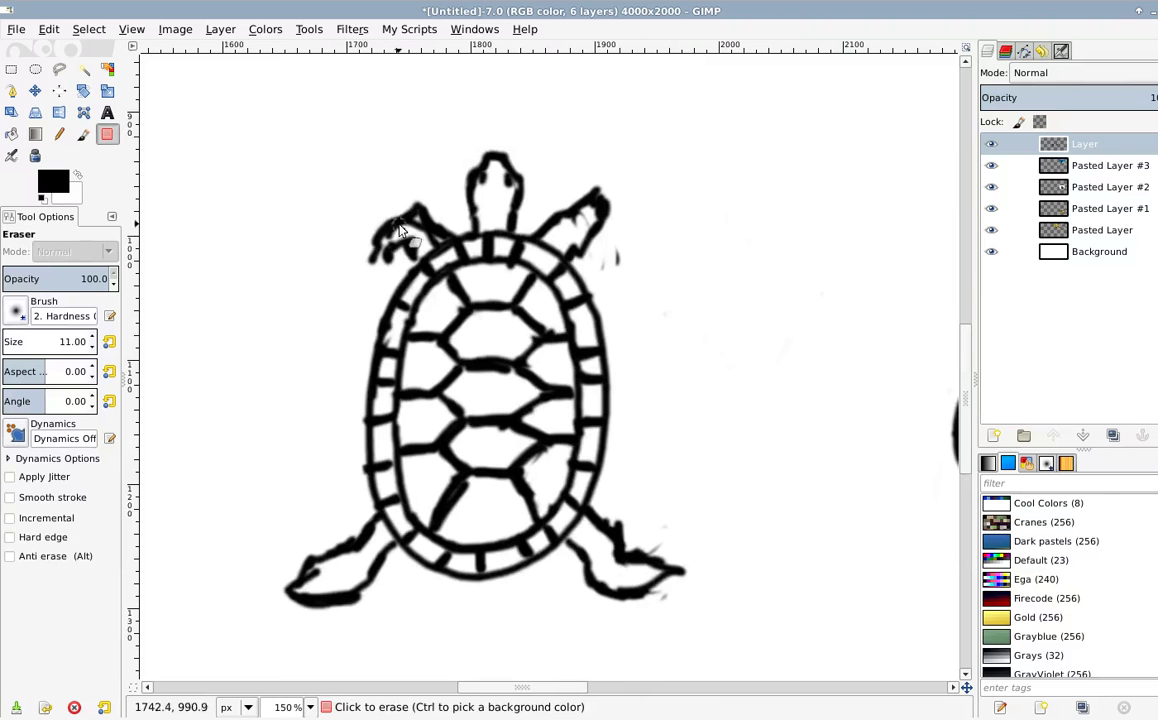
{"action": "scroll", "coordinate": [486, 315], "scroll_direction": "down", "scroll_amount": 3}
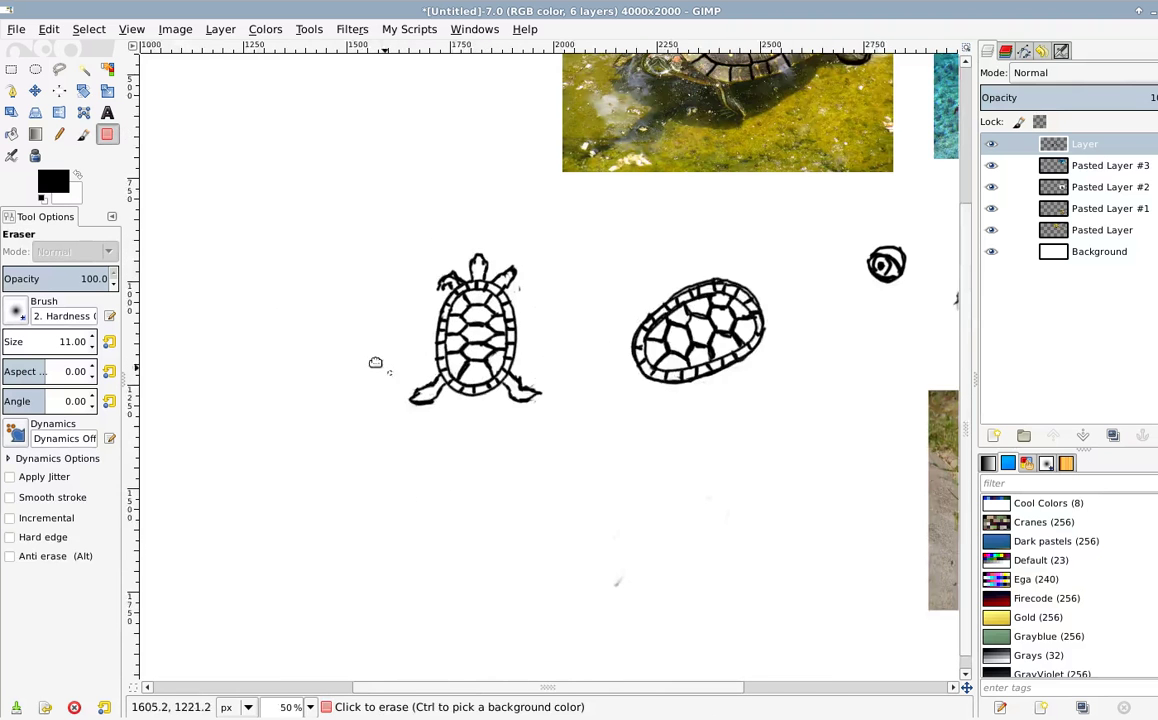
{"action": "scroll", "coordinate": [448, 291], "scroll_direction": "up", "scroll_amount": 3}
{"action": "scroll", "coordinate": [400, 362], "scroll_direction": "down", "scroll_amount": 2}
{"action": "key", "text": "shift+bracketright"}
{"action": "key", "text": "shift+bracketright"}
{"action": "mouse_move", "coordinate": [350, 400]}
{"action": "left_mouse_down"}
{"action": "mouse_move", "coordinate": [376, 335]}
{"action": "mouse_move", "coordinate": [397, 432]}
{"action": "left_mouse_up"}
Step: Repaint short, blunt feet on the upright turtle's hind legs at brush size 21 and add a small pointed tail below the shell
{"action": "key", "text": "p"}
{"action": "key", "text": "shift+bracketleft"}
{"action": "key", "text": "shift+bracketleft"}
{"action": "mouse_move", "coordinate": [414, 352]}
{"action": "left_mouse_down"}
{"action": "mouse_move", "coordinate": [395, 375]}
{"action": "mouse_move", "coordinate": [401, 401]}
{"action": "mouse_move", "coordinate": [428, 386]}
{"action": "left_mouse_up"}
{"action": "left_click_drag", "start_coordinate": [553, 388], "coordinate": [343, 475]}
{"action": "key", "text": "shift+e"}
{"action": "key", "text": "shift+bracketright"}
{"action": "mouse_move", "coordinate": [496, 468]}
{"action": "left_mouse_down"}
{"action": "mouse_move", "coordinate": [453, 466]}
{"action": "mouse_move", "coordinate": [480, 432]}
{"action": "mouse_move", "coordinate": [458, 433]}
{"action": "mouse_move", "coordinate": [438, 472]}
{"action": "left_mouse_up"}
{"action": "key", "text": "p"}
{"action": "left_click_drag", "start_coordinate": [343, 404], "coordinate": [467, 462]}
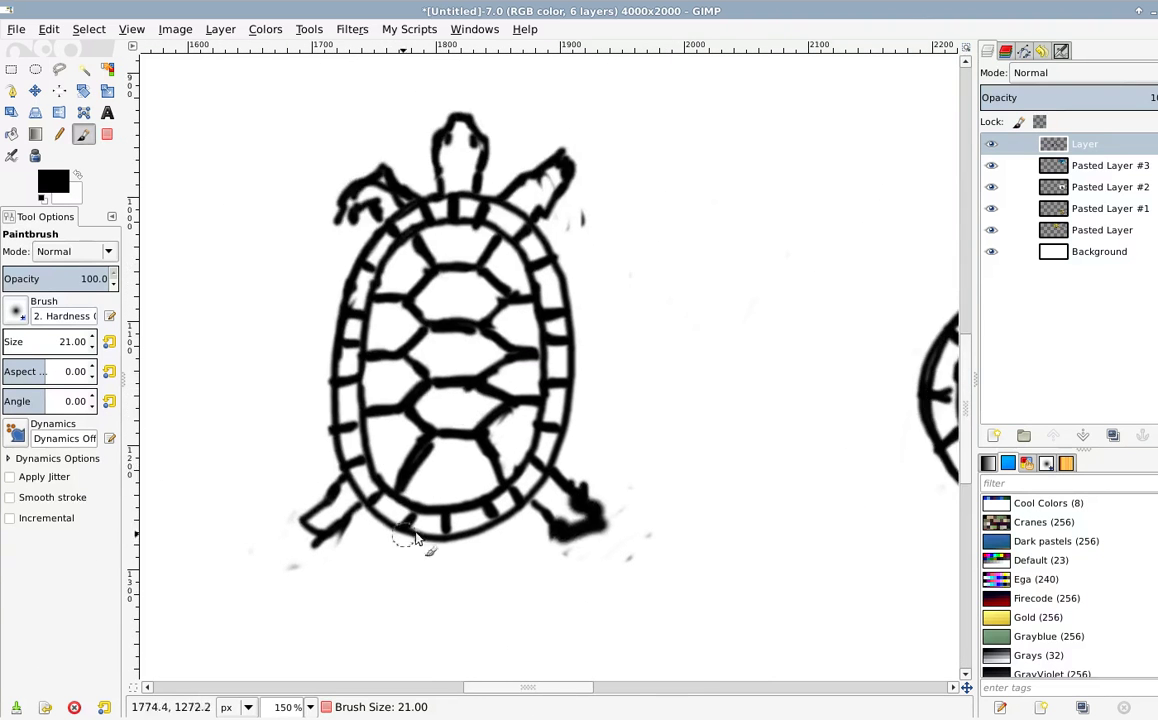
Step: Examine the hind legs and rear shell edges in the sea turtle, pond turtle, box turtle and tortoise photos
{"action": "scroll", "coordinate": [517, 400], "scroll_direction": "down", "scroll_amount": 3}
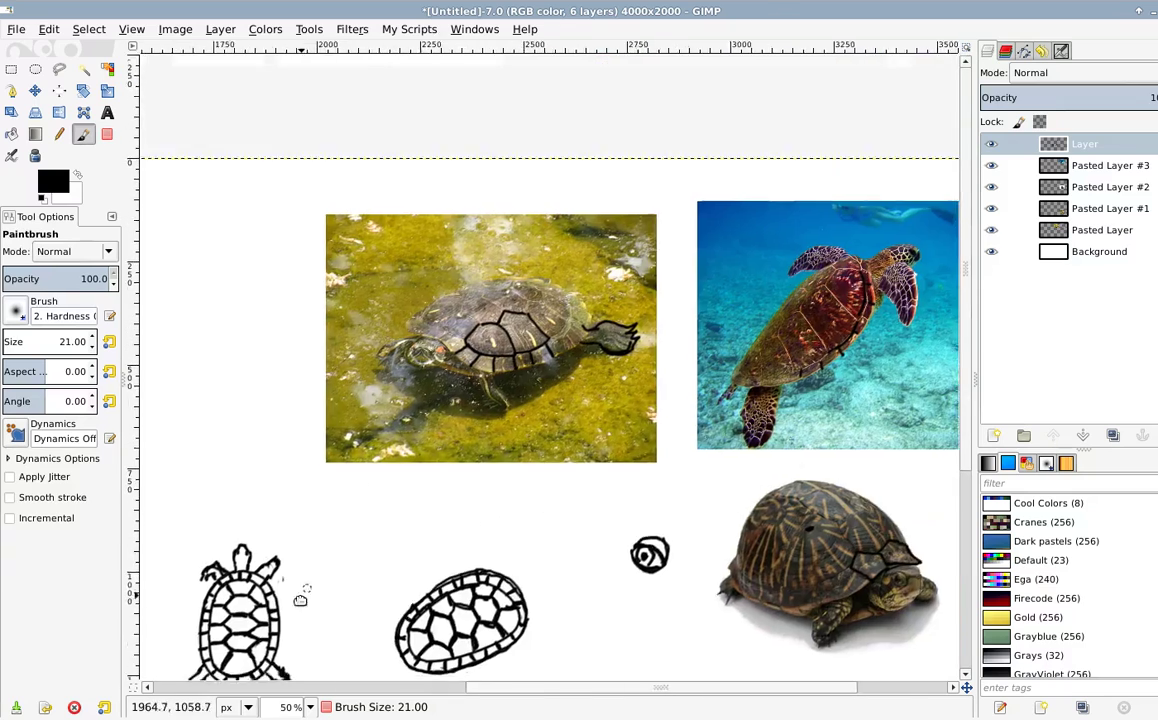
{"action": "scroll", "coordinate": [640, 420], "scroll_direction": "right", "scroll_amount": 2}
{"action": "scroll", "coordinate": [615, 395], "scroll_direction": "up", "scroll_amount": 4}
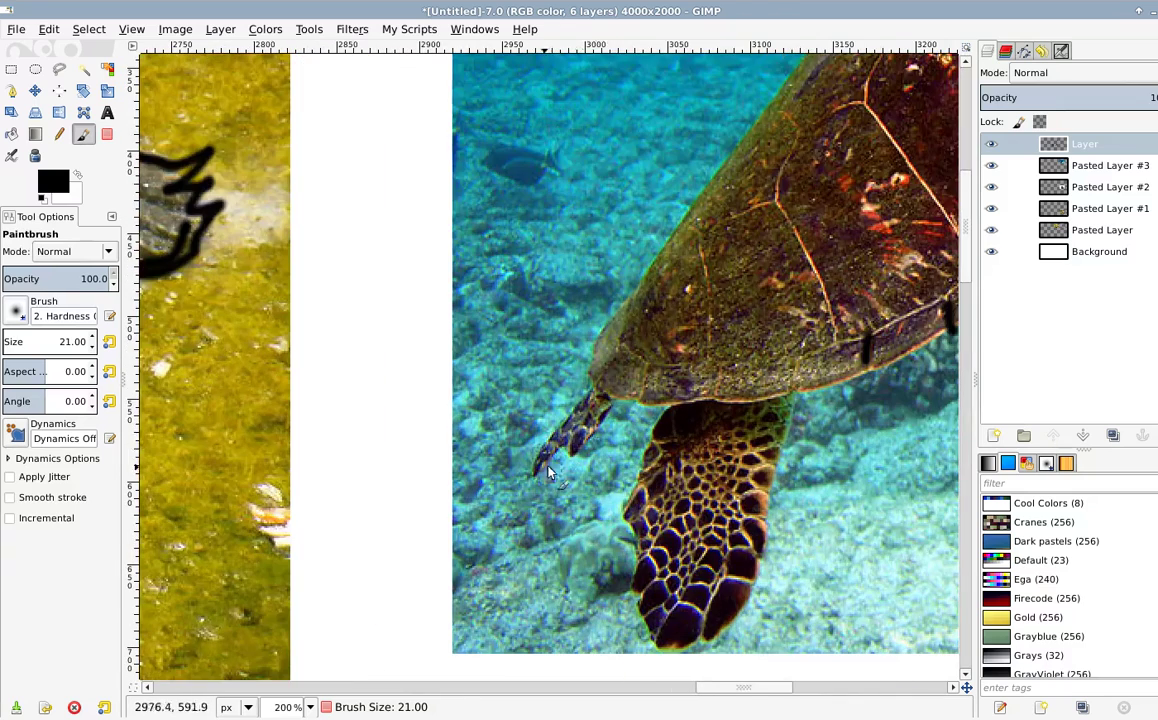
{"action": "scroll", "coordinate": [414, 452], "scroll_direction": "left", "scroll_amount": 6}
{"action": "scroll", "coordinate": [450, 430], "scroll_direction": "up", "scroll_amount": 2}
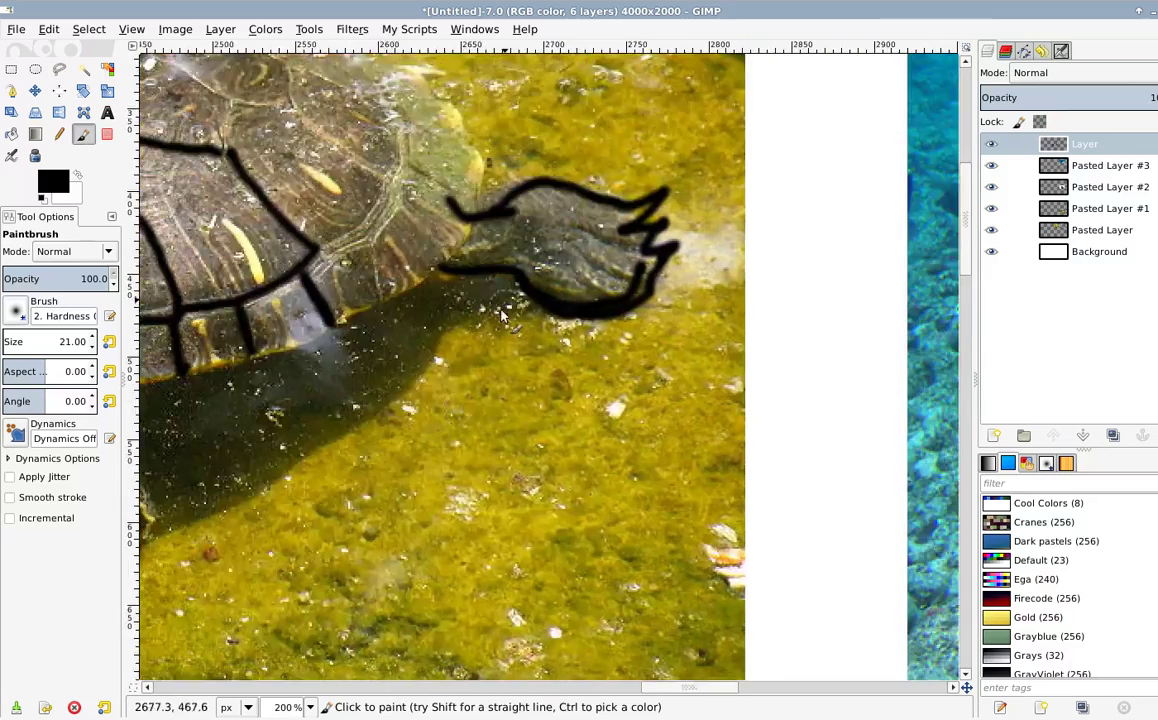
{"action": "scroll", "coordinate": [562, 436], "scroll_direction": "down", "scroll_amount": 3}
{"action": "scroll", "coordinate": [562, 436], "scroll_direction": "down", "scroll_amount": 3}
{"action": "scroll", "coordinate": [555, 430], "scroll_direction": "right", "scroll_amount": 2}
{"action": "scroll", "coordinate": [650, 510], "scroll_direction": "down", "scroll_amount": 5}
{"action": "scroll", "coordinate": [590, 440], "scroll_direction": "right", "scroll_amount": 3}
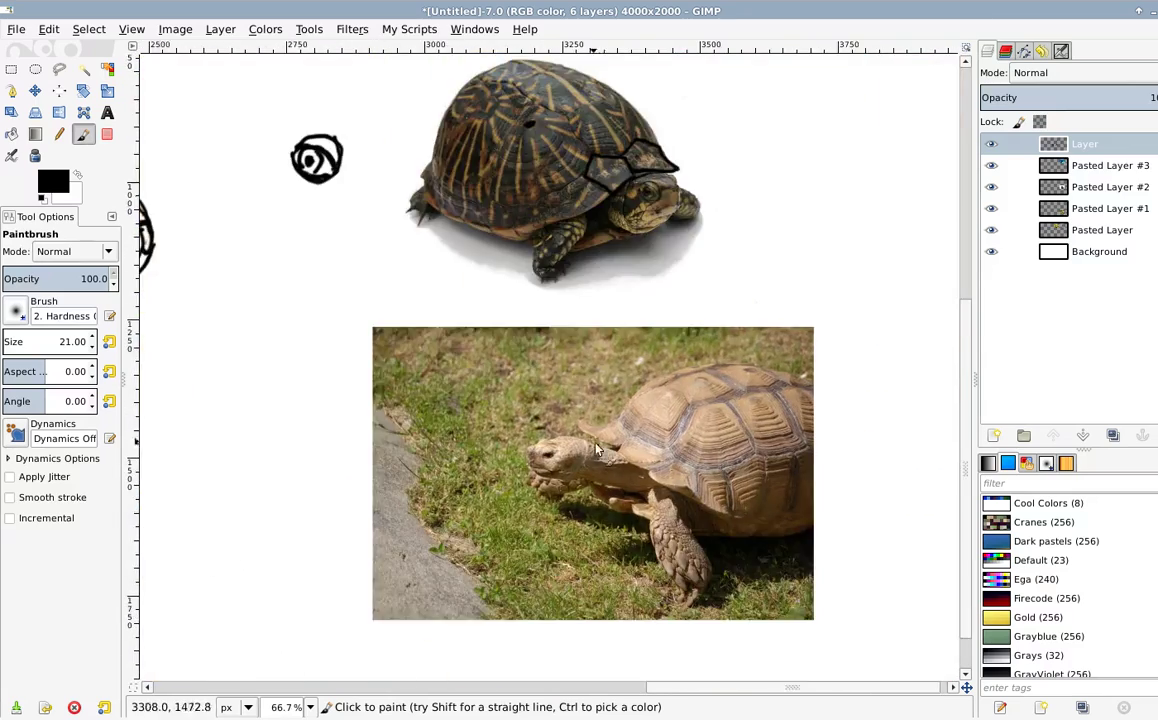
{"action": "scroll", "coordinate": [433, 586], "scroll_direction": "down", "scroll_amount": 6}
{"action": "scroll", "coordinate": [433, 586], "scroll_direction": "left", "scroll_amount": 3}
{"action": "scroll", "coordinate": [527, 313], "scroll_direction": "up", "scroll_amount": 6}
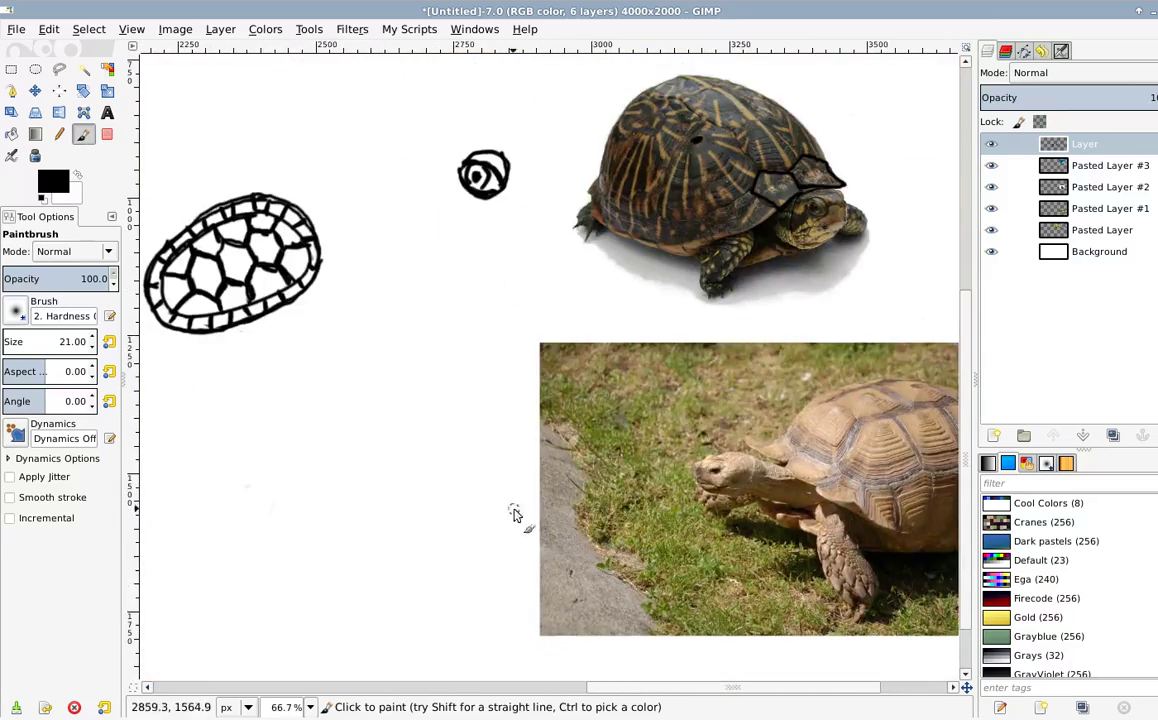
{"action": "scroll", "coordinate": [513, 513], "scroll_direction": "up", "scroll_amount": 7}
{"action": "scroll", "coordinate": [530, 440], "scroll_direction": "right", "scroll_amount": 4}
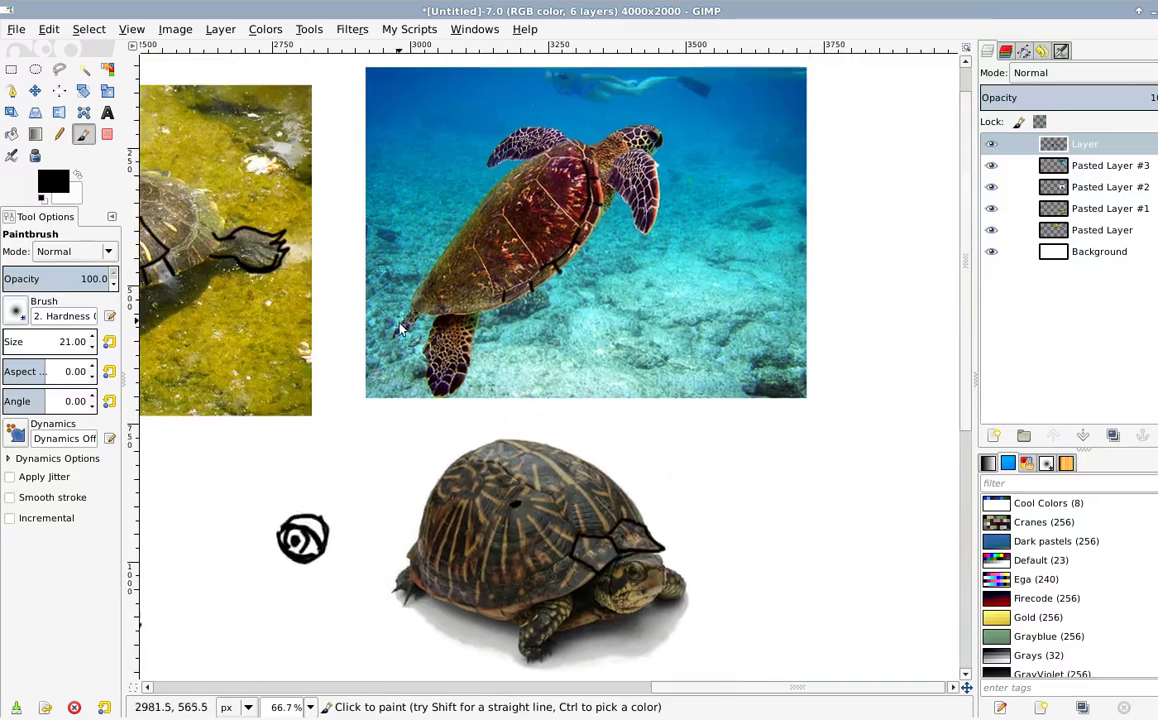
{"action": "scroll", "coordinate": [479, 304], "scroll_direction": "left", "scroll_amount": 4}
{"action": "scroll", "coordinate": [439, 320], "scroll_direction": "up", "scroll_amount": 3}
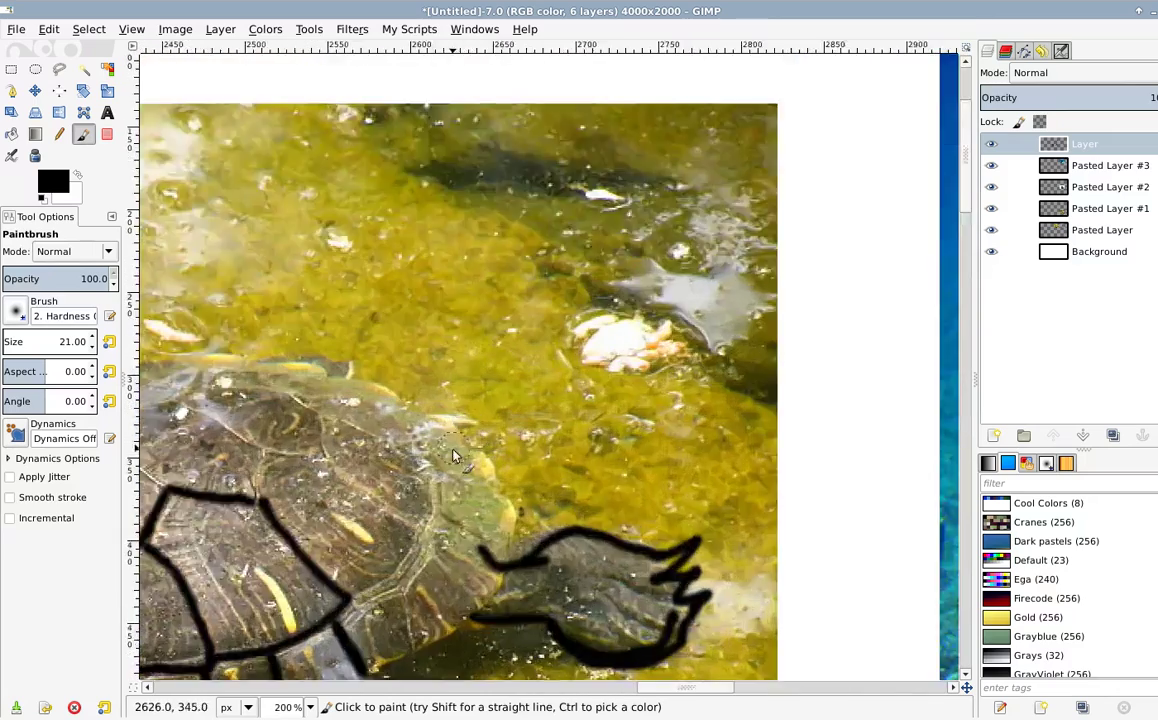
{"action": "scroll", "coordinate": [467, 430], "scroll_direction": "up", "scroll_amount": 2}
{"action": "scroll", "coordinate": [479, 318], "scroll_direction": "down", "scroll_amount": 4}
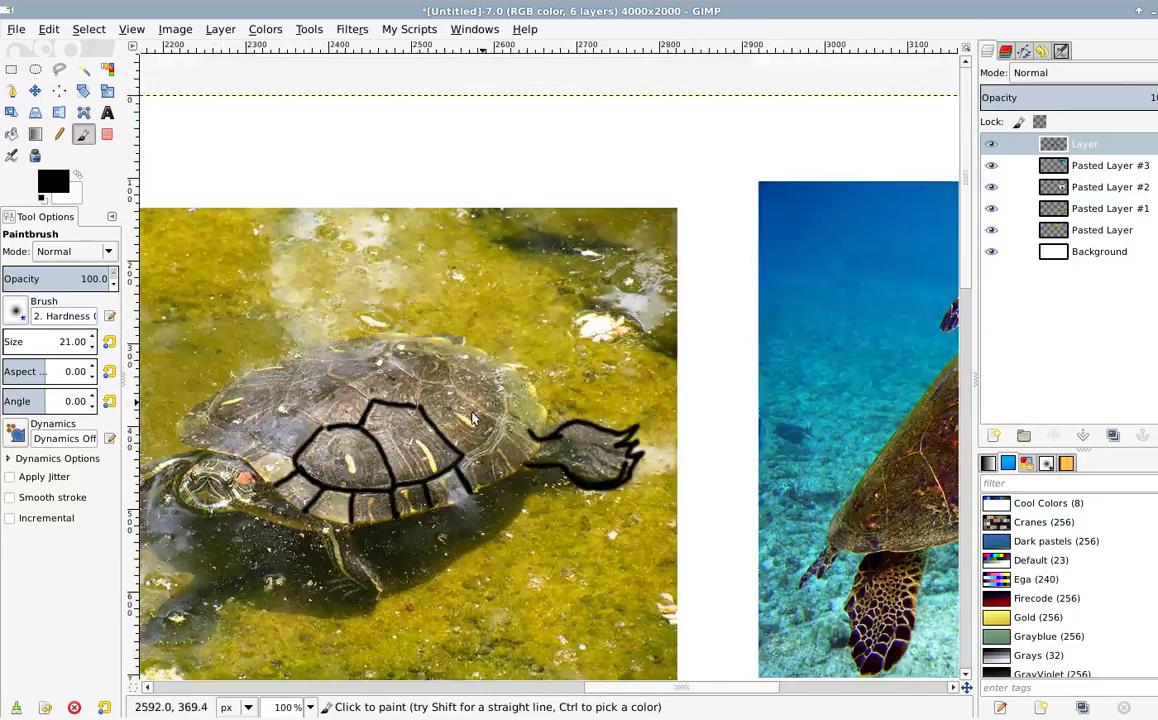
{"action": "scroll", "coordinate": [505, 395], "scroll_direction": "down", "scroll_amount": 1}
{"action": "scroll", "coordinate": [755, 481], "scroll_direction": "down", "scroll_amount": 2}
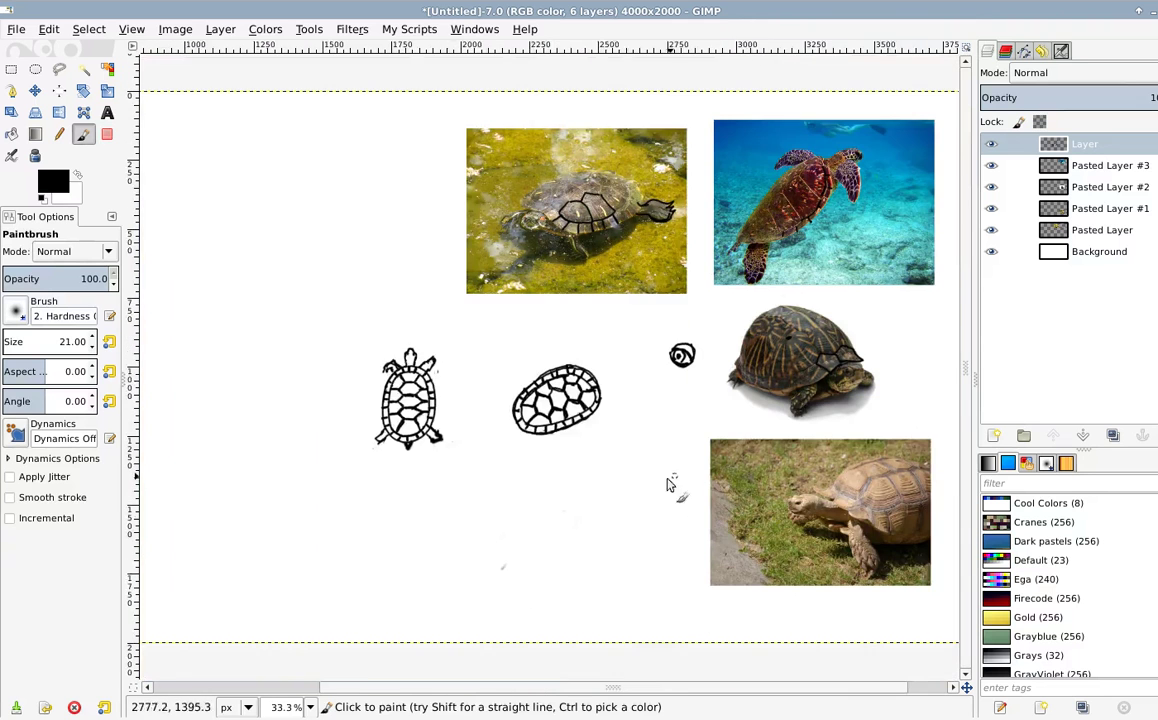
Step: Compare the upright turtle drawing's head and legs with those of the pond turtle photo
{"action": "scroll", "coordinate": [430, 440], "scroll_direction": "up", "scroll_amount": 3}
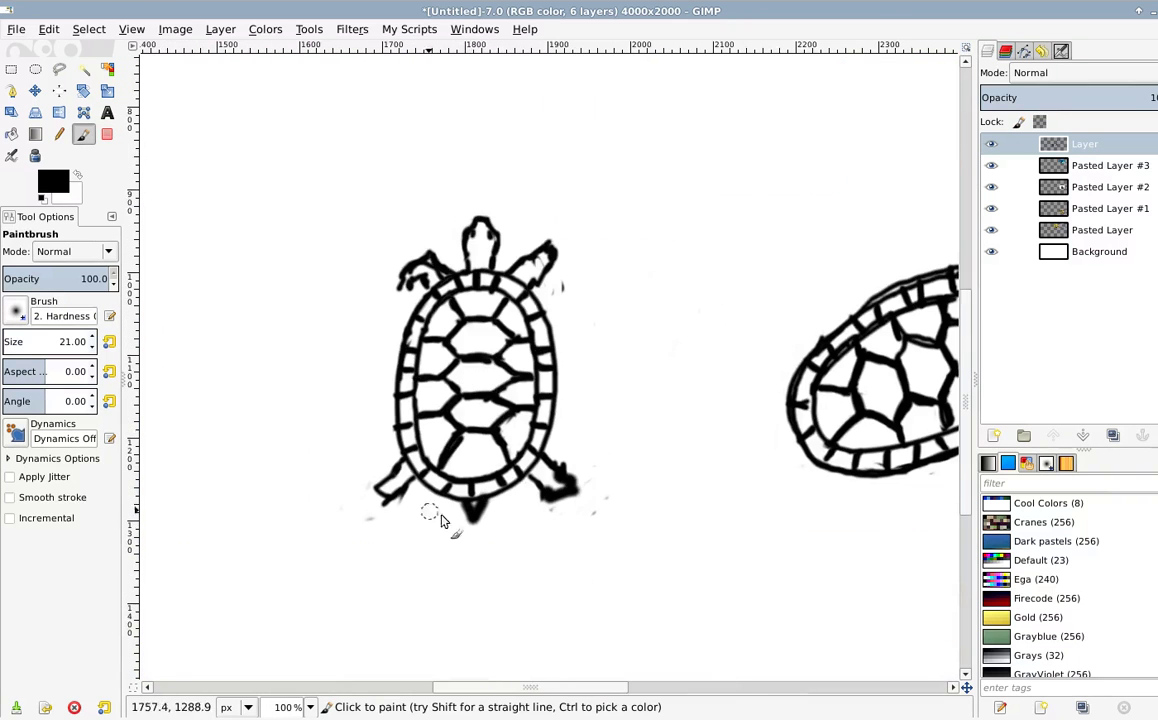
{"action": "scroll", "coordinate": [481, 300], "scroll_direction": "down", "scroll_amount": 3}
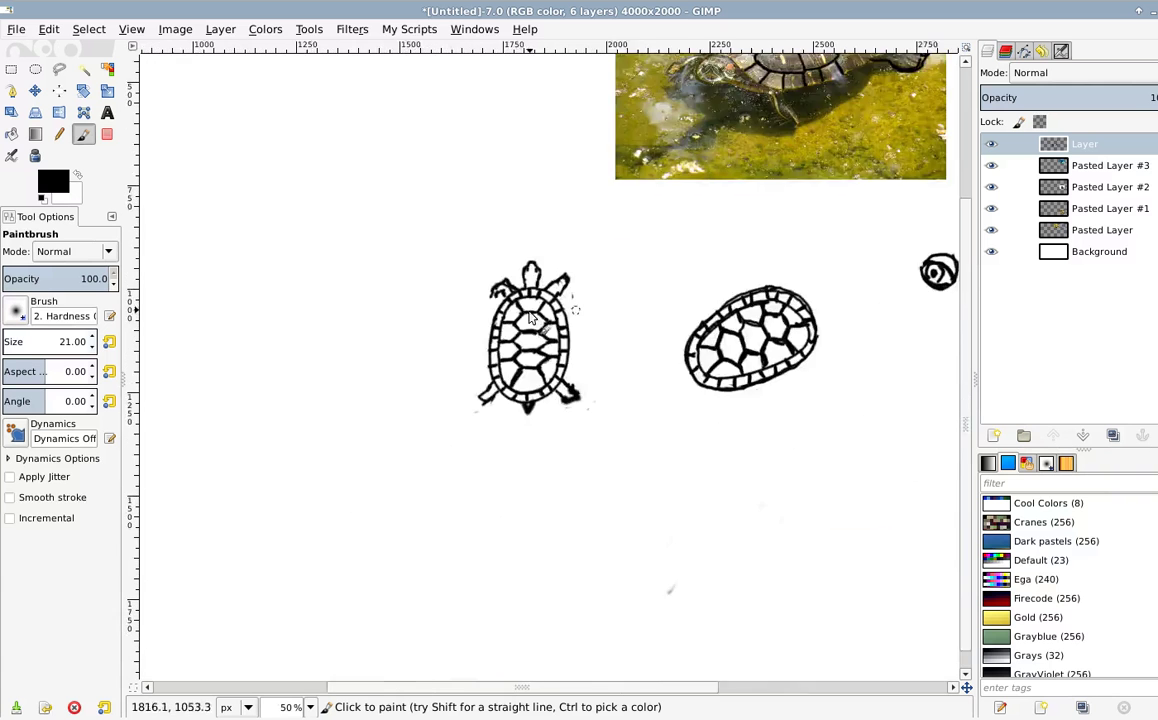
{"action": "left_click_drag", "start_coordinate": [453, 347], "coordinate": [408, 381]}
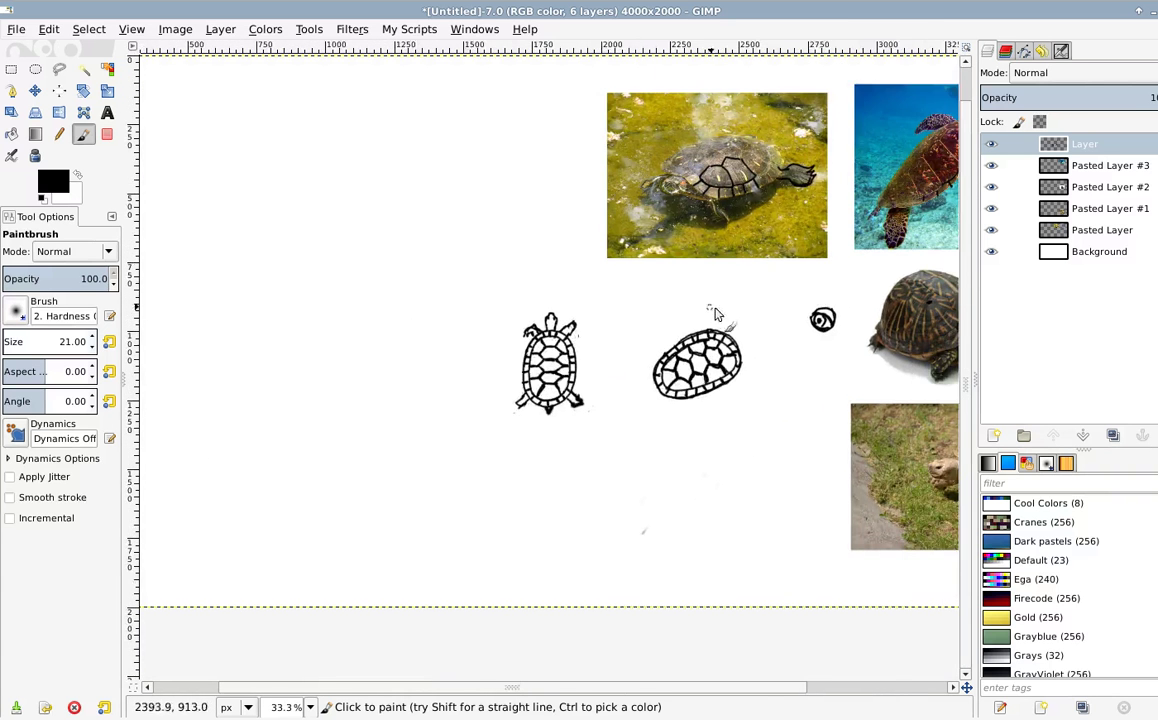
{"action": "left_click_drag", "start_coordinate": [708, 298], "coordinate": [578, 353]}
{"action": "left_click_drag", "start_coordinate": [450, 403], "coordinate": [595, 370]}
{"action": "scroll", "coordinate": [566, 358], "scroll_direction": "up", "scroll_amount": 1}
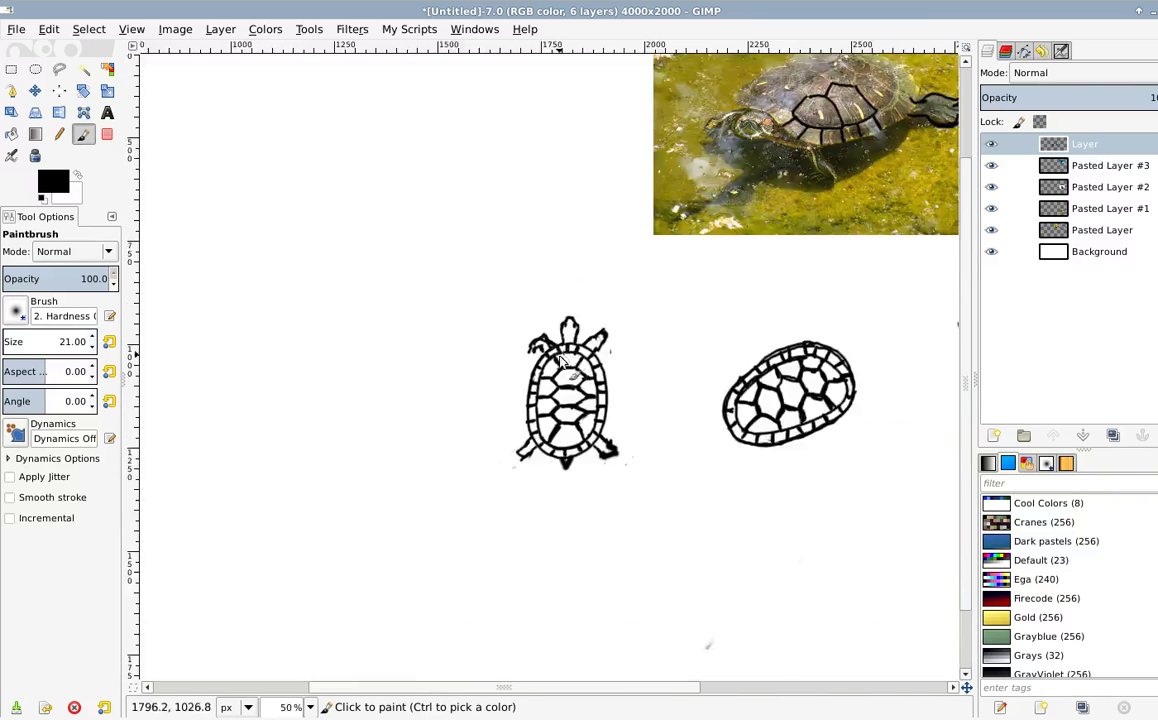
{"action": "scroll", "coordinate": [567, 358], "scroll_direction": "up", "scroll_amount": 2}
{"action": "left_click_drag", "start_coordinate": [616, 308], "coordinate": [445, 487]}
{"action": "left_click_drag", "start_coordinate": [739, 246], "coordinate": [466, 443]}
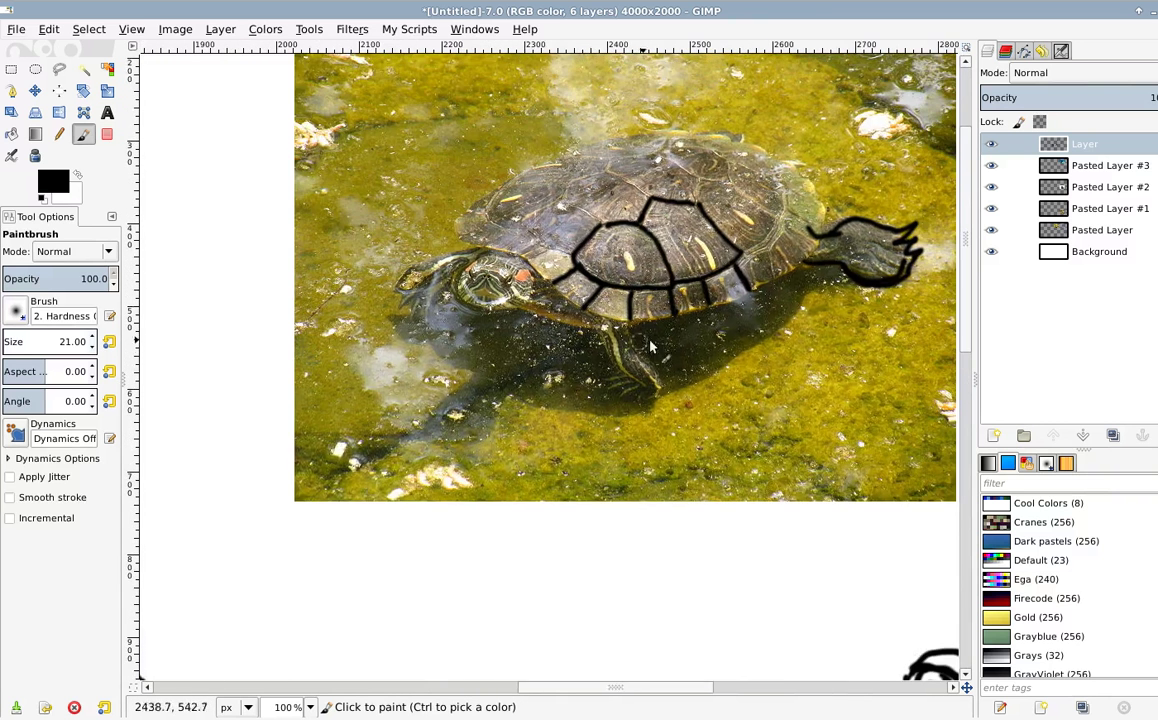
{"action": "scroll", "coordinate": [650, 403], "scroll_direction": "right", "scroll_amount": 3}
{"action": "scroll", "coordinate": [567, 432], "scroll_direction": "up", "scroll_amount": 2}
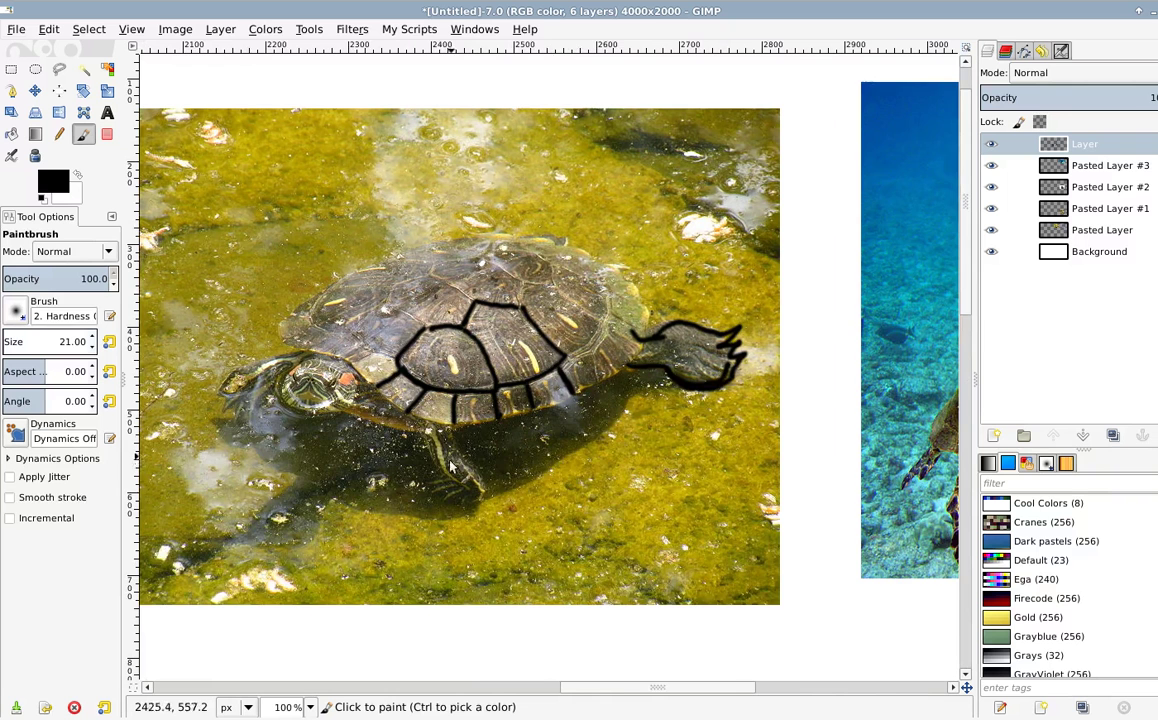
{"action": "scroll", "coordinate": [465, 445], "scroll_direction": "left", "scroll_amount": 2}
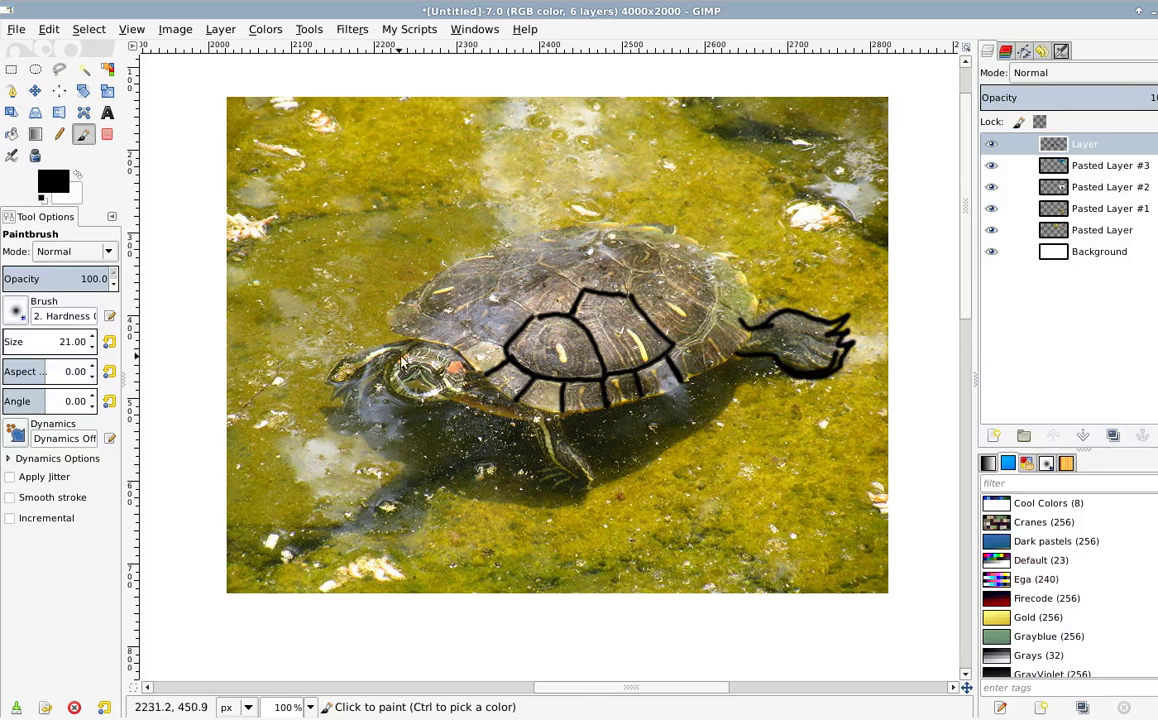
Step: Mark the near front leg's edge, foot and spread toes in black over the box turtle photo
{"action": "scroll", "coordinate": [686, 355], "scroll_direction": "right", "scroll_amount": 14}
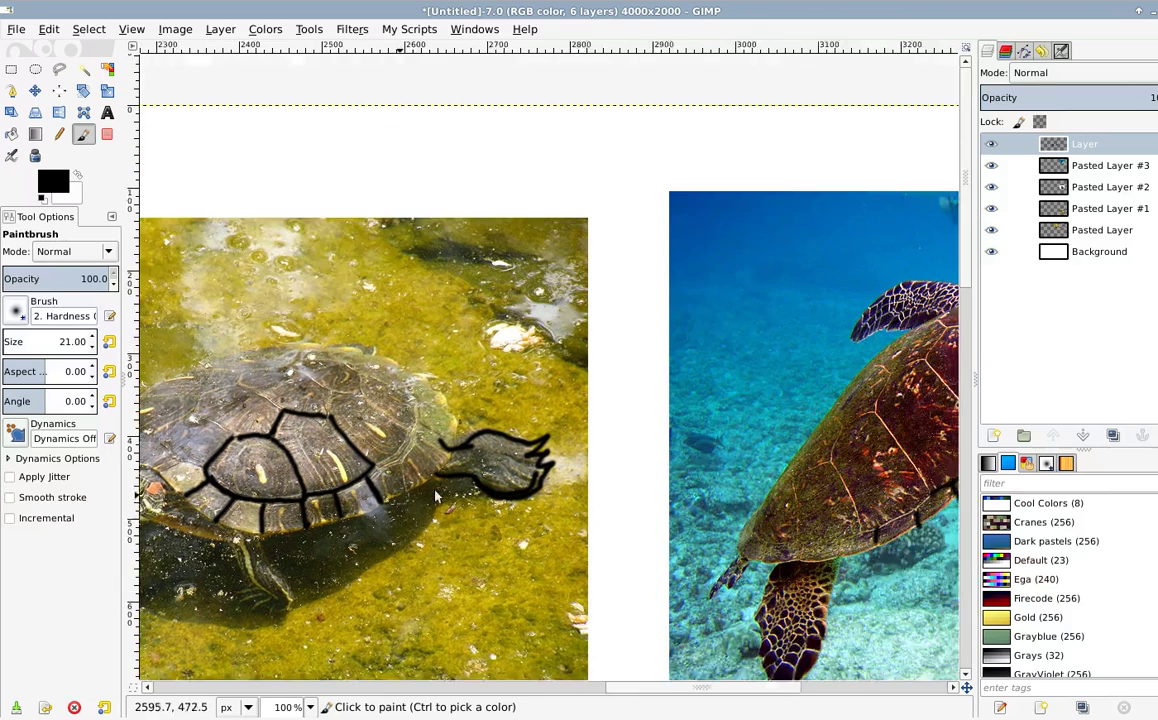
{"action": "scroll", "coordinate": [536, 414], "scroll_direction": "down", "scroll_amount": 7}
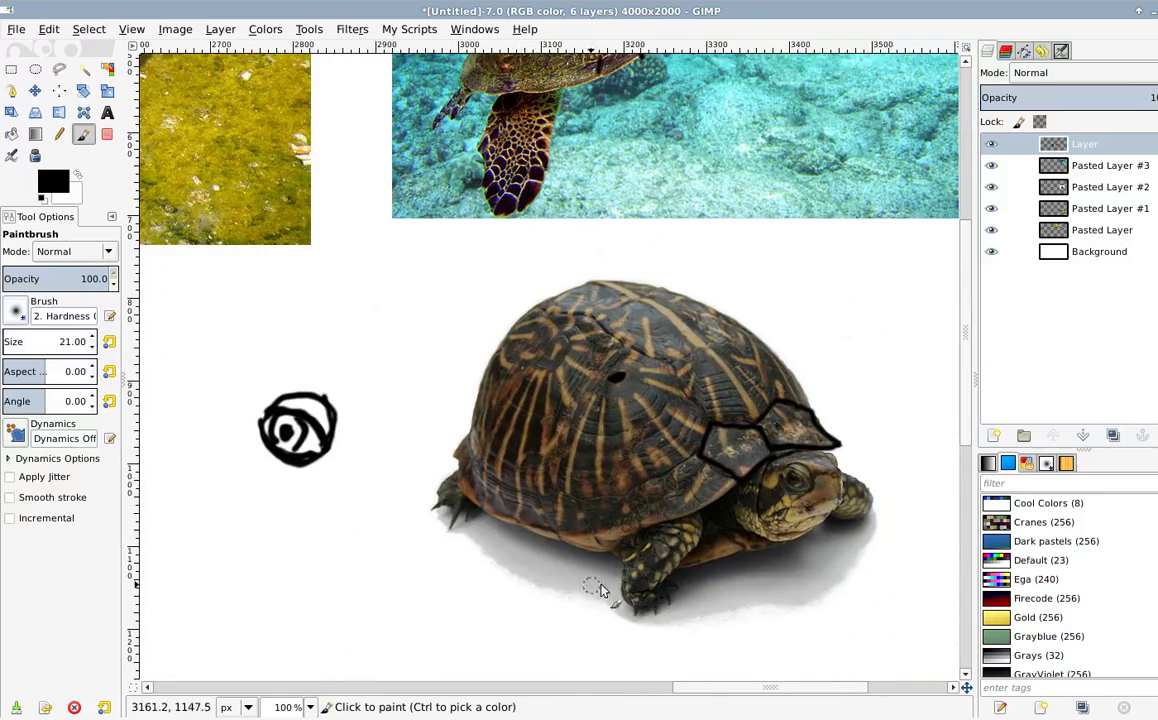
{"action": "scroll", "coordinate": [655, 577], "scroll_direction": "right", "scroll_amount": 2}
{"action": "scroll", "coordinate": [600, 470], "scroll_direction": "down", "scroll_amount": 2}
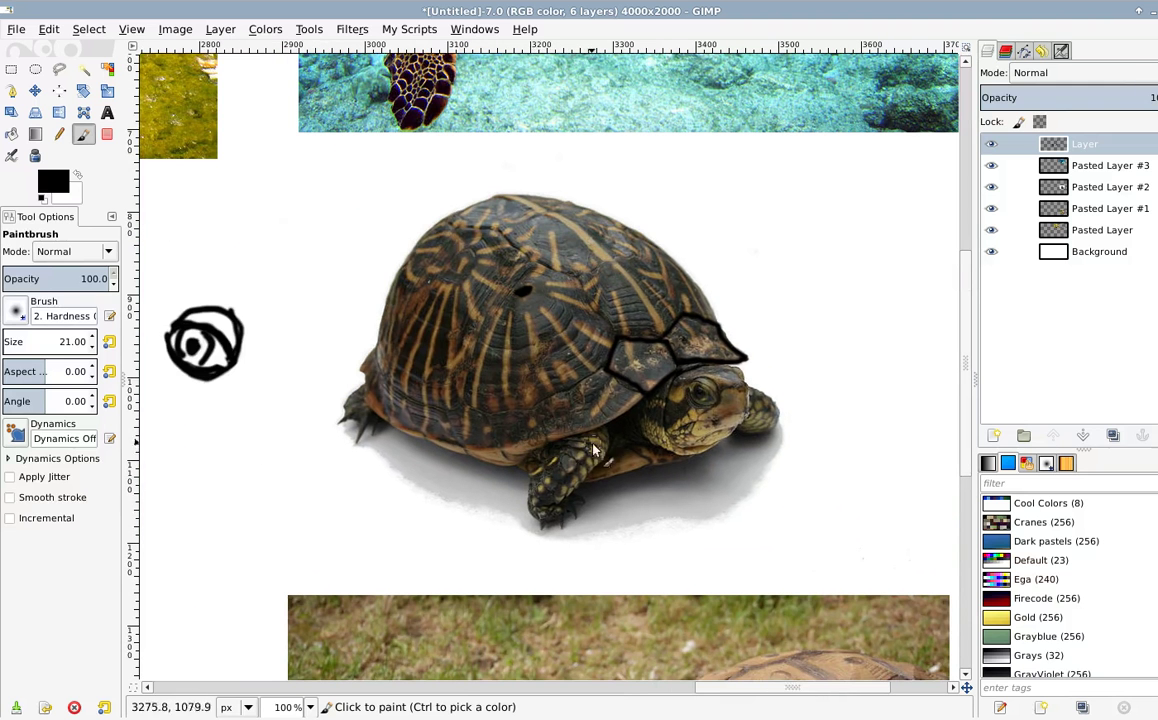
{"action": "mouse_move", "coordinate": [600, 445]}
{"action": "left_mouse_down"}
{"action": "mouse_move", "coordinate": [594, 478]}
{"action": "mouse_move", "coordinate": [552, 492]}
{"action": "mouse_move", "coordinate": [541, 524]}
{"action": "left_mouse_up"}
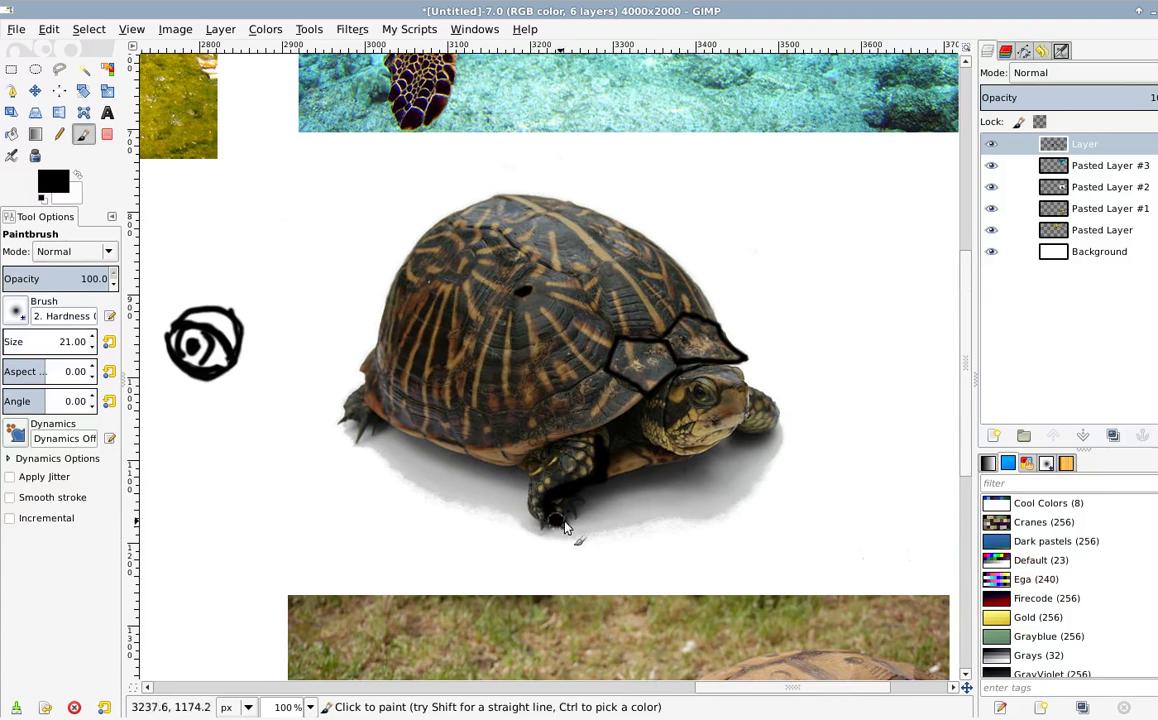
{"action": "left_click_drag", "start_coordinate": [560, 535], "coordinate": [607, 512]}
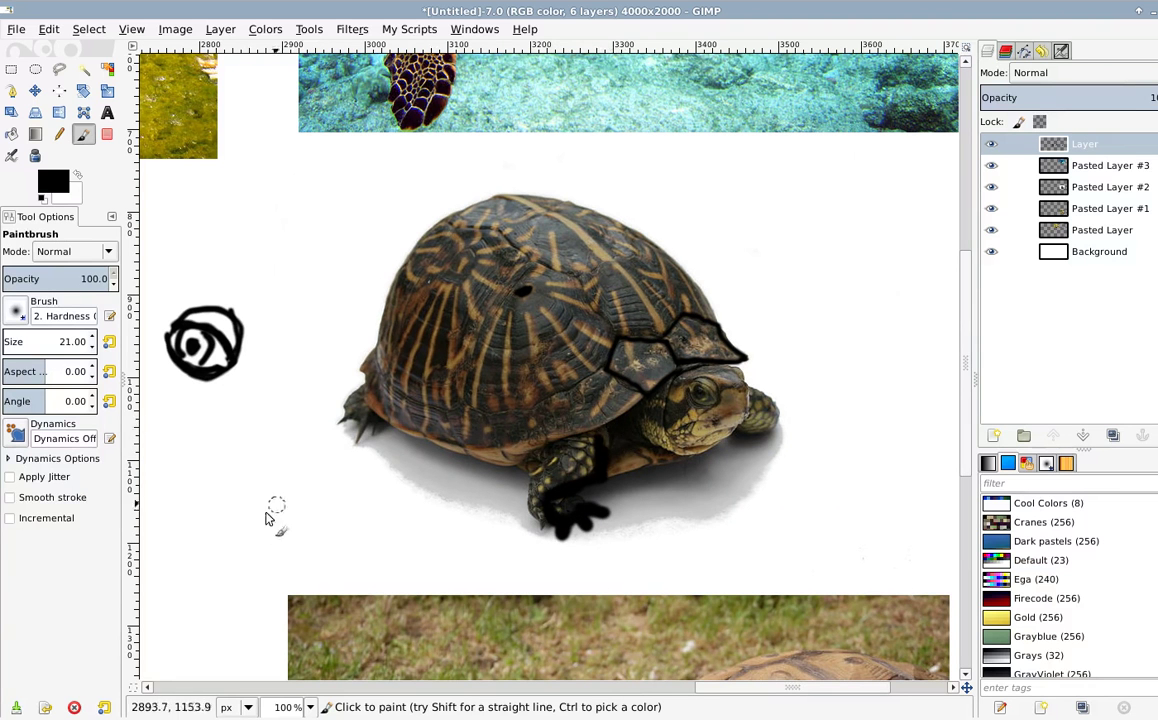
Step: Paint a bent front leg diagram with a ring-shaped shoulder, elbow, wrist and toes below the slanted shell
{"action": "scroll", "coordinate": [340, 480], "scroll_direction": "down", "scroll_amount": 5}
{"action": "scroll", "coordinate": [340, 480], "scroll_direction": "left", "scroll_amount": 6}
{"action": "mouse_move", "coordinate": [388, 310]}
{"action": "left_mouse_down"}
{"action": "mouse_move", "coordinate": [339, 394]}
{"action": "mouse_move", "coordinate": [373, 418]}
{"action": "mouse_move", "coordinate": [413, 488]}
{"action": "mouse_move", "coordinate": [450, 494]}
{"action": "left_mouse_up"}
{"action": "mouse_move", "coordinate": [437, 303]}
{"action": "left_mouse_down"}
{"action": "mouse_move", "coordinate": [390, 362]}
{"action": "mouse_move", "coordinate": [335, 381]}
{"action": "mouse_move", "coordinate": [477, 487]}
{"action": "mouse_move", "coordinate": [510, 488]}
{"action": "mouse_move", "coordinate": [471, 495]}
{"action": "mouse_move", "coordinate": [449, 481]}
{"action": "left_mouse_up"}
{"action": "scroll", "coordinate": [519, 407], "scroll_direction": "up", "scroll_amount": 3}
{"action": "scroll", "coordinate": [519, 407], "scroll_direction": "left", "scroll_amount": 3}
{"action": "mouse_move", "coordinate": [552, 390]}
{"action": "left_mouse_down"}
{"action": "mouse_move", "coordinate": [520, 365]}
{"action": "mouse_move", "coordinate": [550, 401]}
{"action": "mouse_move", "coordinate": [520, 400]}
{"action": "left_mouse_up"}
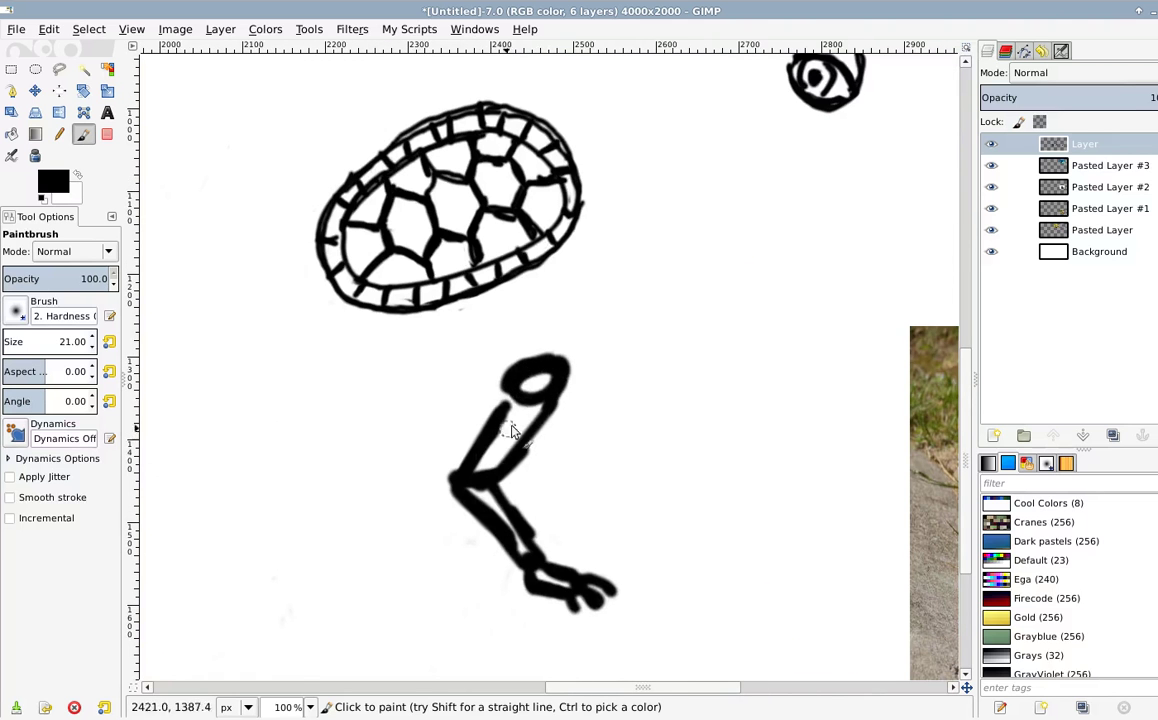
Step: Paint a curved backbone running left from above the front leg diagram into a tail
{"action": "left_click_drag", "start_coordinate": [418, 558], "coordinate": [545, 349]}
{"action": "scroll", "coordinate": [535, 355], "scroll_direction": "down", "scroll_amount": 3}
{"action": "left_click_drag", "start_coordinate": [477, 488], "coordinate": [467, 625]}
{"action": "scroll", "coordinate": [476, 638], "scroll_direction": "down", "scroll_amount": 3}
{"action": "scroll", "coordinate": [476, 638], "scroll_direction": "right", "scroll_amount": 1}
{"action": "left_click_drag", "start_coordinate": [500, 403], "coordinate": [422, 428]}
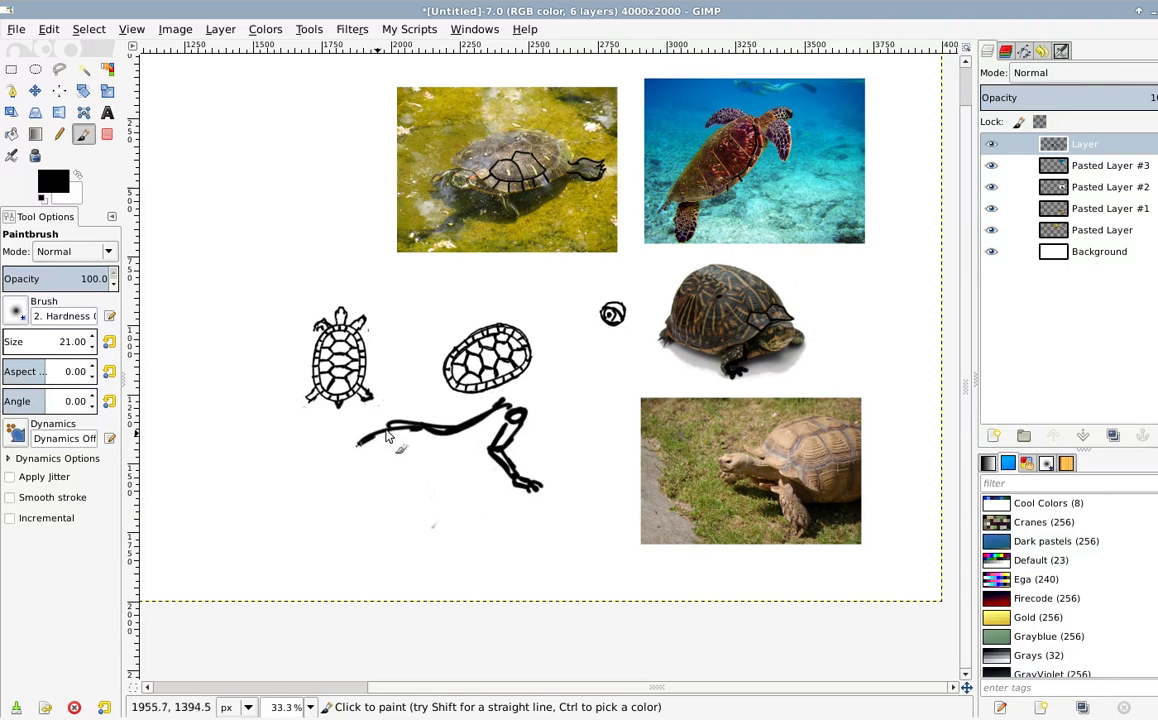
Step: Paint a bent hind leg with a knee and a short foot beneath the rear of the backbone
{"action": "scroll", "coordinate": [428, 432], "scroll_direction": "down", "scroll_amount": 2}
{"action": "scroll", "coordinate": [428, 430], "scroll_direction": "left", "scroll_amount": 1}
{"action": "scroll", "coordinate": [427, 415], "scroll_direction": "up", "scroll_amount": 1}
{"action": "scroll", "coordinate": [426, 401], "scroll_direction": "up", "scroll_amount": 1}
{"action": "mouse_move", "coordinate": [445, 388]}
{"action": "left_mouse_down"}
{"action": "mouse_move", "coordinate": [484, 446]}
{"action": "mouse_move", "coordinate": [418, 514]}
{"action": "left_mouse_up"}
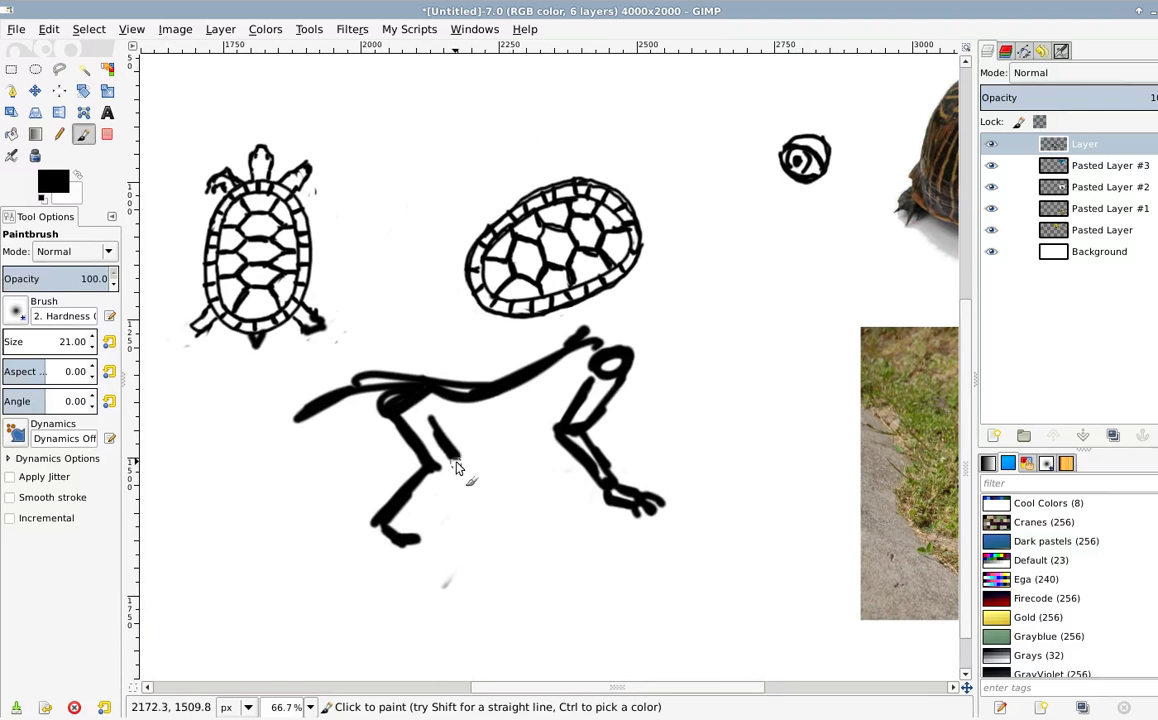
{"action": "mouse_move", "coordinate": [460, 464]}
{"action": "left_mouse_down"}
{"action": "mouse_move", "coordinate": [388, 520]}
{"action": "mouse_move", "coordinate": [420, 540]}
{"action": "left_mouse_up"}
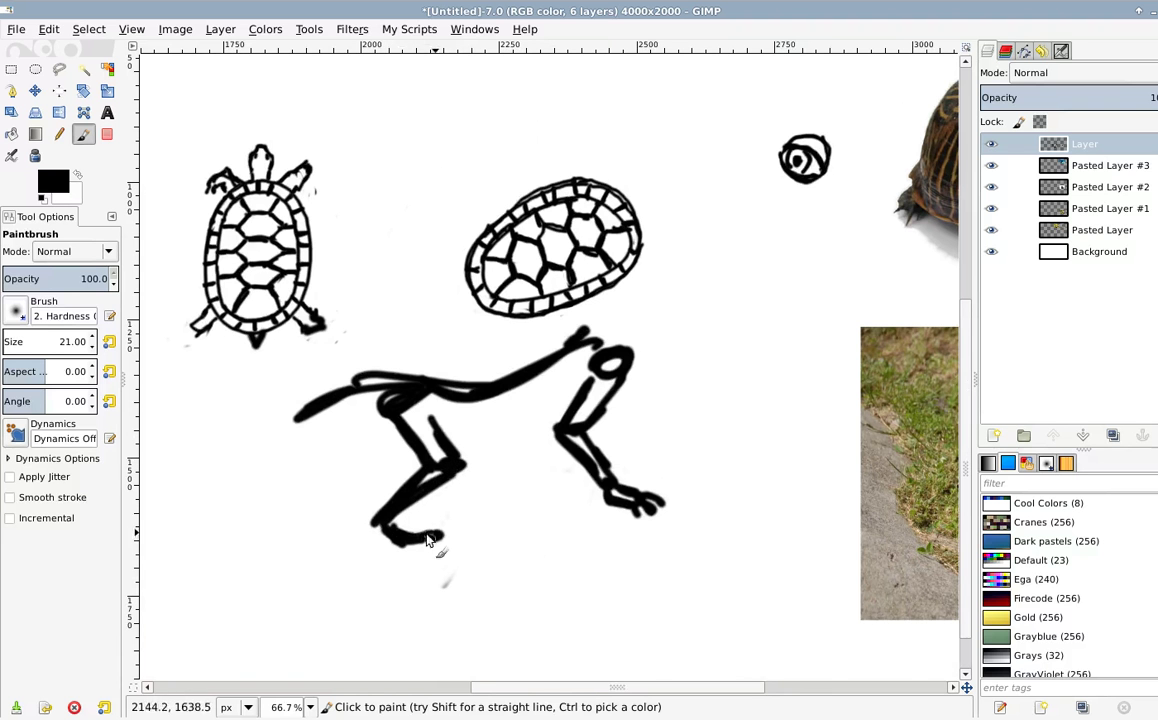
Step: Add a belly line between the two legs, thicken the back, and extend the tail downward with two tapering lines
{"action": "left_click_drag", "start_coordinate": [611, 337], "coordinate": [517, 421]}
{"action": "mouse_move", "coordinate": [453, 469]}
{"action": "left_mouse_down"}
{"action": "mouse_move", "coordinate": [398, 463]}
{"action": "mouse_move", "coordinate": [378, 446]}
{"action": "left_mouse_up"}
{"action": "left_click_drag", "start_coordinate": [328, 565], "coordinate": [455, 460]}
{"action": "mouse_move", "coordinate": [389, 380]}
{"action": "left_mouse_down"}
{"action": "mouse_move", "coordinate": [421, 385]}
{"action": "mouse_move", "coordinate": [553, 293]}
{"action": "mouse_move", "coordinate": [448, 346]}
{"action": "mouse_move", "coordinate": [385, 339]}
{"action": "left_mouse_up"}
{"action": "left_click_drag", "start_coordinate": [314, 348], "coordinate": [209, 440]}
{"action": "left_click_drag", "start_coordinate": [262, 380], "coordinate": [186, 437]}
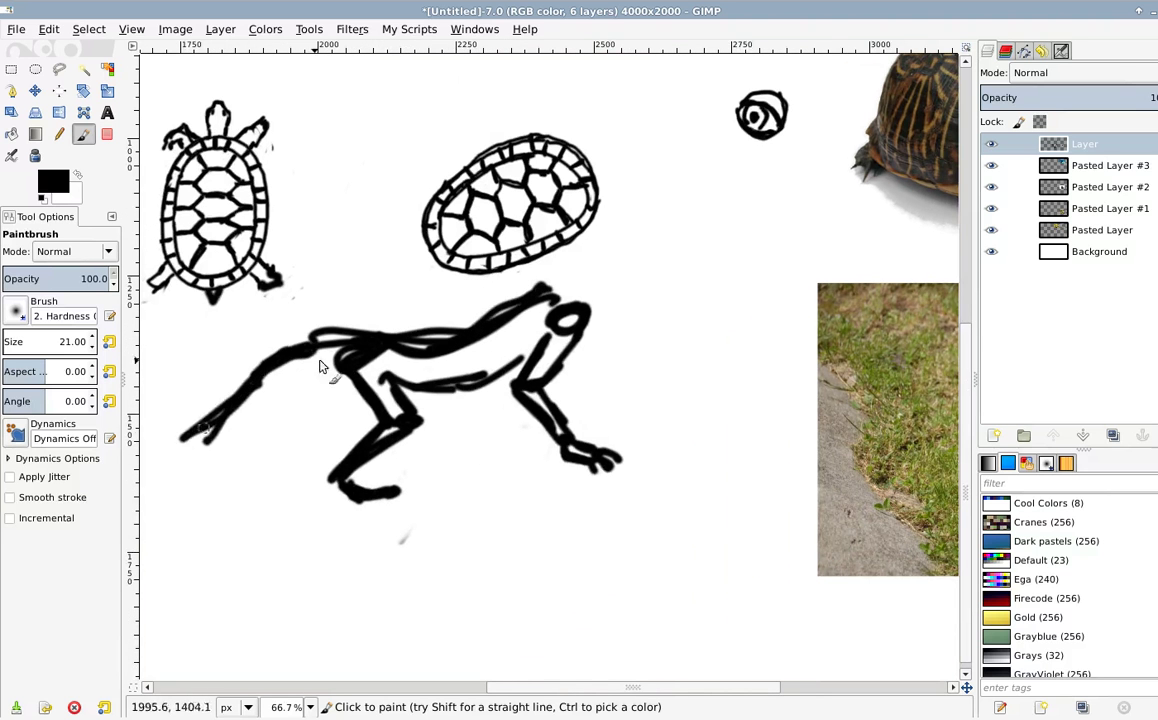
Step: Paint a short shoulder stroke down from the back beside the front leg, erasing the first attempt around it
{"action": "scroll", "coordinate": [462, 384], "scroll_direction": "up", "scroll_amount": 2}
{"action": "scroll", "coordinate": [265, 568], "scroll_direction": "right", "scroll_amount": 1}
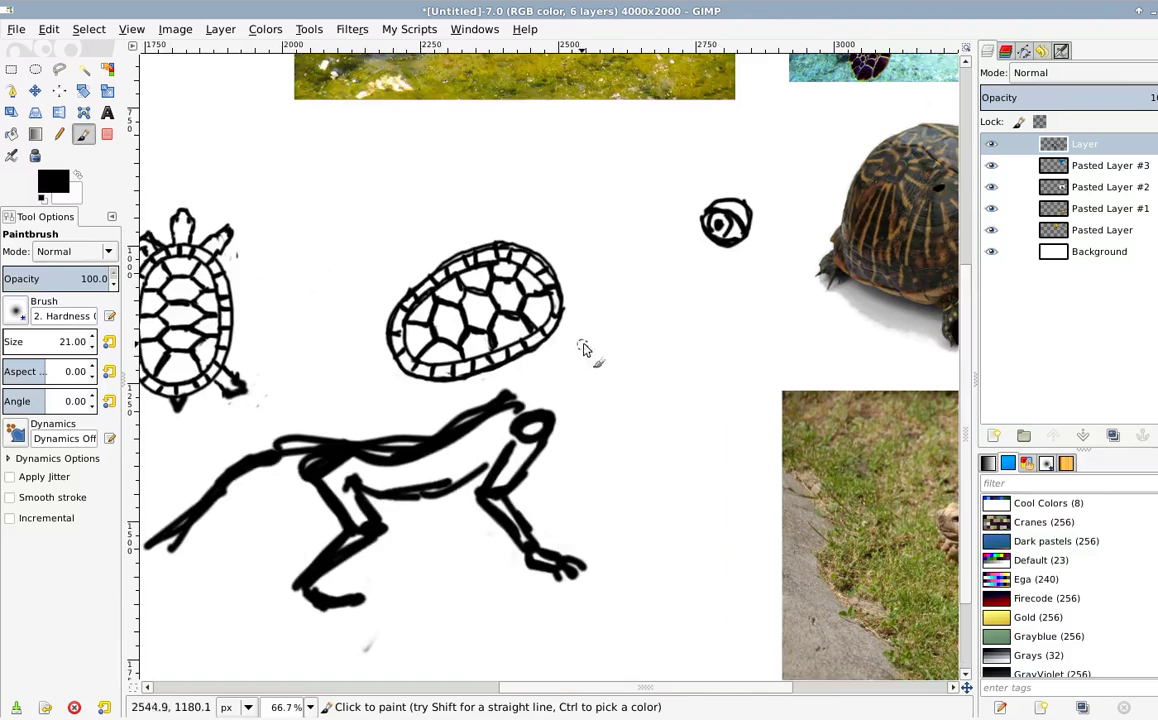
{"action": "scroll", "coordinate": [581, 350], "scroll_direction": "down", "scroll_amount": 5}
{"action": "scroll", "coordinate": [406, 468], "scroll_direction": "up", "scroll_amount": 3}
{"action": "scroll", "coordinate": [380, 484], "scroll_direction": "up", "scroll_amount": 1, "text": "ctrl"}
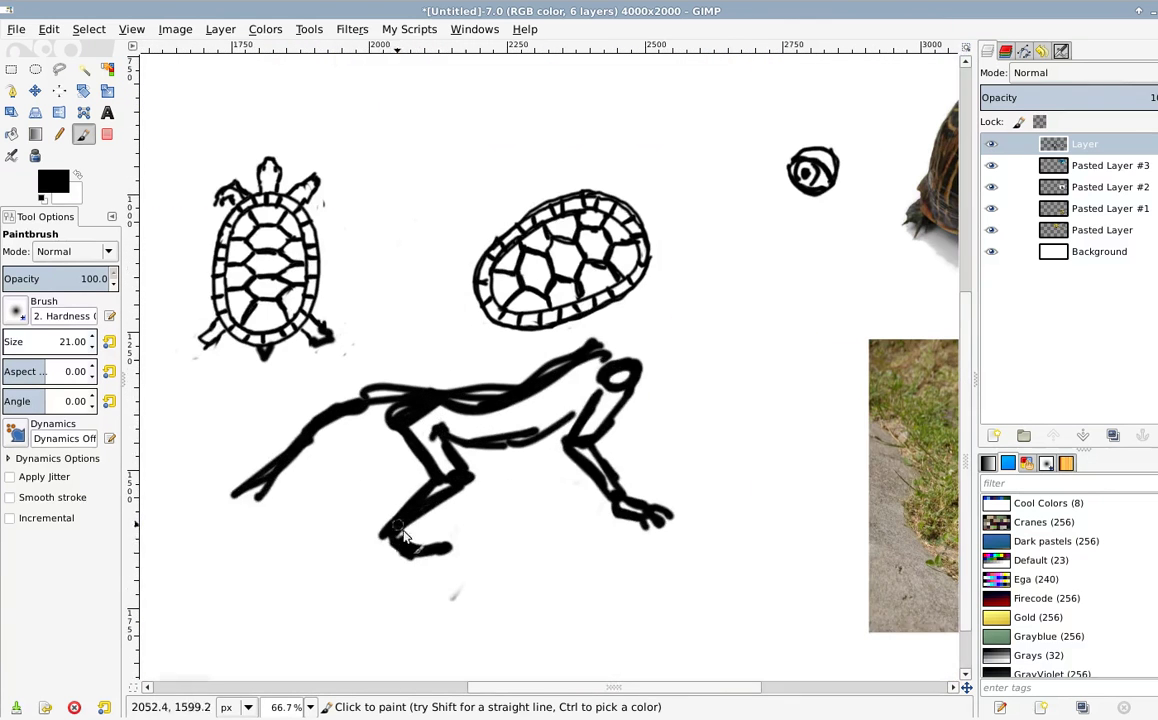
{"action": "scroll", "coordinate": [547, 537], "scroll_direction": "right", "scroll_amount": 3}
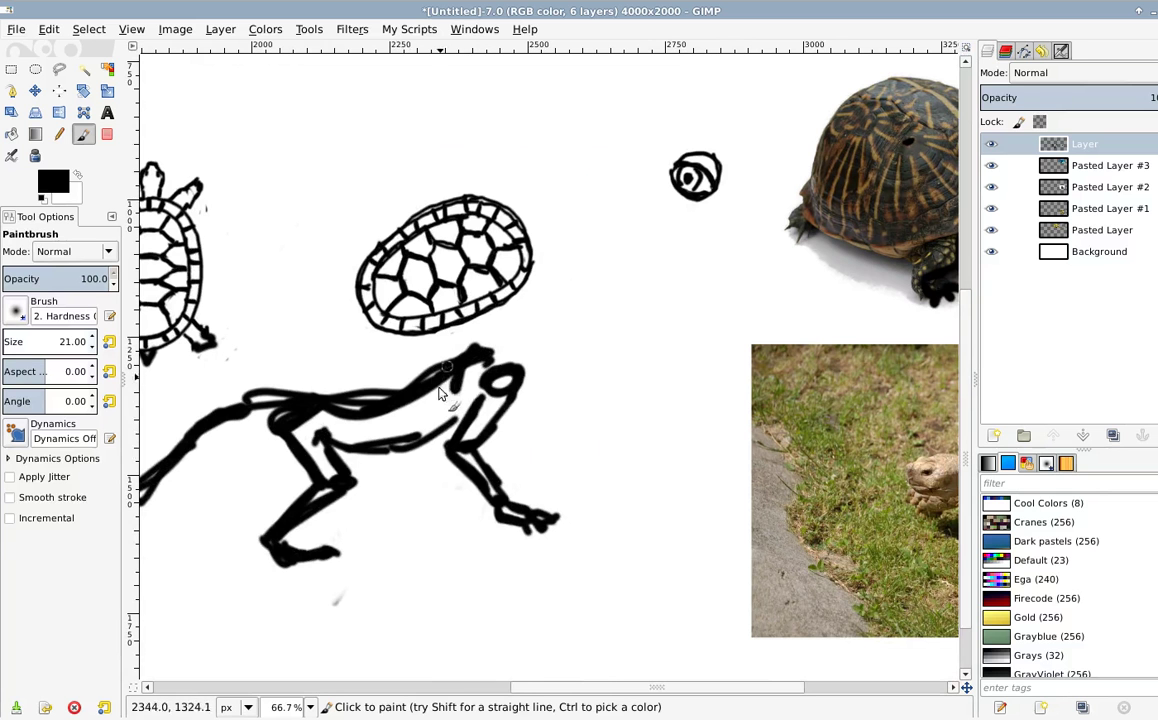
{"action": "key", "text": "shift+e"}
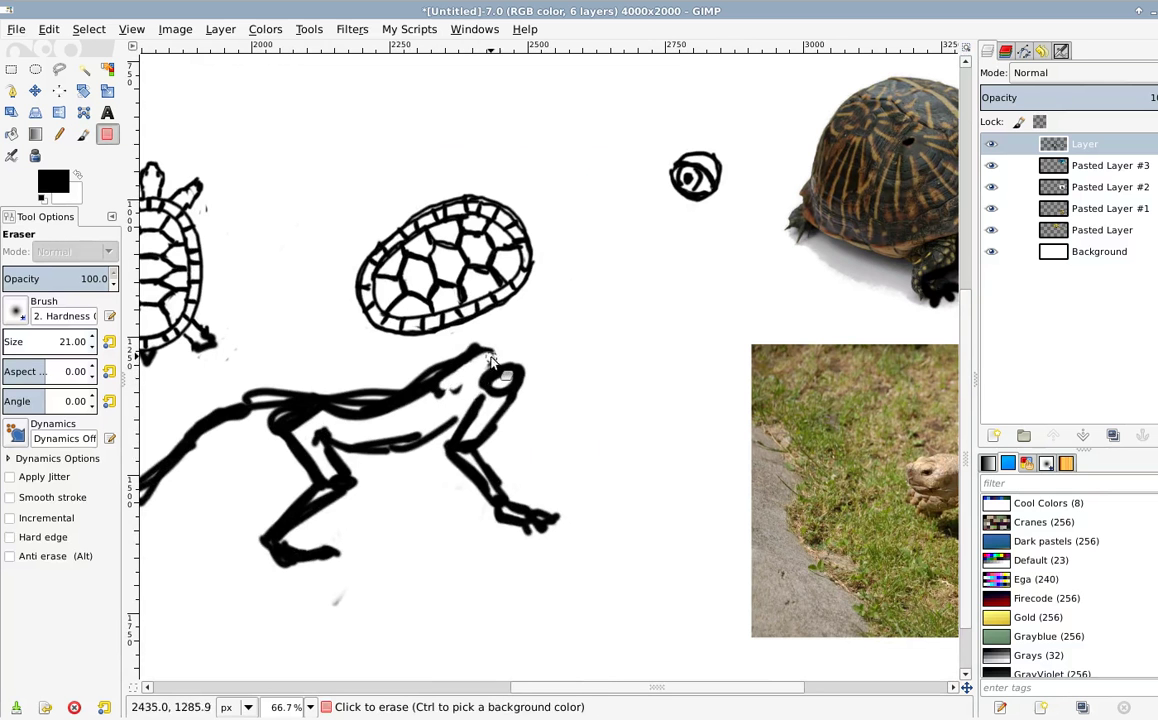
{"action": "key", "text": "p"}
{"action": "mouse_move", "coordinate": [437, 372]}
{"action": "left_mouse_down"}
{"action": "mouse_move", "coordinate": [487, 362]}
{"action": "mouse_move", "coordinate": [458, 394]}
{"action": "mouse_move", "coordinate": [450, 429]}
{"action": "mouse_move", "coordinate": [479, 397]}
{"action": "mouse_move", "coordinate": [460, 437]}
{"action": "left_mouse_up"}
Step: Clean up the lines between the hind thigh and the belly of the skeleton diagram, alternating eraser and brush
{"action": "key", "text": "shift+e"}
{"action": "key", "text": "p"}
{"action": "key", "text": "shift+e"}
{"action": "mouse_move", "coordinate": [308, 420]}
{"action": "left_mouse_down"}
{"action": "mouse_move", "coordinate": [403, 422]}
{"action": "mouse_move", "coordinate": [432, 458]}
{"action": "mouse_move", "coordinate": [412, 460]}
{"action": "left_mouse_up"}
{"action": "key", "text": "shift+e"}
{"action": "key", "text": "p"}
{"action": "key", "text": "shift+e"}
Step: Examine the upright turtle drawing's legs and tail alongside the pond turtle photo
{"action": "scroll", "coordinate": [412, 460], "scroll_direction": "left", "scroll_amount": 5}
{"action": "mouse_move", "coordinate": [343, 328]}
{"action": "left_mouse_down"}
{"action": "mouse_move", "coordinate": [380, 251]}
{"action": "mouse_move", "coordinate": [347, 413]}
{"action": "left_mouse_up"}
{"action": "scroll", "coordinate": [388, 338], "scroll_direction": "up", "scroll_amount": 1}
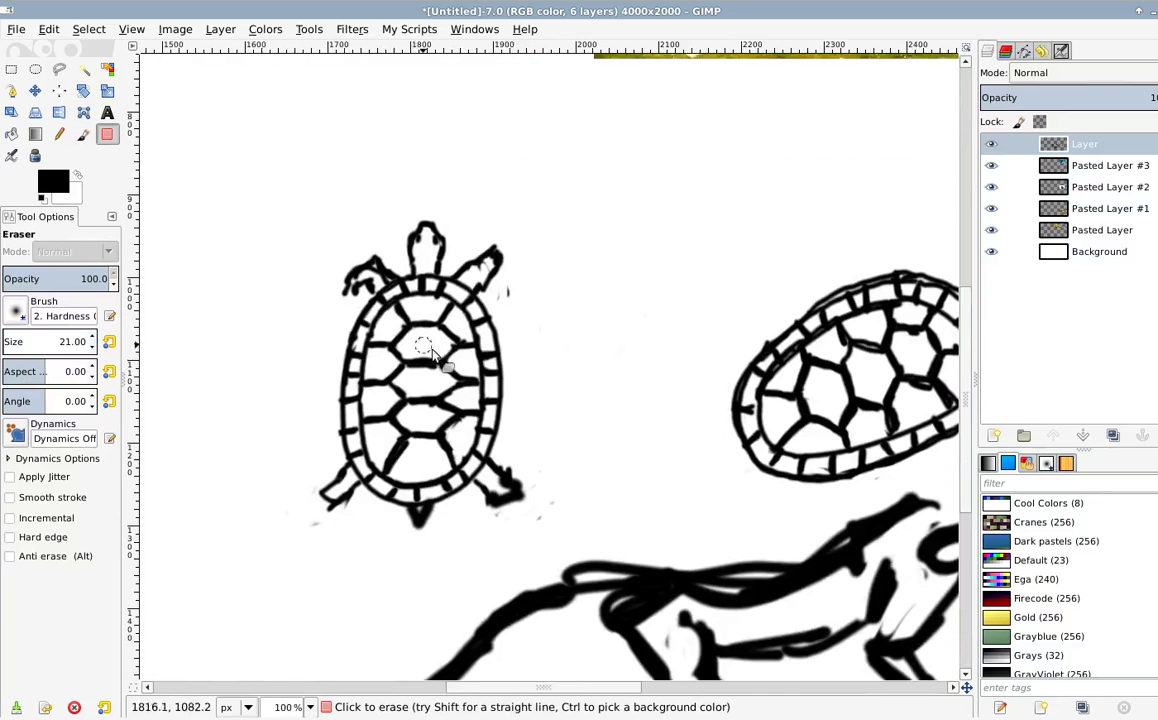
{"action": "scroll", "coordinate": [563, 310], "scroll_direction": "up", "scroll_amount": 5}
{"action": "scroll", "coordinate": [563, 310], "scroll_direction": "right", "scroll_amount": 3}
{"action": "scroll", "coordinate": [568, 298], "scroll_direction": "down", "scroll_amount": 1}
{"action": "scroll", "coordinate": [550, 330], "scroll_direction": "up", "scroll_amount": 3}
{"action": "scroll", "coordinate": [550, 330], "scroll_direction": "right", "scroll_amount": 3}
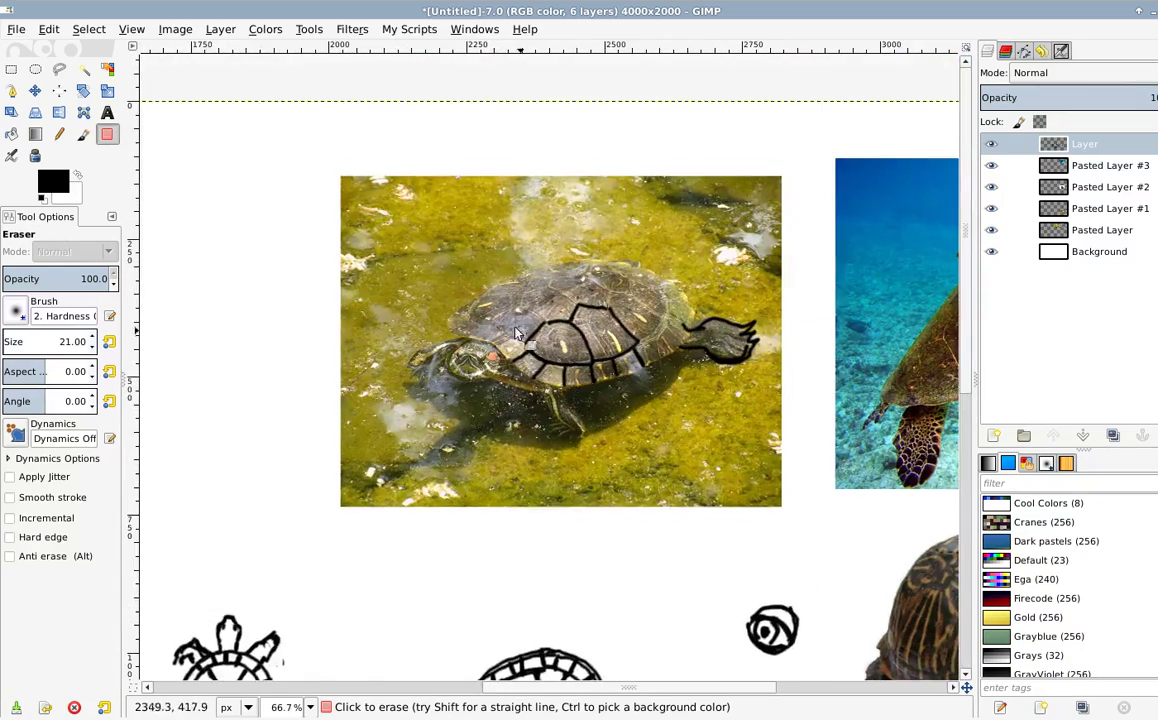
Step: Compare the legs and shell of the pond turtle photo with the sea turtle, box turtle and tortoise photos
{"action": "scroll", "coordinate": [431, 356], "scroll_direction": "up", "scroll_amount": 3}
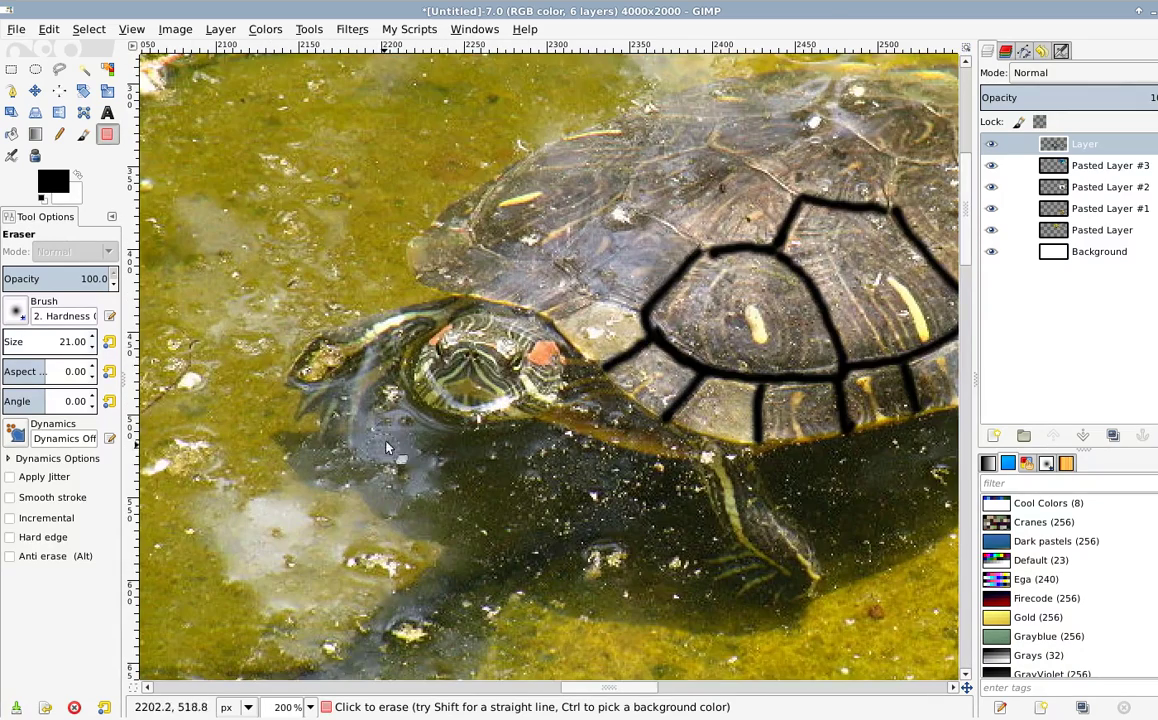
{"action": "scroll", "coordinate": [426, 422], "scroll_direction": "down", "scroll_amount": 2}
{"action": "scroll", "coordinate": [651, 335], "scroll_direction": "down", "scroll_amount": 1}
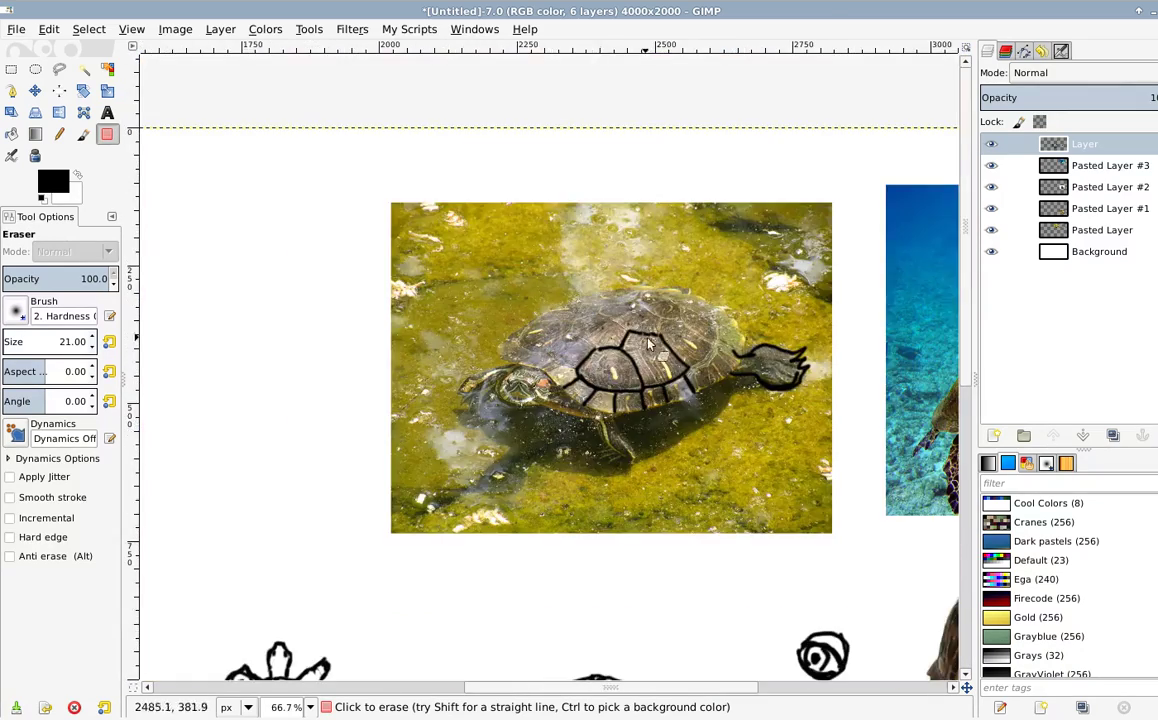
{"action": "scroll", "coordinate": [677, 378], "scroll_direction": "right", "scroll_amount": 3}
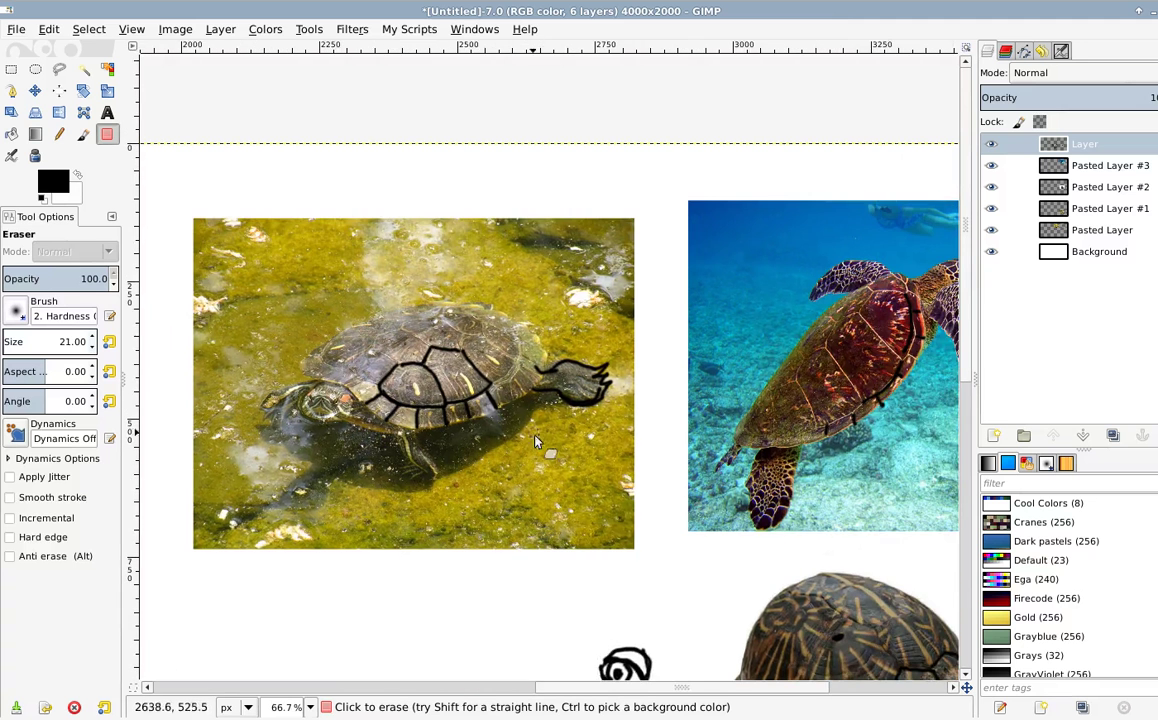
{"action": "scroll", "coordinate": [703, 436], "scroll_direction": "right", "scroll_amount": 4}
{"action": "scroll", "coordinate": [618, 452], "scroll_direction": "up", "scroll_amount": 2}
{"action": "scroll", "coordinate": [640, 405], "scroll_direction": "left", "scroll_amount": 4}
{"action": "scroll", "coordinate": [500, 440], "scroll_direction": "down", "scroll_amount": 2}
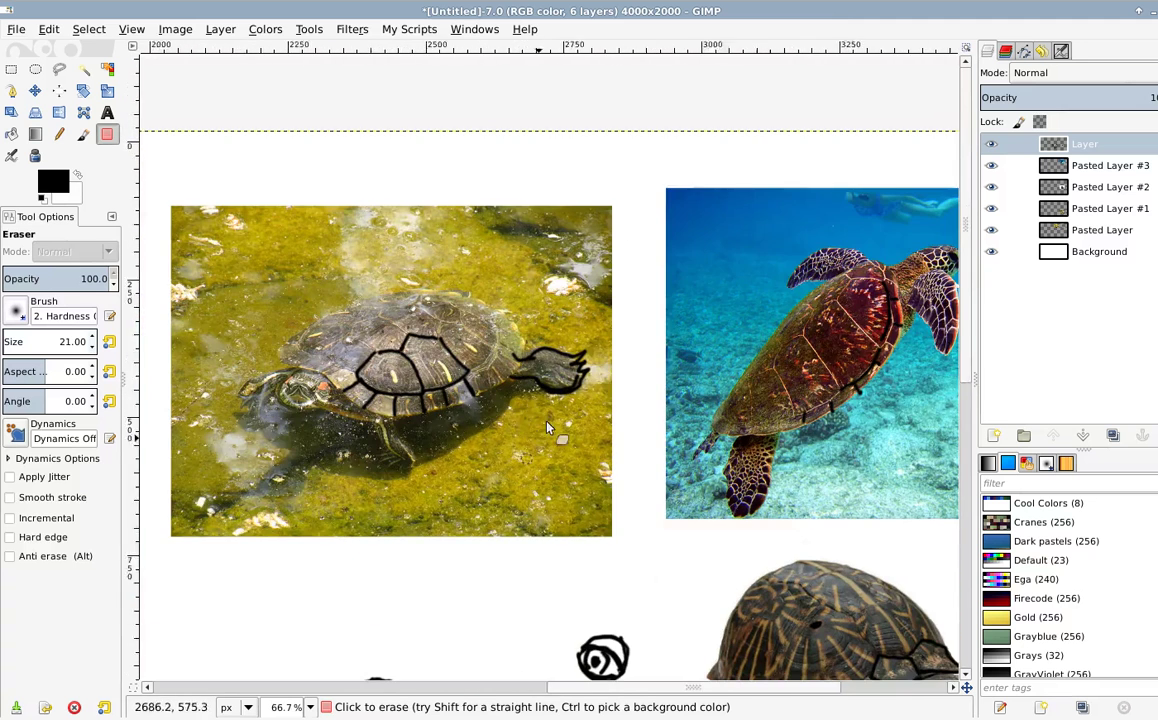
{"action": "scroll", "coordinate": [548, 563], "scroll_direction": "down", "scroll_amount": 8}
{"action": "scroll", "coordinate": [525, 478], "scroll_direction": "right", "scroll_amount": 3}
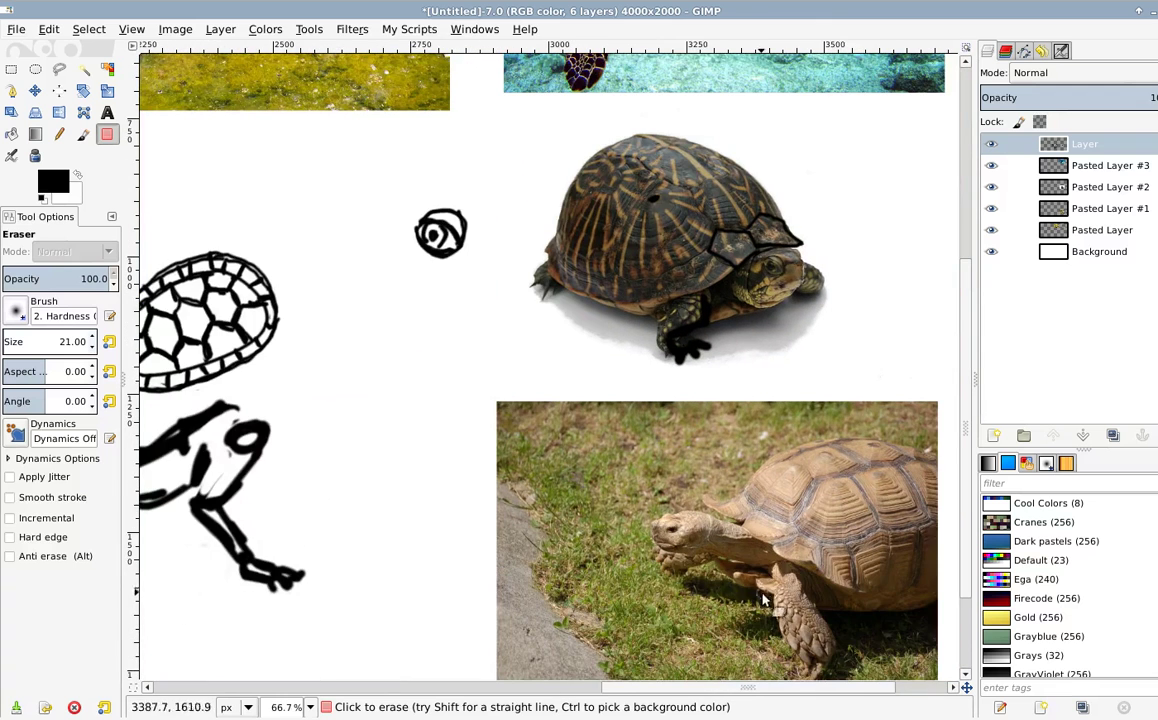
Step: Examine the pond turtle photo closely for how its front and hind legs emerge from under the shell
{"action": "left_click_drag", "start_coordinate": [374, 461], "coordinate": [615, 442]}
{"action": "left_click_drag", "start_coordinate": [442, 475], "coordinate": [574, 444]}
{"action": "left_click_drag", "start_coordinate": [638, 362], "coordinate": [408, 569]}
{"action": "left_click_drag", "start_coordinate": [433, 291], "coordinate": [405, 470]}
{"action": "scroll", "coordinate": [350, 388], "scroll_direction": "up", "scroll_amount": 1}
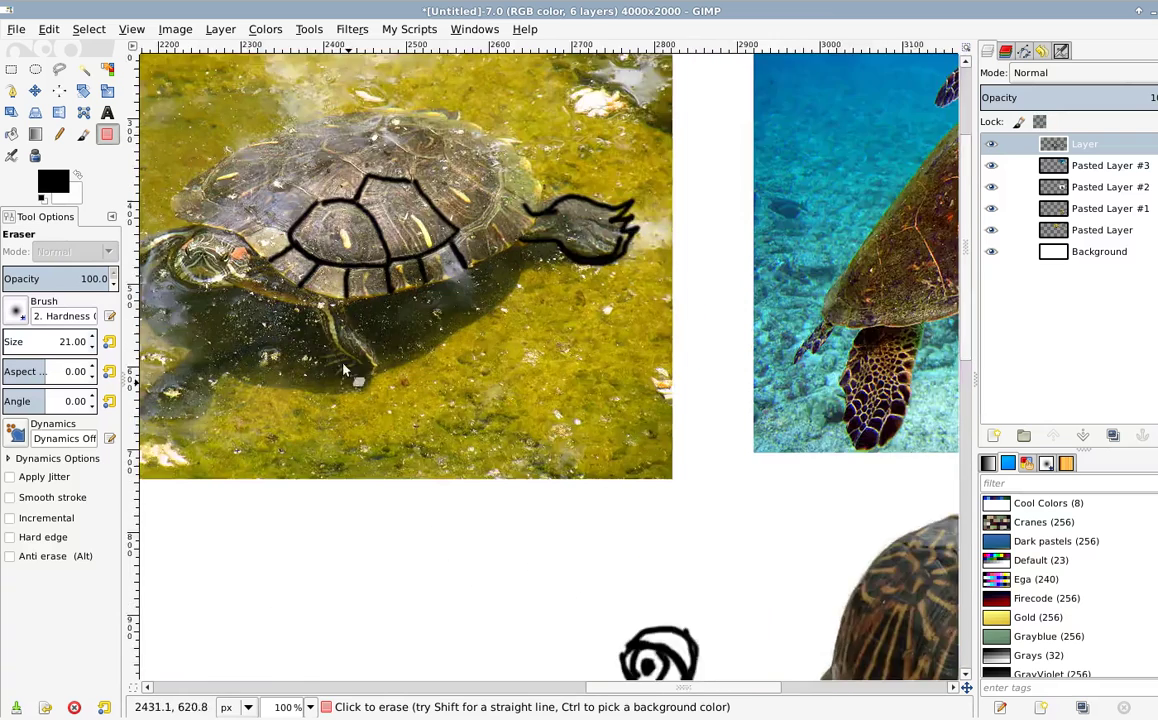
{"action": "scroll", "coordinate": [350, 390], "scroll_direction": "up", "scroll_amount": 1}
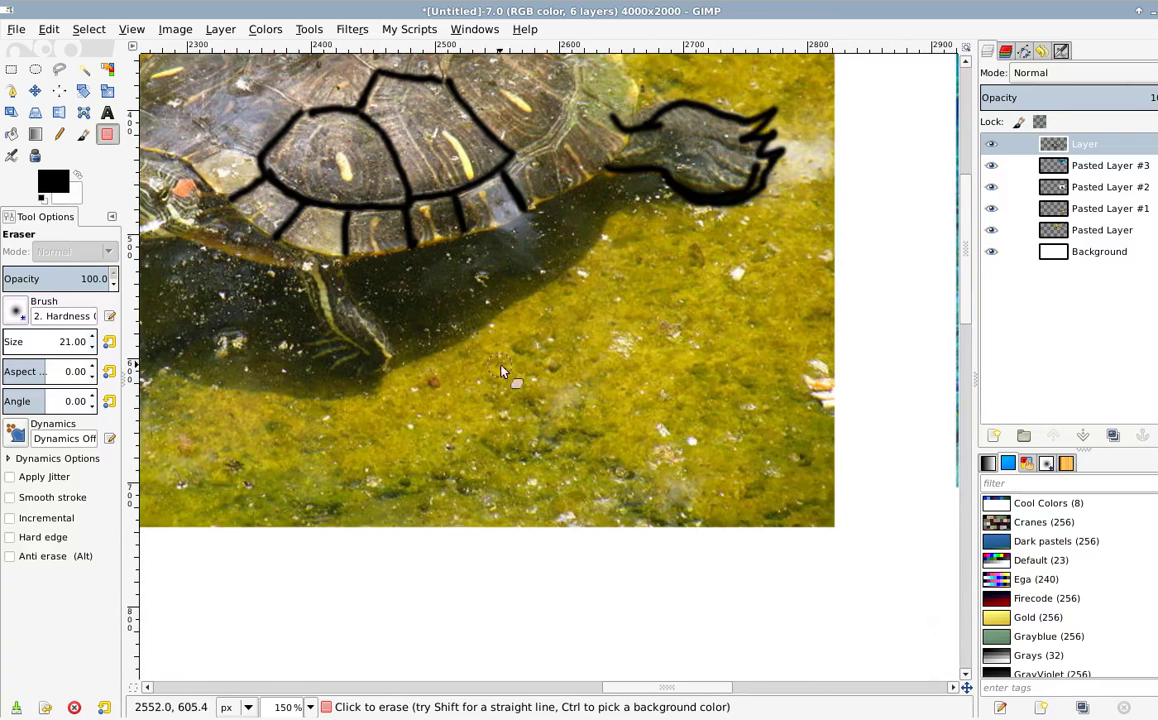
{"action": "scroll", "coordinate": [459, 385], "scroll_direction": "up", "scroll_amount": 3}
{"action": "scroll", "coordinate": [572, 390], "scroll_direction": "right", "scroll_amount": 2}
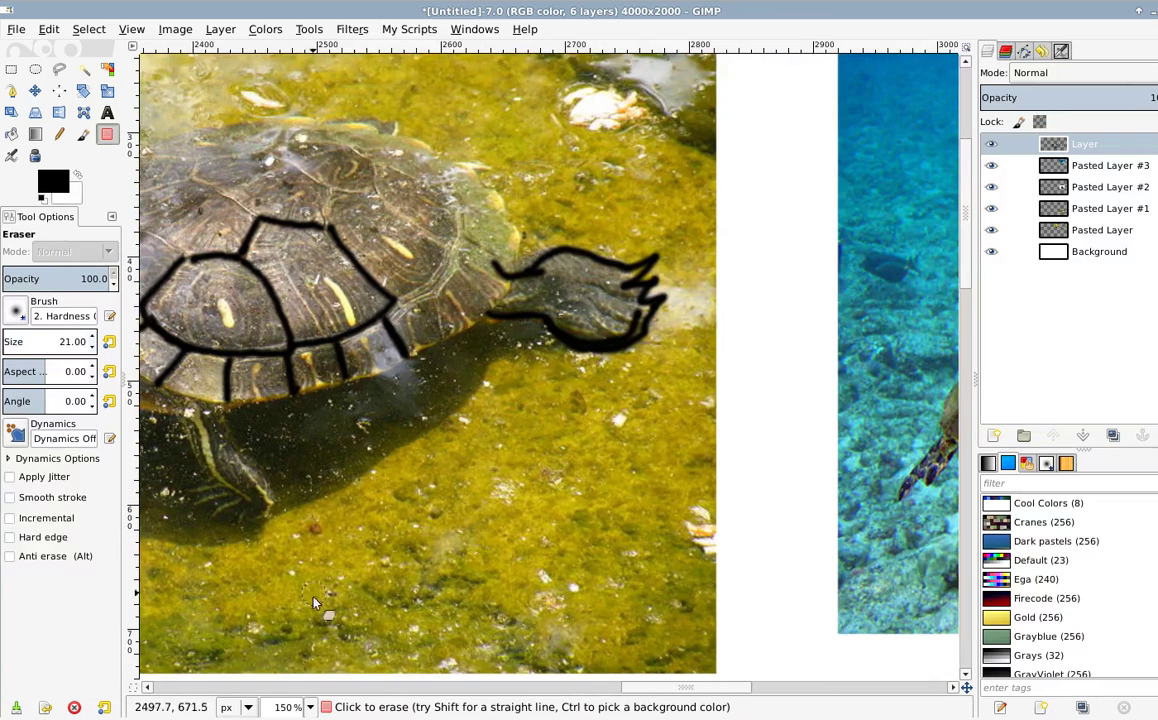
{"action": "scroll", "coordinate": [345, 571], "scroll_direction": "down", "scroll_amount": 1}
{"action": "scroll", "coordinate": [358, 349], "scroll_direction": "left", "scroll_amount": 3}
{"action": "scroll", "coordinate": [340, 377], "scroll_direction": "down", "scroll_amount": 3}
{"action": "scroll", "coordinate": [388, 533], "scroll_direction": "down", "scroll_amount": 2}
{"action": "scroll", "coordinate": [357, 405], "scroll_direction": "left", "scroll_amount": 2}
{"action": "scroll", "coordinate": [408, 367], "scroll_direction": "up", "scroll_amount": 3}
{"action": "scroll", "coordinate": [467, 365], "scroll_direction": "up", "scroll_amount": 2}
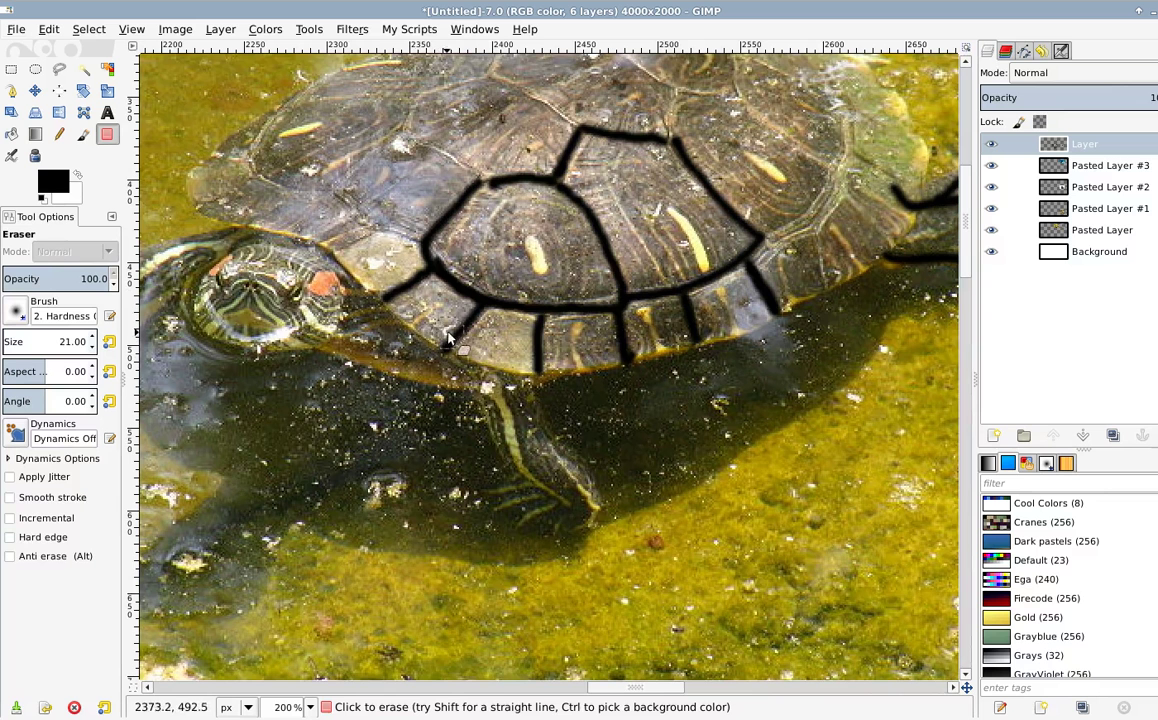
Step: Paint the front leg's skeleton over the pond turtle photo: a shoulder joint on the shell, leg bones, elbow and spread toes
{"action": "key", "text": "p"}
{"action": "mouse_move", "coordinate": [440, 292]}
{"action": "left_mouse_down"}
{"action": "mouse_move", "coordinate": [526, 440]}
{"action": "mouse_move", "coordinate": [585, 508]}
{"action": "mouse_move", "coordinate": [495, 553]}
{"action": "mouse_move", "coordinate": [573, 560]}
{"action": "mouse_move", "coordinate": [504, 533]}
{"action": "mouse_move", "coordinate": [527, 525]}
{"action": "left_mouse_up"}
{"action": "scroll", "coordinate": [527, 525], "scroll_direction": "down", "scroll_amount": 3}
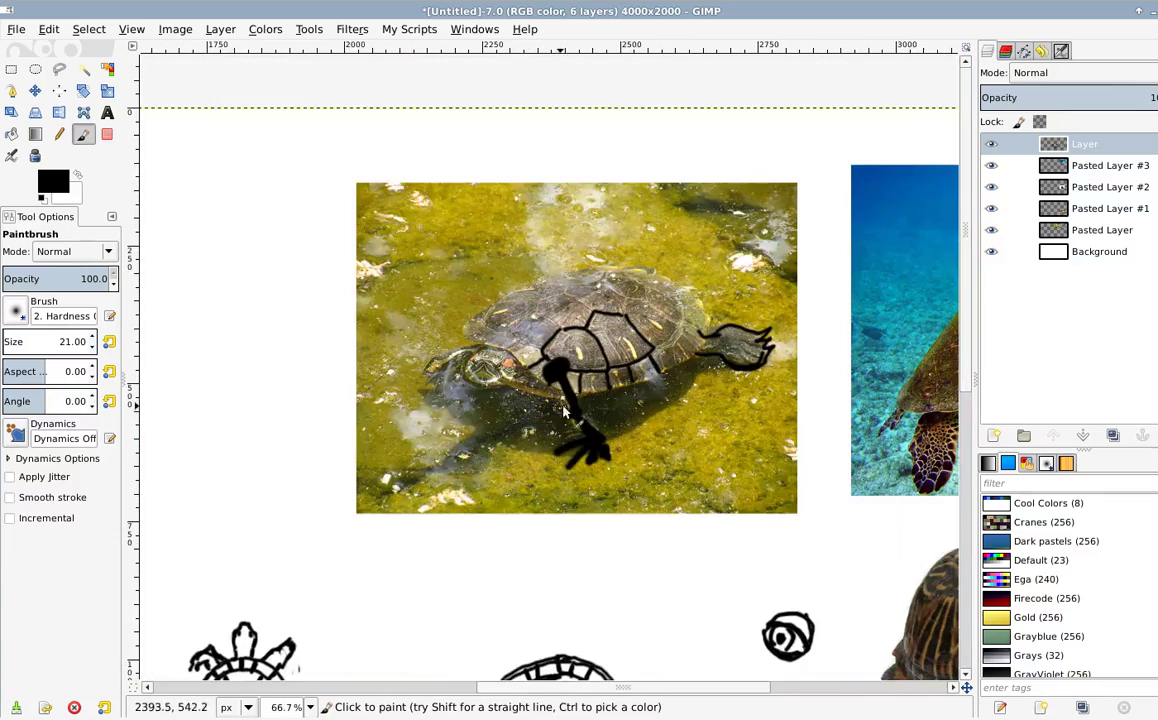
{"action": "scroll", "coordinate": [557, 517], "scroll_direction": "up", "scroll_amount": 2}
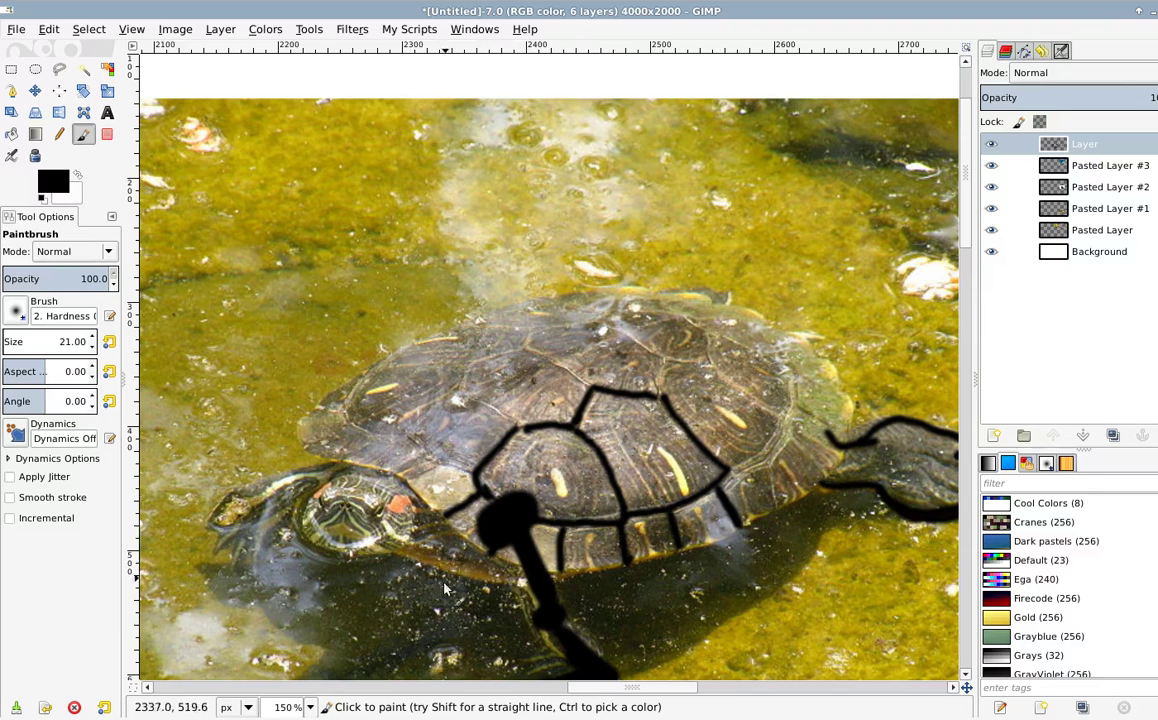
{"action": "left_click_drag", "start_coordinate": [408, 553], "coordinate": [603, 437]}
Step: Rework the leg outlines of the upright turtle drawing, erasing parts and repainting them with the Paintbrush
{"action": "scroll", "coordinate": [405, 604], "scroll_direction": "down", "scroll_amount": 5}
{"action": "scroll", "coordinate": [556, 382], "scroll_direction": "left", "scroll_amount": 5}
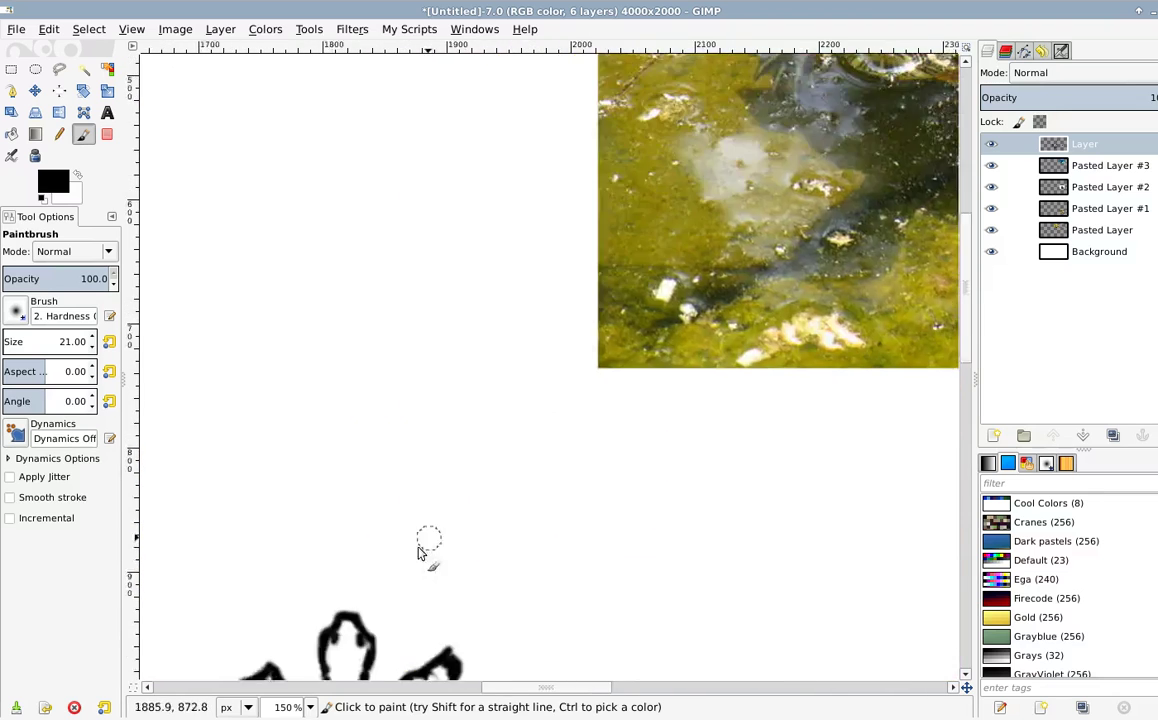
{"action": "mouse_move", "coordinate": [575, 436]}
{"action": "left_mouse_down"}
{"action": "mouse_move", "coordinate": [616, 423]}
{"action": "mouse_move", "coordinate": [565, 440]}
{"action": "left_mouse_up"}
{"action": "mouse_move", "coordinate": [420, 435]}
{"action": "left_mouse_down"}
{"action": "mouse_move", "coordinate": [449, 446]}
{"action": "mouse_move", "coordinate": [428, 431]}
{"action": "mouse_move", "coordinate": [414, 441]}
{"action": "mouse_move", "coordinate": [427, 431]}
{"action": "mouse_move", "coordinate": [393, 461]}
{"action": "mouse_move", "coordinate": [410, 429]}
{"action": "mouse_move", "coordinate": [391, 429]}
{"action": "mouse_move", "coordinate": [404, 460]}
{"action": "mouse_move", "coordinate": [385, 472]}
{"action": "mouse_move", "coordinate": [422, 460]}
{"action": "left_mouse_up"}
{"action": "key", "text": "shift+e"}
{"action": "scroll", "coordinate": [520, 357], "scroll_direction": "down", "scroll_amount": 1}
{"action": "mouse_move", "coordinate": [452, 626]}
{"action": "left_mouse_down"}
{"action": "mouse_move", "coordinate": [446, 481]}
{"action": "mouse_move", "coordinate": [383, 507]}
{"action": "mouse_move", "coordinate": [378, 497]}
{"action": "left_mouse_up"}
{"action": "key", "text": "2"}
{"action": "key", "text": "p"}
{"action": "left_click_drag", "start_coordinate": [670, 469], "coordinate": [488, 549]}
{"action": "mouse_move", "coordinate": [570, 510]}
{"action": "left_mouse_down"}
{"action": "mouse_move", "coordinate": [539, 512]}
{"action": "mouse_move", "coordinate": [563, 512]}
{"action": "mouse_move", "coordinate": [553, 575]}
{"action": "left_mouse_up"}
Step: Touch up the upright turtle drawing with further short brush strokes and review the whole canvas
{"action": "key", "text": "shift+e"}
{"action": "key", "text": "1"}
{"action": "key", "text": "2"}
{"action": "key", "text": "p"}
{"action": "mouse_move", "coordinate": [388, 522]}
{"action": "left_mouse_down"}
{"action": "mouse_move", "coordinate": [418, 445]}
{"action": "mouse_move", "coordinate": [421, 473]}
{"action": "mouse_move", "coordinate": [437, 440]}
{"action": "left_mouse_up"}
{"action": "scroll", "coordinate": [709, 350], "scroll_direction": "down", "scroll_amount": 3}
{"action": "left_click_drag", "start_coordinate": [648, 328], "coordinate": [549, 456]}
{"action": "mouse_move", "coordinate": [460, 458]}
{"action": "left_mouse_down"}
{"action": "mouse_move", "coordinate": [603, 387]}
{"action": "mouse_move", "coordinate": [539, 438]}
{"action": "left_mouse_up"}
{"action": "scroll", "coordinate": [614, 402], "scroll_direction": "down", "scroll_amount": 3}
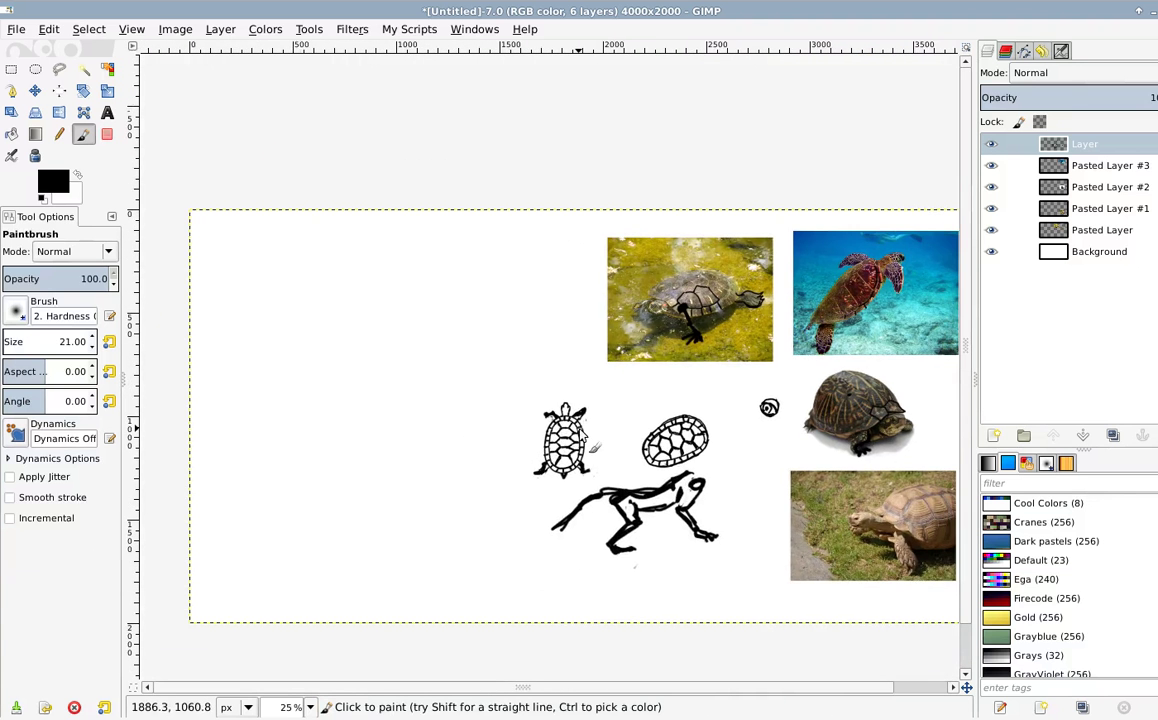